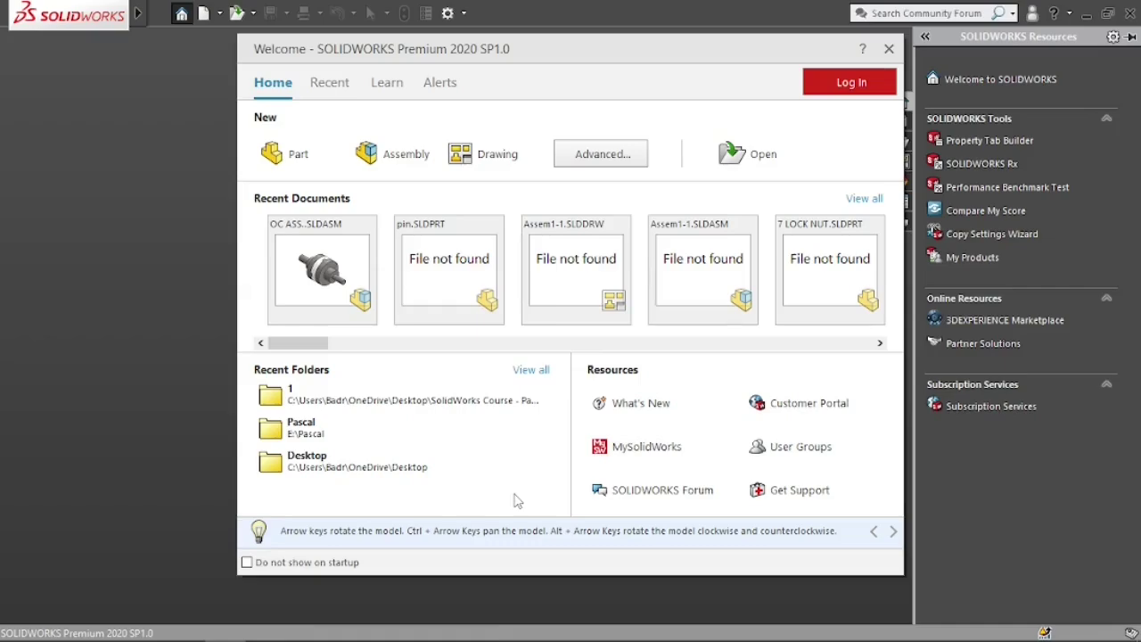
Create a new part and start a sketch on the Front Plane
click(299, 153)
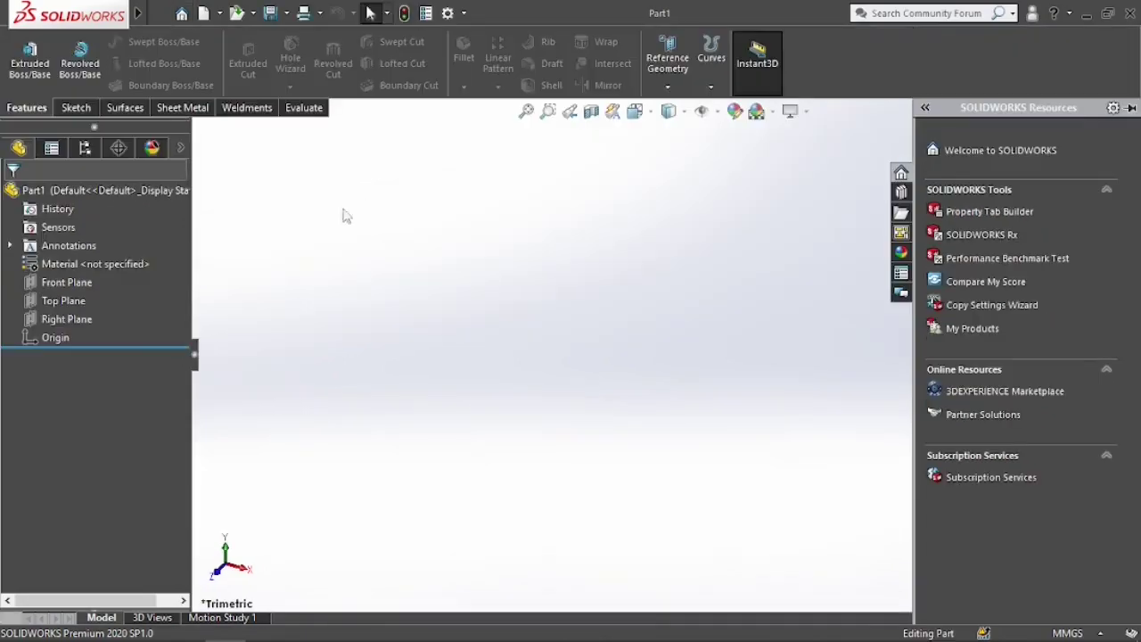
click(67, 282)
click(73, 266)
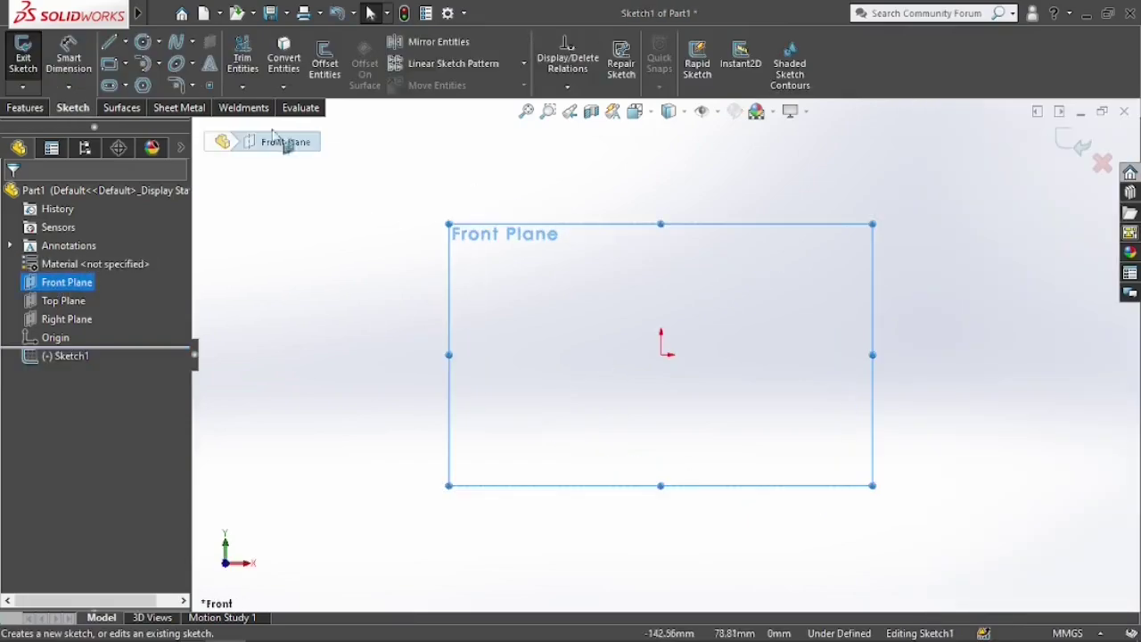
Draw a horizontal centerline about 78 mm long from the origin toward negative X, and check the Oldham Coupling reference drawing
click(124, 42)
click(149, 84)
click(661, 355)
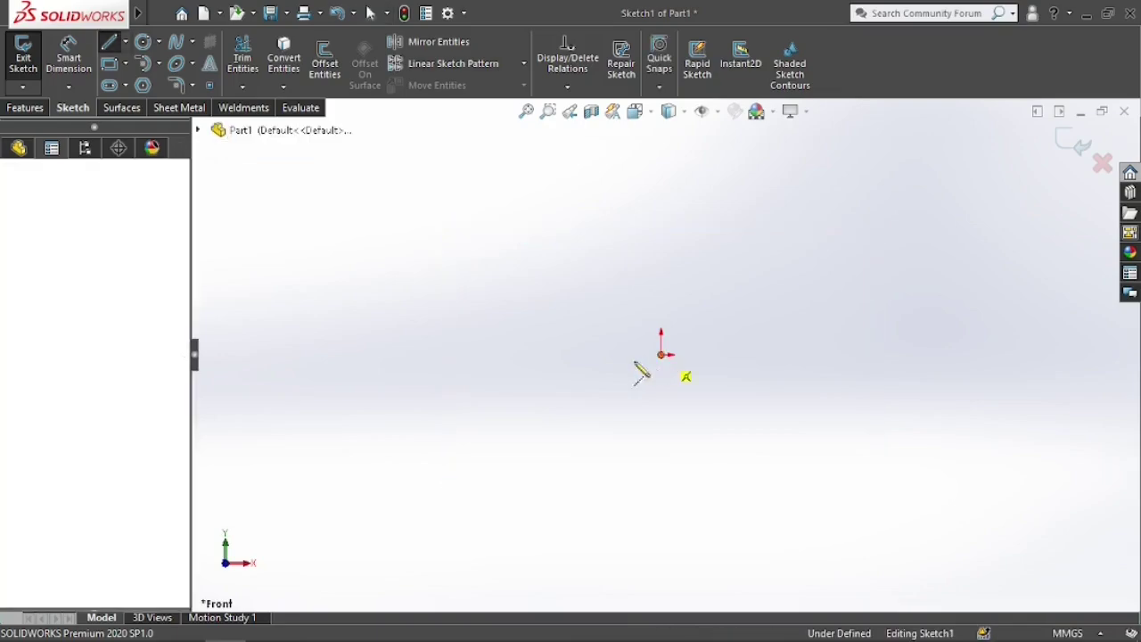
click(476, 355)
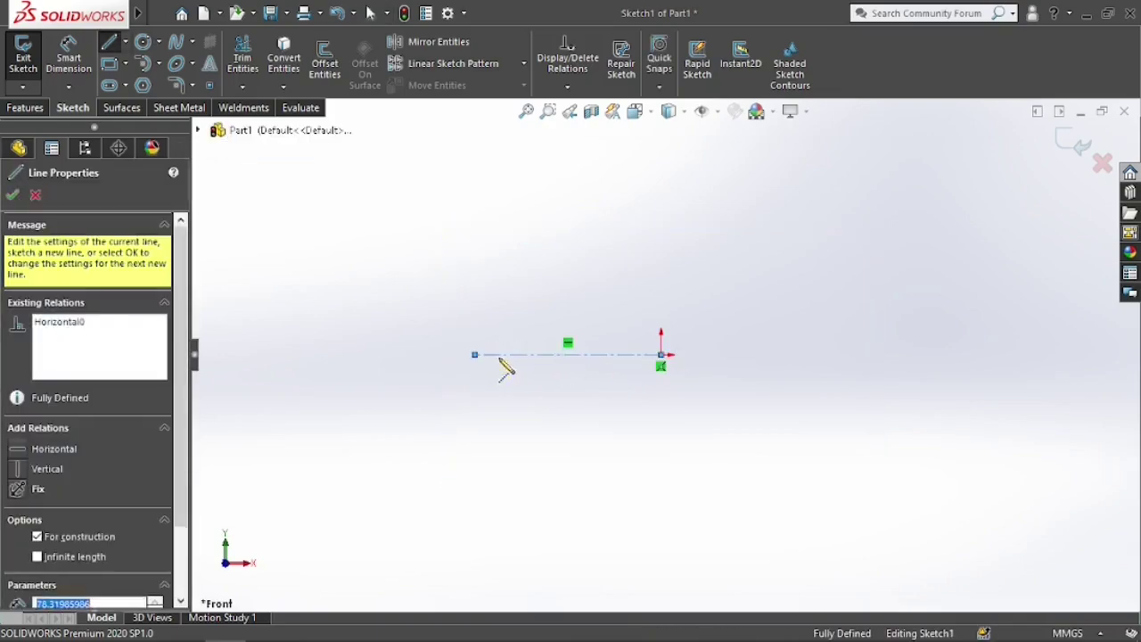
key(alt+Tab)
click(589, 370)
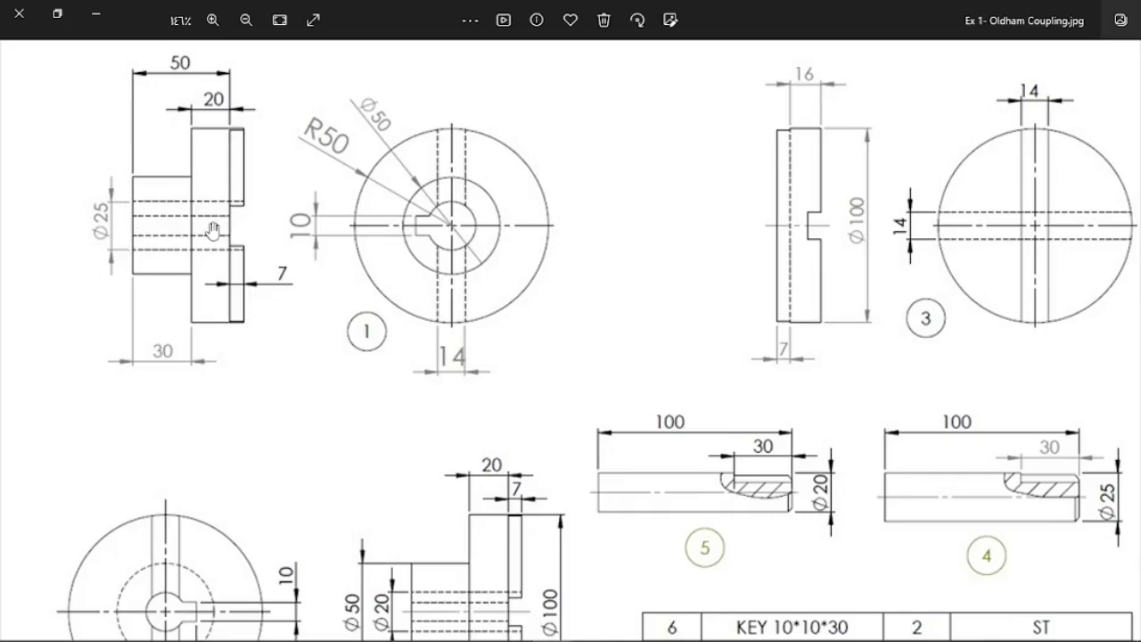
key(alt+Tab)
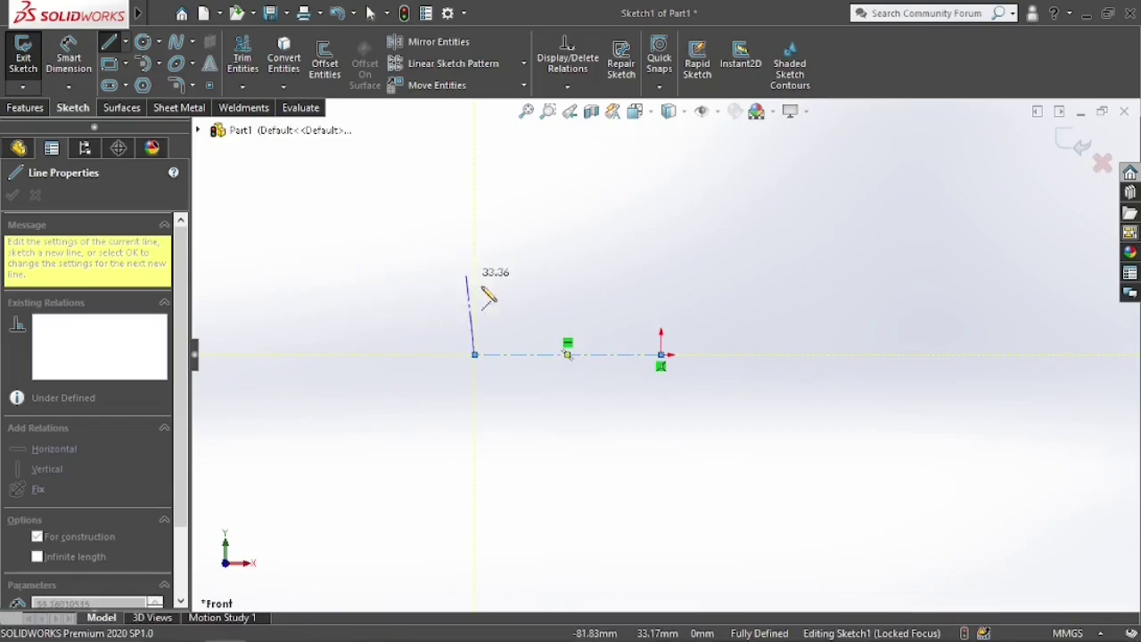
right_click(466, 274)
click(499, 292)
Sketch a closed L-shaped half-profile of part 1 above the centerline, vertical end face above the origin, with a flange edge about 16.5 mm wide
key(alt+Tab)
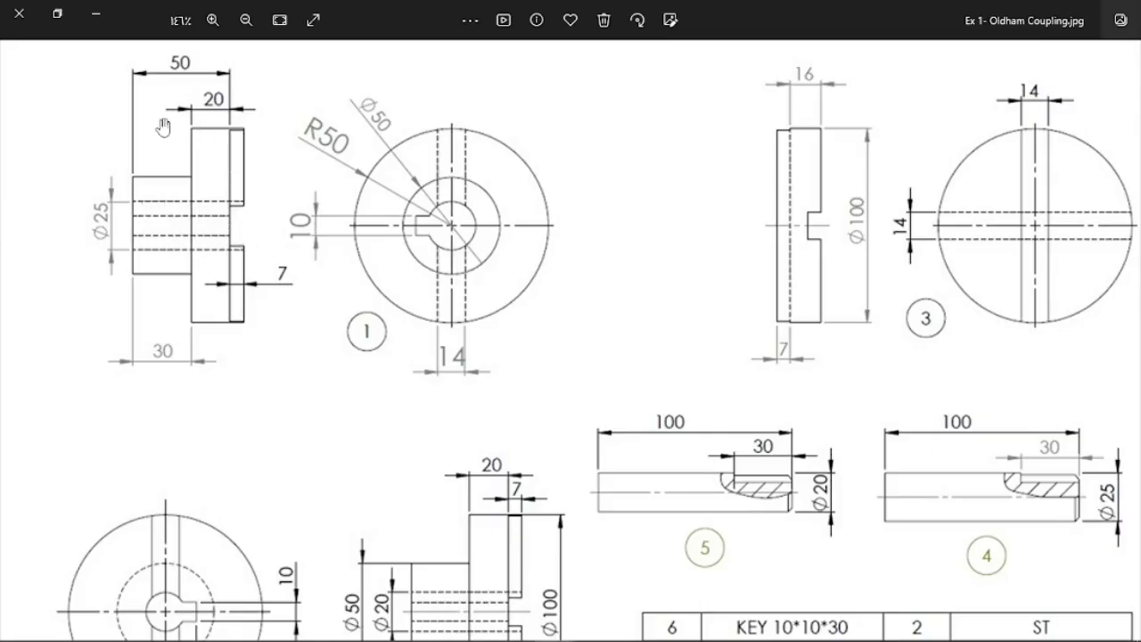
key(alt+Tab)
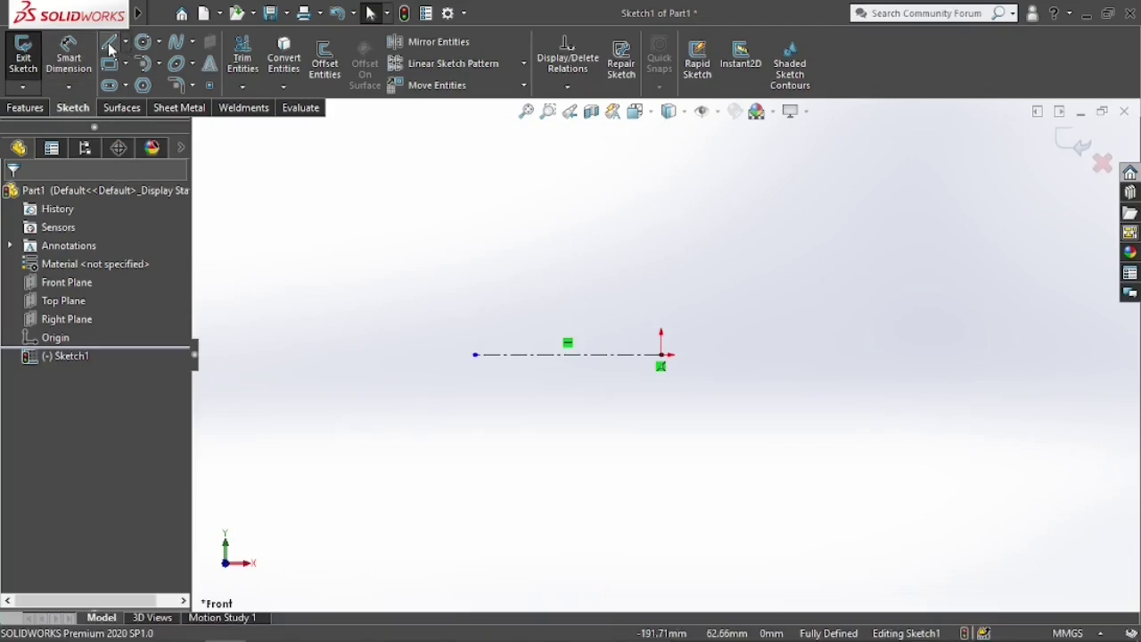
click(109, 46)
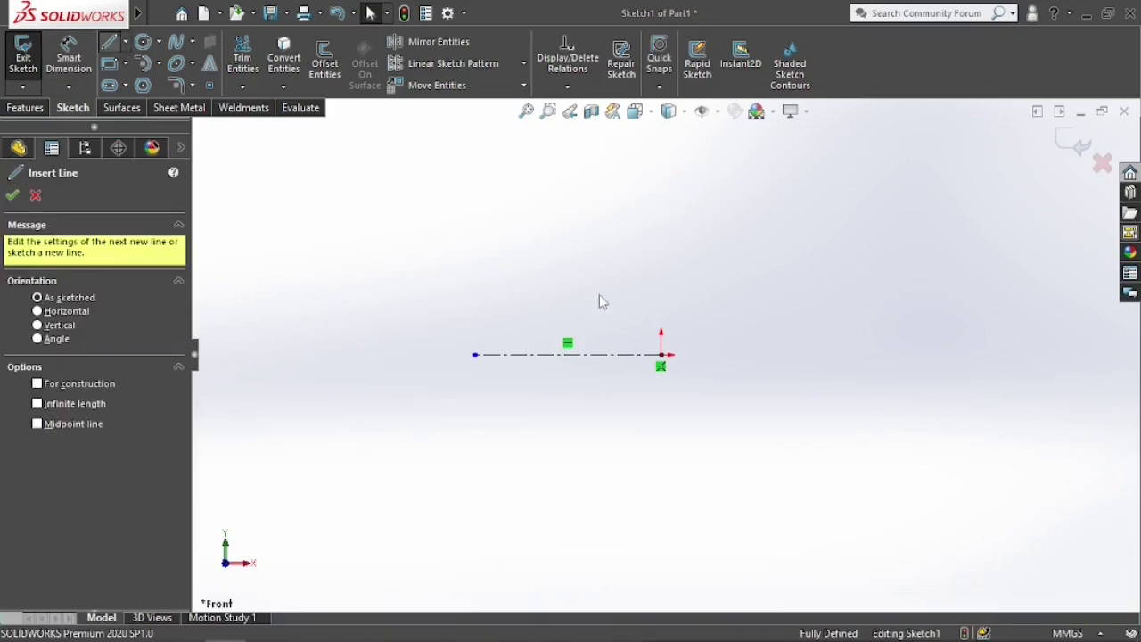
click(661, 355)
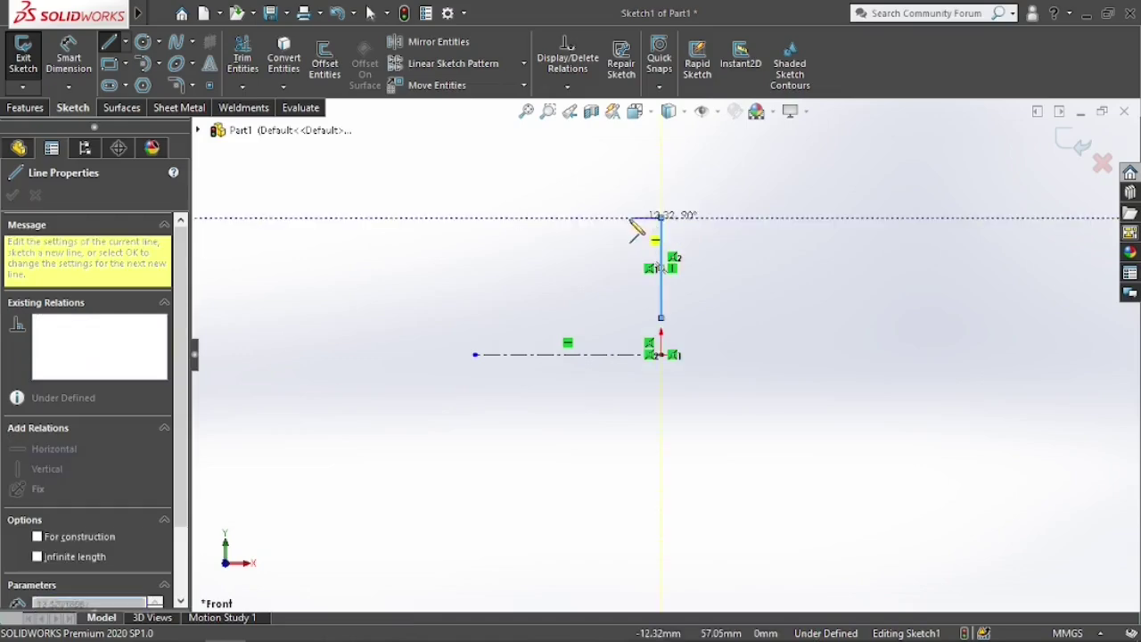
click(661, 218)
click(622, 217)
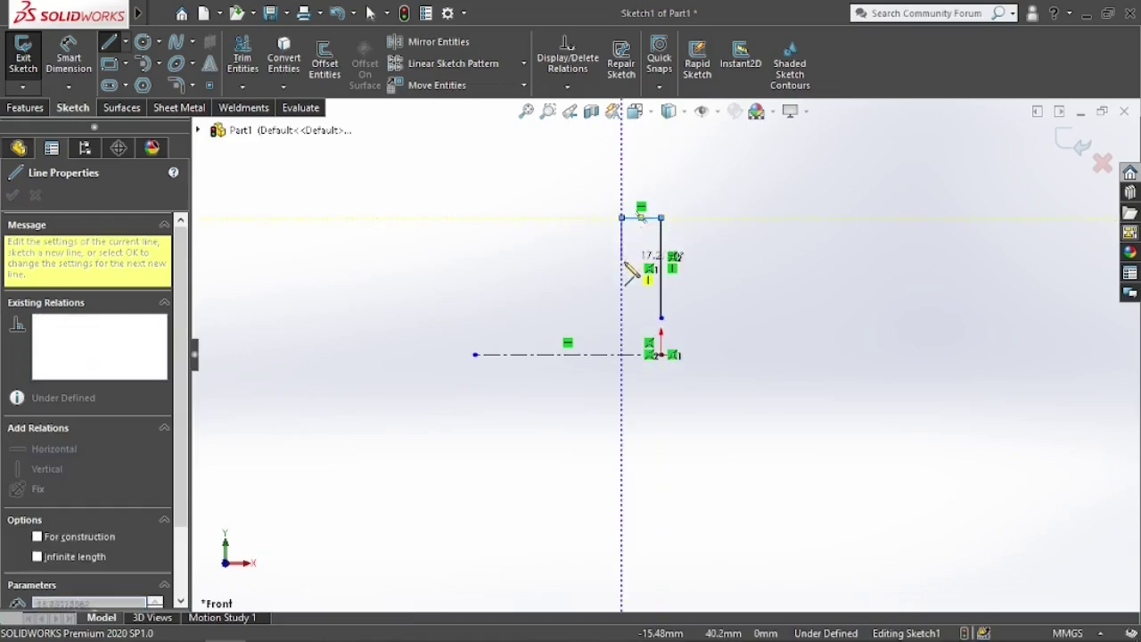
click(526, 291)
click(526, 318)
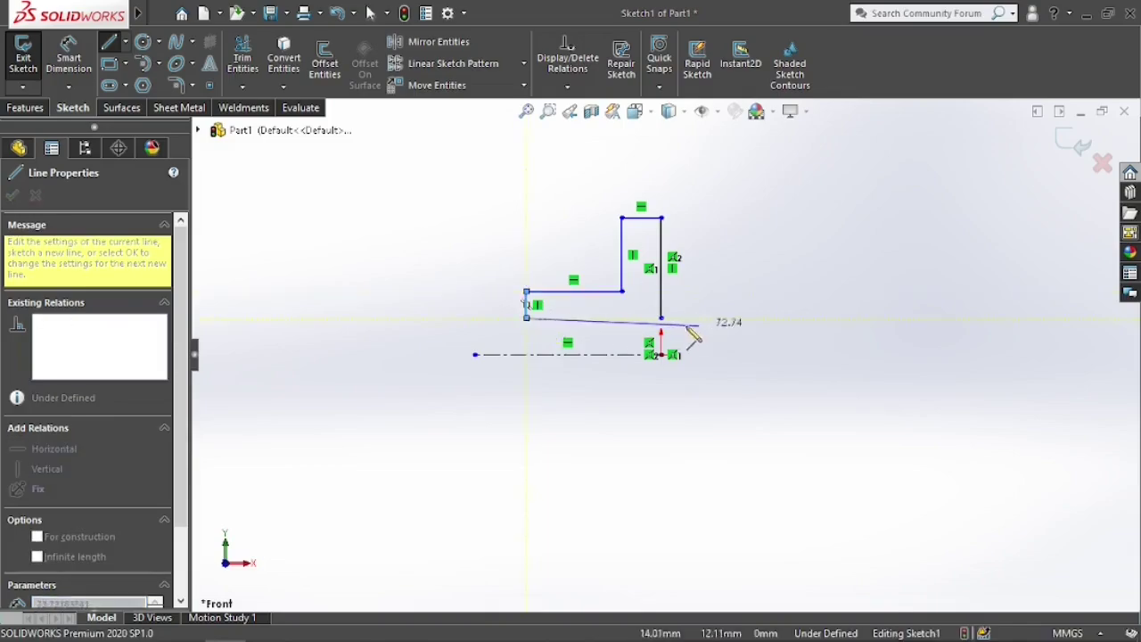
click(660, 317)
right_click(367, 323)
click(397, 323)
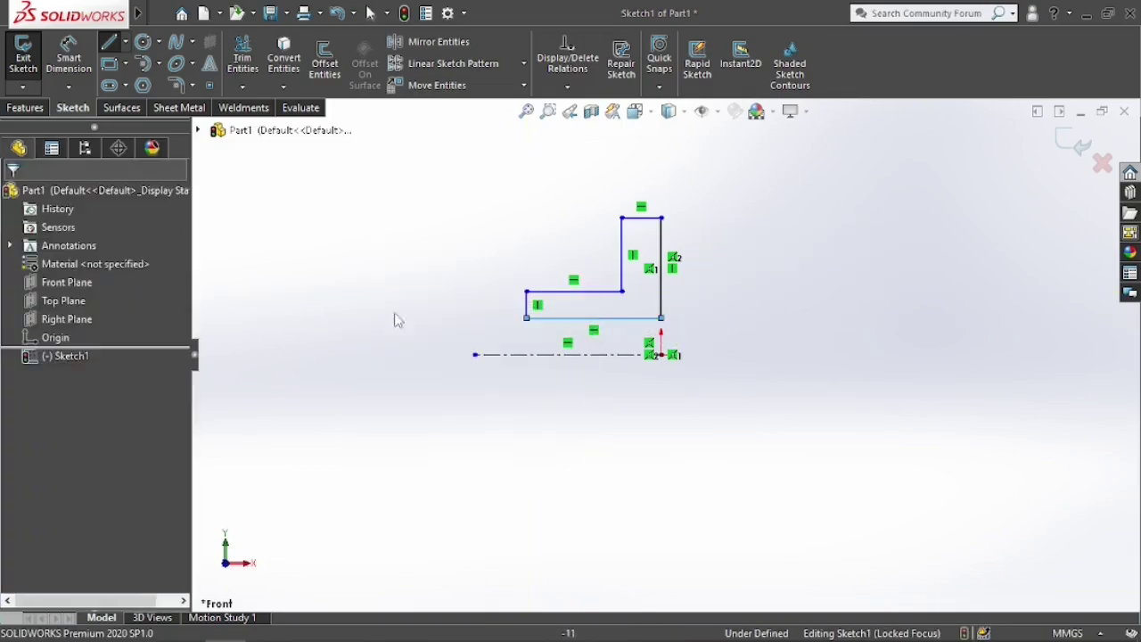
Dimension the profile's upper horizontal edge as the 20 mm flange thickness from the Oldham Coupling drawing
key(alt+Tab)
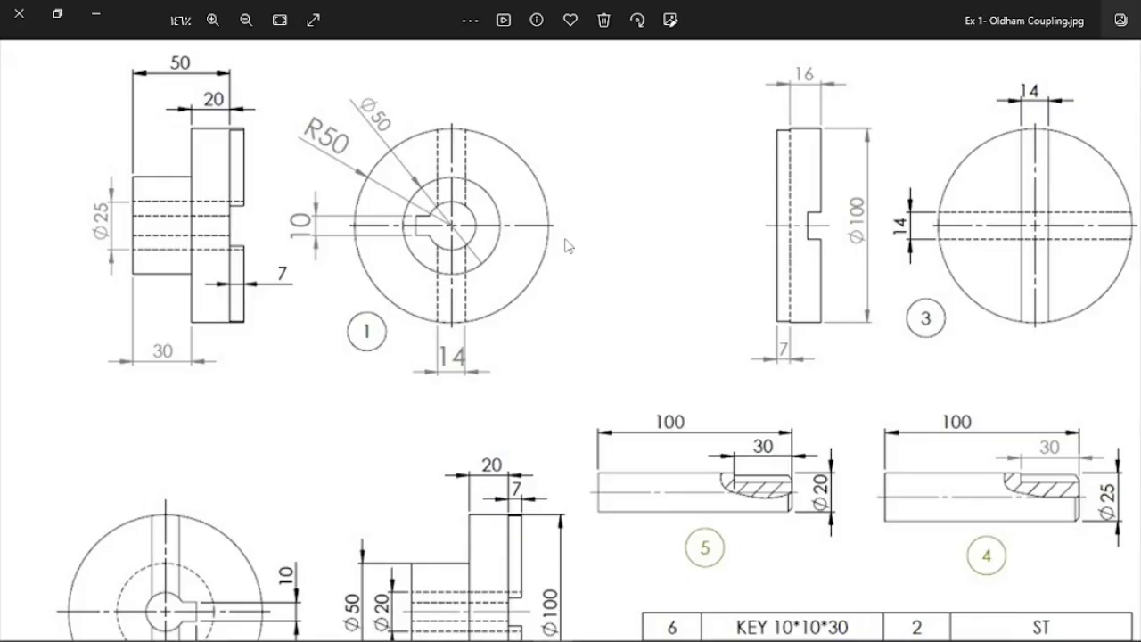
key(alt+Tab)
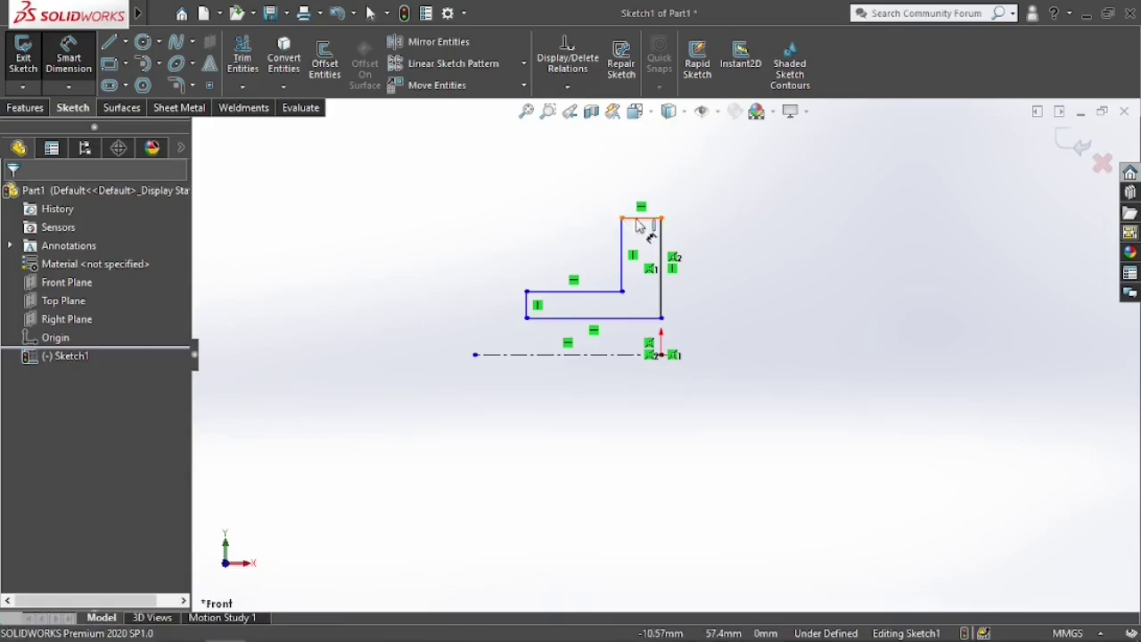
click(641, 218)
click(641, 183)
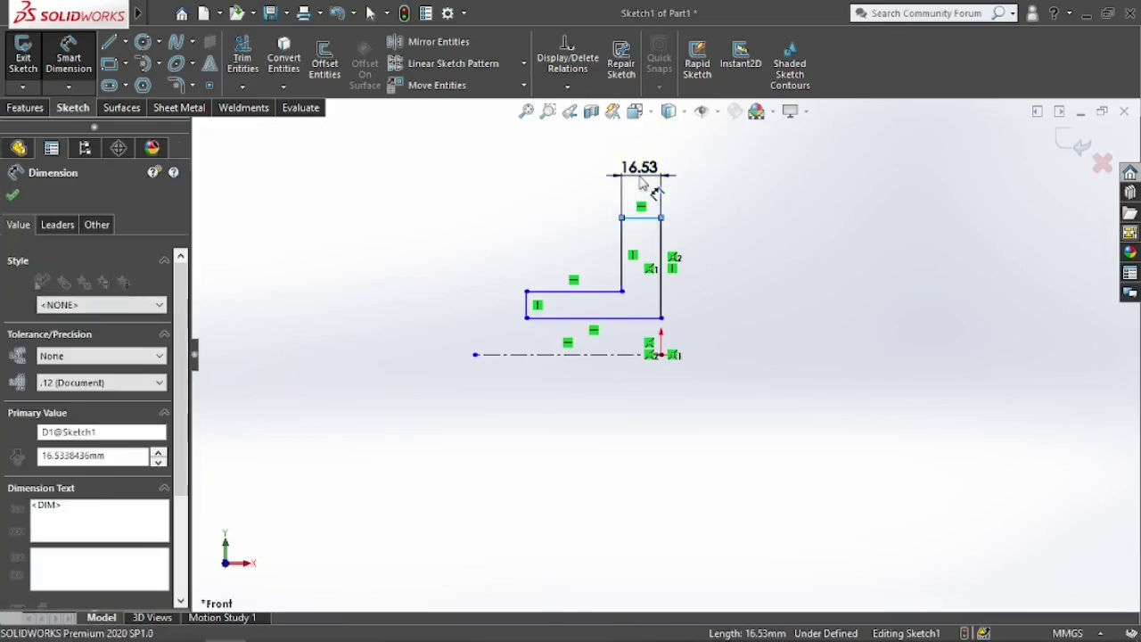
text(20)
key(Return)
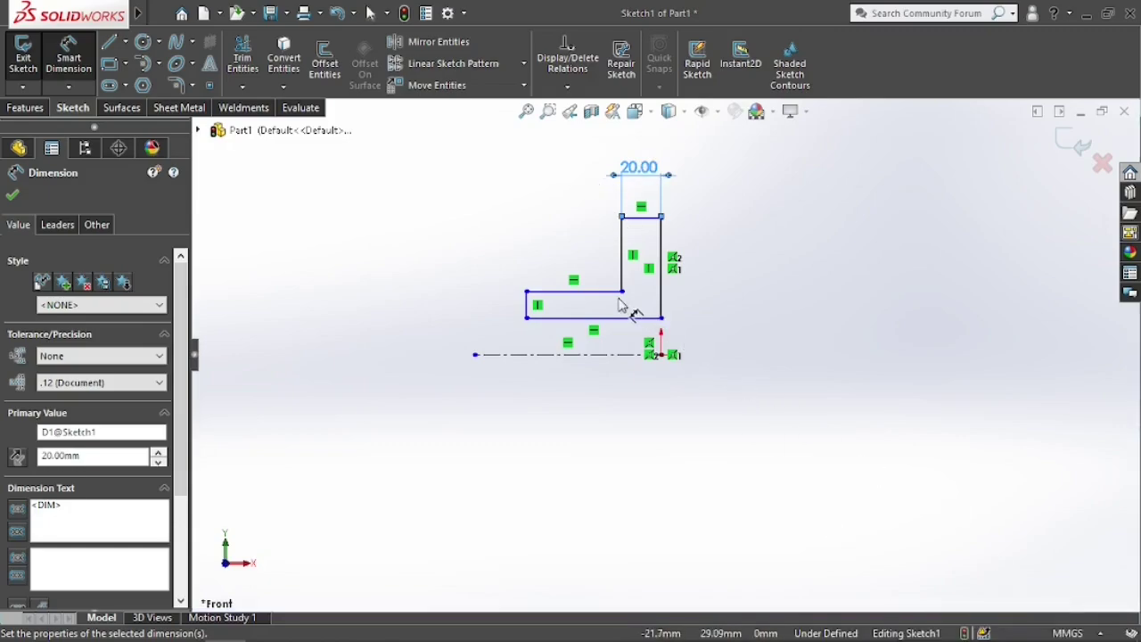
Dimension the overall length between the profile's two outer vertical end lines as 50 mm, following the reference drawing
key(alt+Tab)
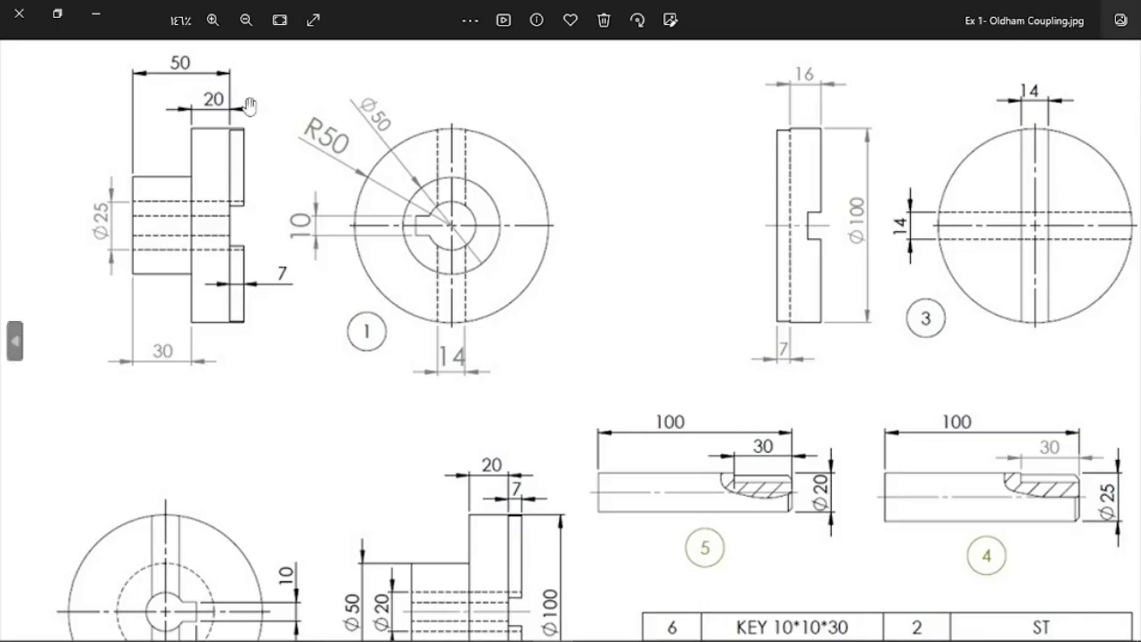
key(alt+Tab)
click(661, 259)
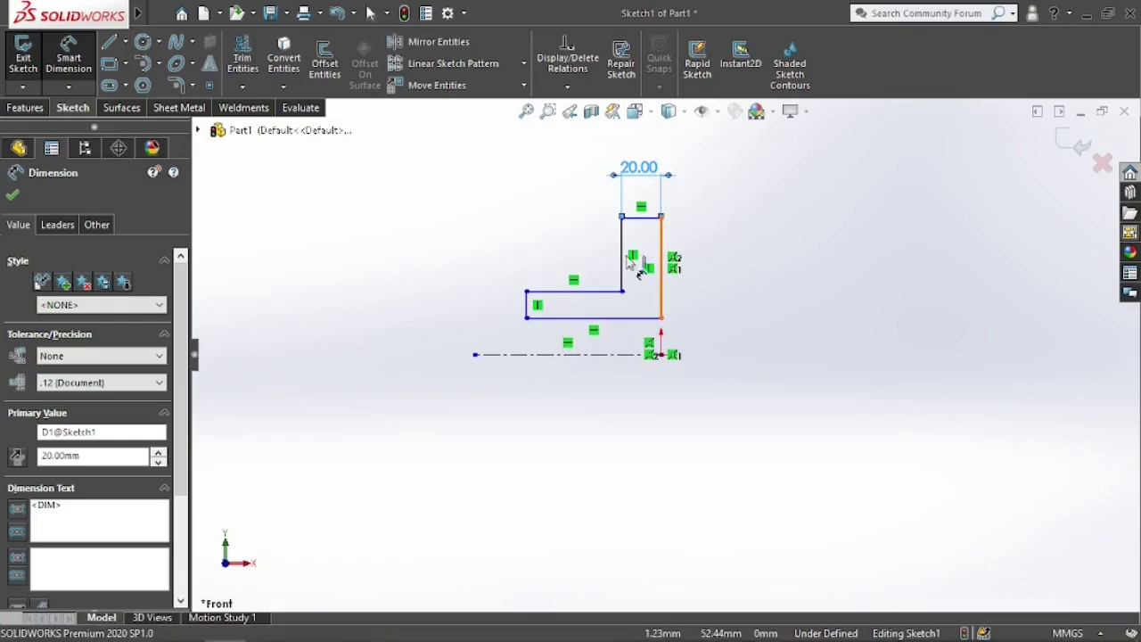
click(527, 308)
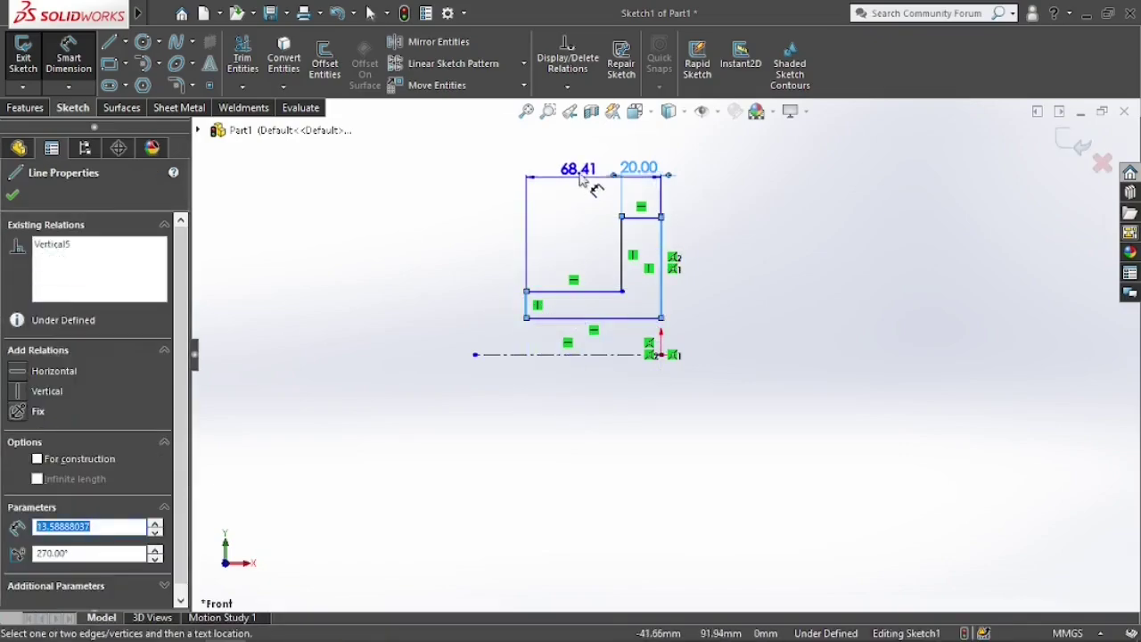
click(581, 157)
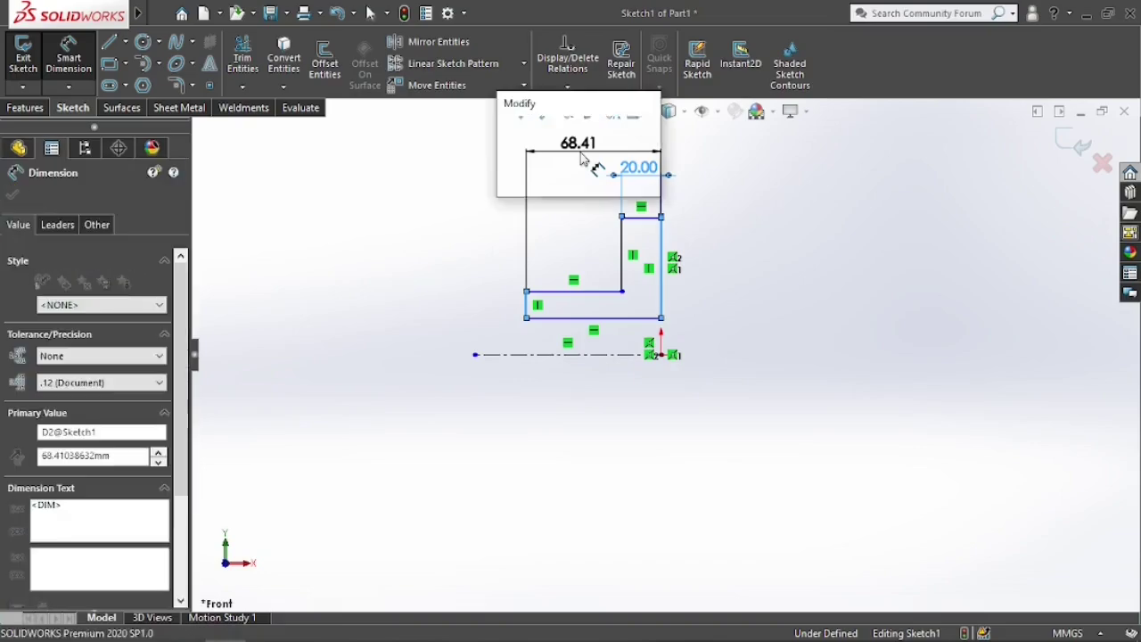
key(Return)
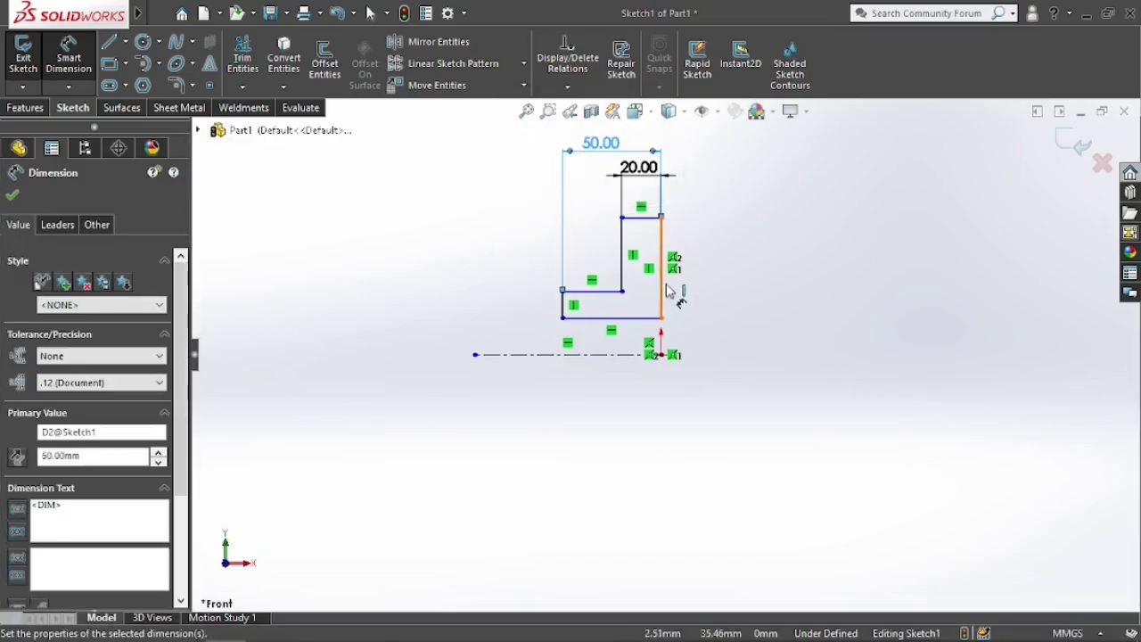
Add a 25 mm bore diameter dimension between the profile's lower horizontal line and the centerline, following the reference drawing
key(alt+Tab)
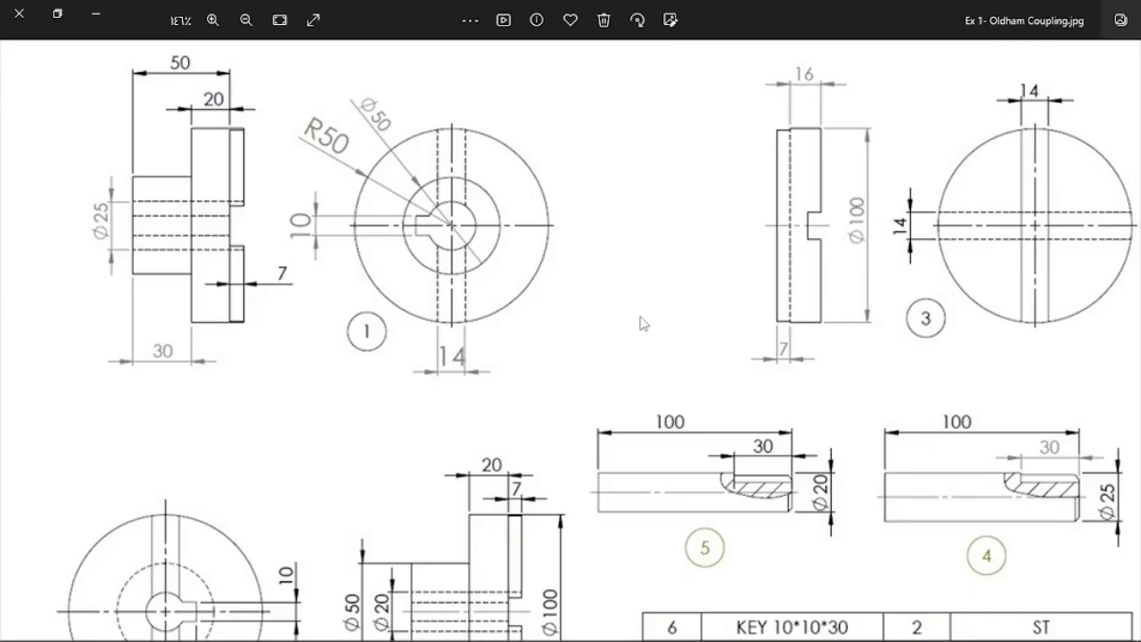
key(alt+Tab)
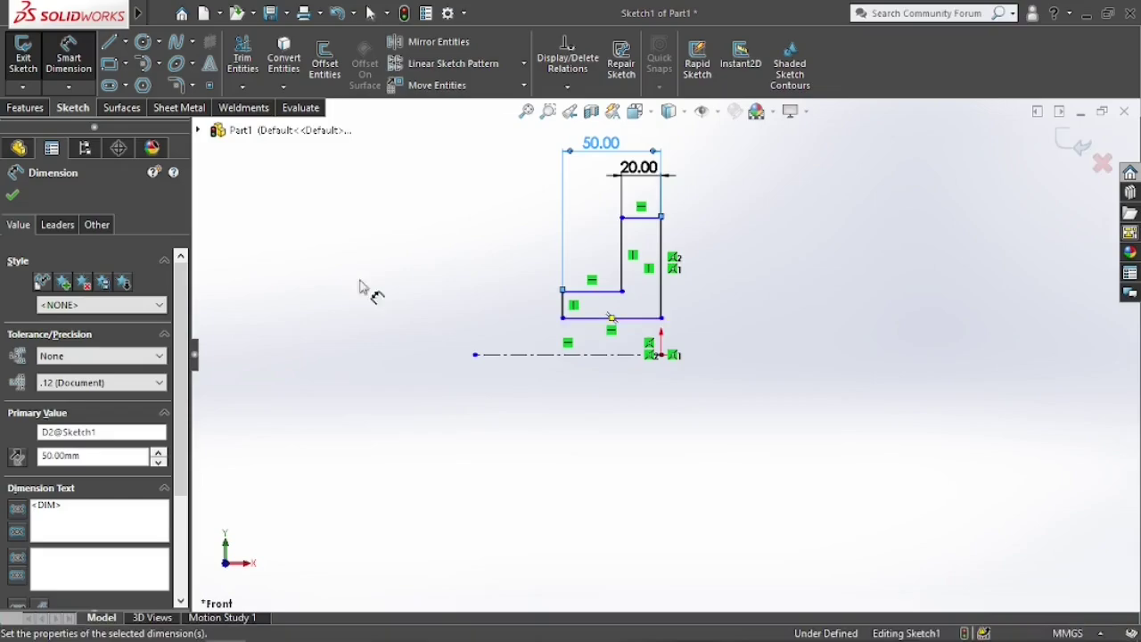
click(580, 318)
click(541, 354)
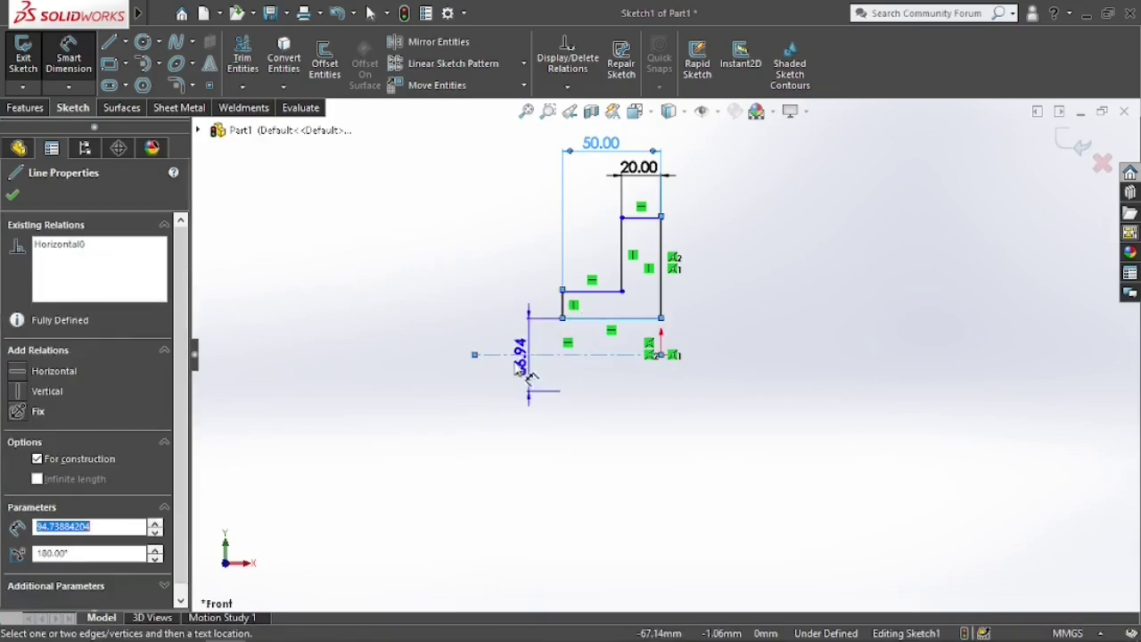
click(457, 376)
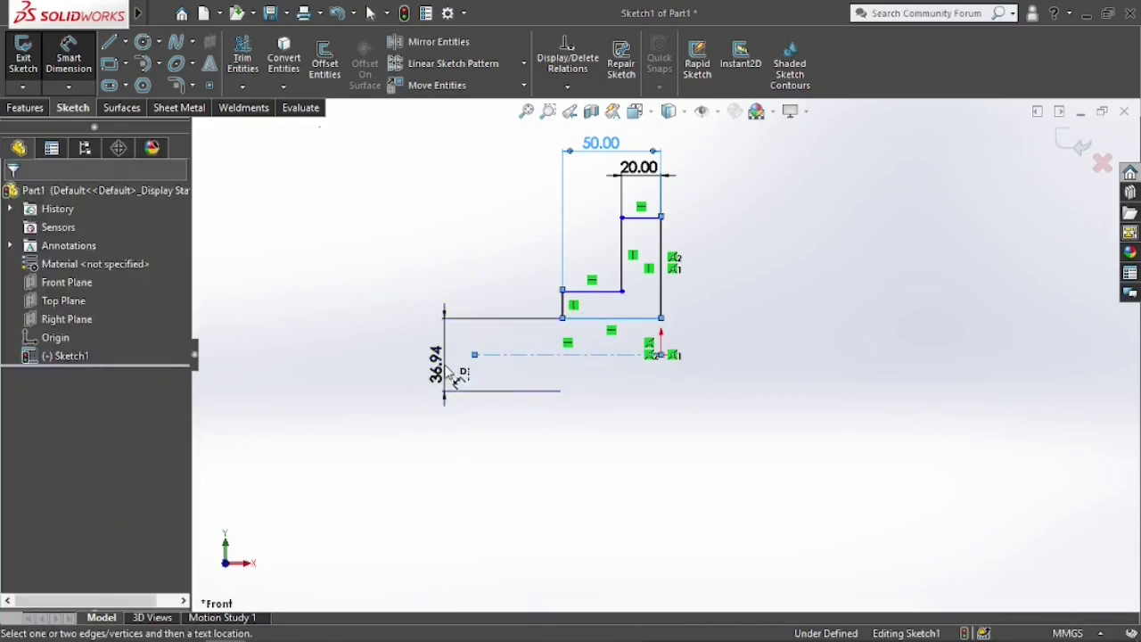
text(25)
key(Return)
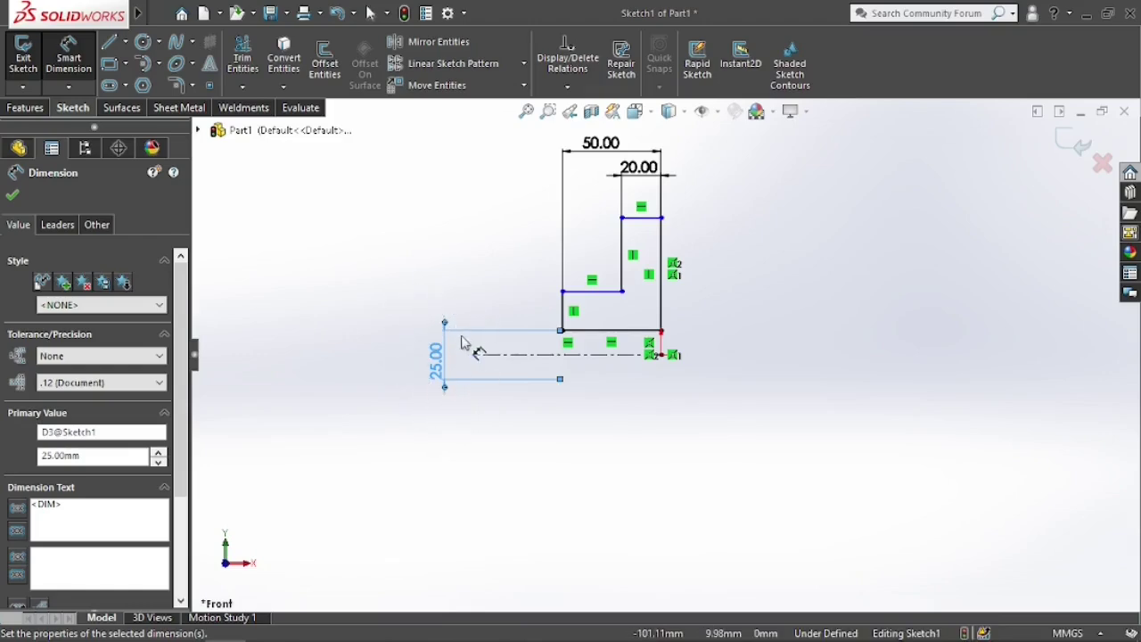
Add a 50 mm hub diameter dimension between the horizontal step line and the centerline, following the reference drawing
click(574, 301)
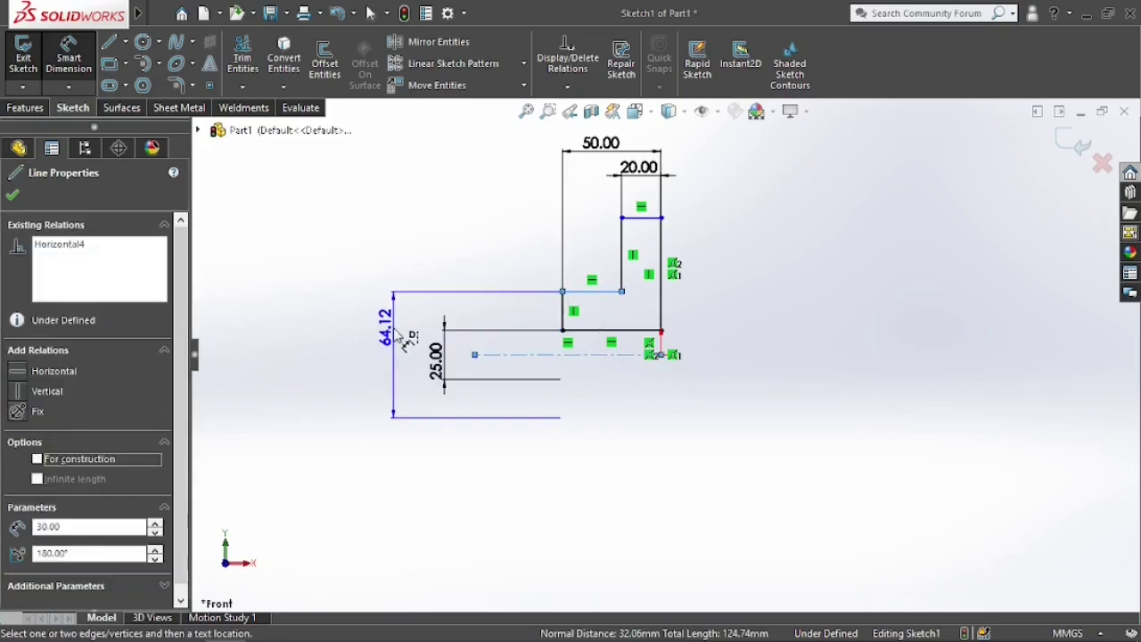
key(alt+Tab)
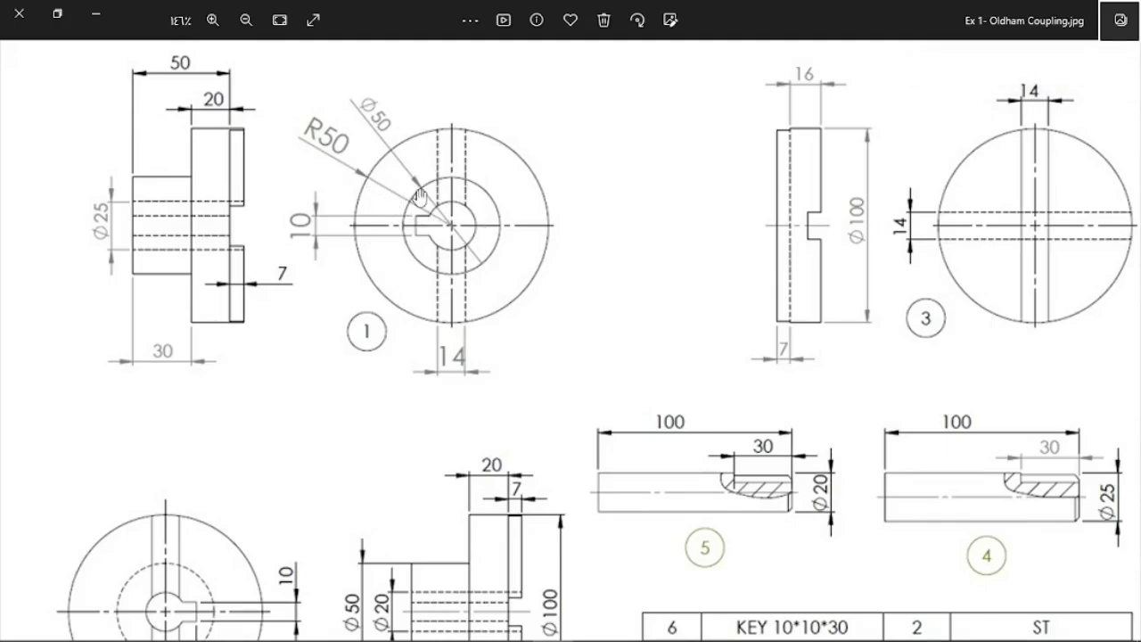
key(alt+Tab)
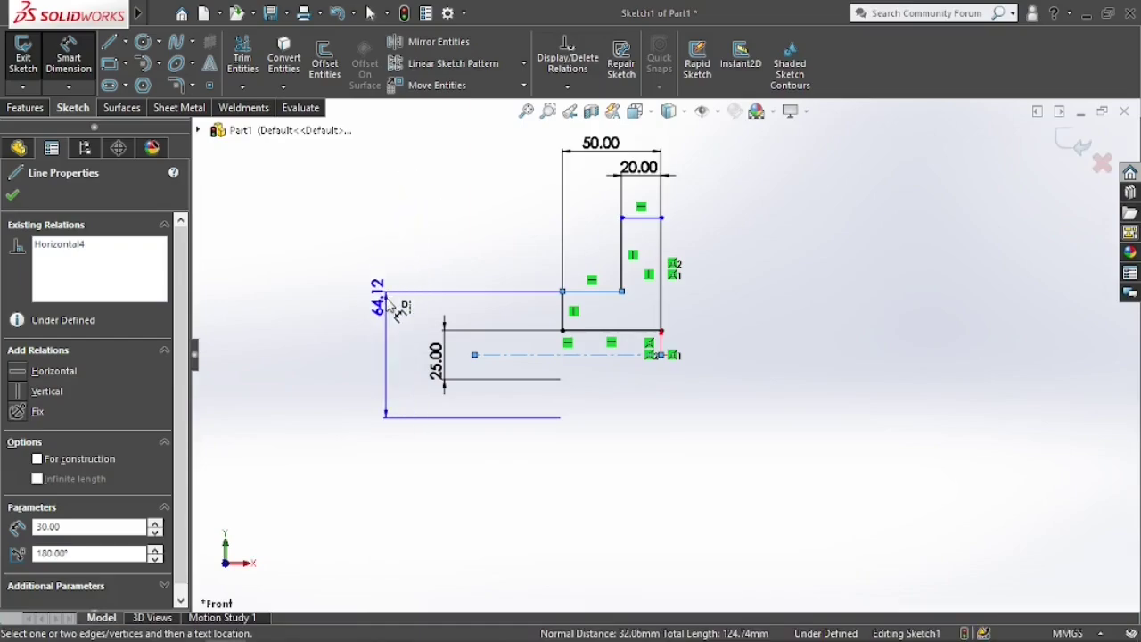
click(387, 303)
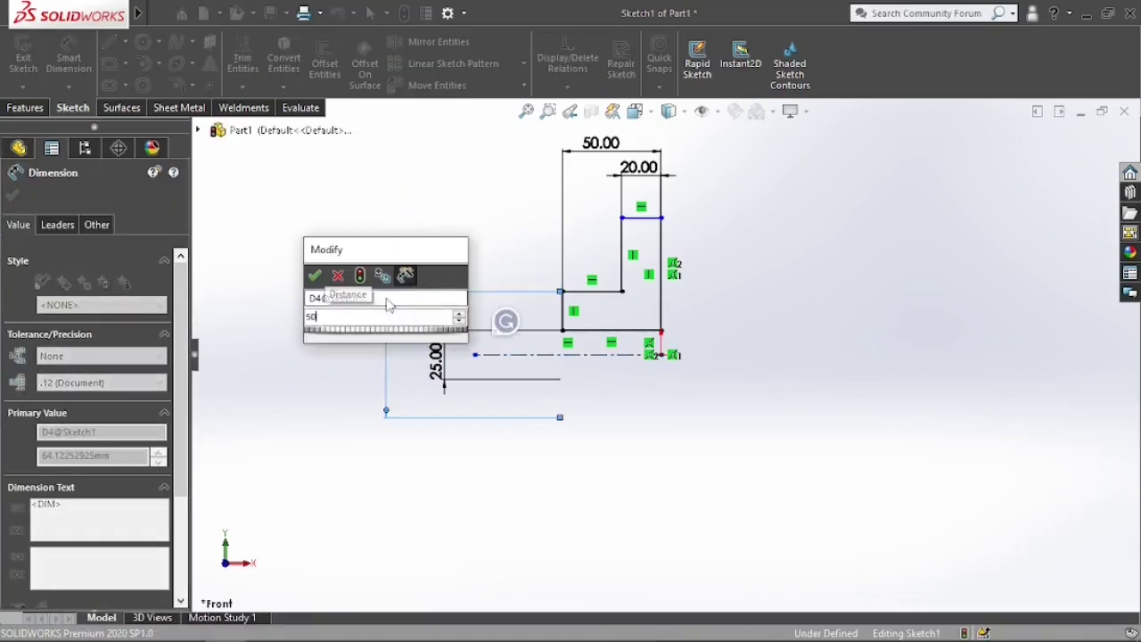
key(Return)
Add a 100 mm flange diameter dimension between the profile's uppermost horizontal line and the centerline, following the Oldham Coupling drawing
click(633, 218)
click(535, 355)
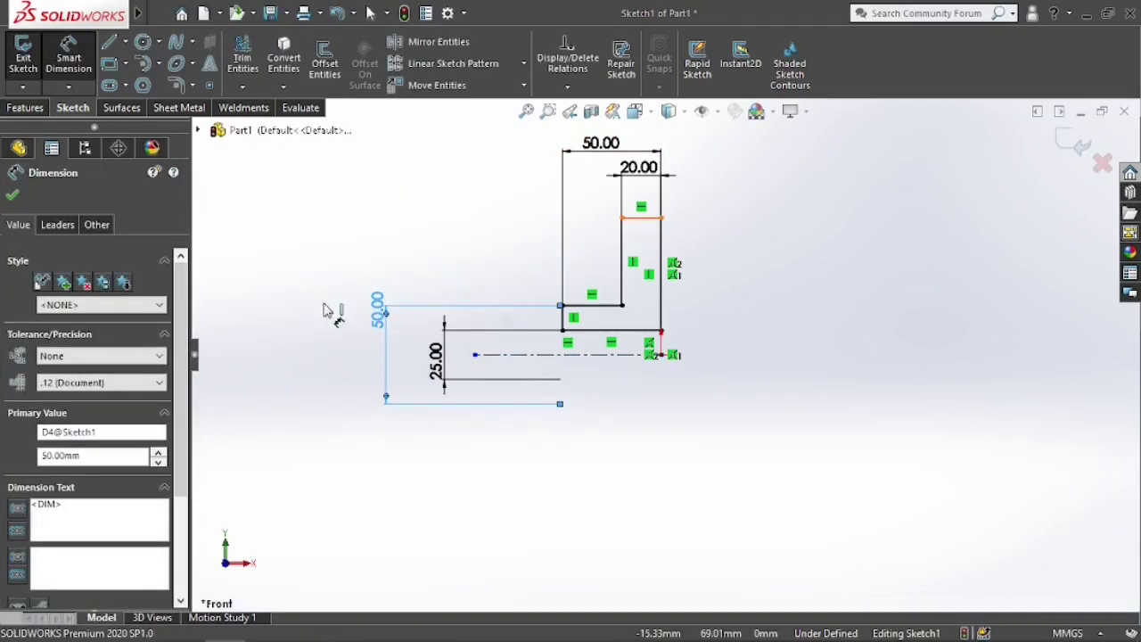
key(alt+Tab)
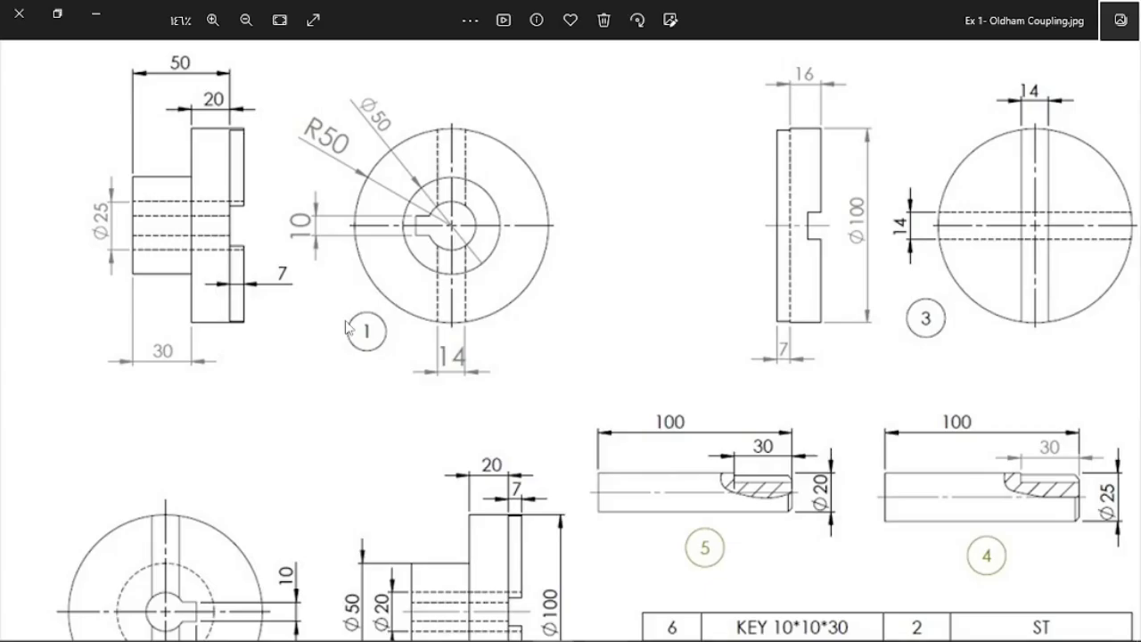
key(alt+Tab)
click(365, 339)
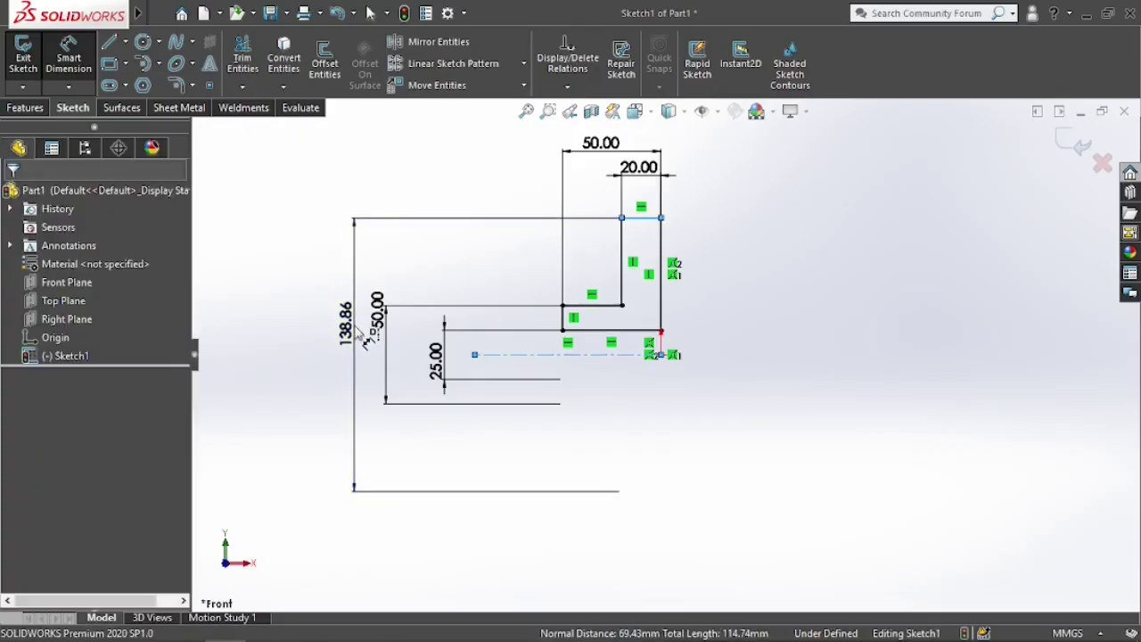
text(100)
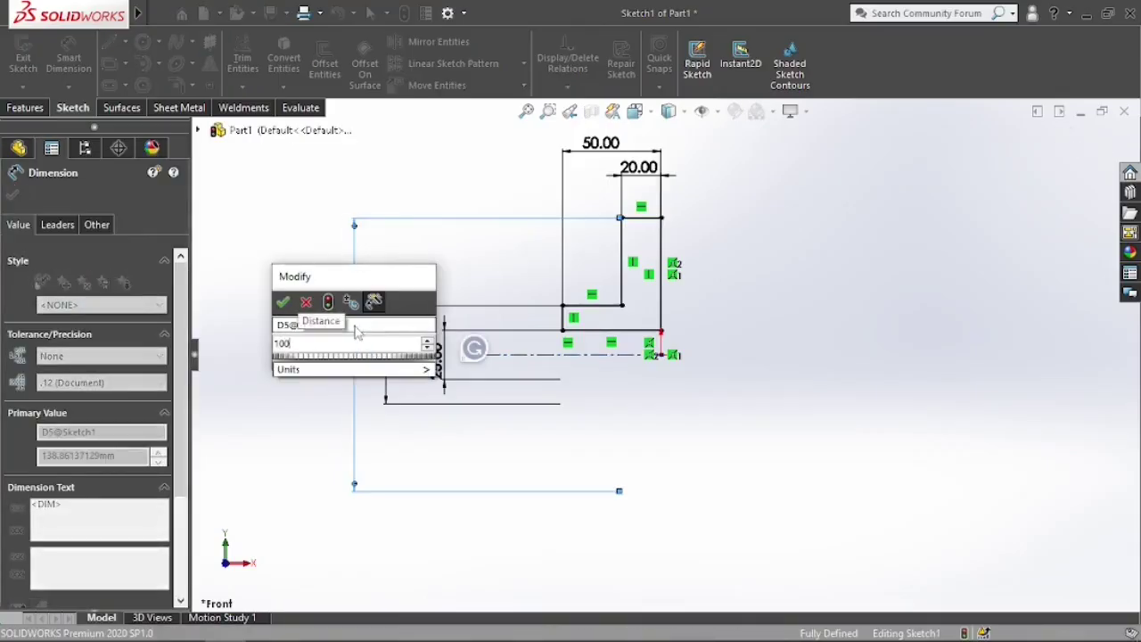
key(Return)
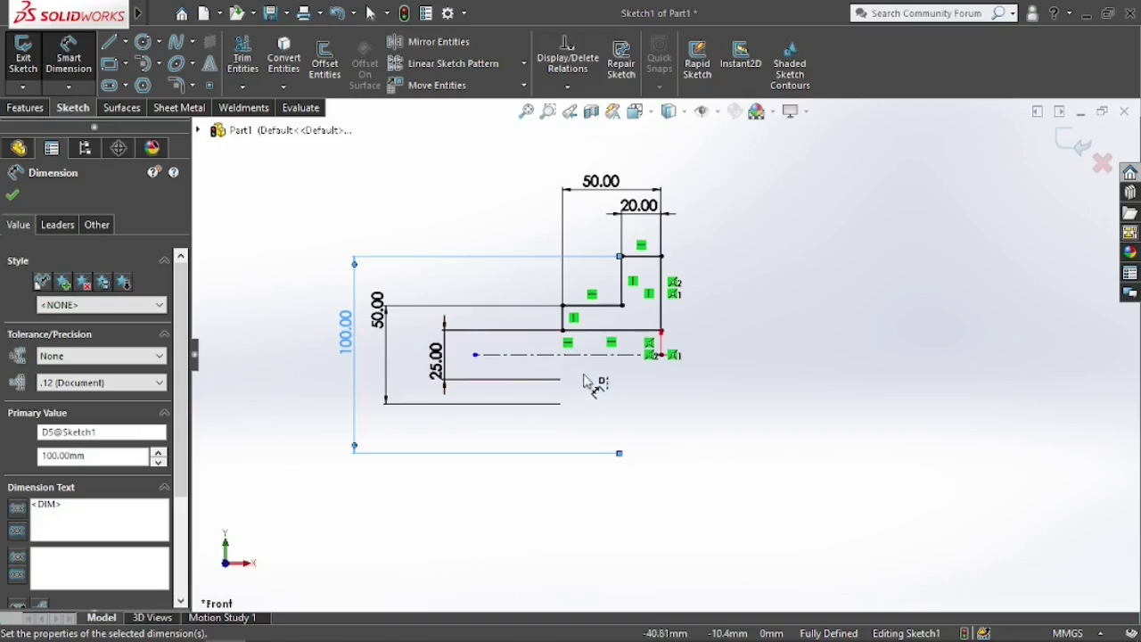
Revolve the half-profile 360° around the centerline as a blind revolved boss to create the flanged hub
scroll(629, 378, up, 3)
scroll(636, 376, down, 3)
scroll(688, 350, up, 1)
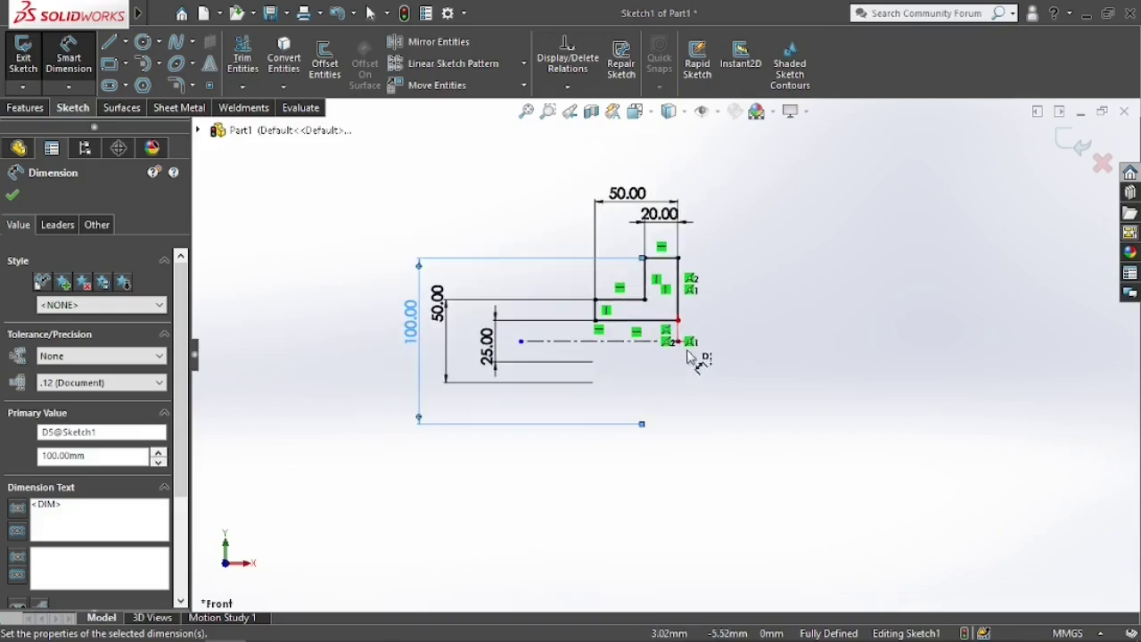
click(27, 108)
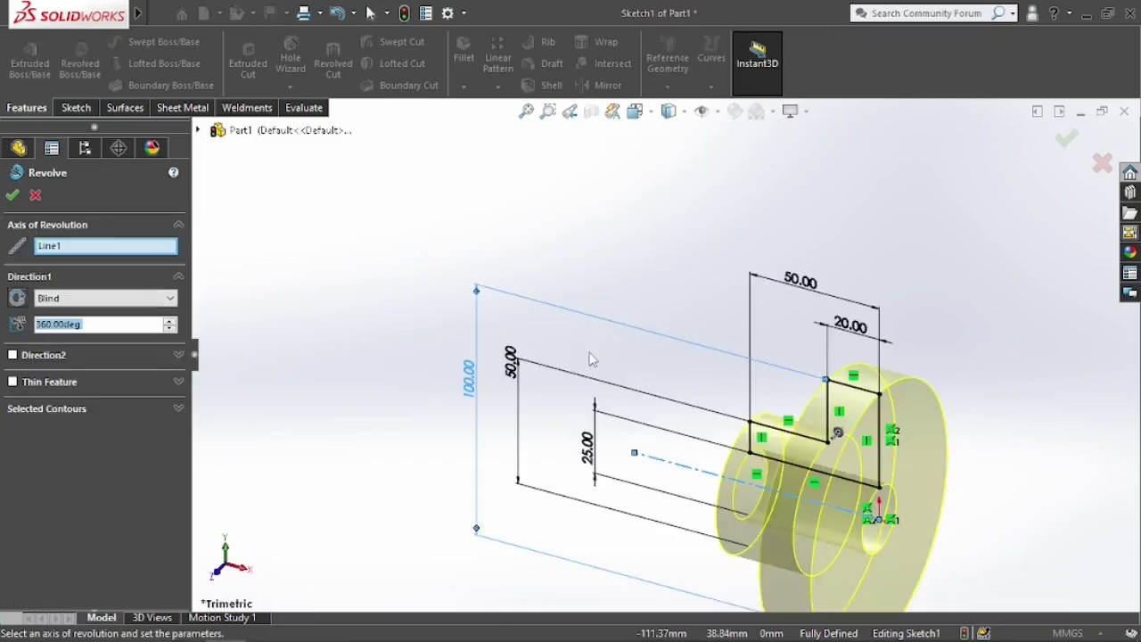
scroll(823, 474, up, 3)
scroll(816, 471, down, 3)
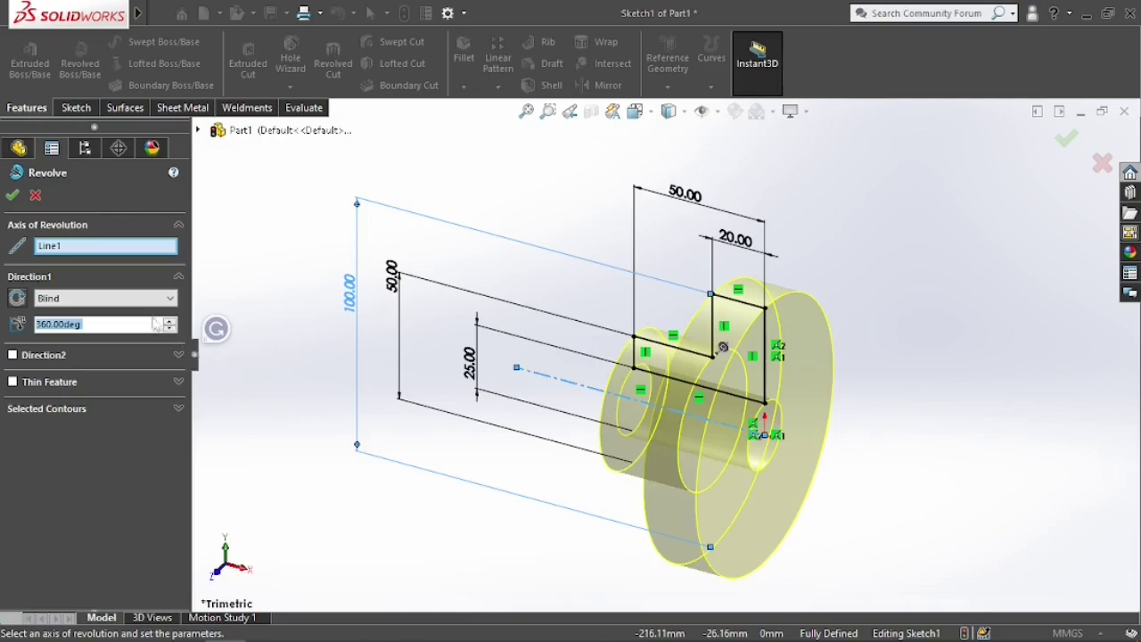
click(13, 198)
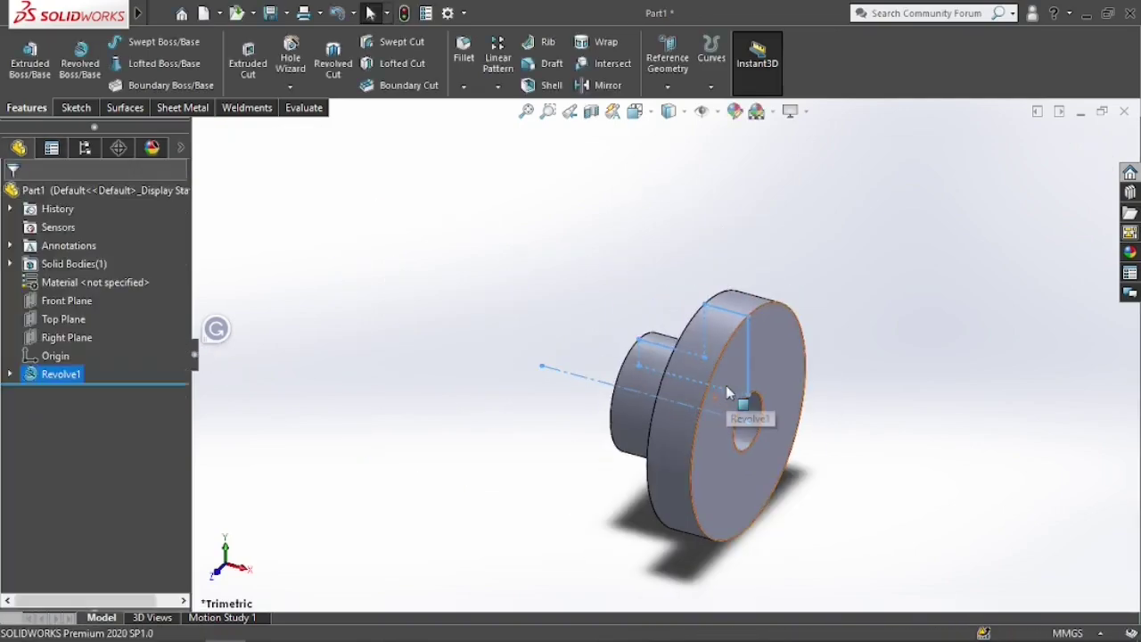
Consult part 1 in the Oldham Coupling drawing and open a new sketch on the flange's flat outer face, viewed straight on
mouse_move(725, 392)
middle_down()
mouse_move(538, 354)
mouse_move(625, 350)
mouse_move(628, 370)
mouse_move(669, 374)
middle_up()
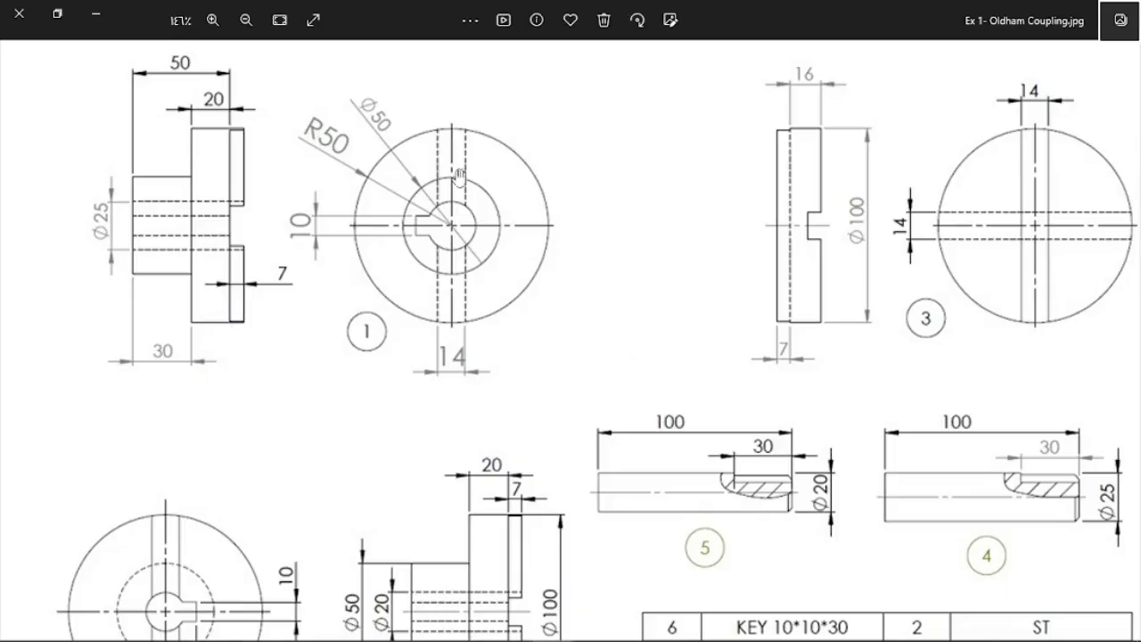
key(alt+Tab)
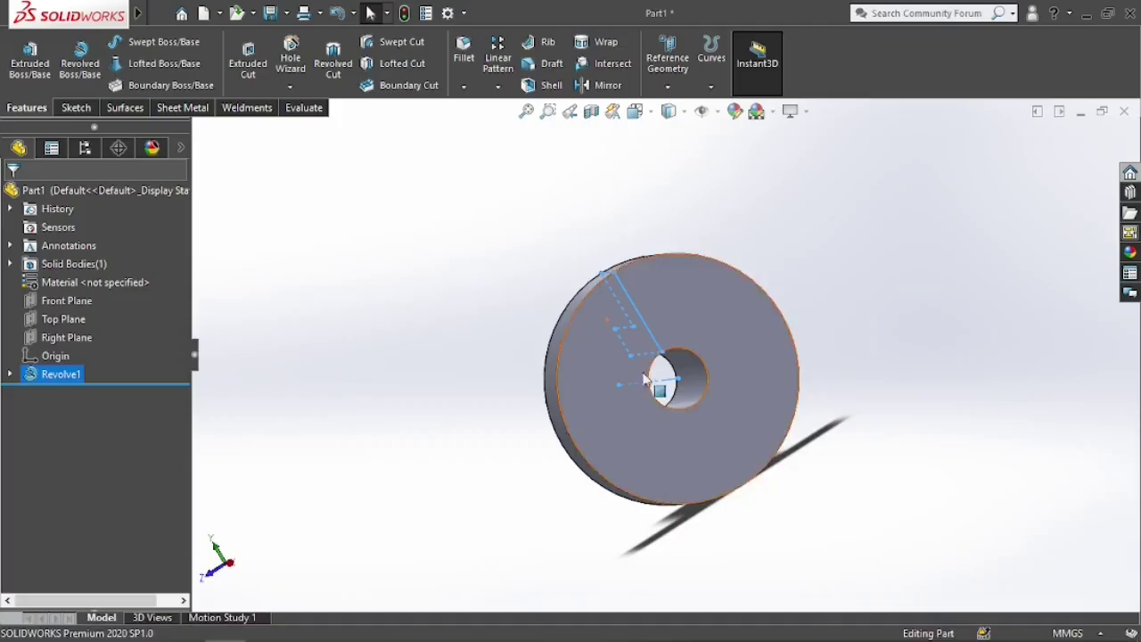
key(alt+Tab)
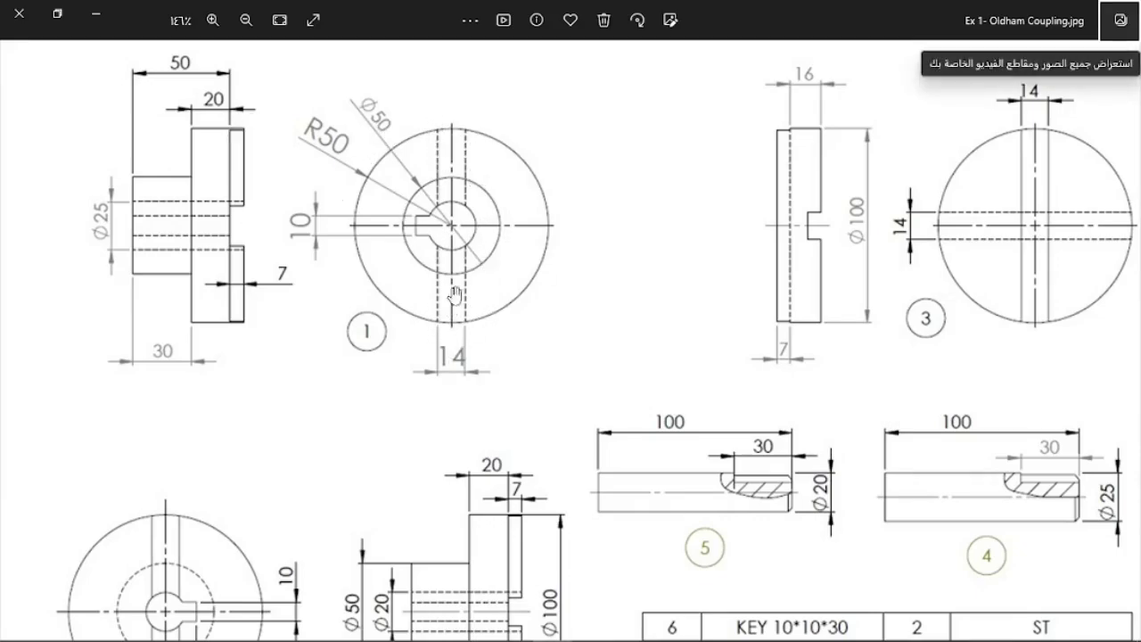
key(alt+Tab)
click(616, 330)
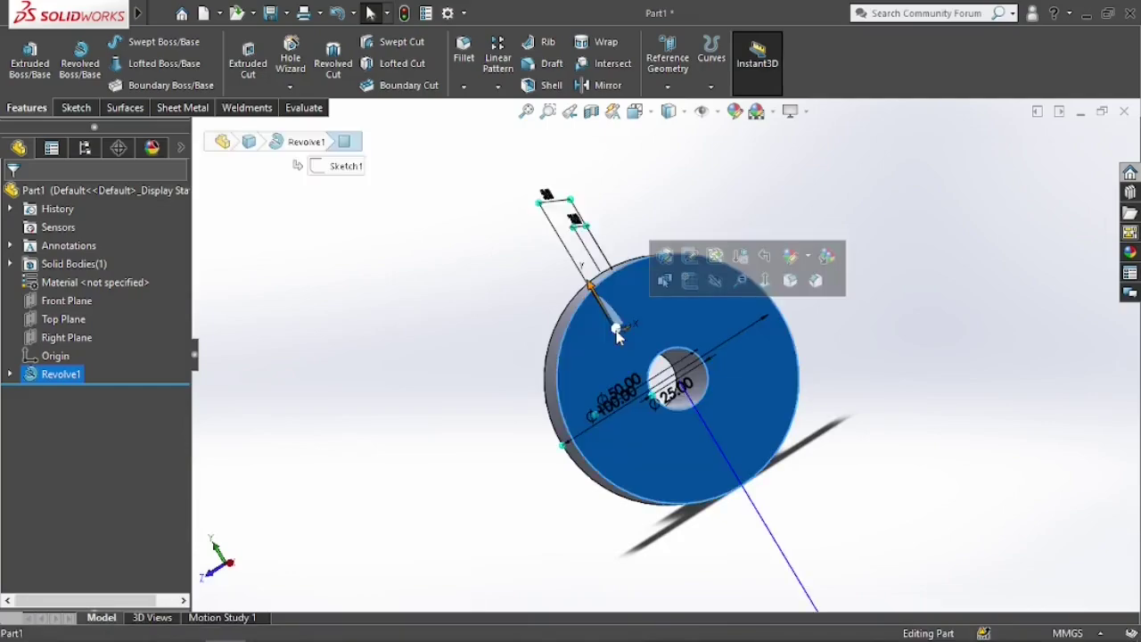
key(ctrl+8)
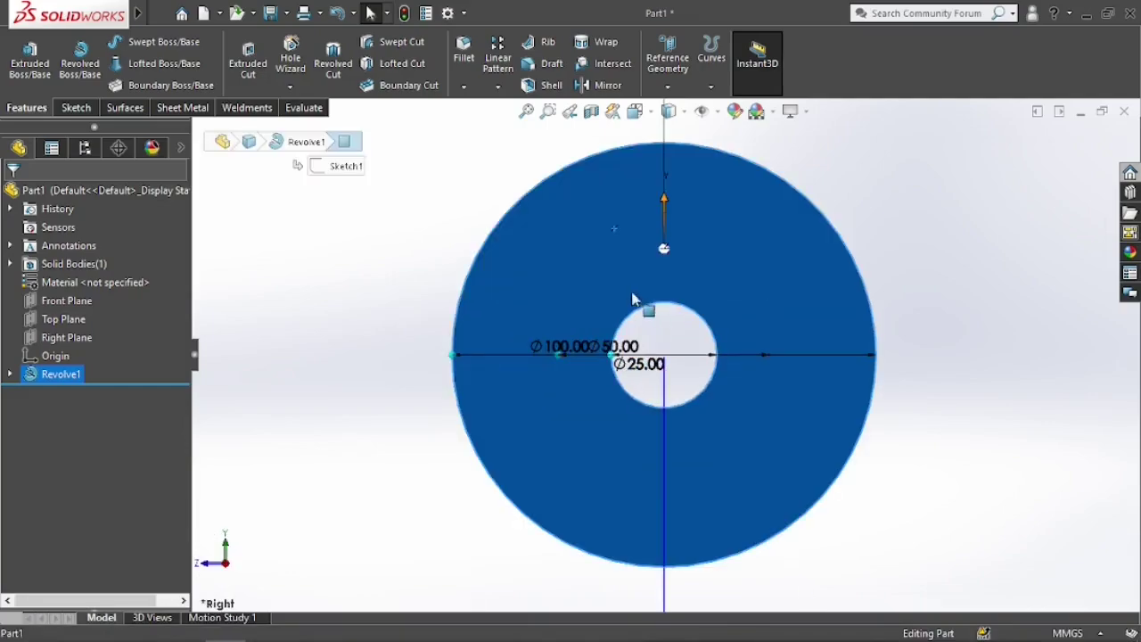
click(306, 276)
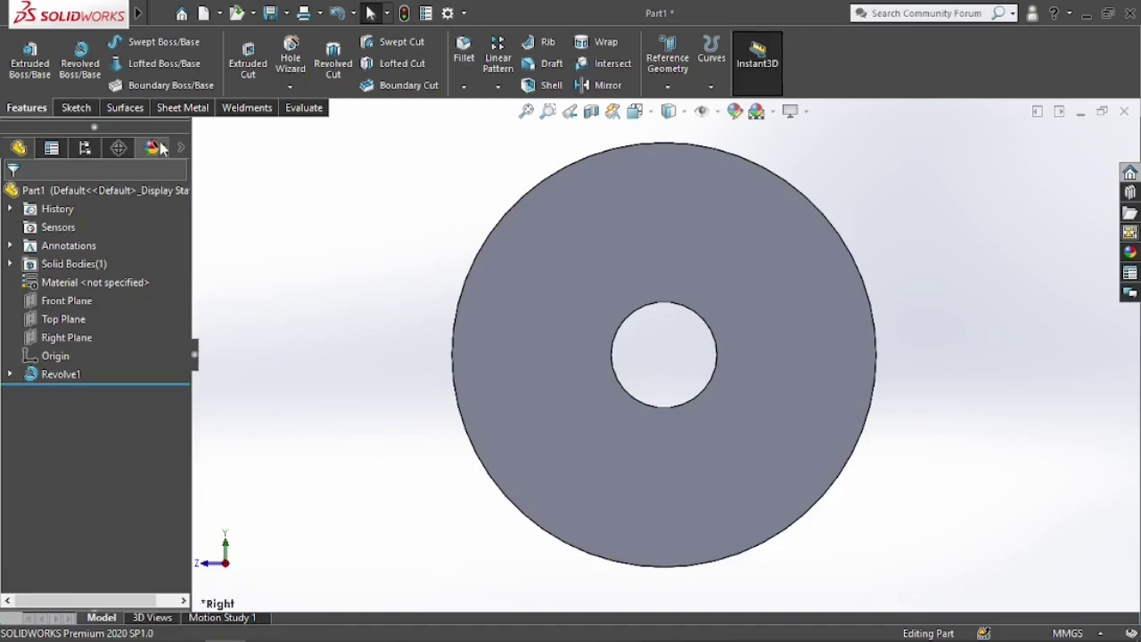
click(554, 254)
click(57, 107)
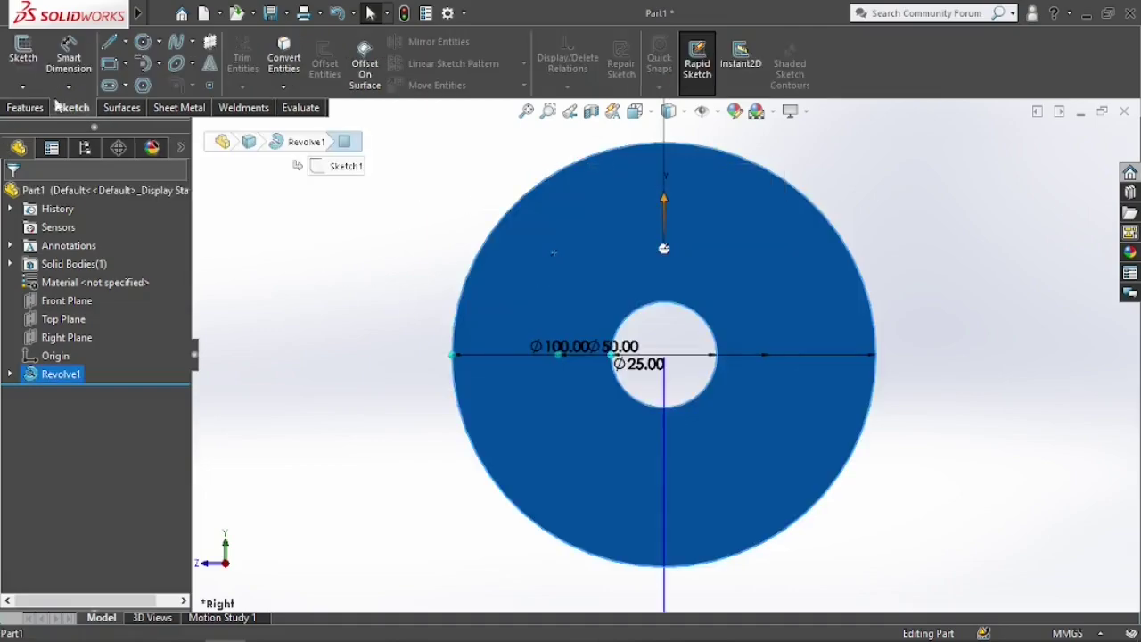
click(23, 54)
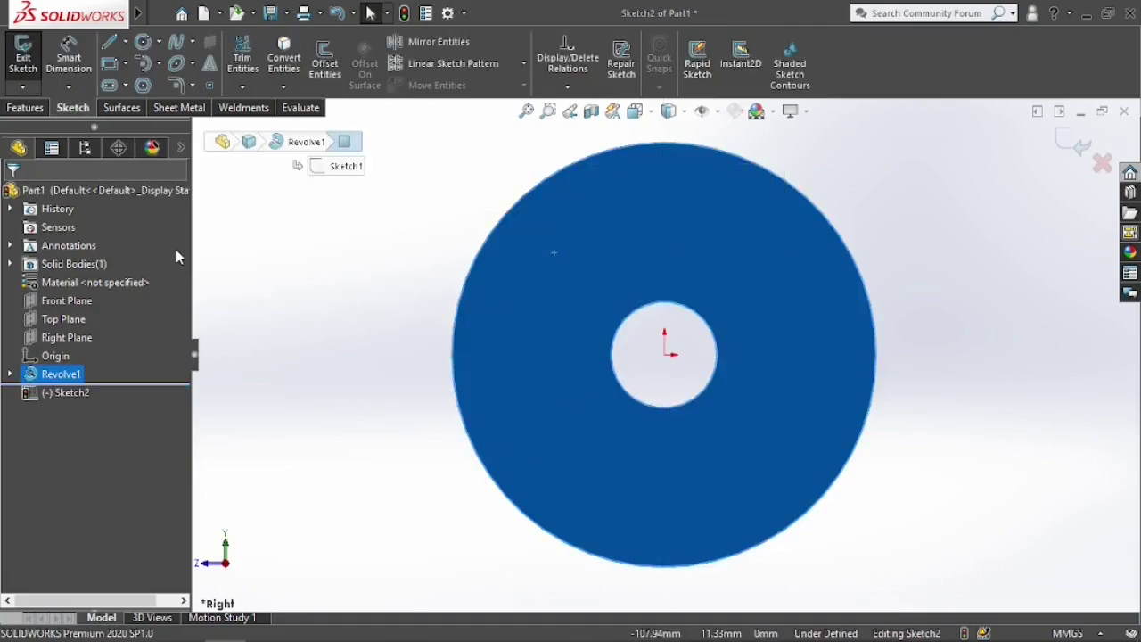
Sketch an upright center rectangle from the origin, about 18 mm wide and 119 mm tall, extending past the flange's circular edge at both ends
click(126, 63)
click(157, 101)
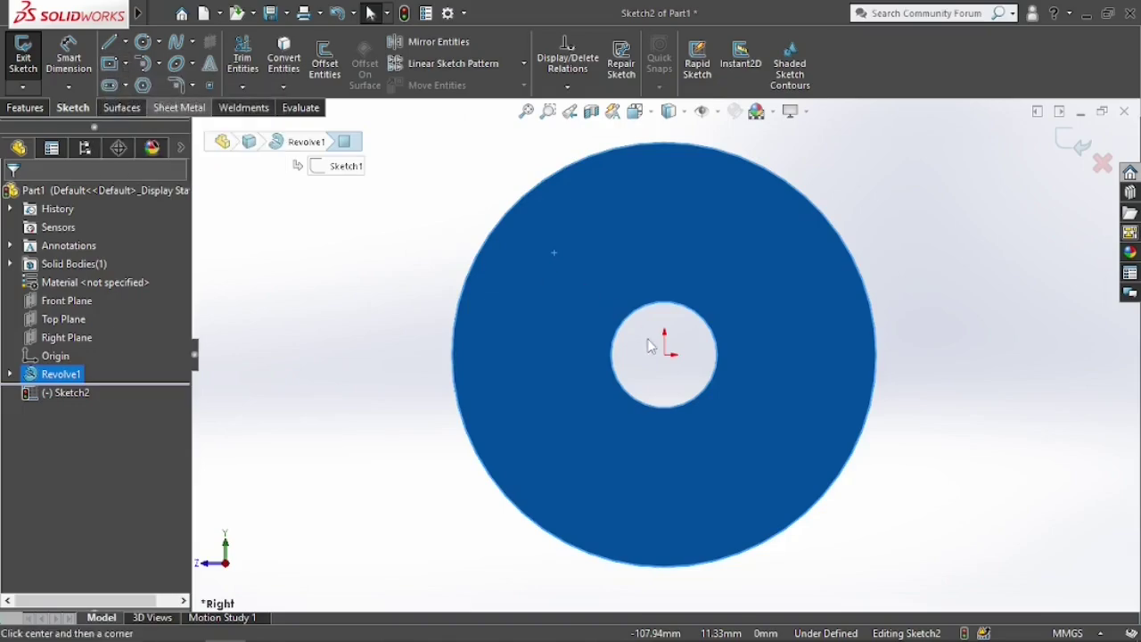
click(665, 355)
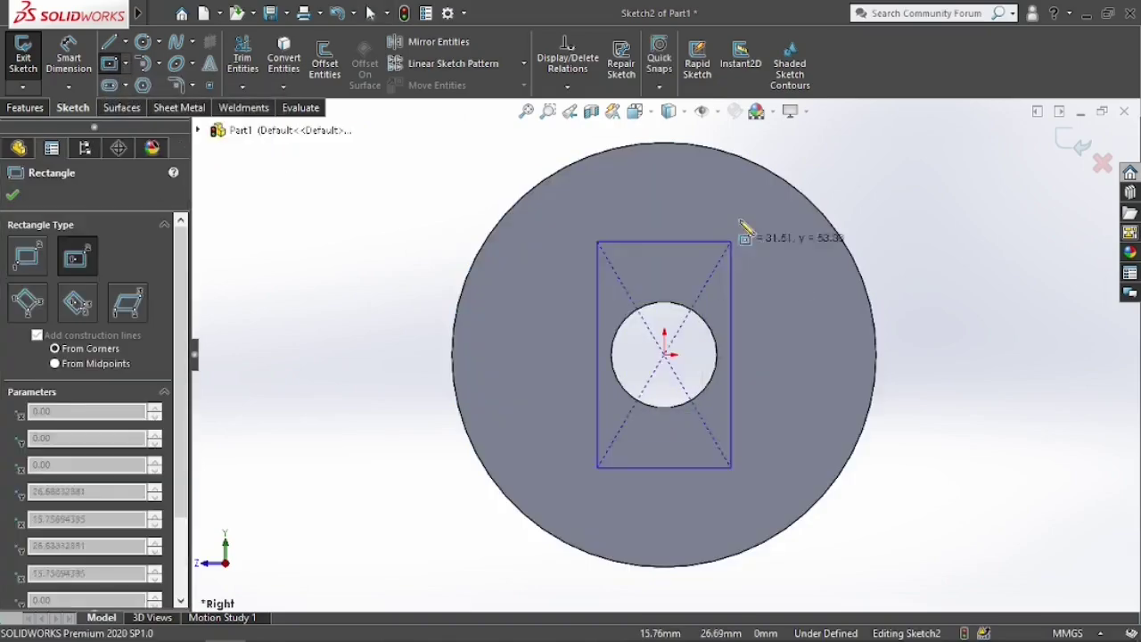
scroll(719, 134, up, 1)
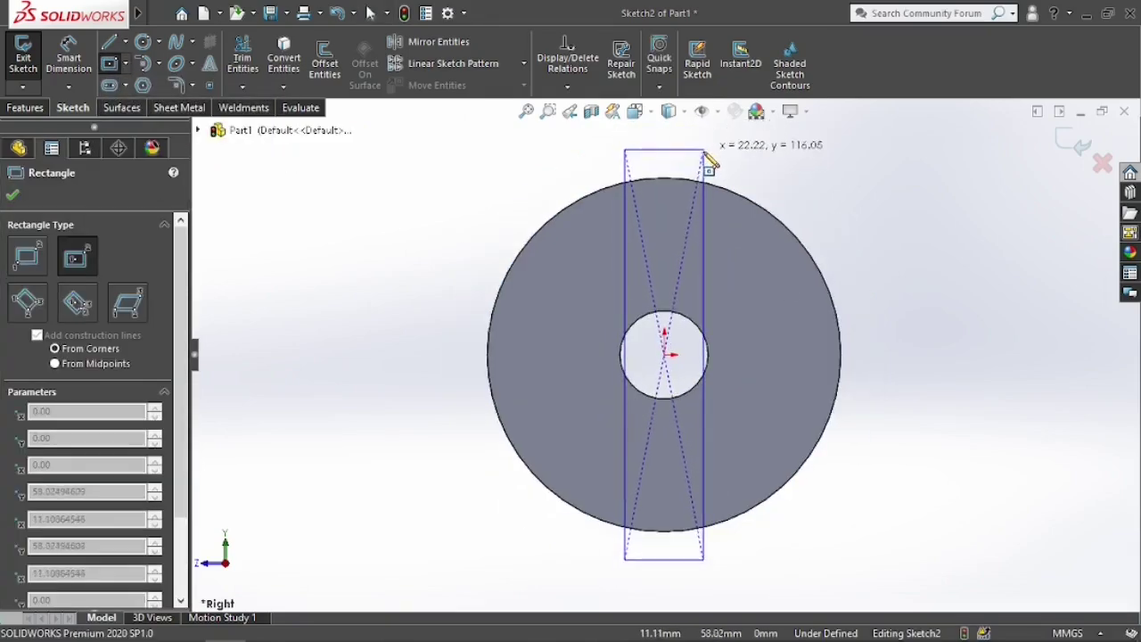
click(696, 147)
Dimension the rectangle's width between its two vertical sides as 14 mm, following the Oldham Coupling drawing
key(alt+Tab)
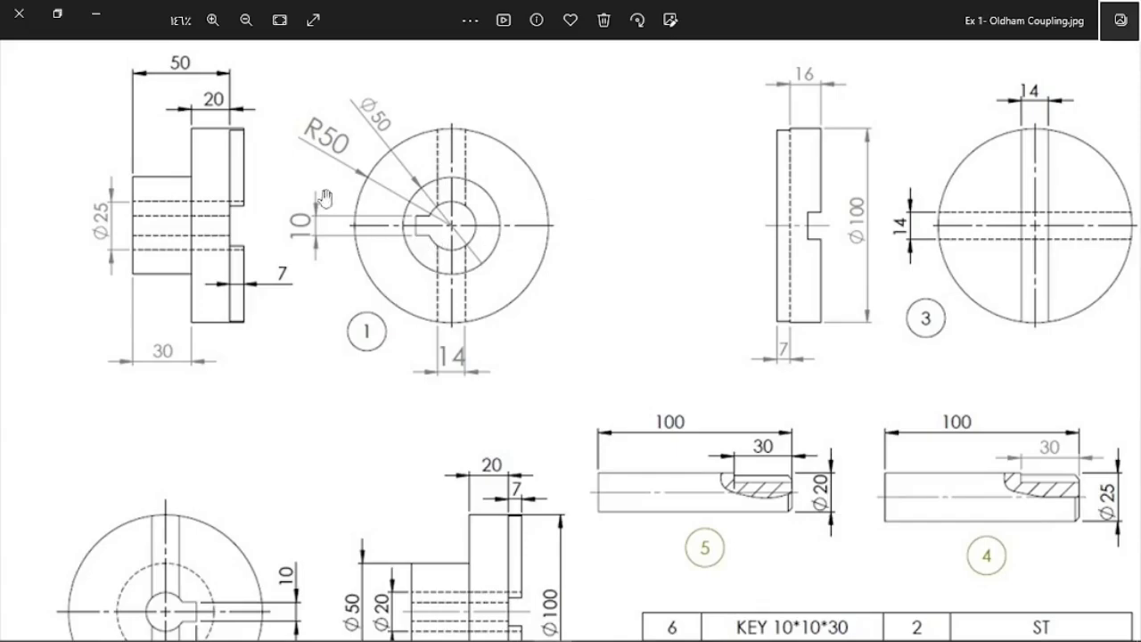
key(alt+Tab)
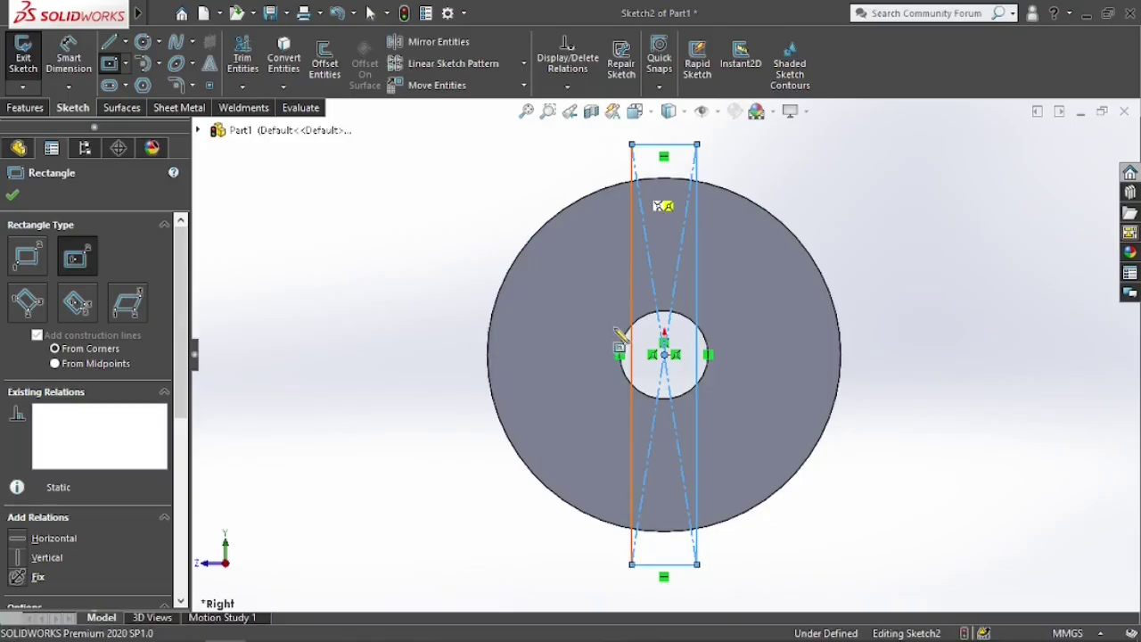
click(69, 58)
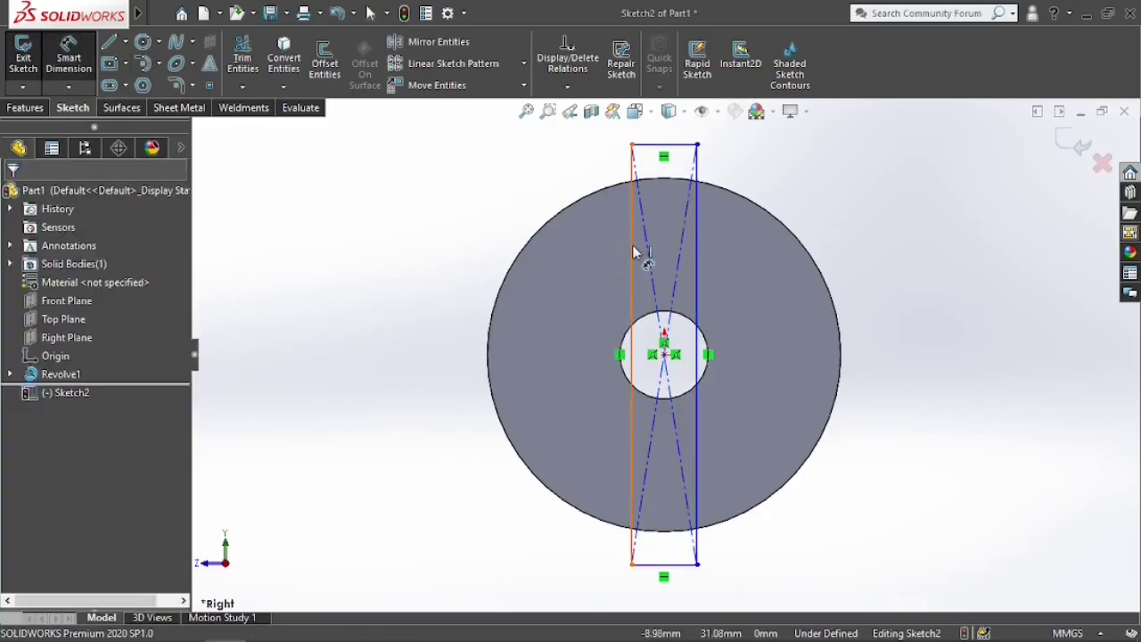
click(695, 257)
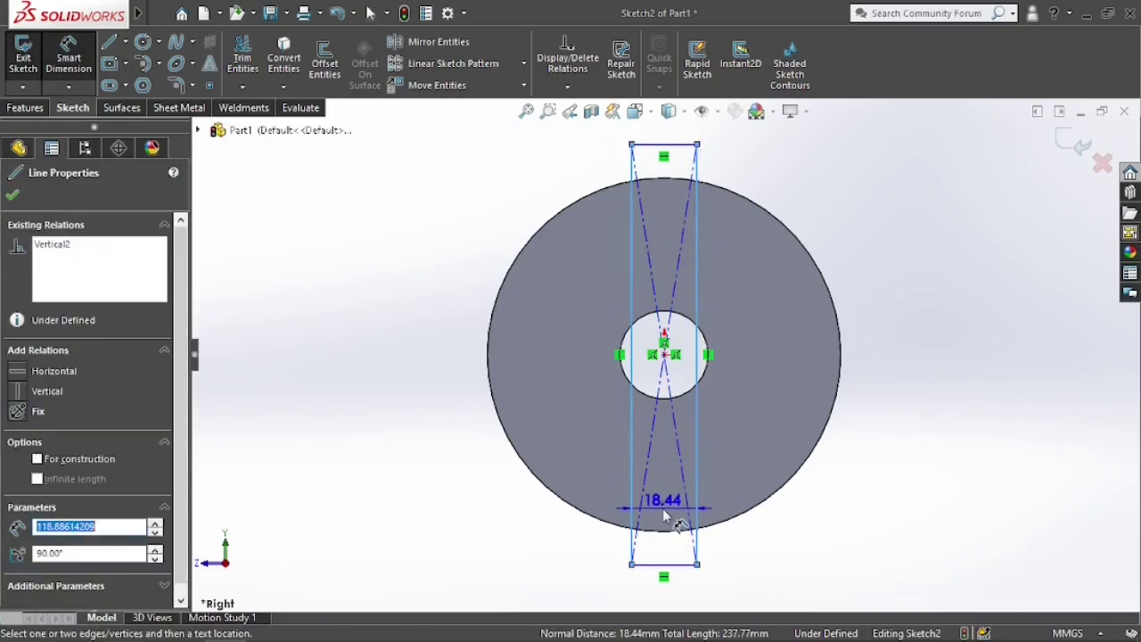
click(663, 517)
text(14)
key(Return)
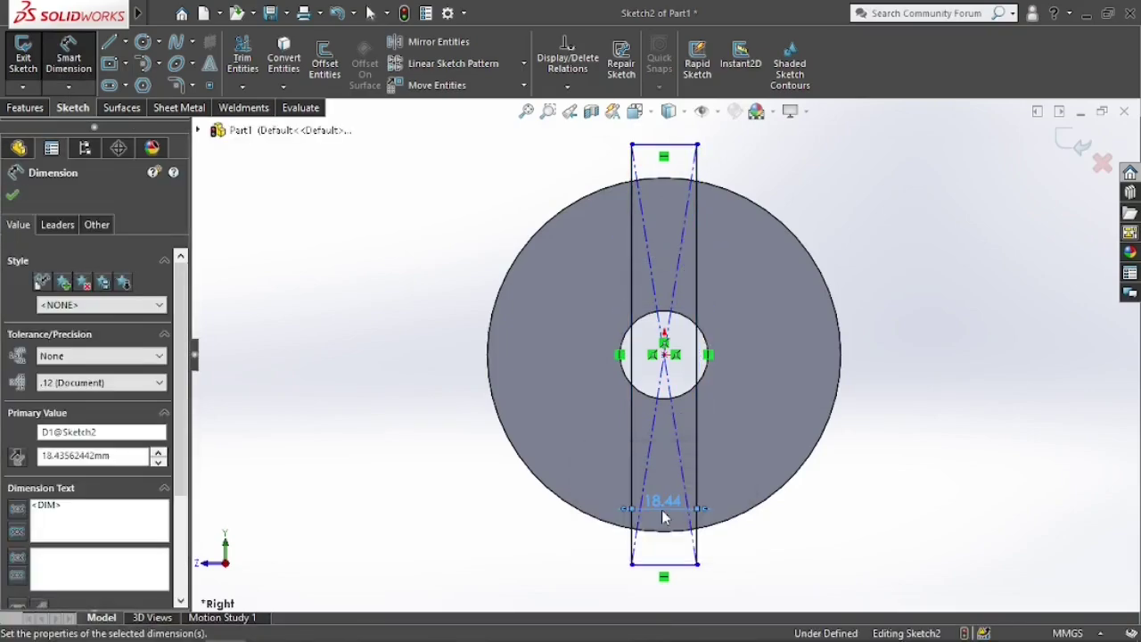
Compare the rectangle's ends on the flange with part 1's front view in the Oldham Coupling drawing
scroll(648, 342, down, 1)
scroll(649, 338, up, 1)
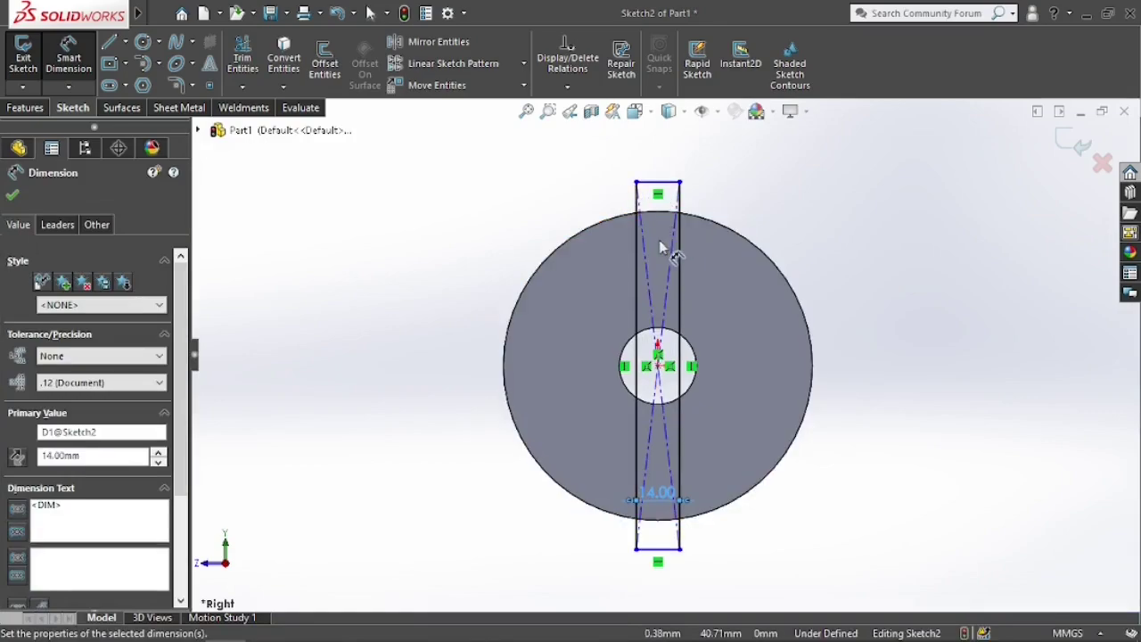
scroll(649, 248, up, 1)
scroll(674, 236, down, 2)
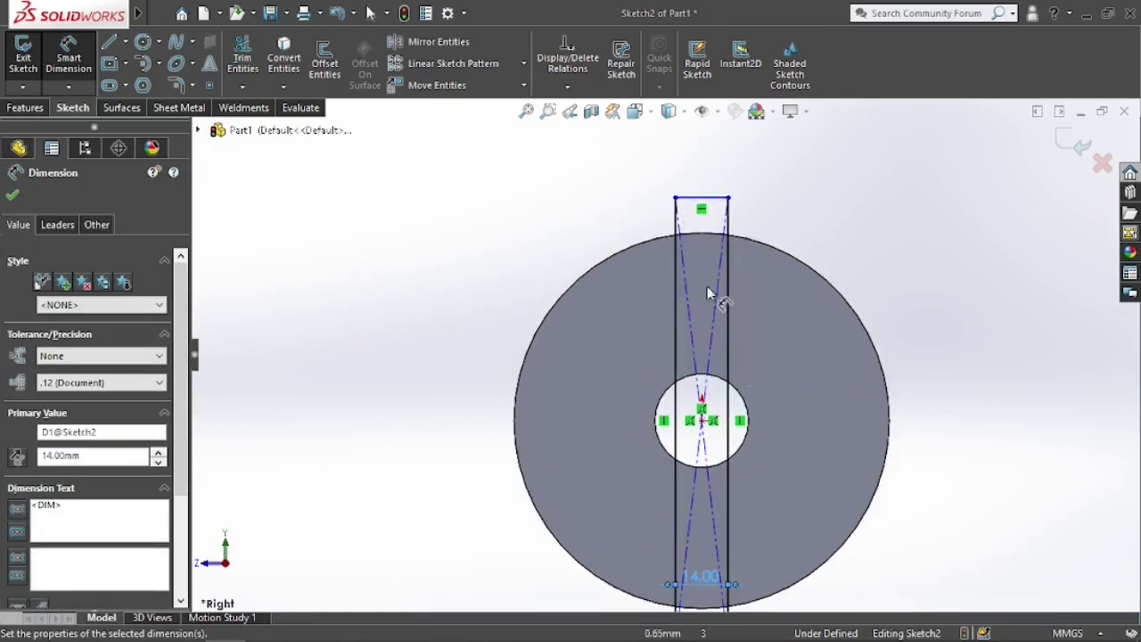
scroll(696, 545, up, 3)
scroll(693, 537, down, 4)
key(alt+Tab)
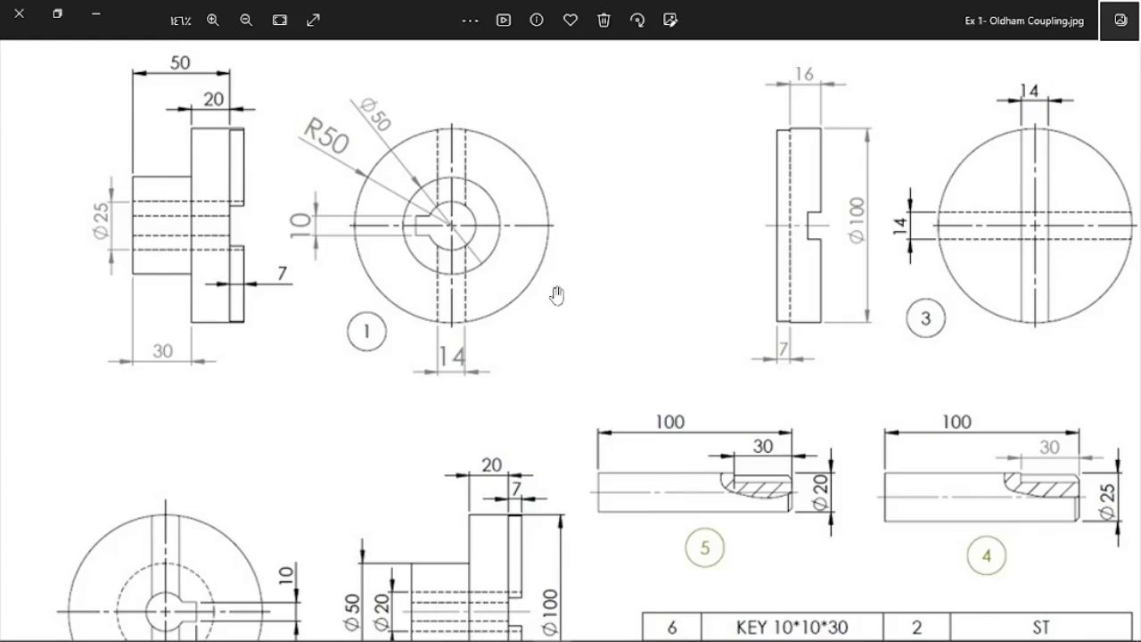
key(alt+Tab)
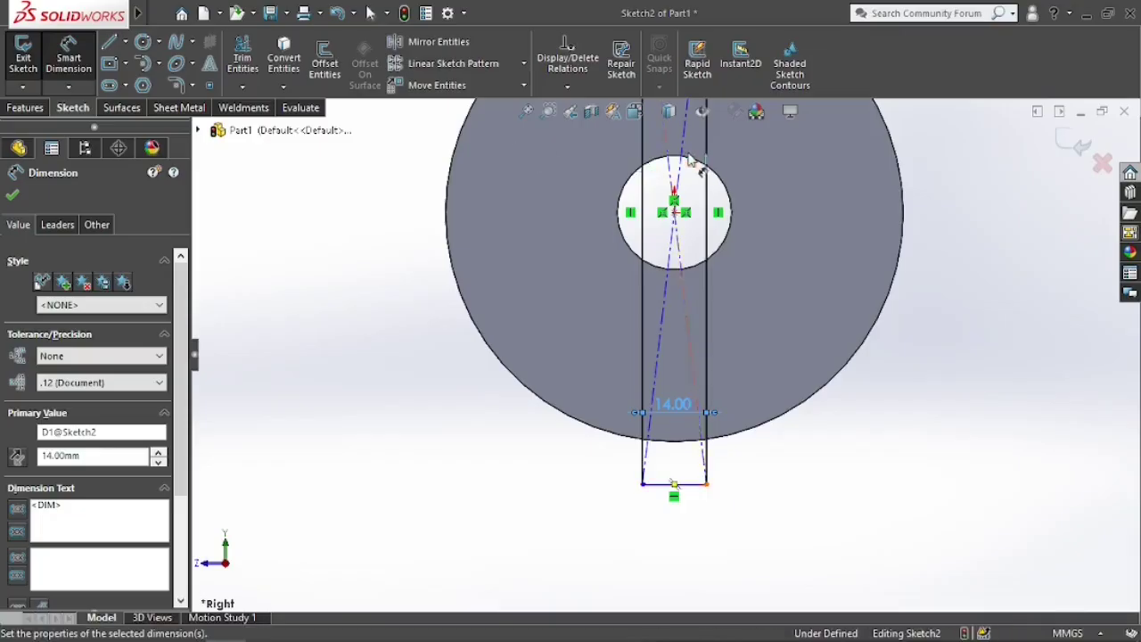
Leave dimensioning and shorten the rectangle by moving its lower edge closer to the flange's circular edge, keeping it just outside the circle
scroll(693, 489, down, 4)
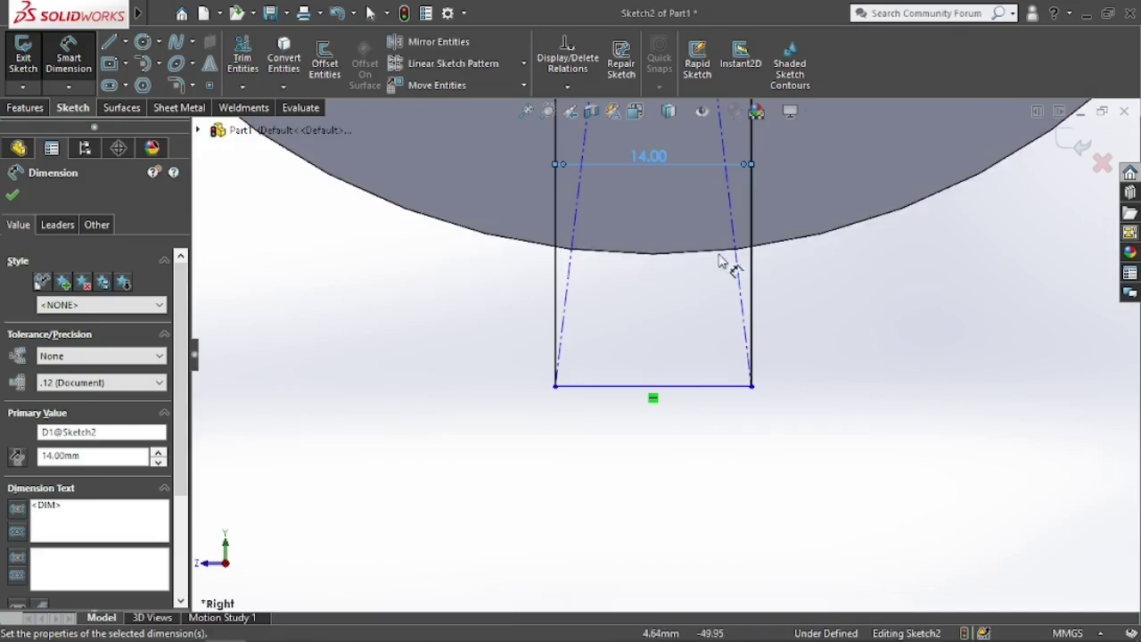
click(675, 385)
key(Escape)
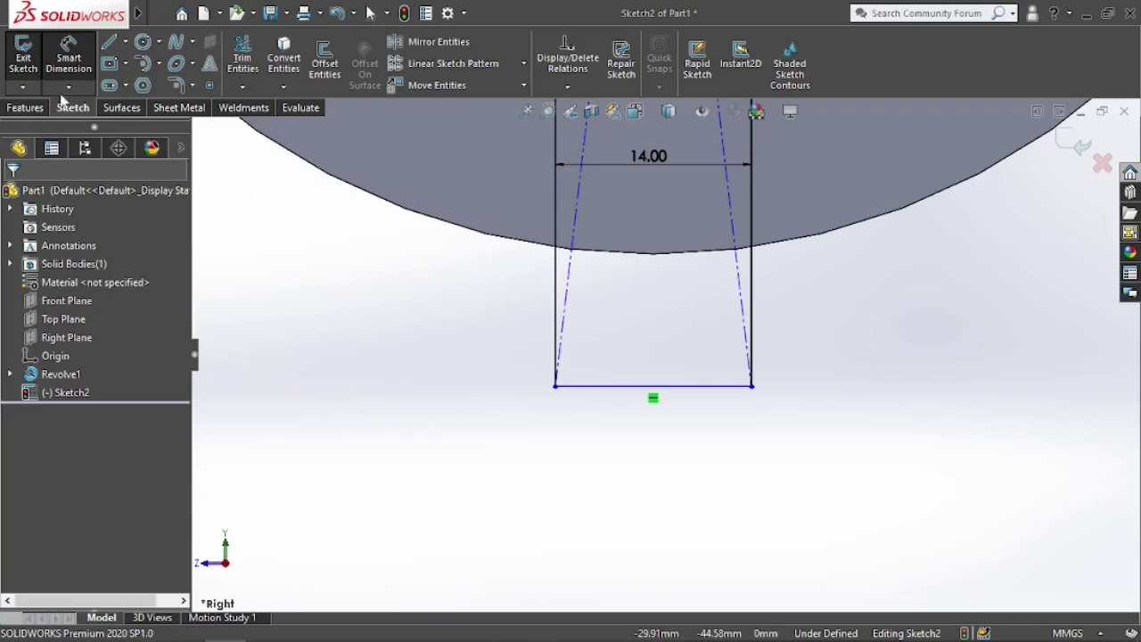
key(Escape)
drag(693, 375, 688, 259)
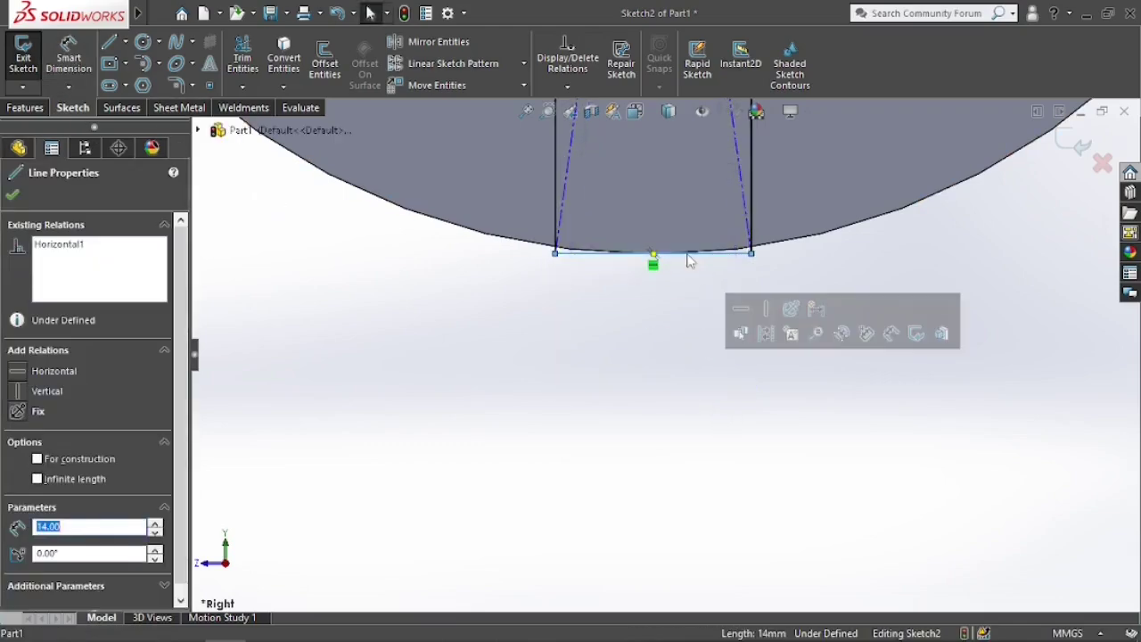
scroll(734, 280, down, 4)
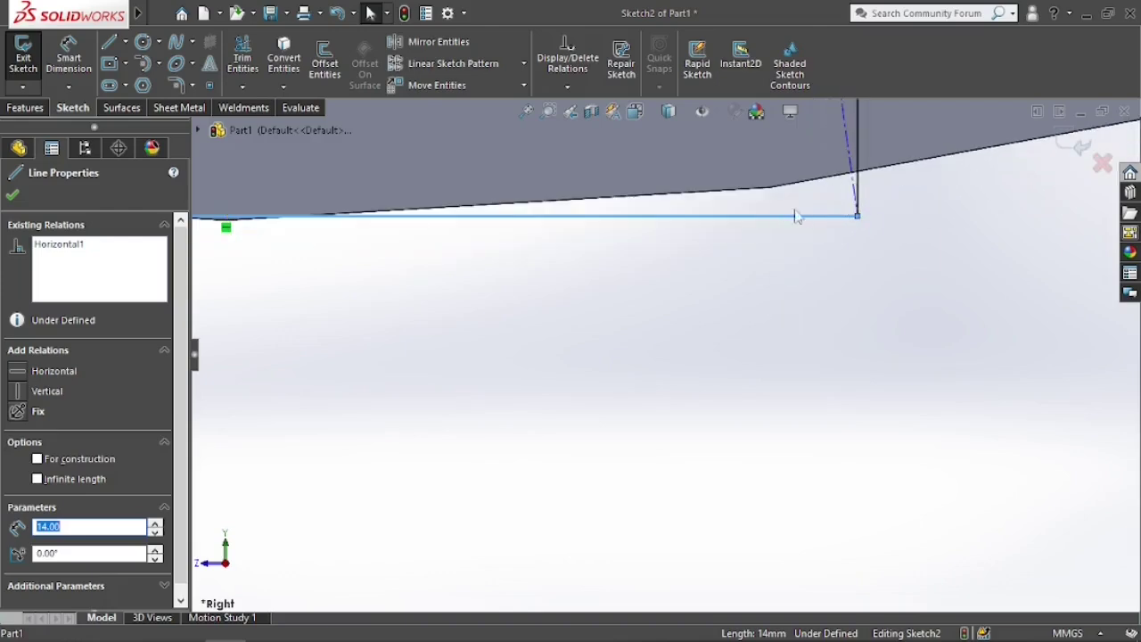
scroll(479, 461, up, 5)
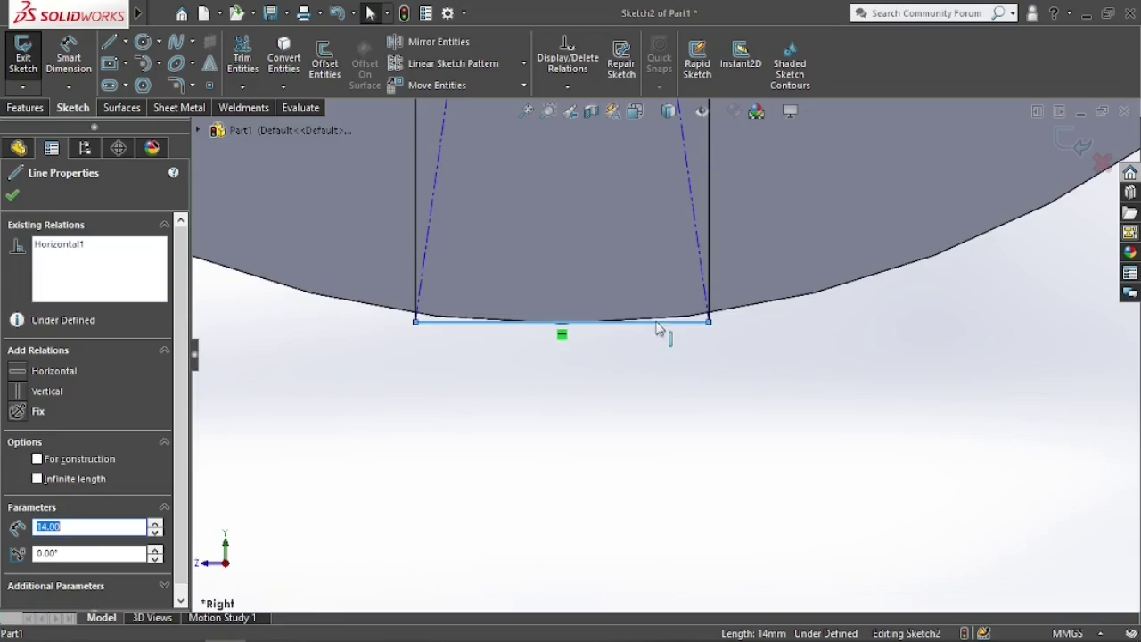
scroll(658, 328, up, 10)
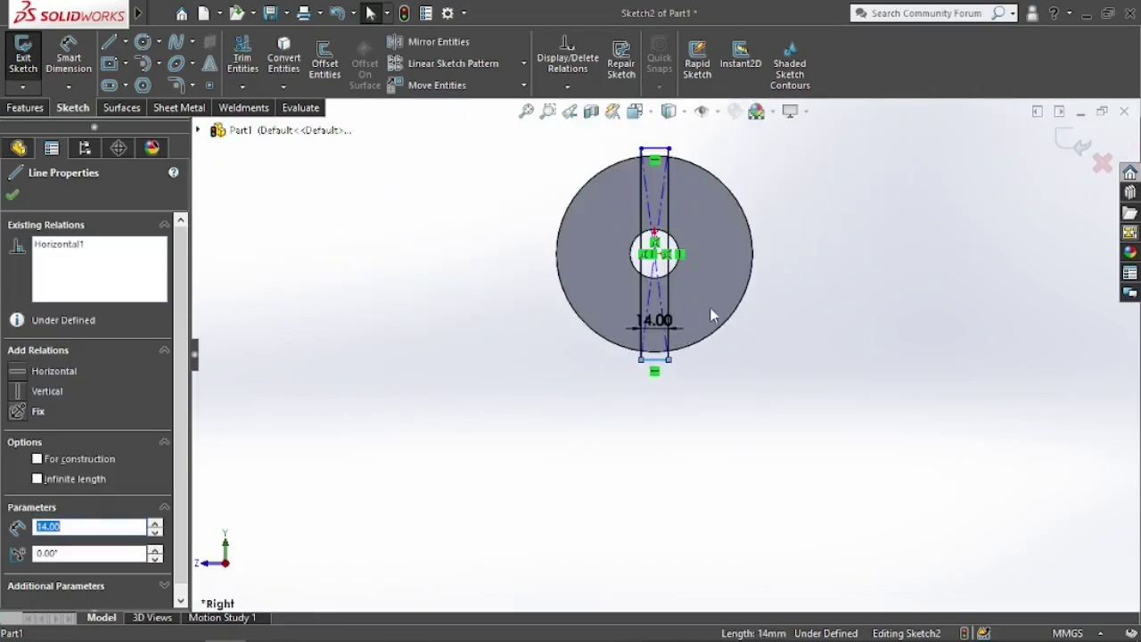
Lengthen the rectangle by moving its upper edge farther beyond the flange's circular edge
scroll(711, 314, up, 2)
scroll(604, 229, down, 6)
drag(603, 189, 604, 160)
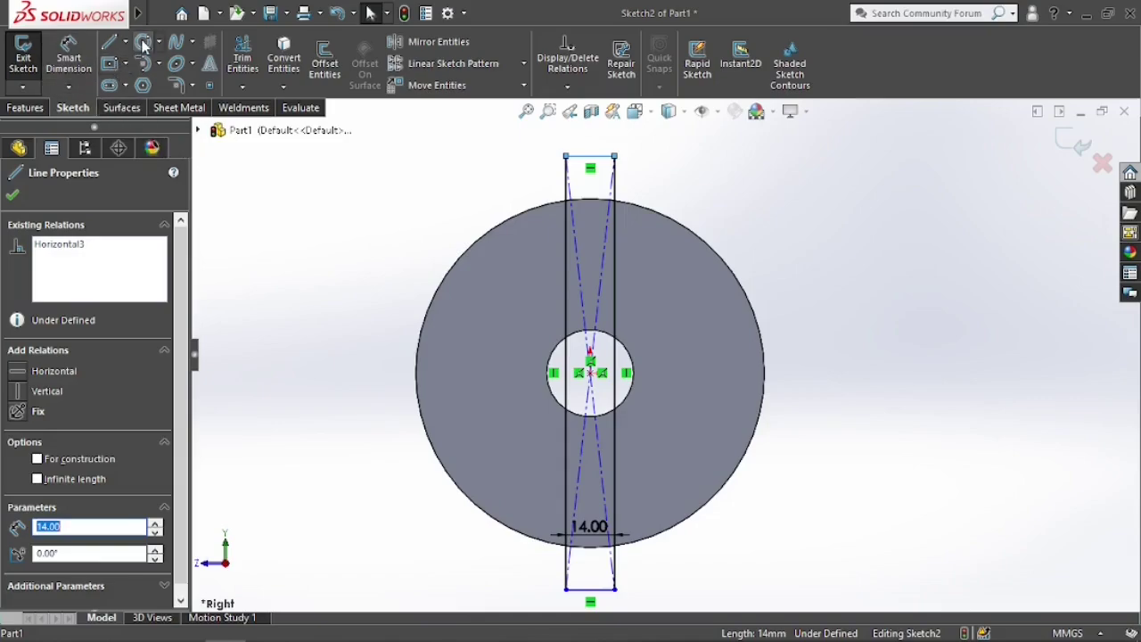
Sketch a circle centered on the origin that coincides with the flange's outer circular edge
click(144, 43)
click(590, 372)
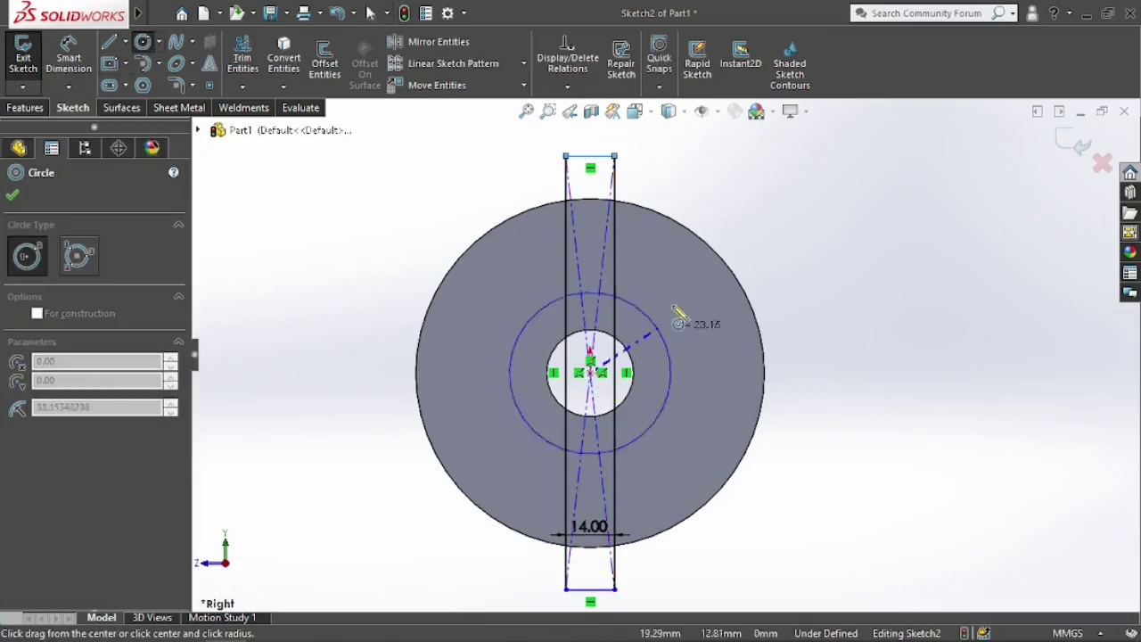
click(715, 261)
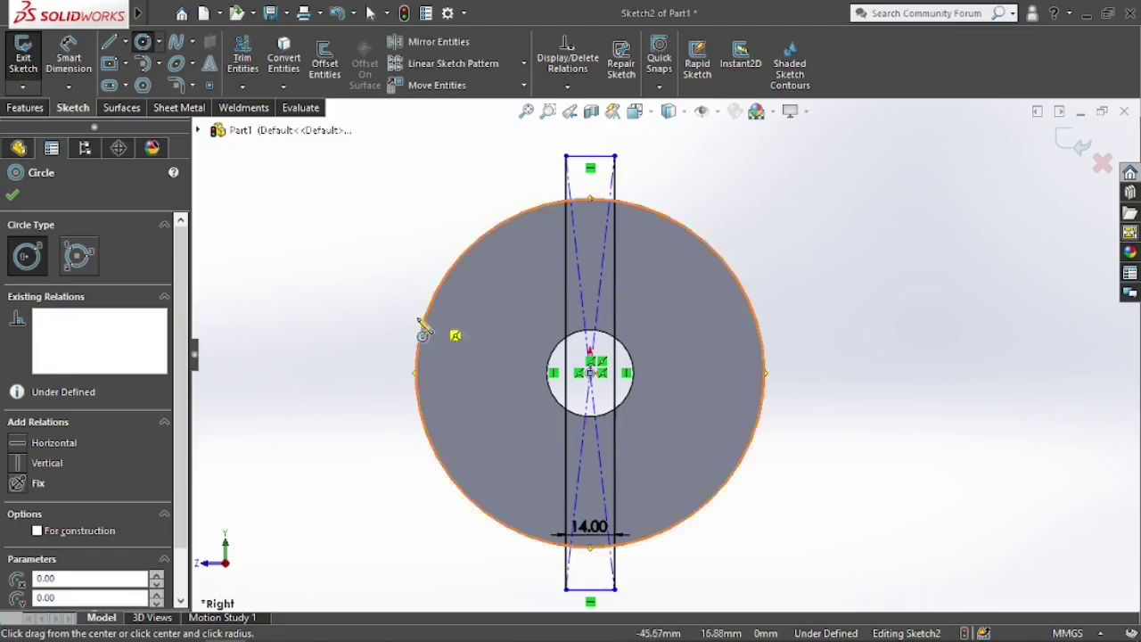
scroll(474, 356, up, 2)
scroll(648, 327, down, 6)
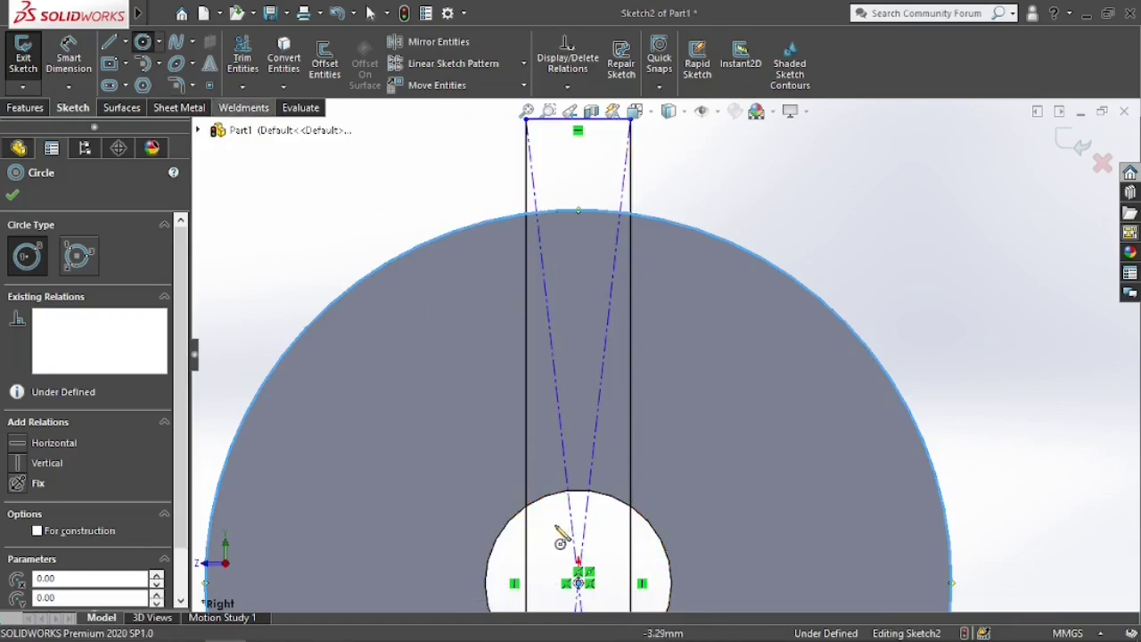
Sketch a second circle from the origin with a 12.5 mm radius, coinciding with the central bore's edge
scroll(575, 557, up, 4)
scroll(675, 452, down, 2)
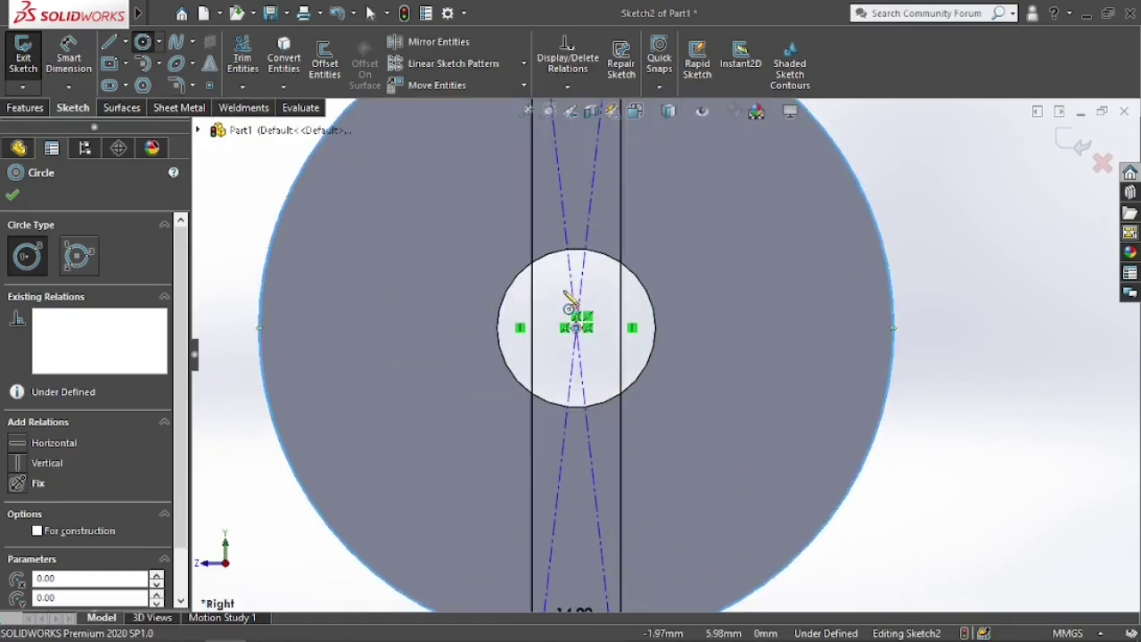
click(578, 328)
click(657, 306)
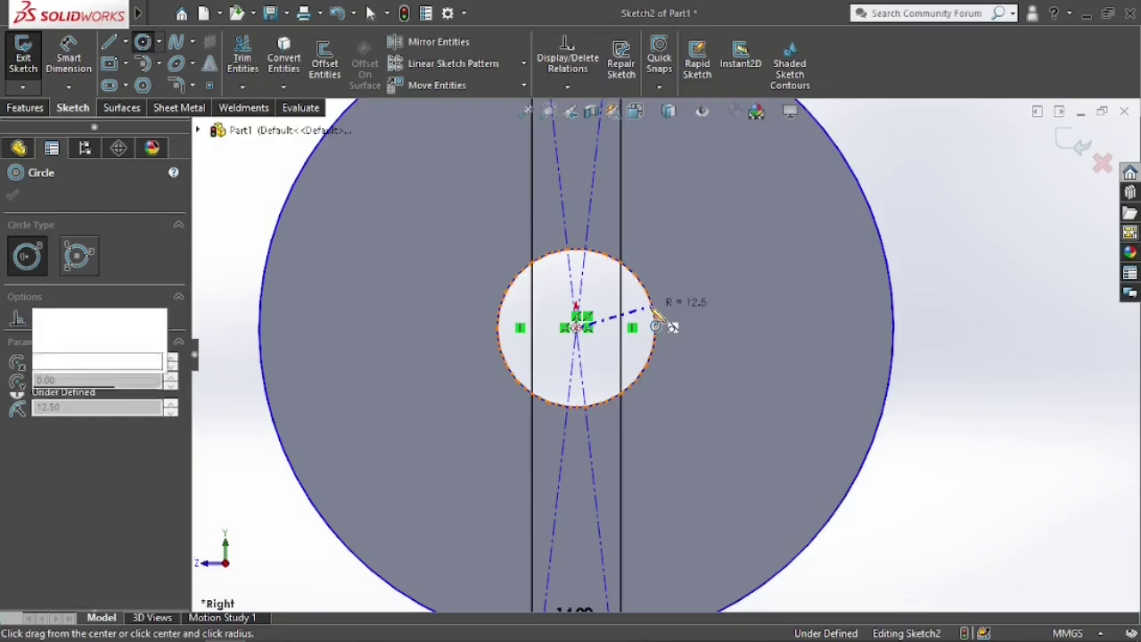
scroll(609, 299, up, 1)
scroll(593, 297, down, 3)
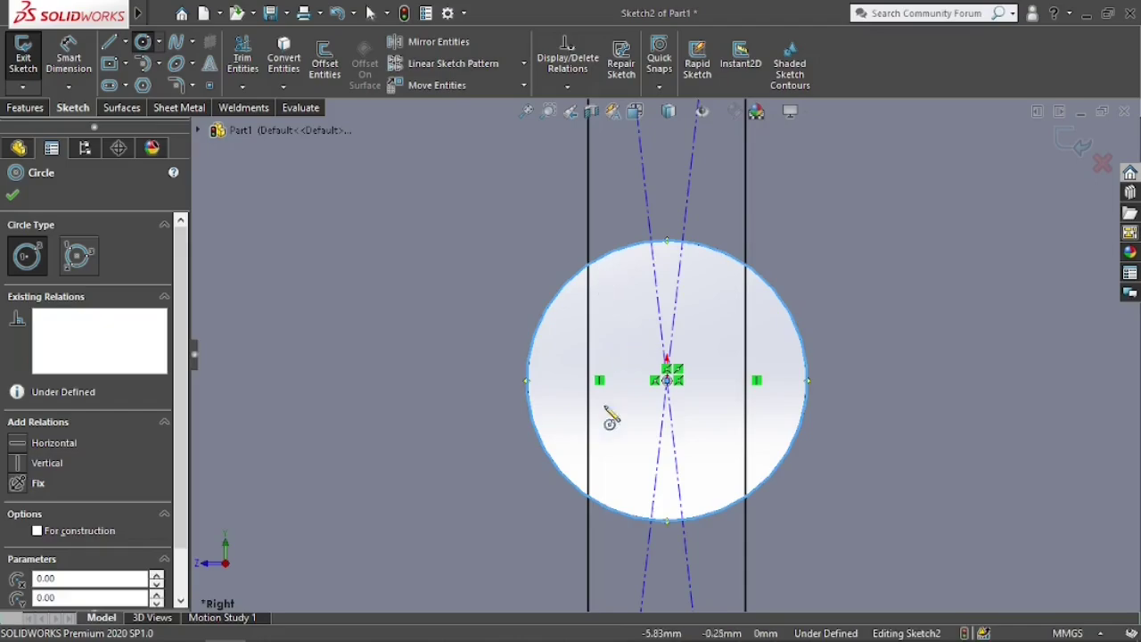
Trim away the portions of the rectangle's sides and construction diagonals that lie inside the bore circle
click(243, 58)
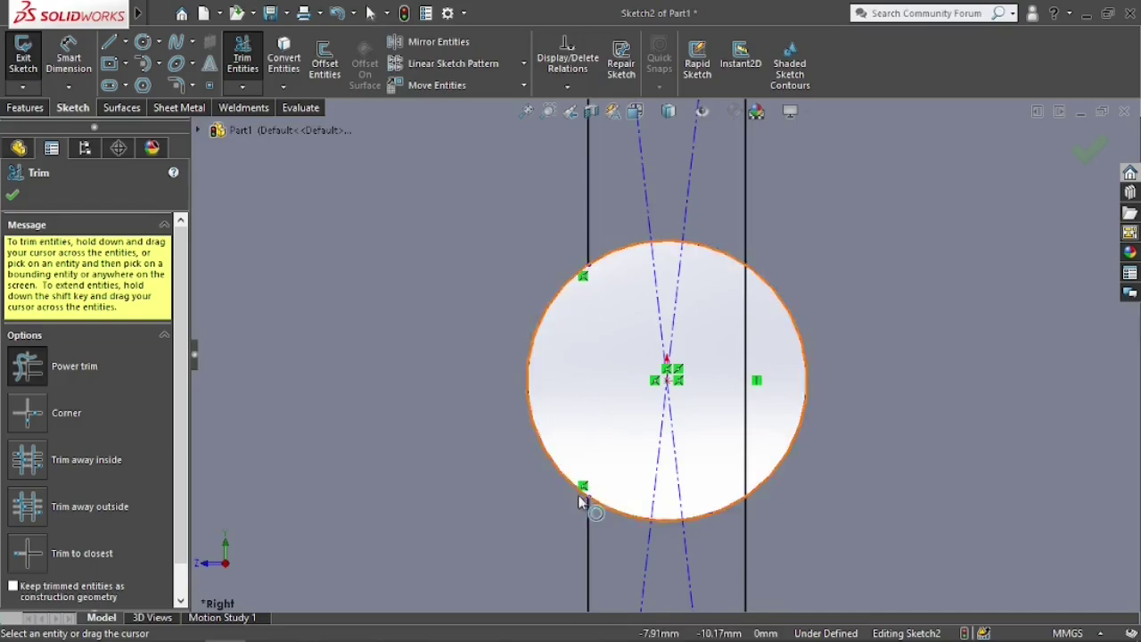
drag(607, 376, 756, 373)
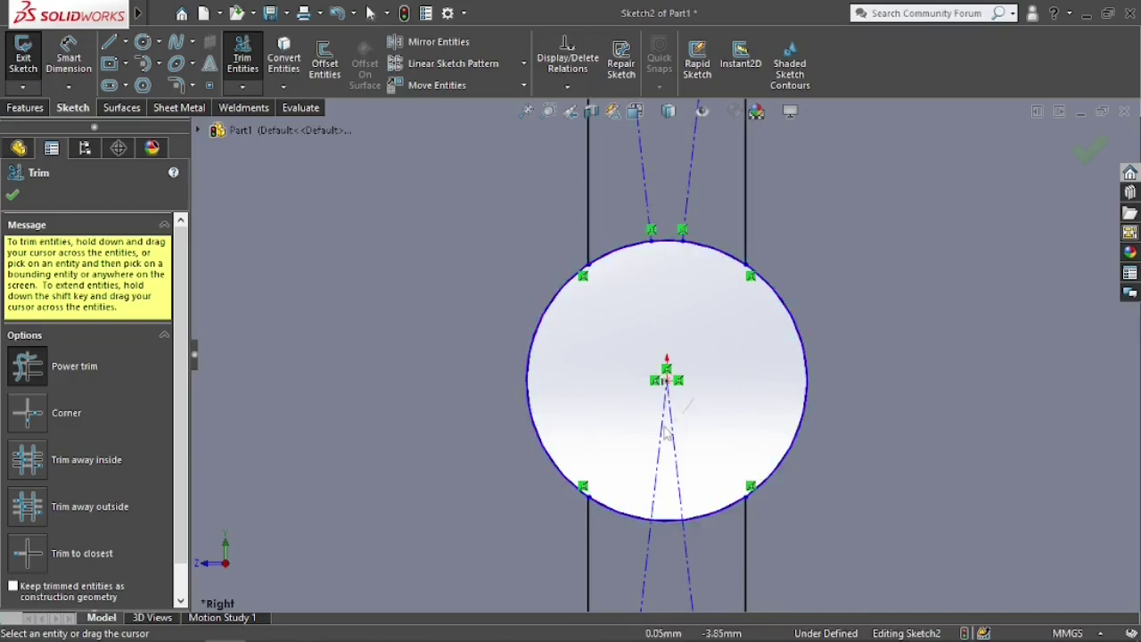
scroll(651, 462, up, 5)
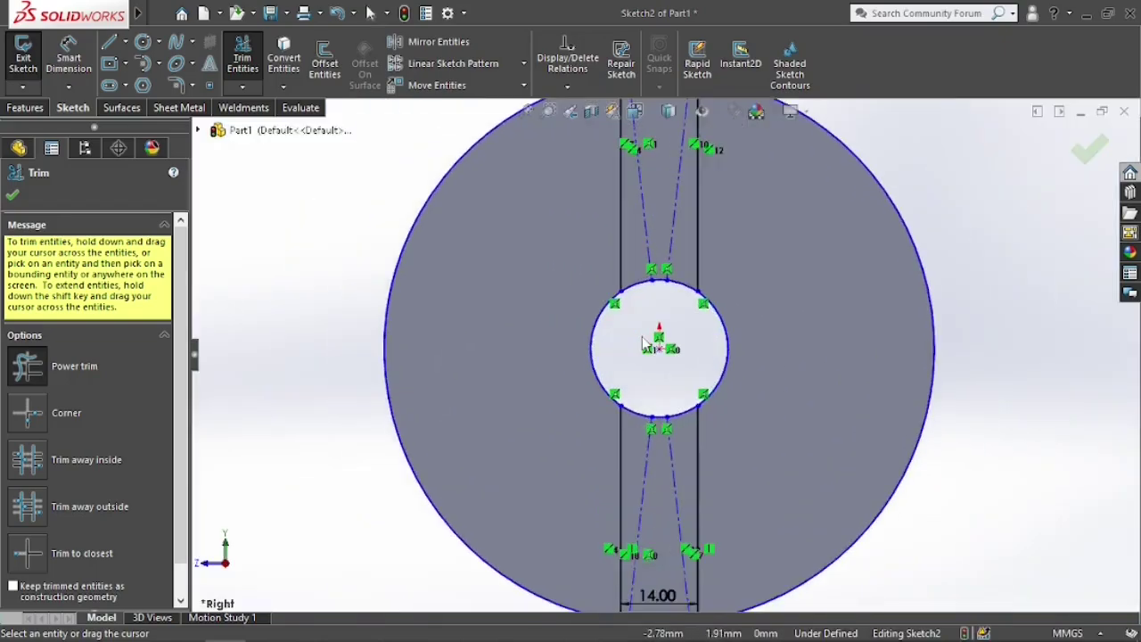
Trim the rectangle's upper end beyond the outer circle and the remaining construction diagonals above the bore
scroll(687, 242, down, 5)
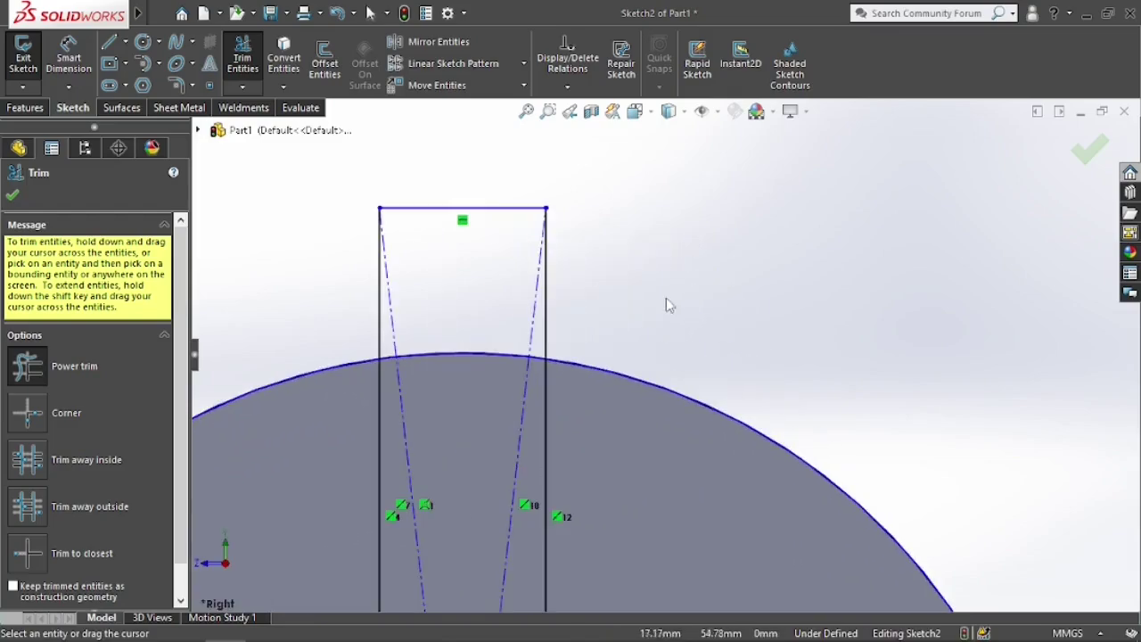
mouse_move(513, 251)
mouse_down()
mouse_move(387, 214)
mouse_move(377, 250)
mouse_up()
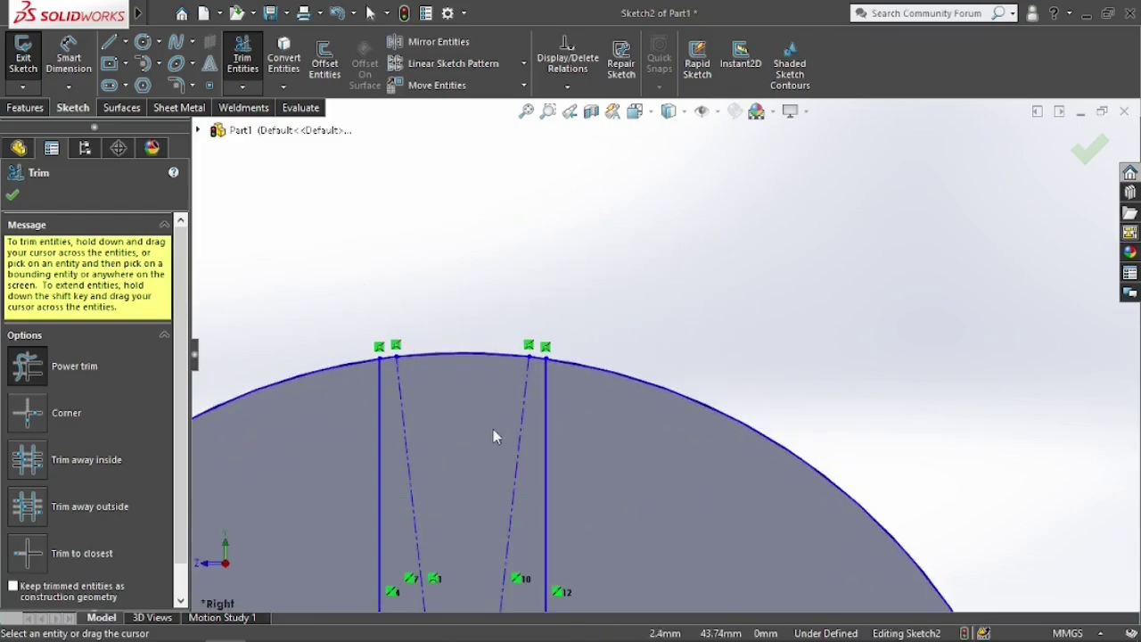
scroll(493, 429, down, 2)
drag(493, 422, 552, 471)
drag(415, 501, 389, 516)
scroll(423, 535, up, 5)
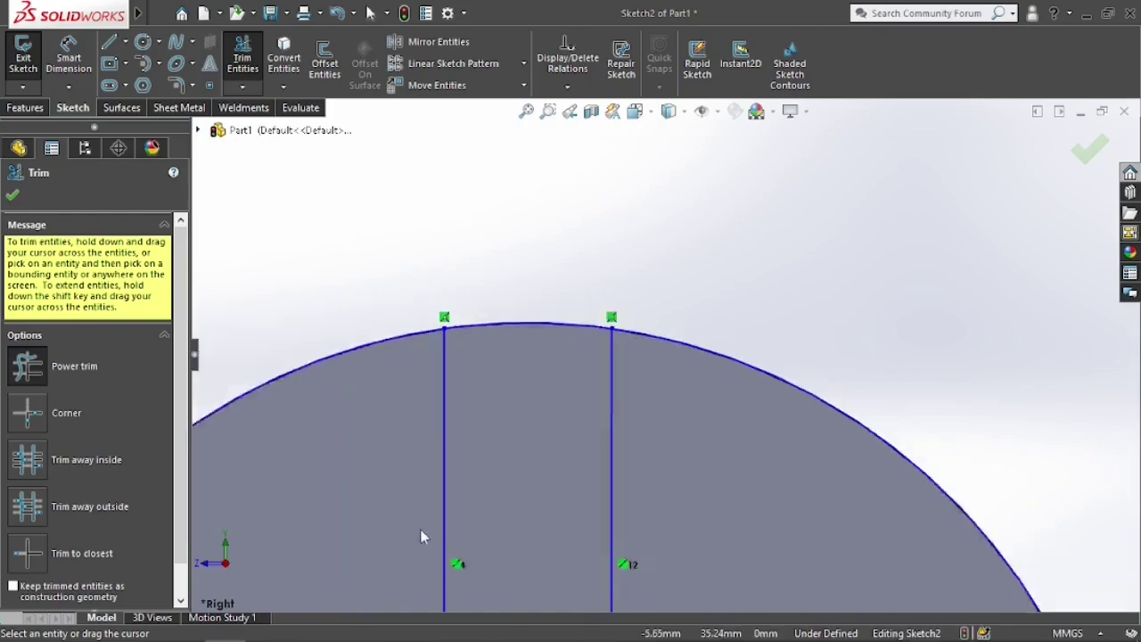
Trim the construction diagonals below the bore and the rectangle's lower end beyond the outer circle
scroll(666, 578, up, 3)
scroll(611, 459, down, 3)
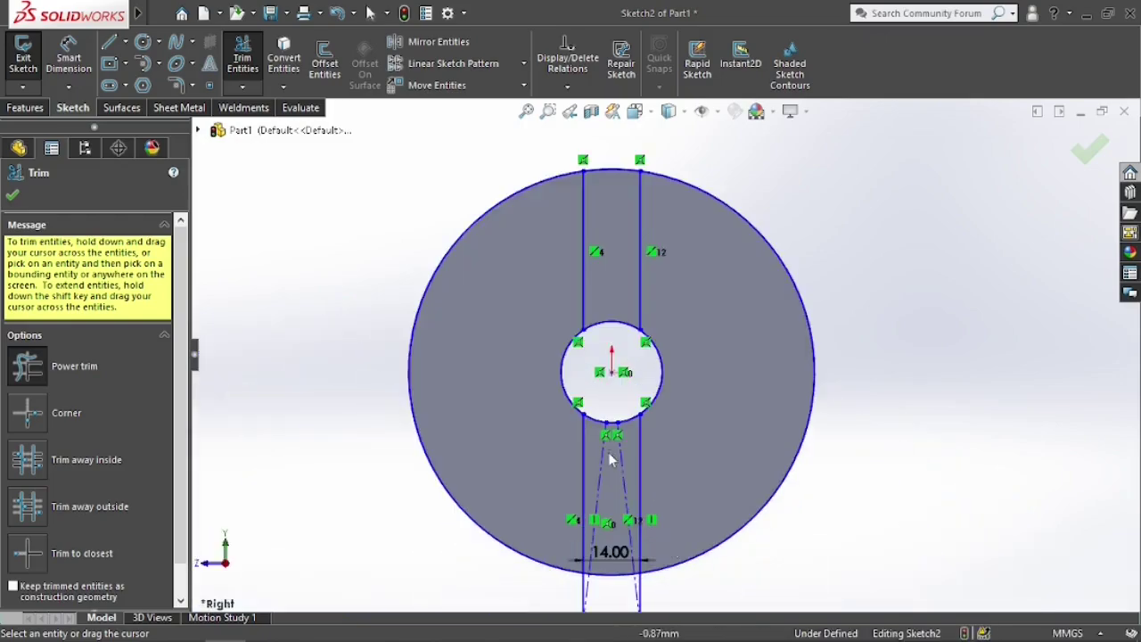
scroll(613, 454, down, 4)
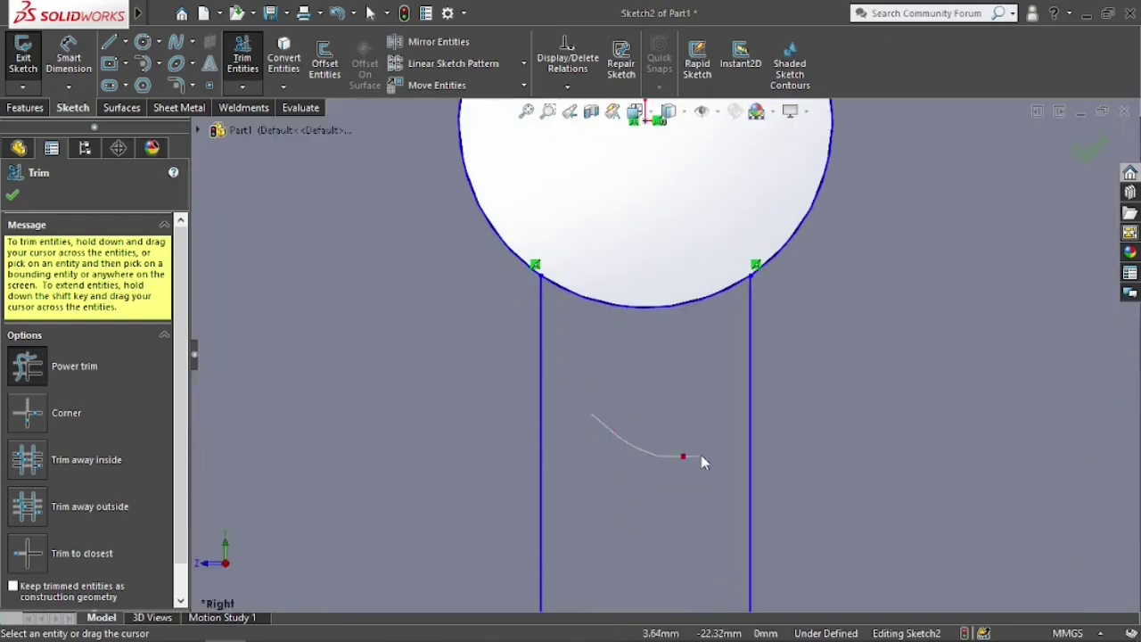
scroll(701, 461, up, 4)
scroll(675, 509, down, 4)
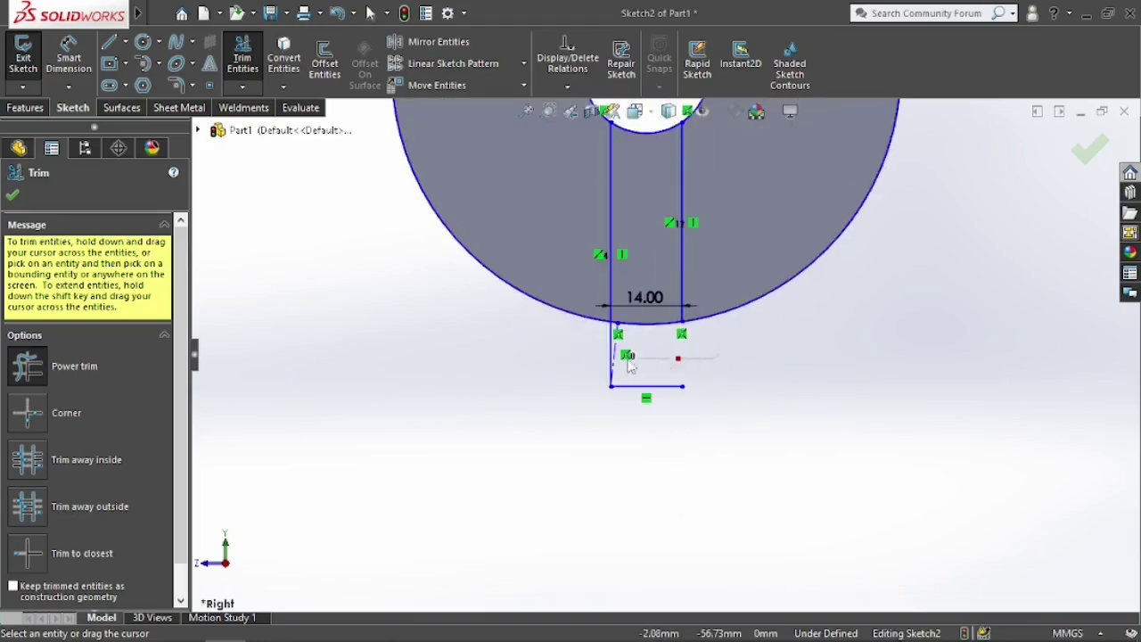
drag(629, 361, 600, 397)
scroll(639, 391, up, 5)
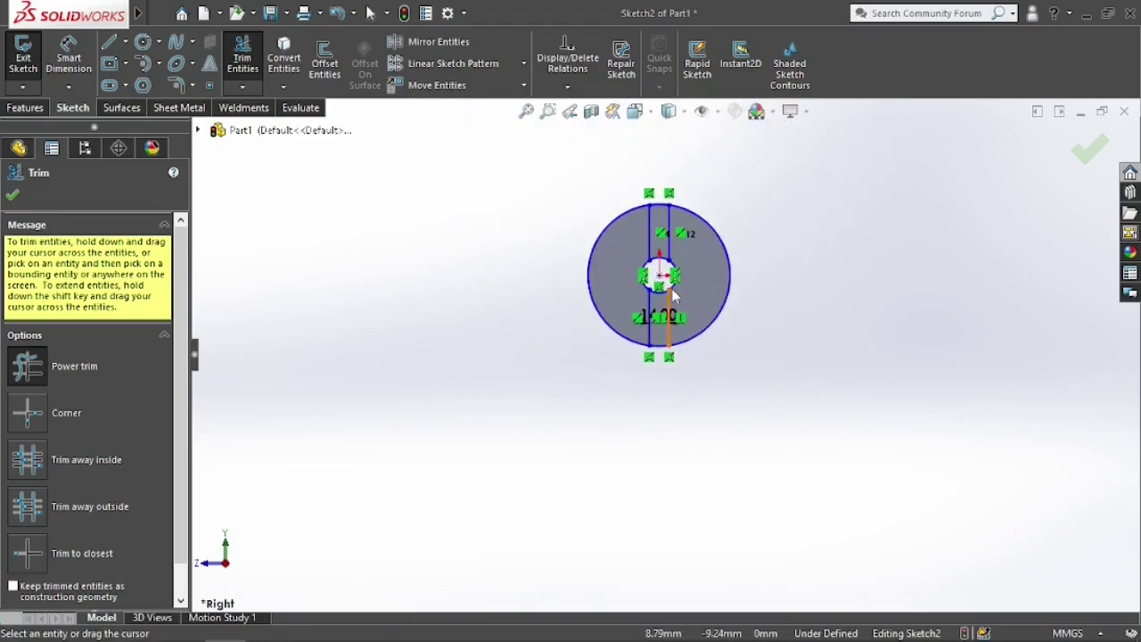
Trim the outer circle's arcs on both sides of the strip, keeping only the short arcs closing its ends
scroll(673, 235, down, 4)
drag(763, 216, 597, 250)
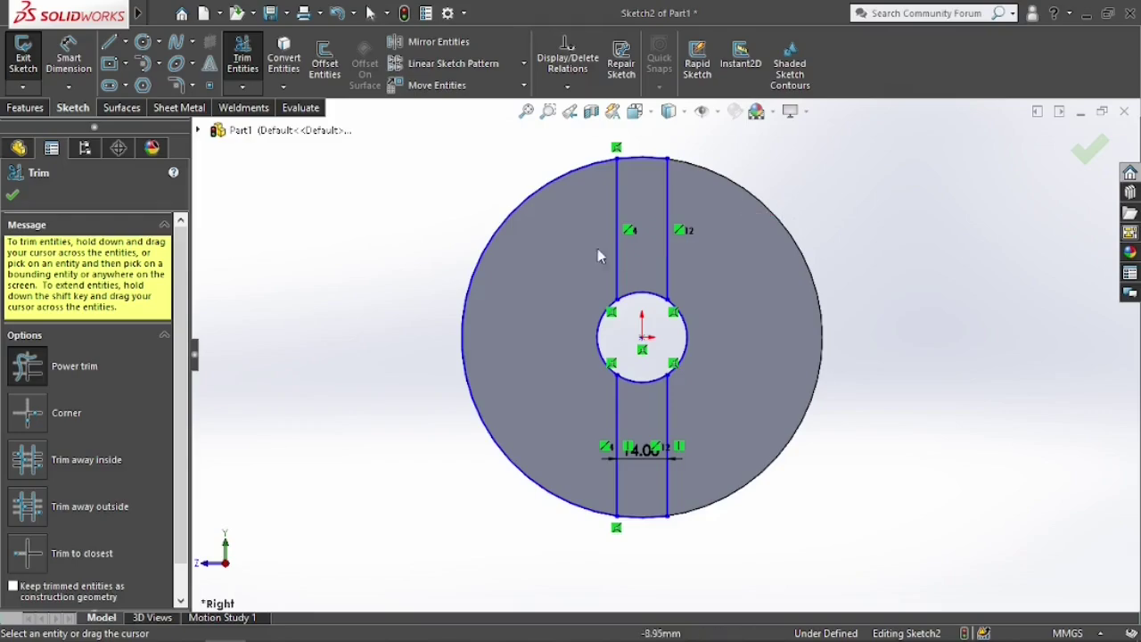
scroll(683, 255, up, 2)
scroll(629, 297, down, 5)
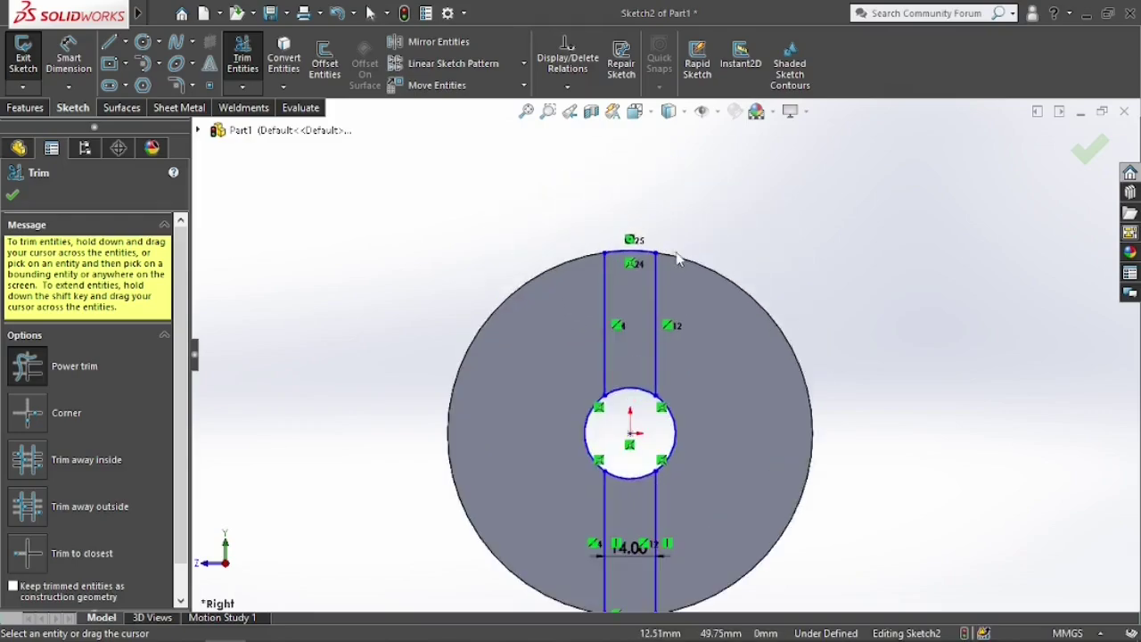
scroll(629, 297, down, 2)
scroll(660, 383, up, 5)
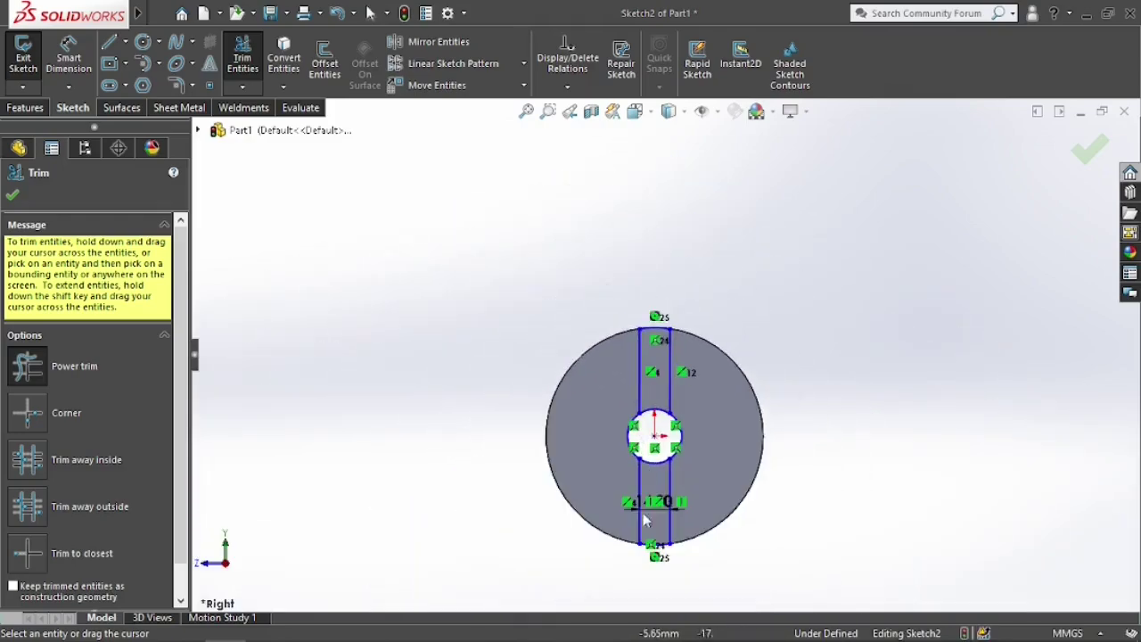
Trim the bore circle's side arcs, leaving only the arcs that close the upper and lower strip segments
scroll(660, 517, down, 2)
scroll(660, 446, down, 1)
scroll(642, 387, up, 2)
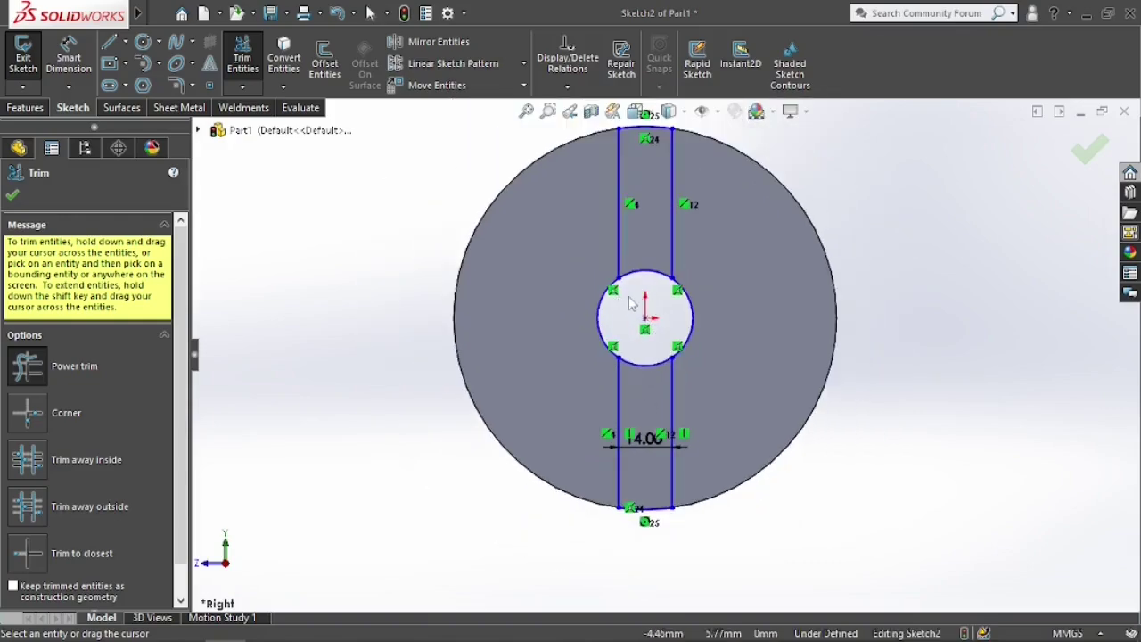
scroll(629, 303, down, 2)
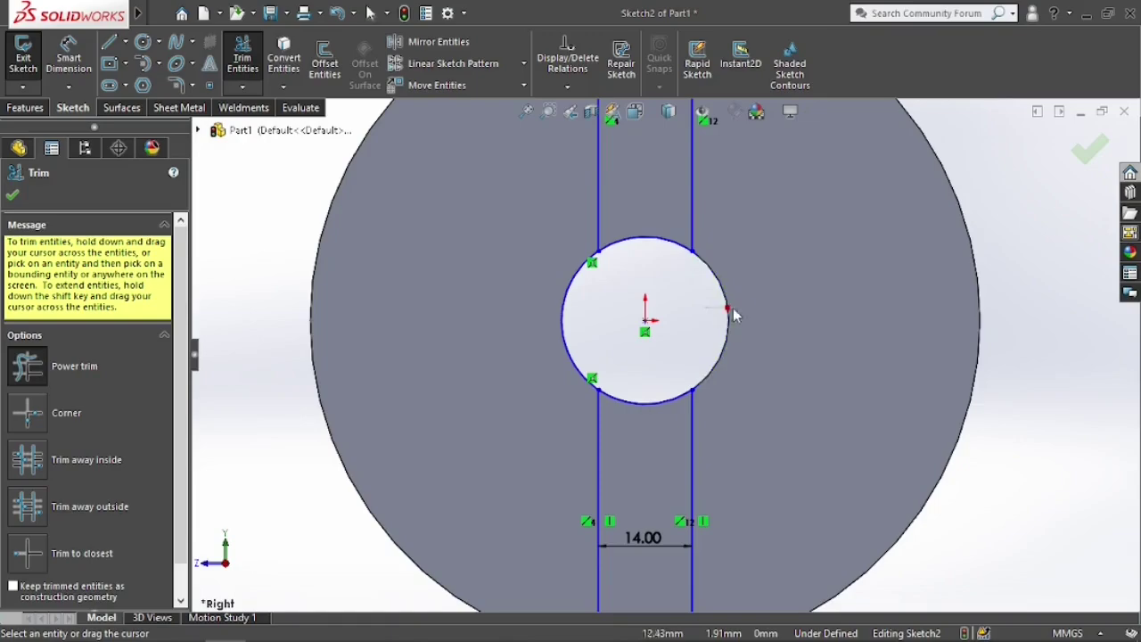
scroll(662, 354, up, 7)
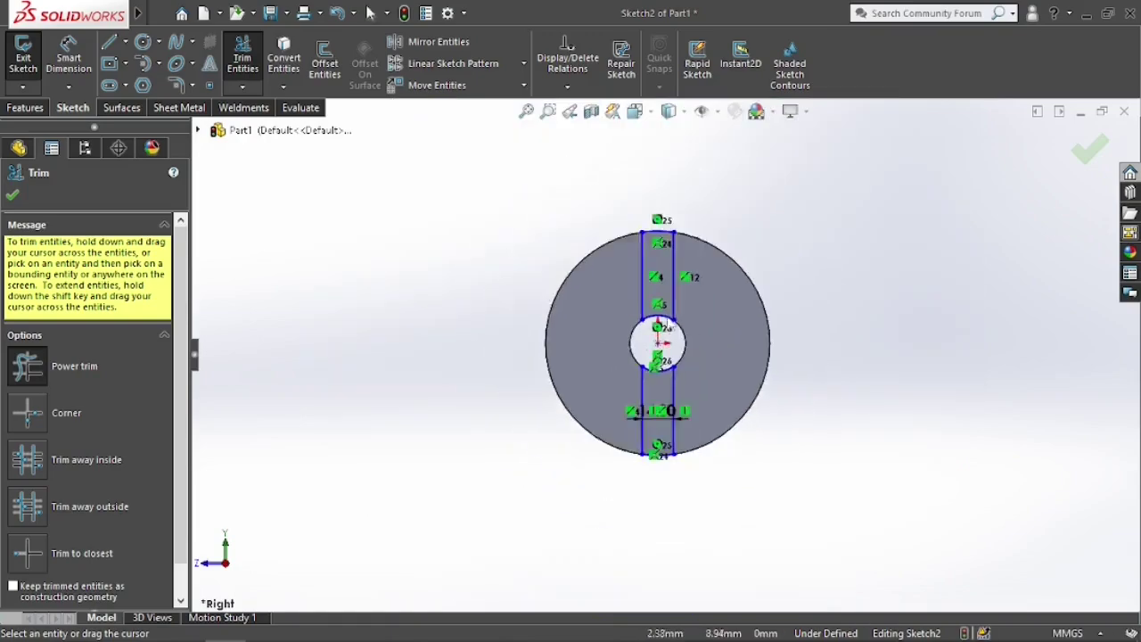
Try to dimension the width between the two side lines of the upper strip segment
scroll(677, 262, down, 2)
click(73, 56)
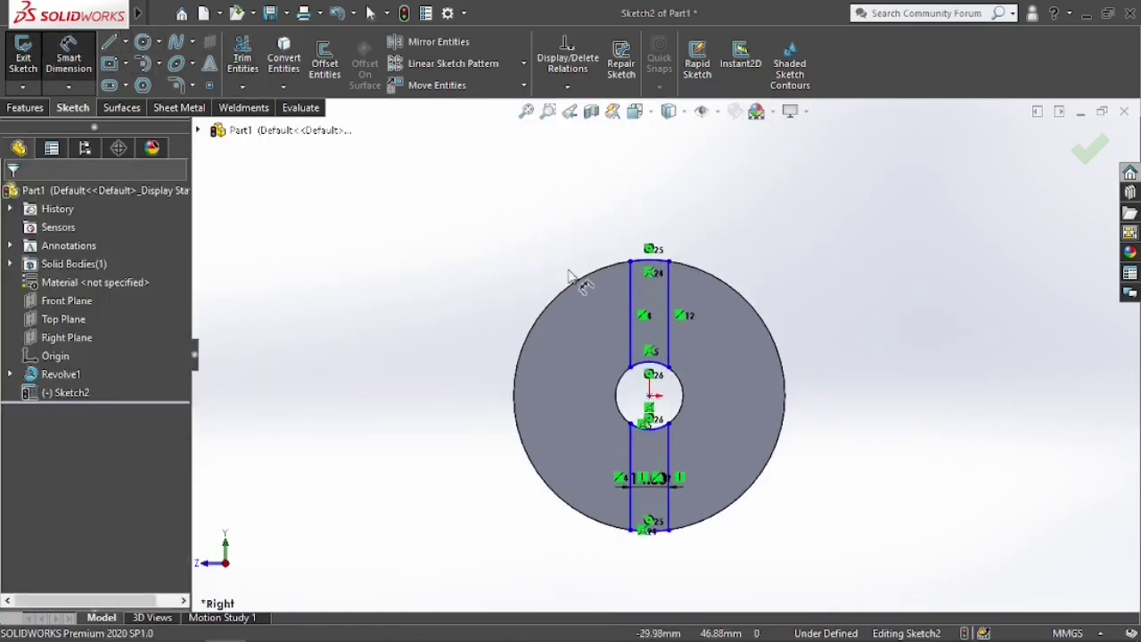
click(643, 319)
click(669, 312)
click(651, 221)
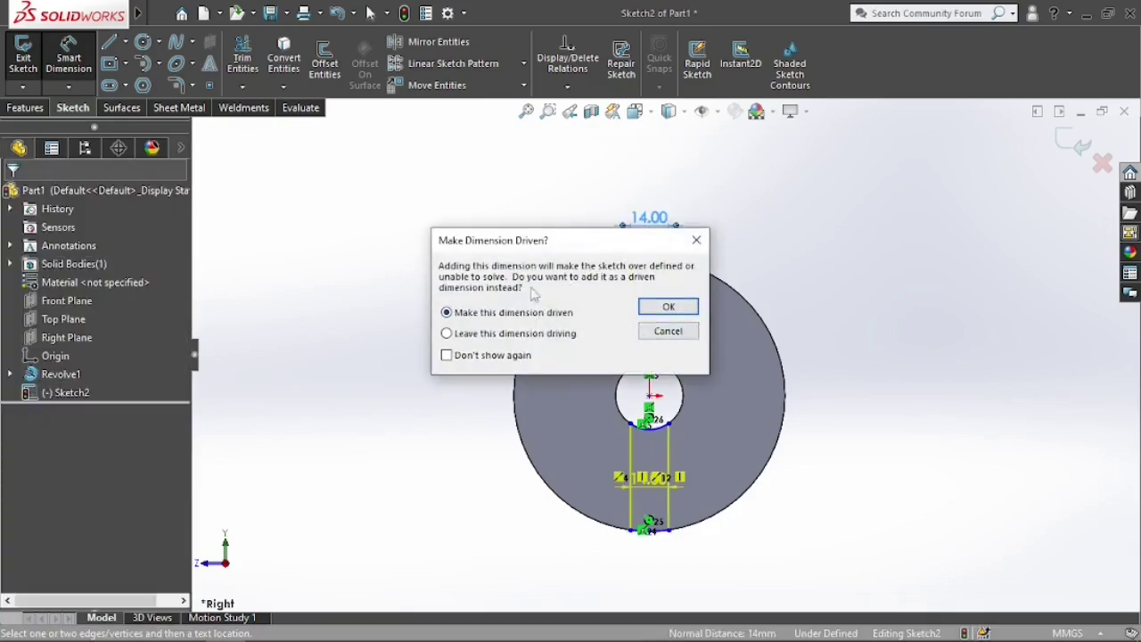
click(671, 337)
scroll(664, 374, up, 4)
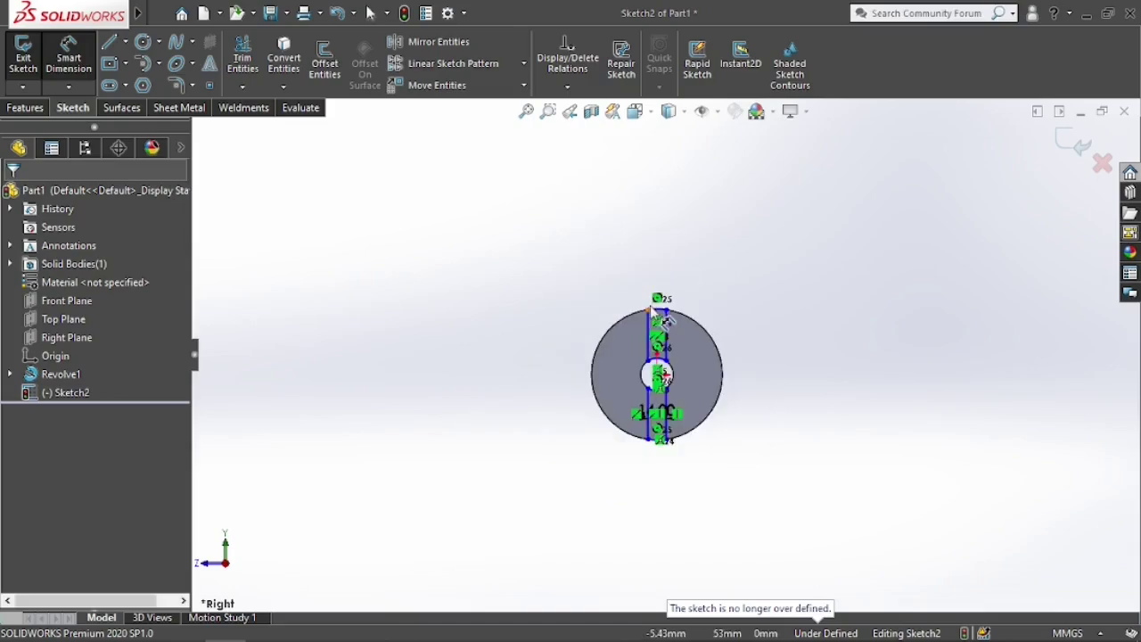
Try a vertical centerline about 5.5 mm long downward from the origin, and undo it
scroll(659, 383, down, 4)
scroll(659, 383, down, 6)
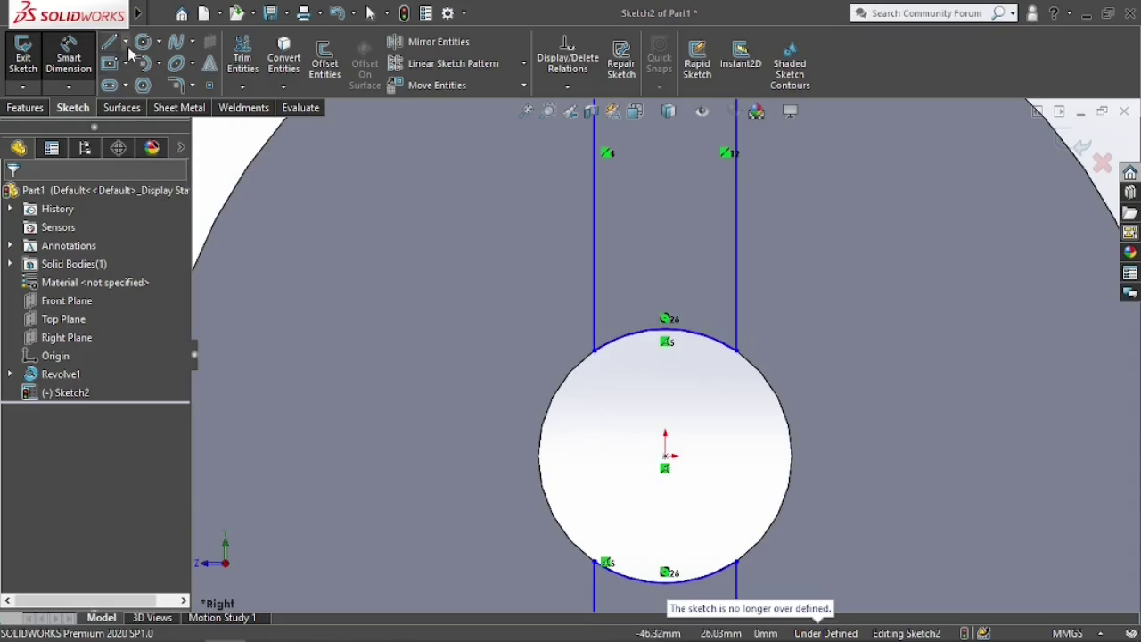
click(159, 42)
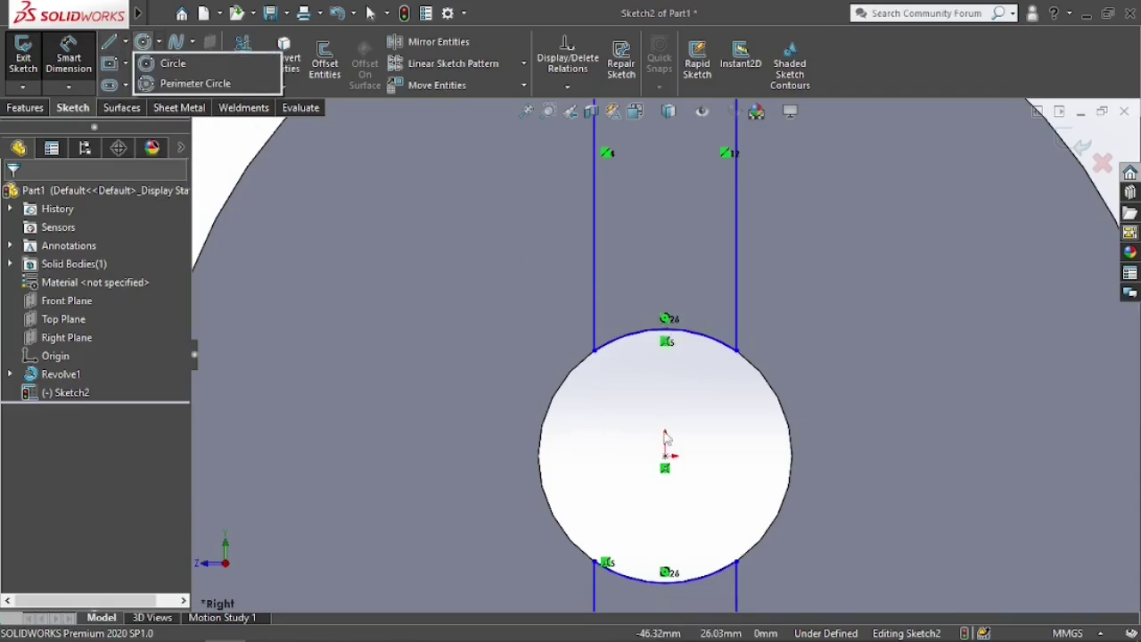
click(124, 42)
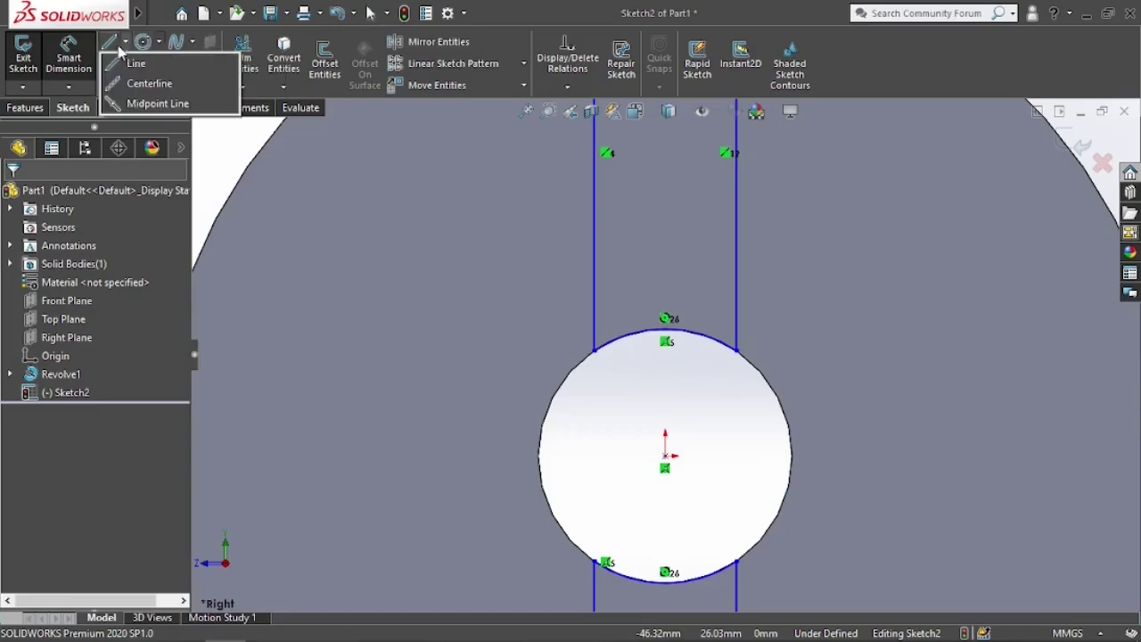
click(111, 42)
click(125, 42)
click(158, 84)
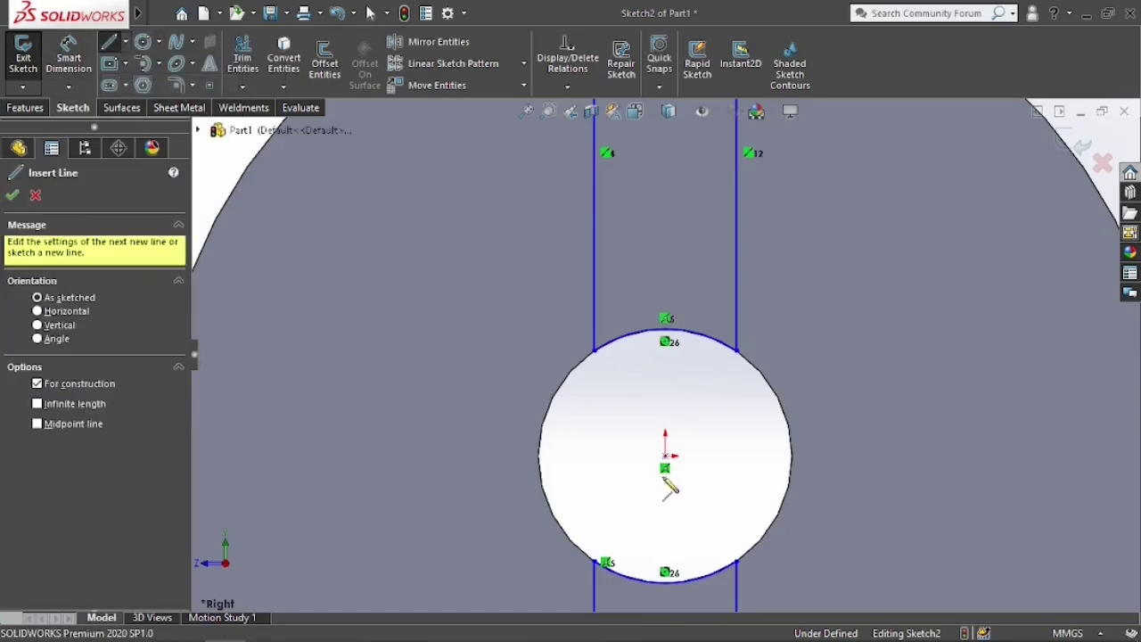
click(665, 458)
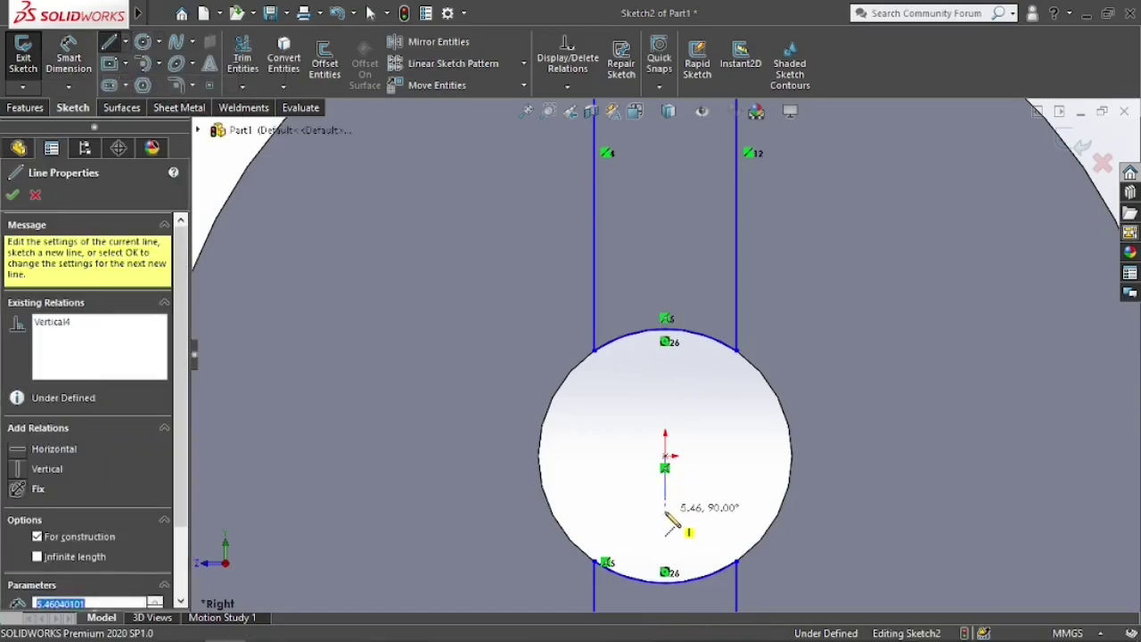
click(664, 510)
right_click(609, 486)
click(638, 444)
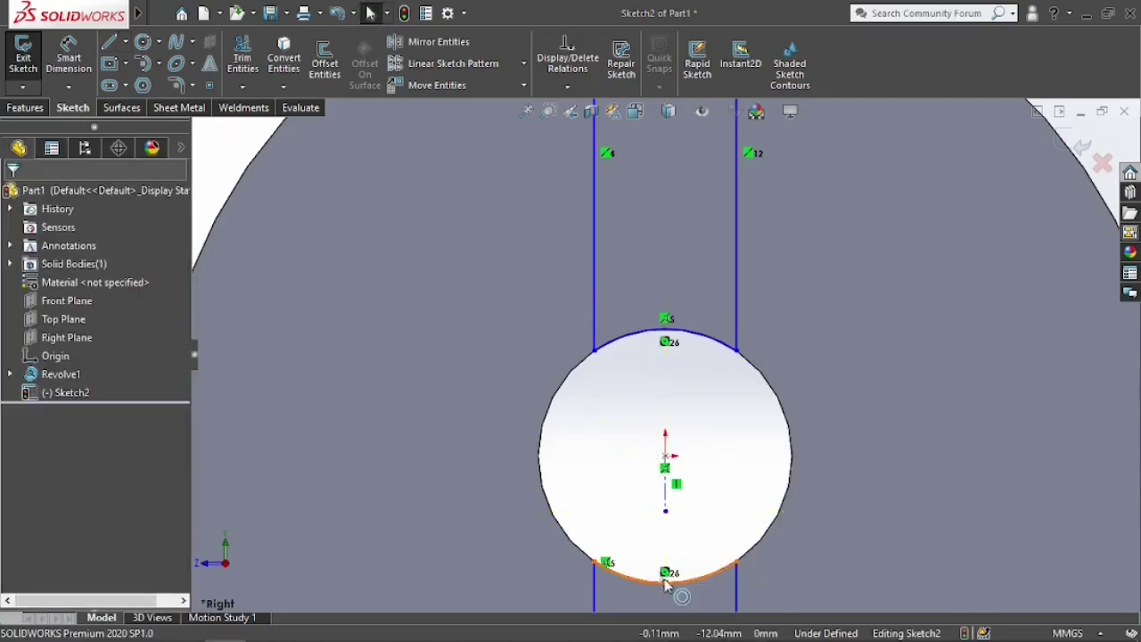
key(ctrl+z)
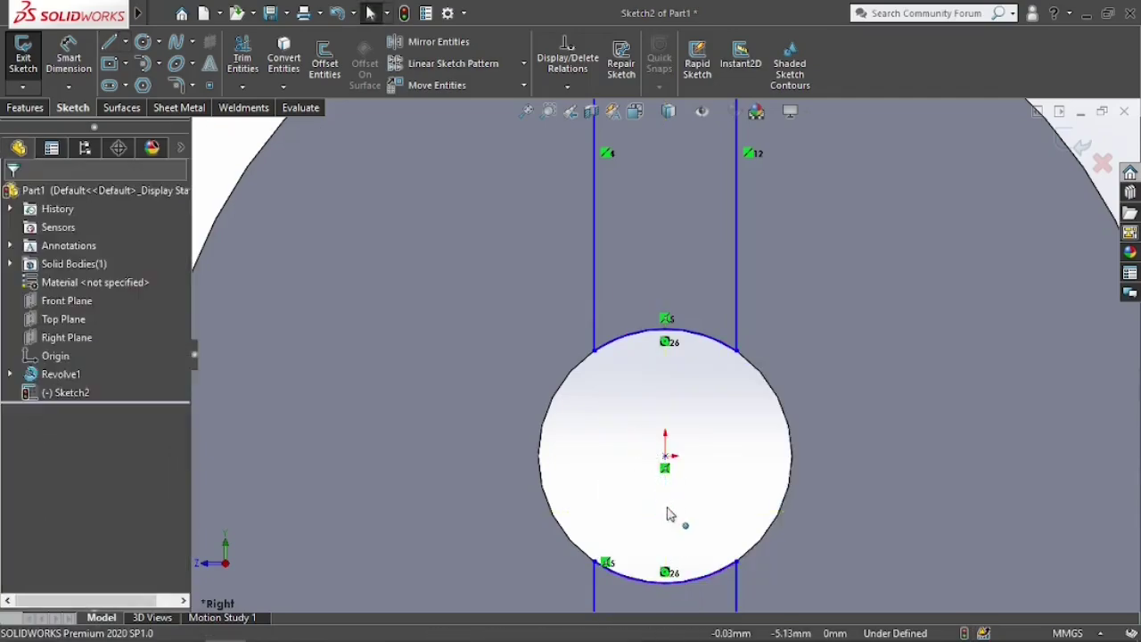
Add a Vertical relation aligning the midpoints of both bore arcs with the origin
click(666, 583)
ctrl+click(666, 457)
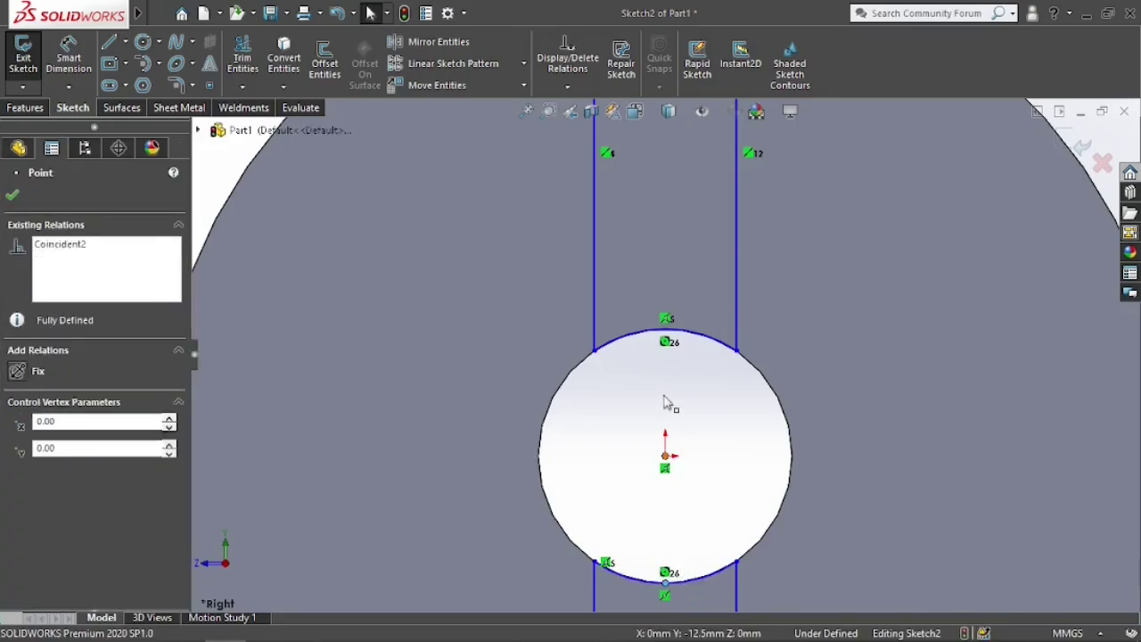
ctrl+click(665, 330)
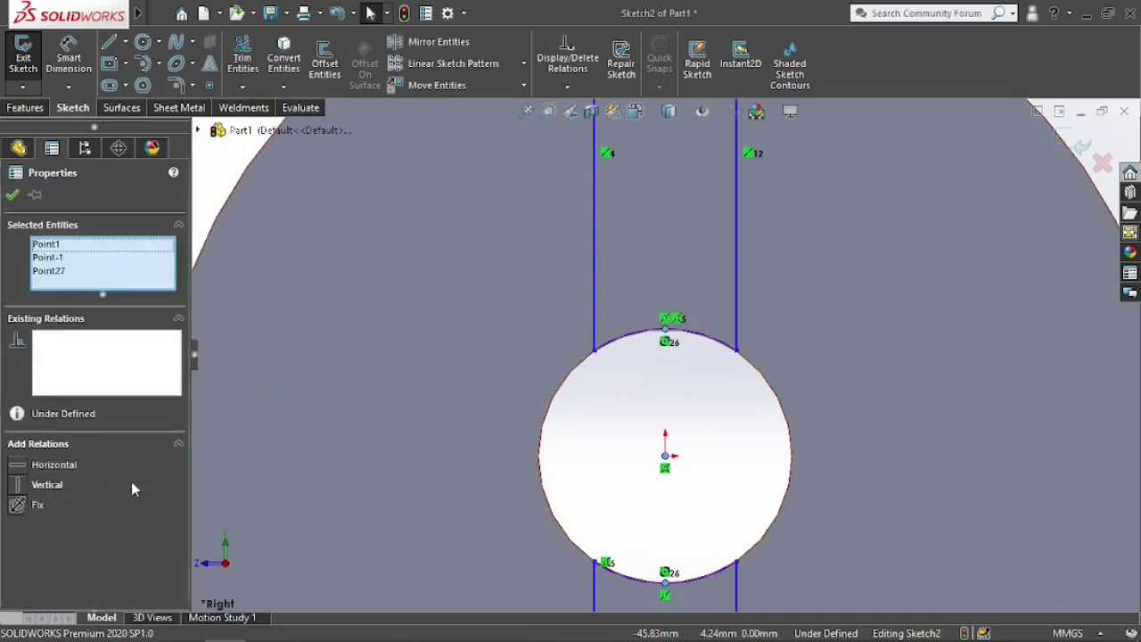
click(46, 484)
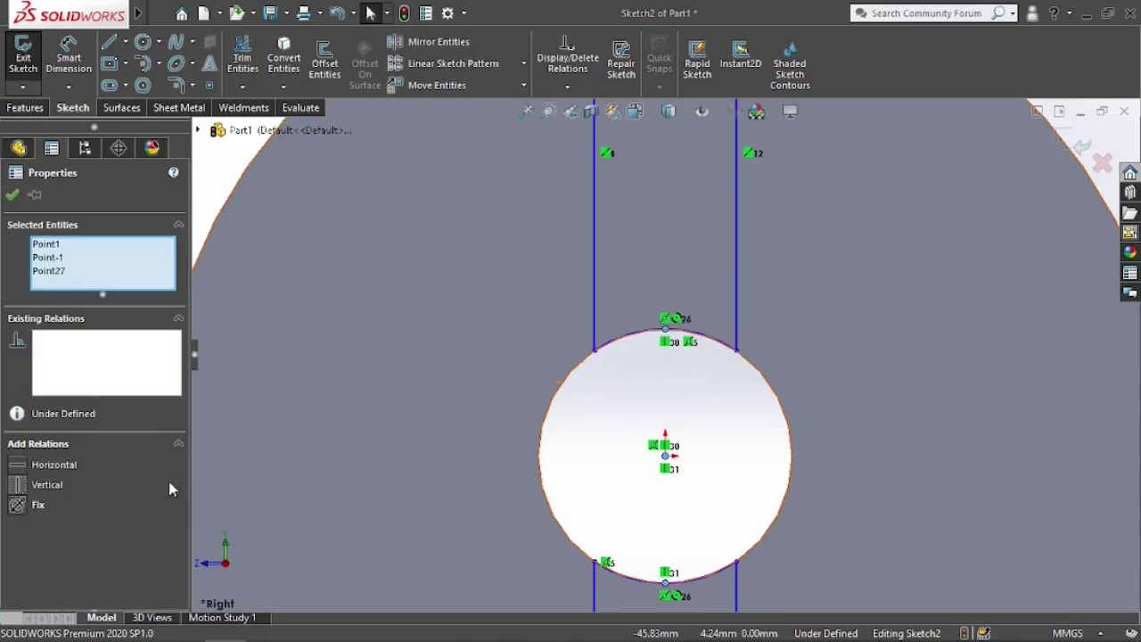
Add a Vertical relation between the midpoints of the two outer arcs closing the strip's upper and lower ends
key(f)
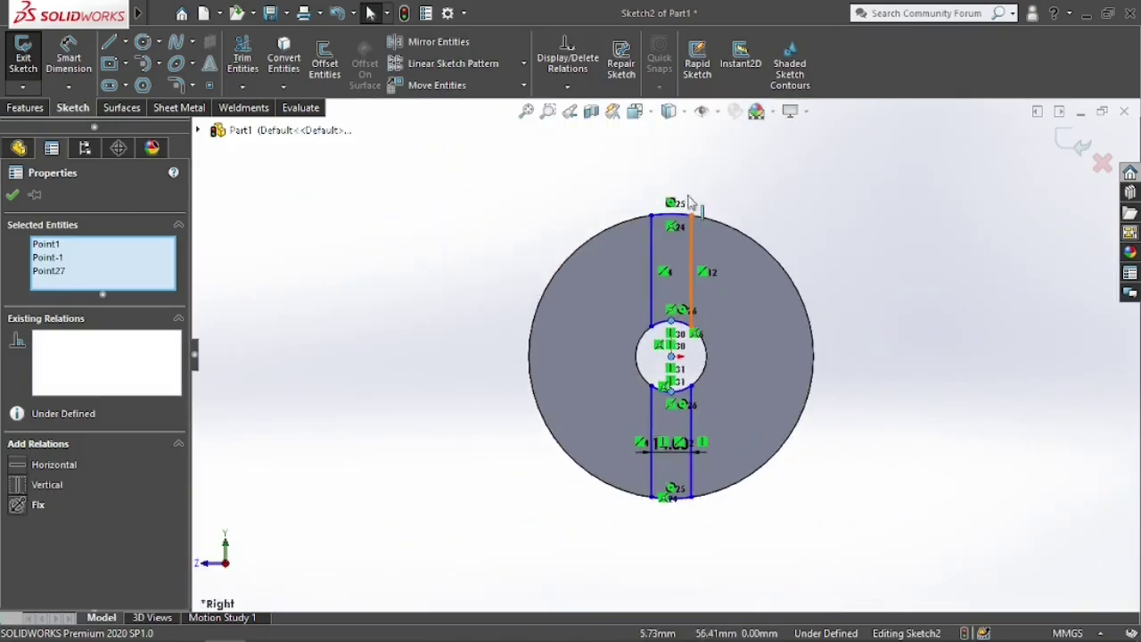
scroll(682, 200, down, 6)
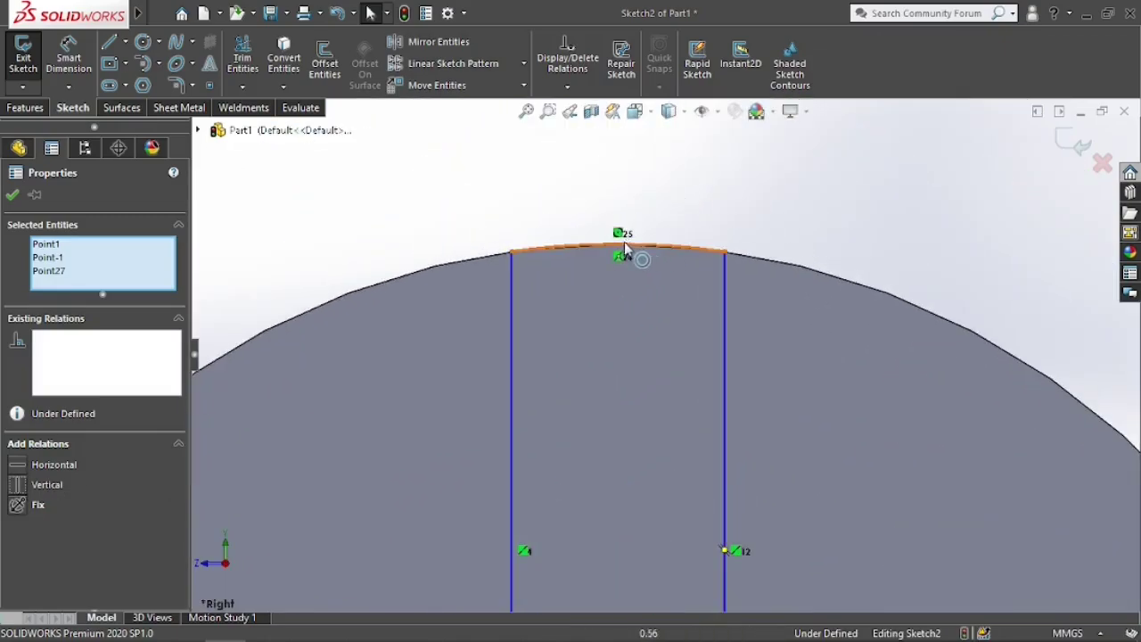
scroll(624, 254, down, 5)
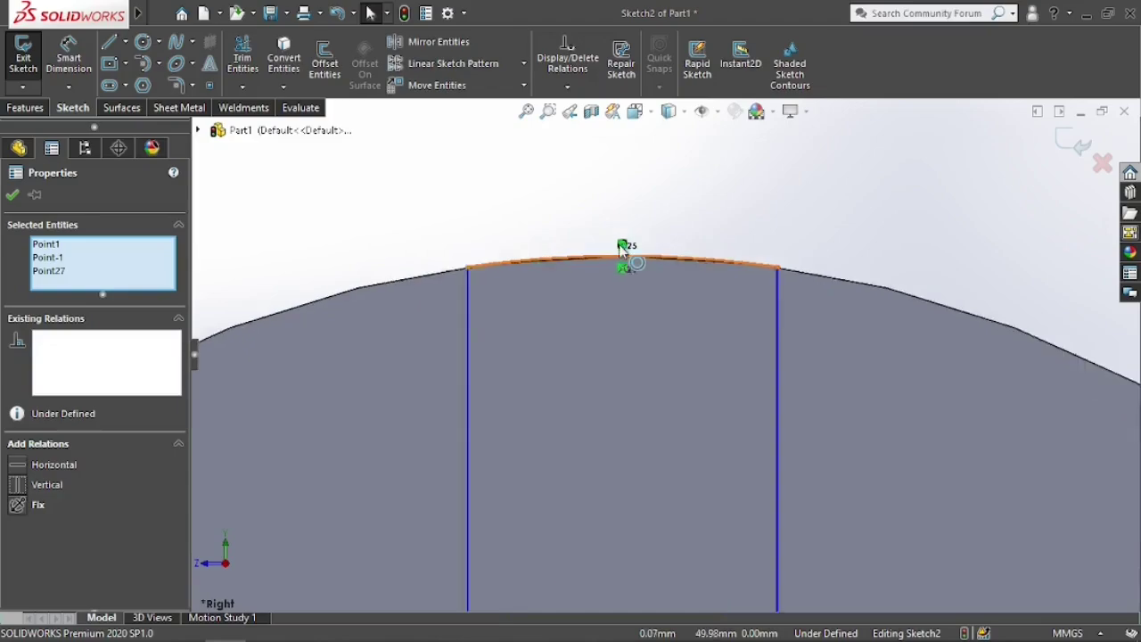
click(18, 197)
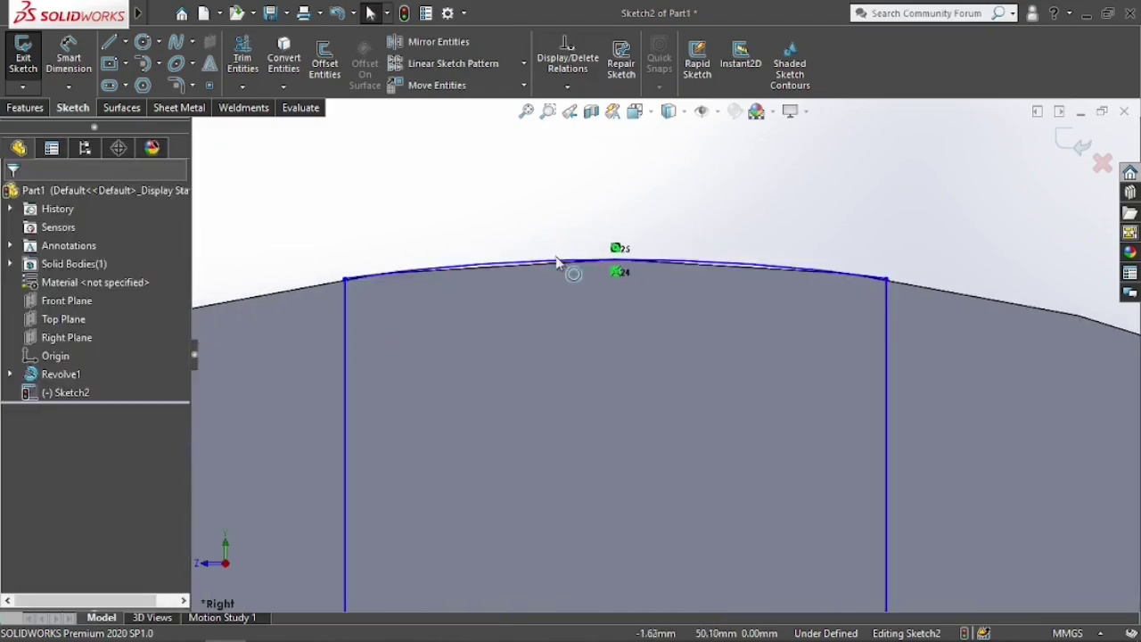
click(615, 265)
scroll(641, 343, up, 12)
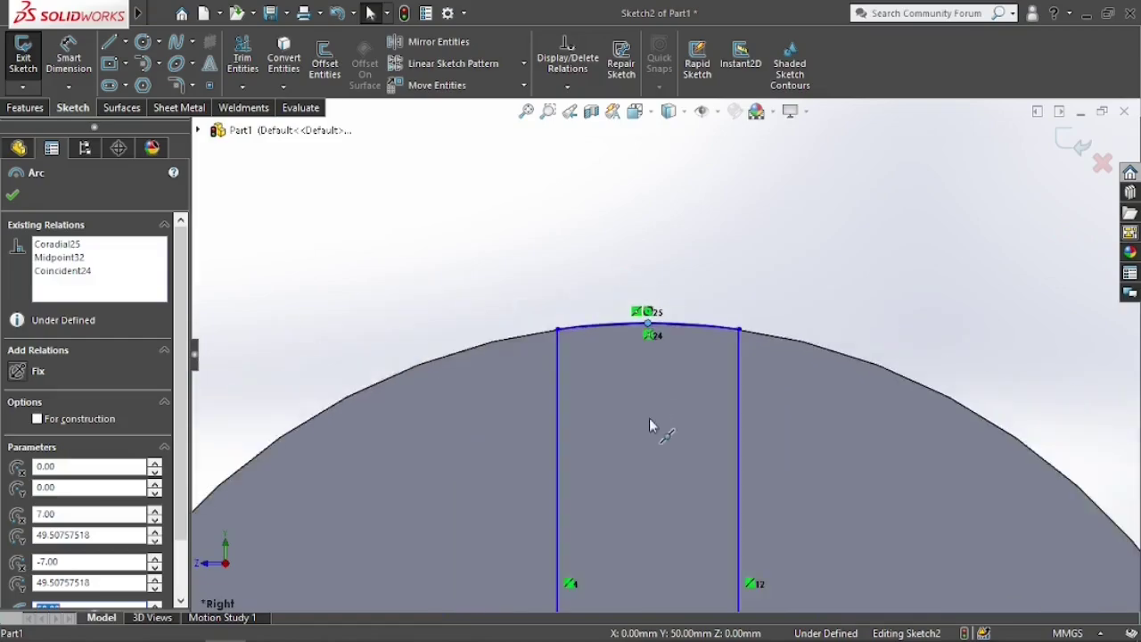
scroll(681, 490, down, 12)
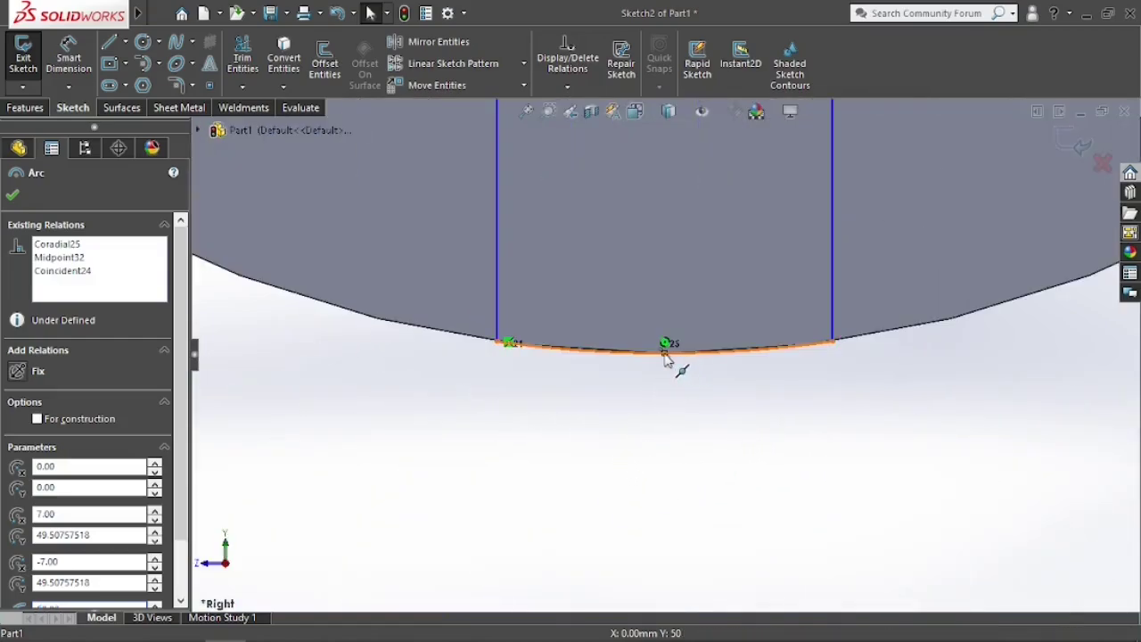
ctrl+click(668, 354)
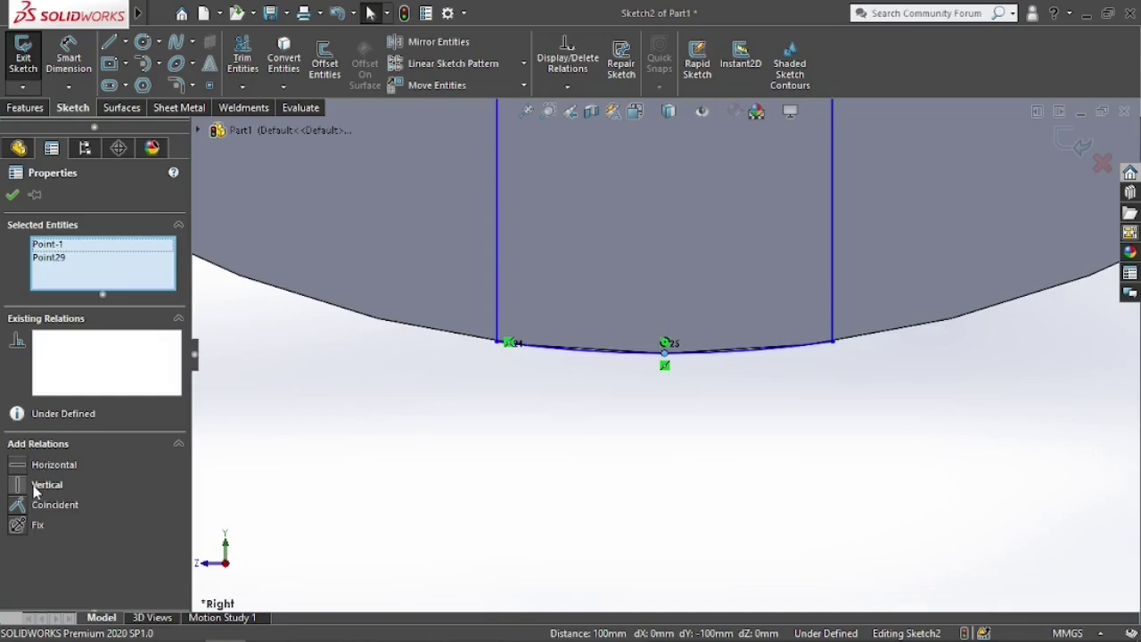
click(34, 490)
Examine the strip segments and their sketch relations around the bore and at the flange's outer edge
scroll(557, 486, up, 10)
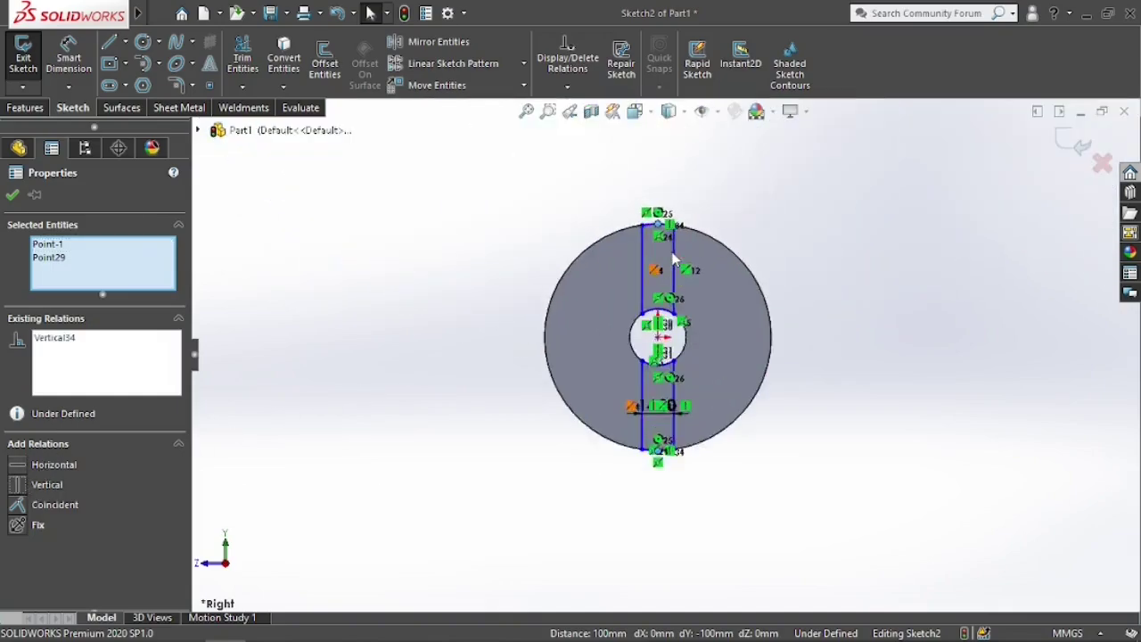
scroll(673, 268, down, 8)
scroll(664, 321, up, 10)
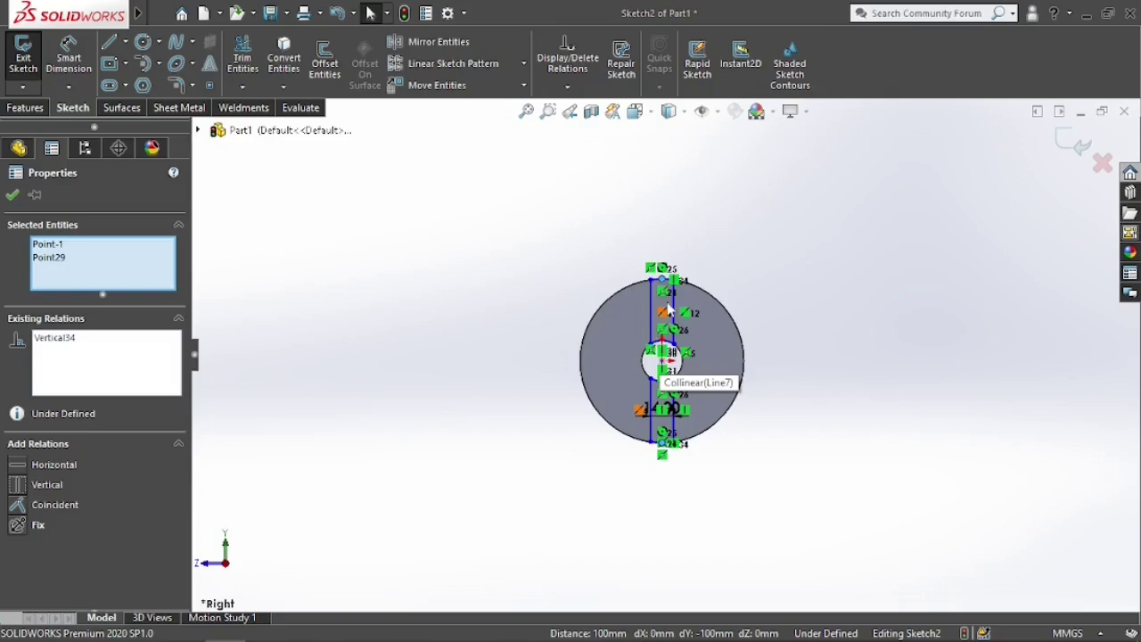
scroll(667, 309, down, 6)
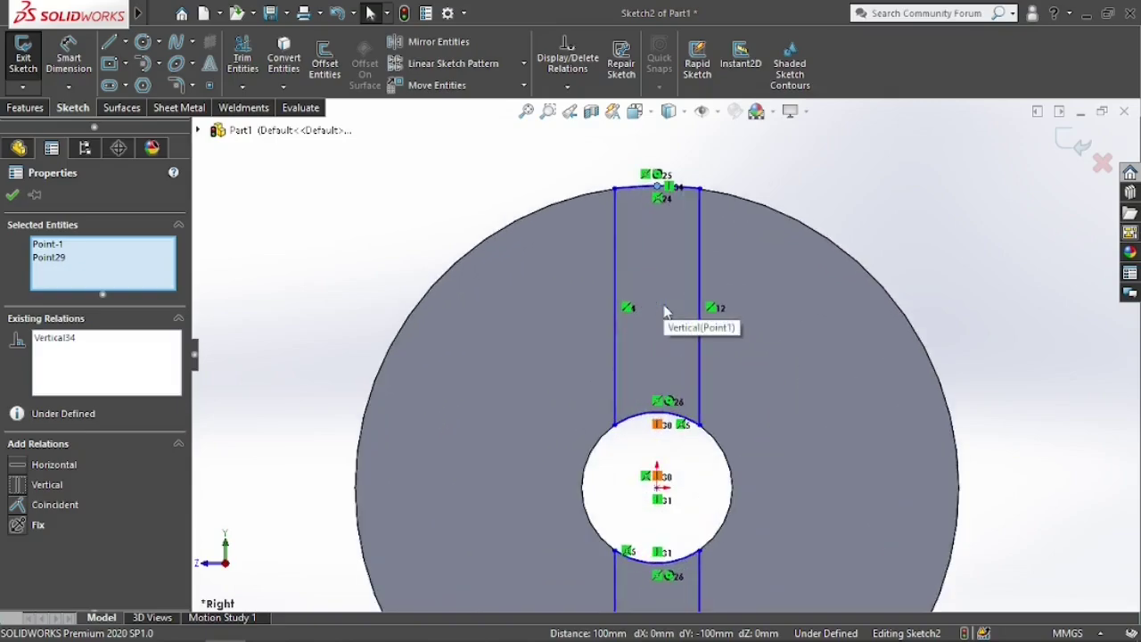
scroll(666, 310, down, 2)
scroll(668, 311, up, 3)
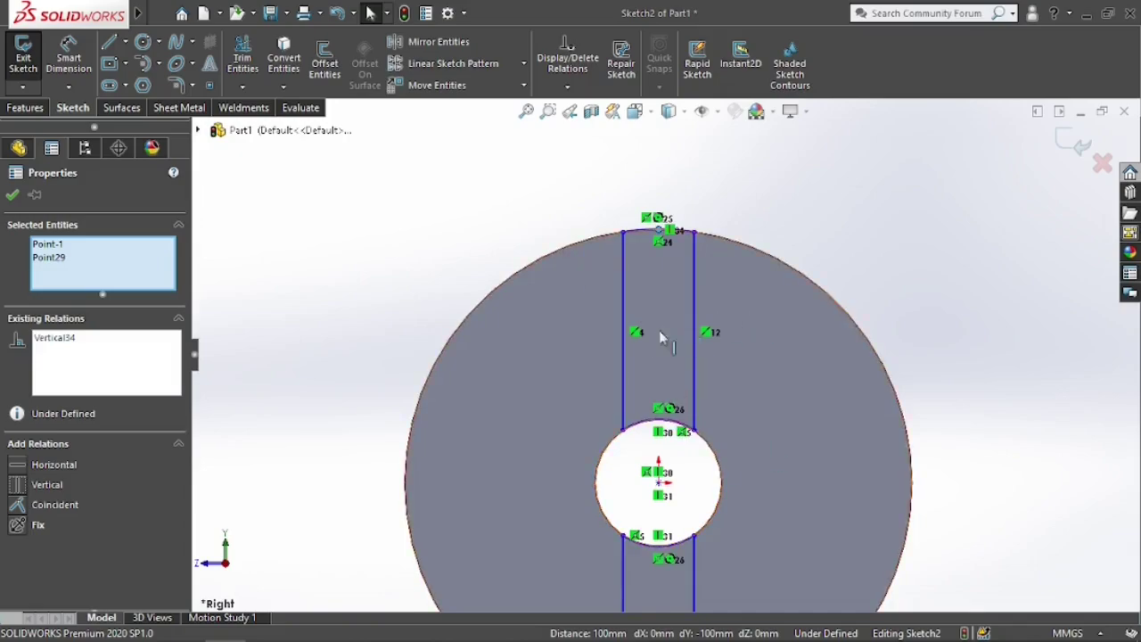
scroll(704, 339, up, 3)
scroll(661, 444, down, 1)
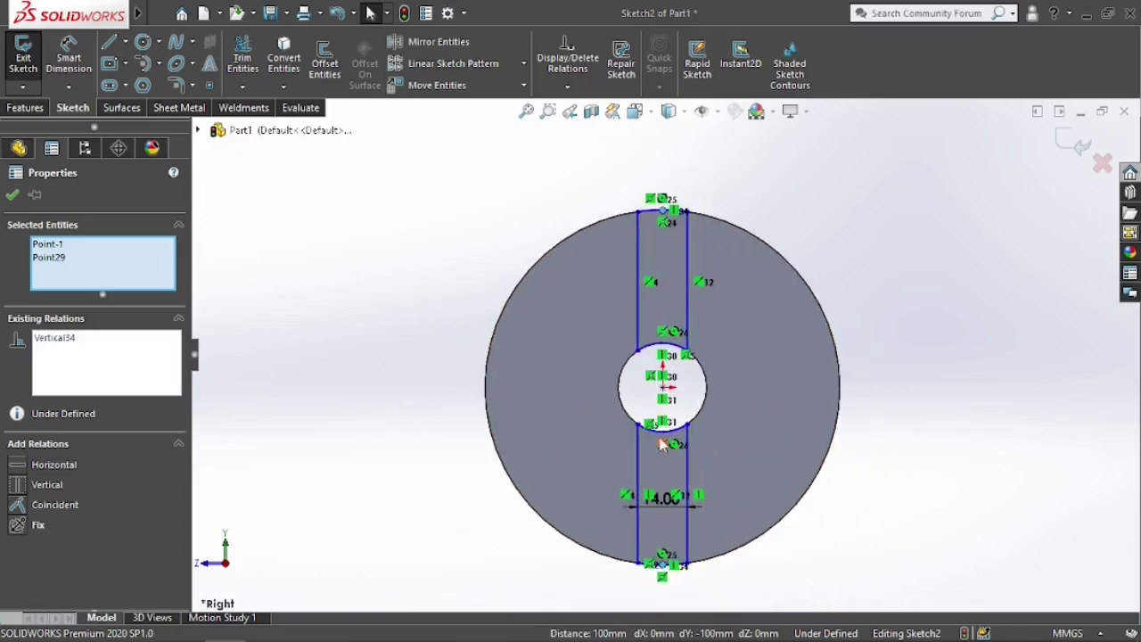
scroll(661, 444, down, 5)
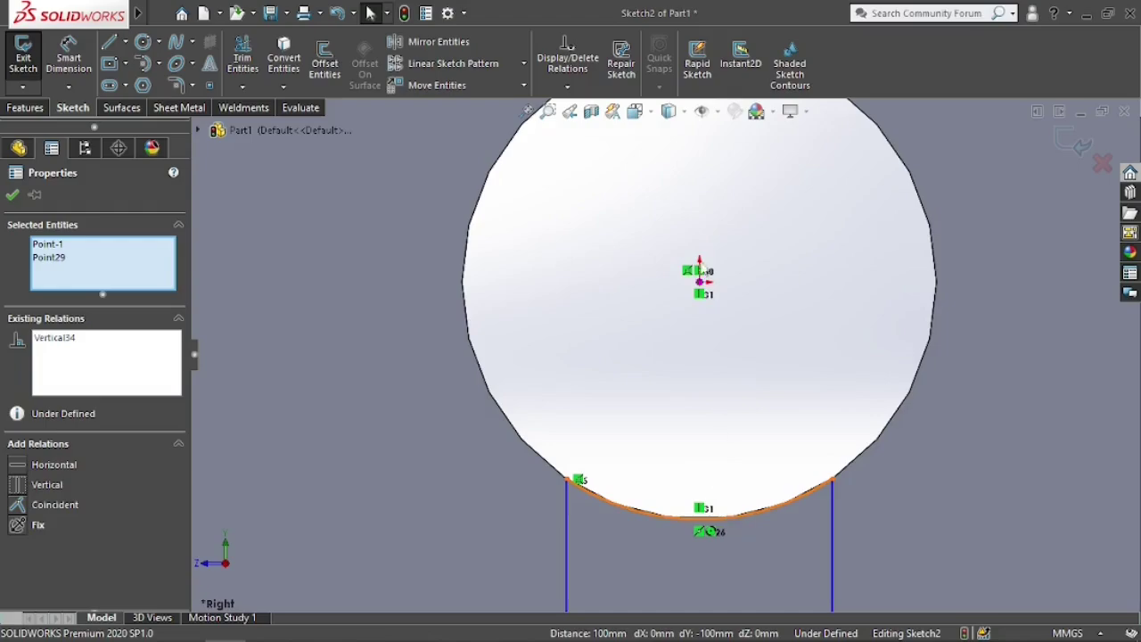
scroll(711, 296, up, 3)
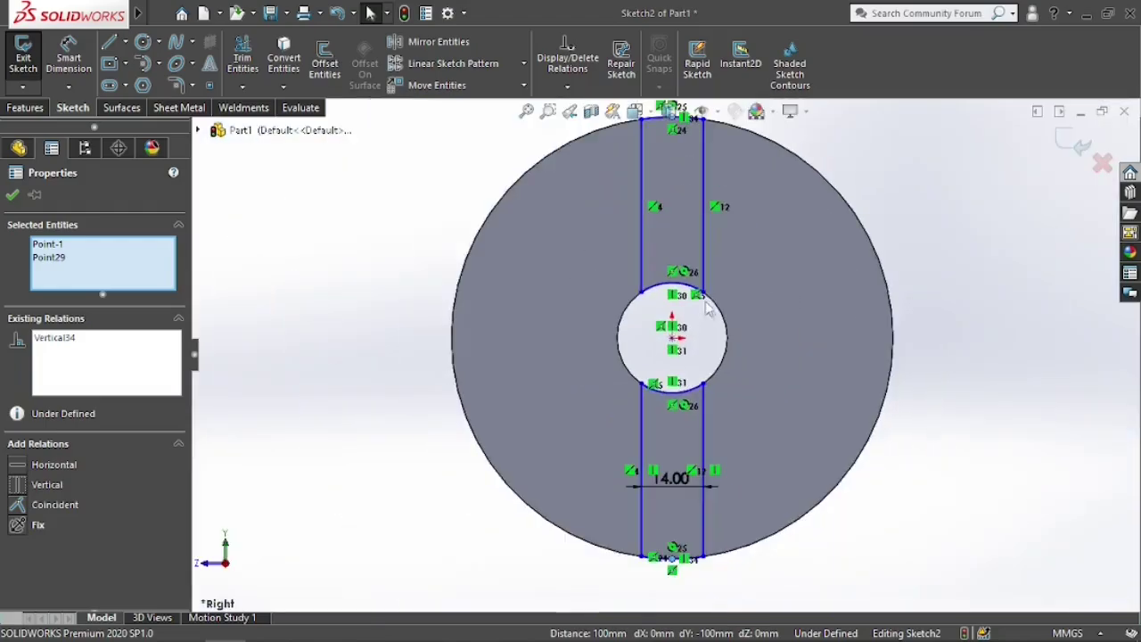
scroll(687, 288, down, 4)
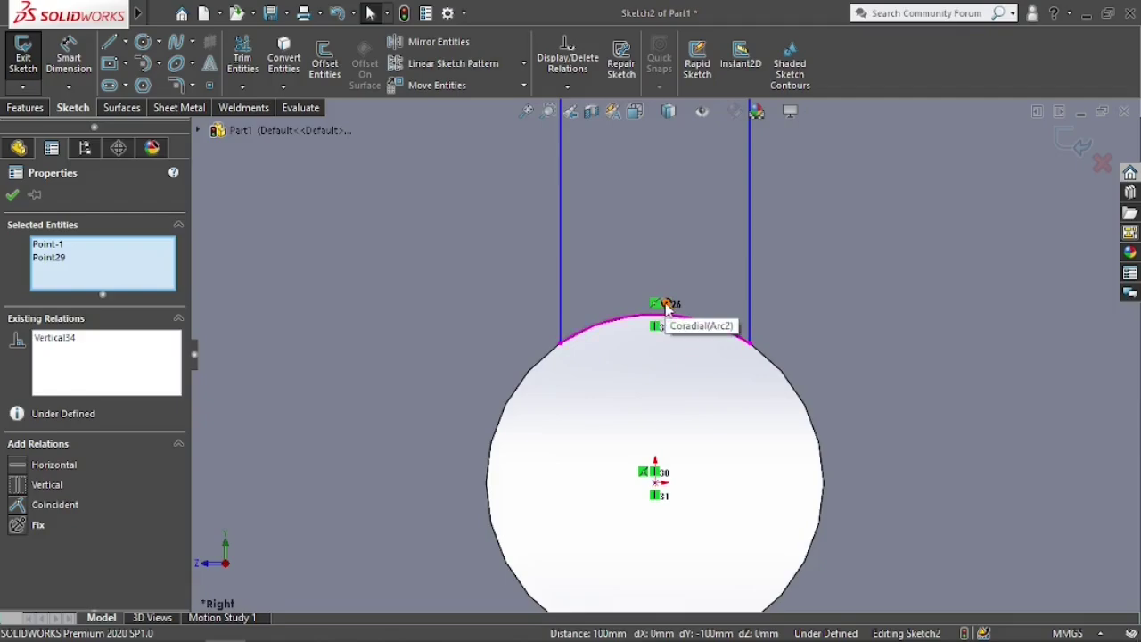
scroll(639, 348, up, 3)
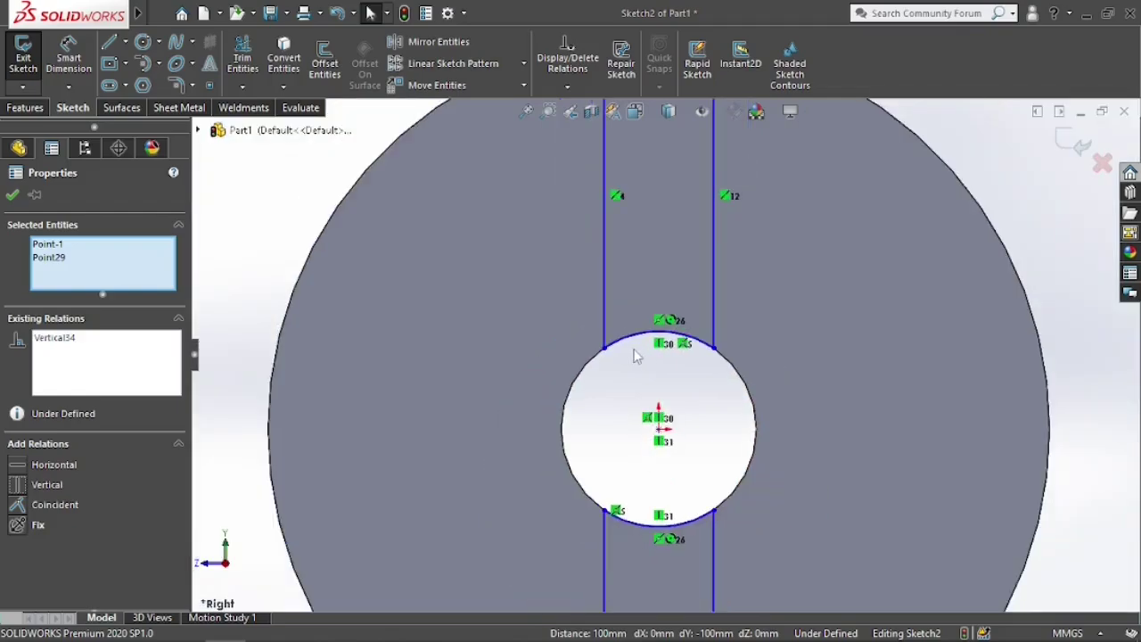
scroll(657, 375, up, 3)
scroll(680, 212, down, 5)
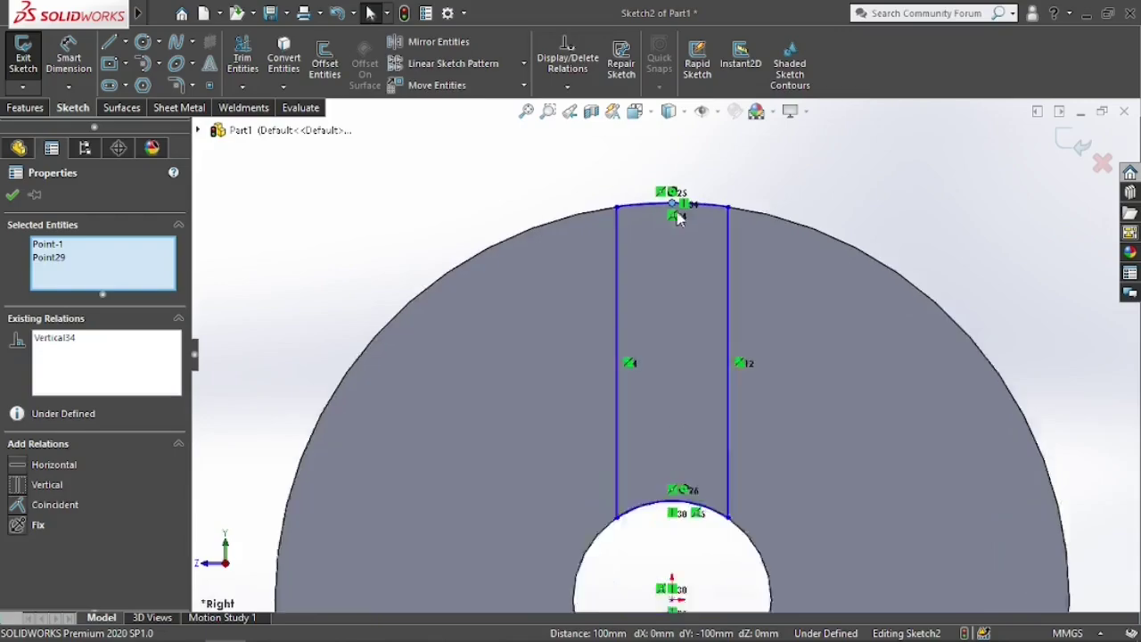
scroll(646, 239, up, 5)
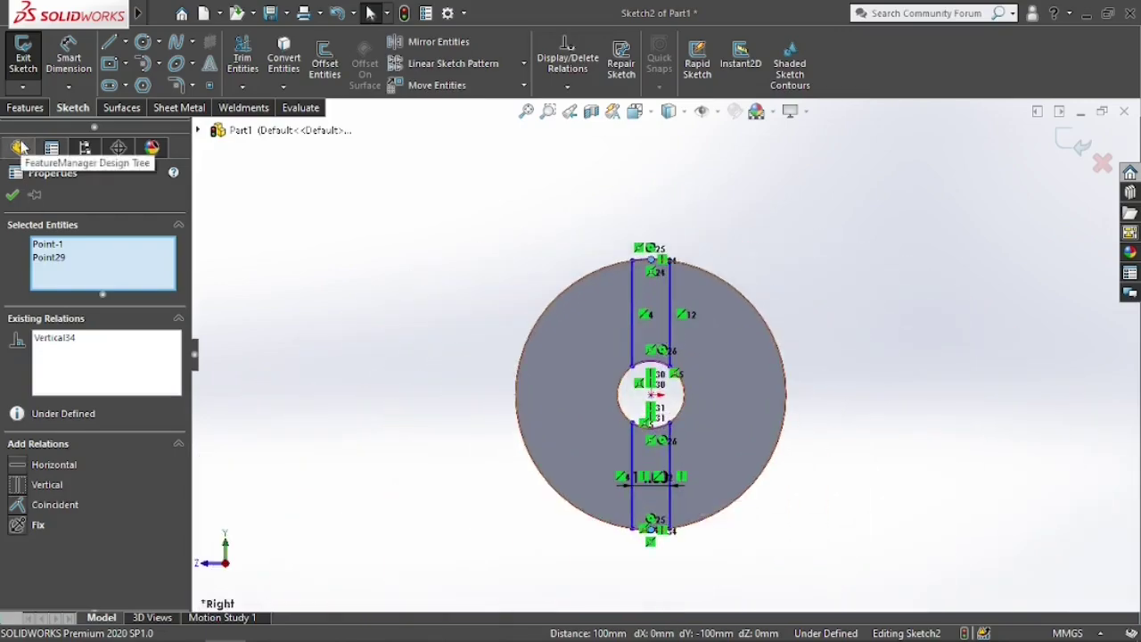
Check the strip height in the reference drawing and extrude both strip segments 7 mm out from the flange face
key(alt+Tab)
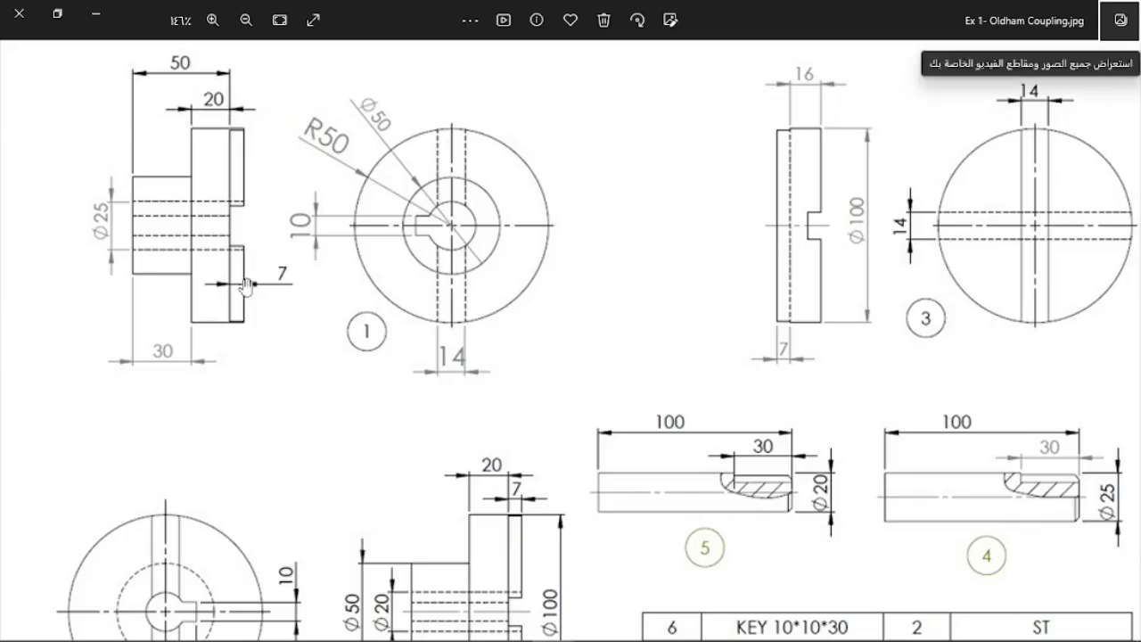
key(alt+Tab)
click(35, 107)
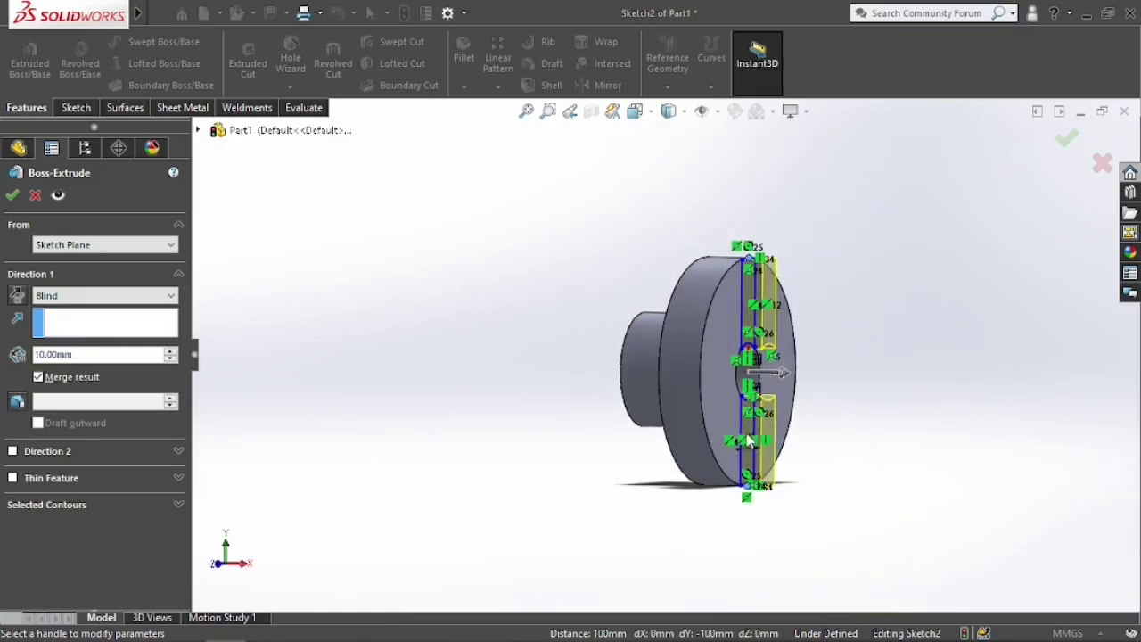
double_click(91, 354)
text(7)
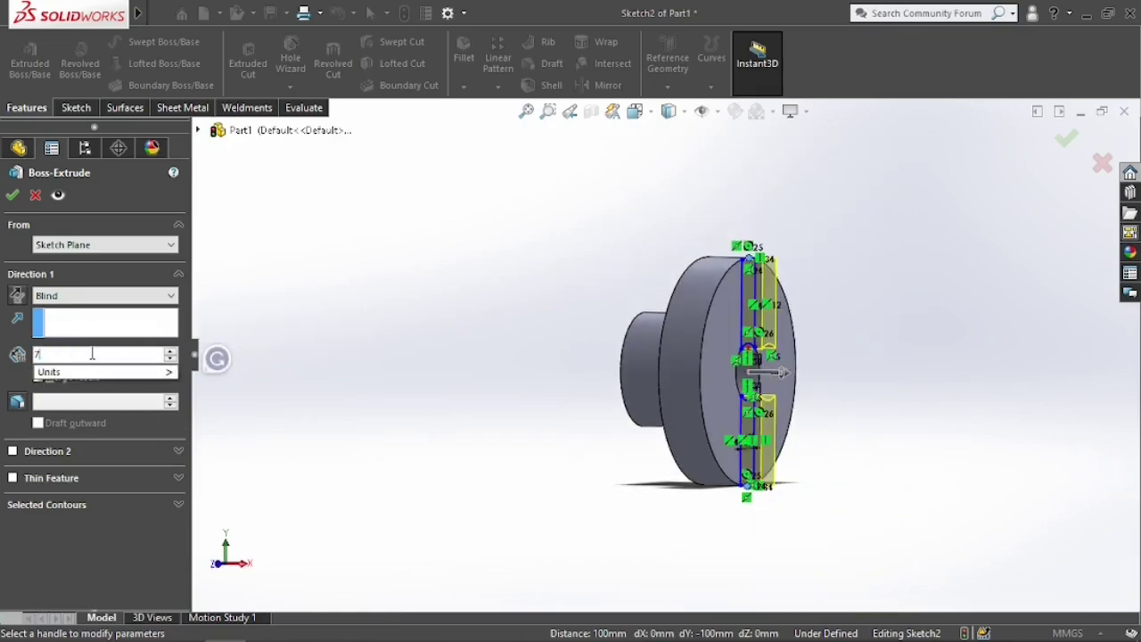
key(Return)
click(13, 194)
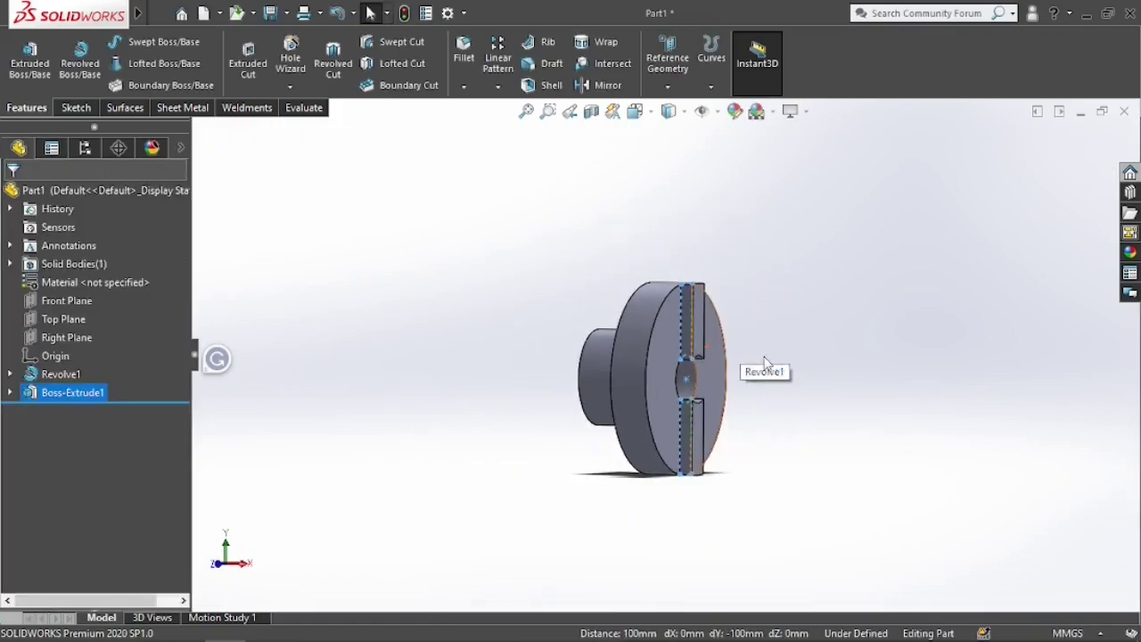
On the flange face, sketch a center rectangle about 10 by 10 mm centered on the bore's left quadrant point for the keyway
click(751, 353)
middle_drag(751, 353, 649, 363)
scroll(641, 376, up, 2)
scroll(641, 376, down, 2)
scroll(641, 376, up, 3)
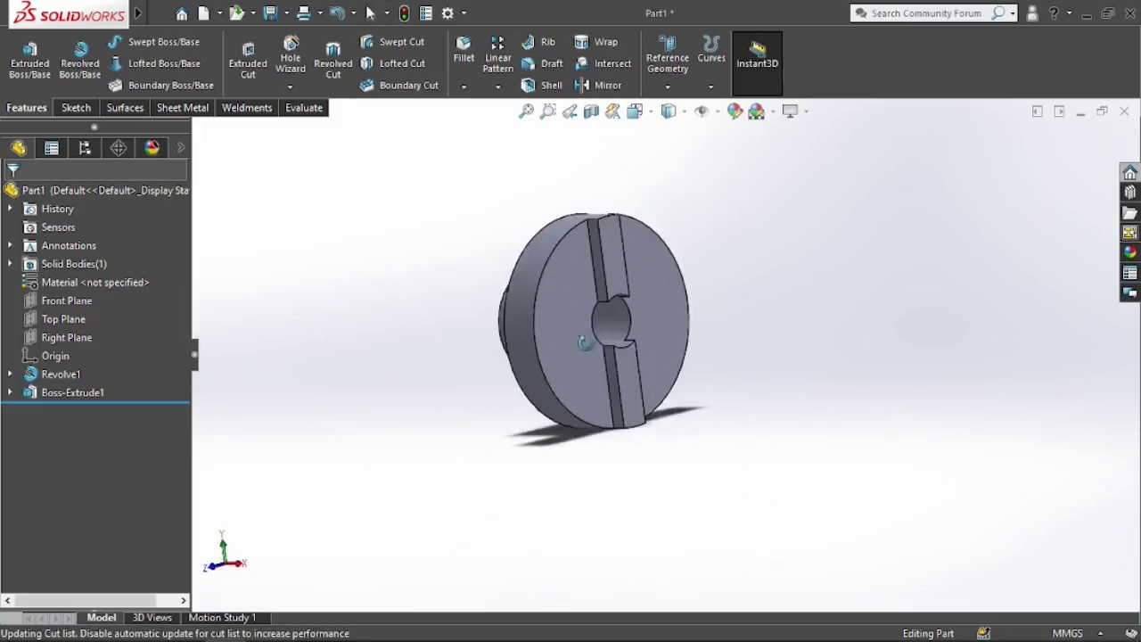
scroll(635, 337, down, 4)
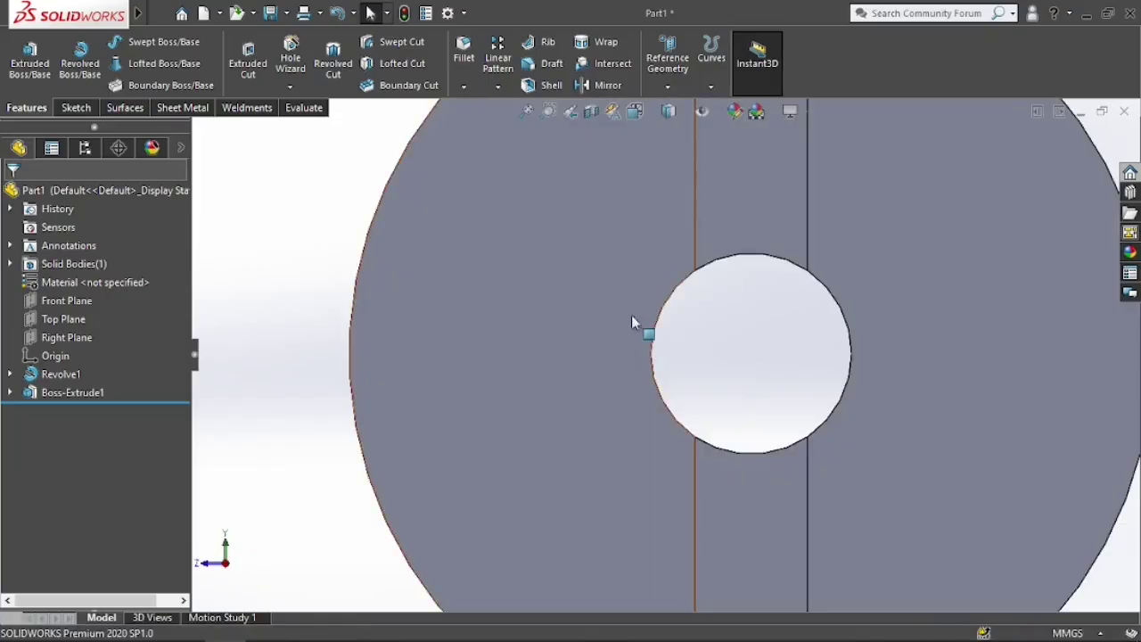
click(612, 332)
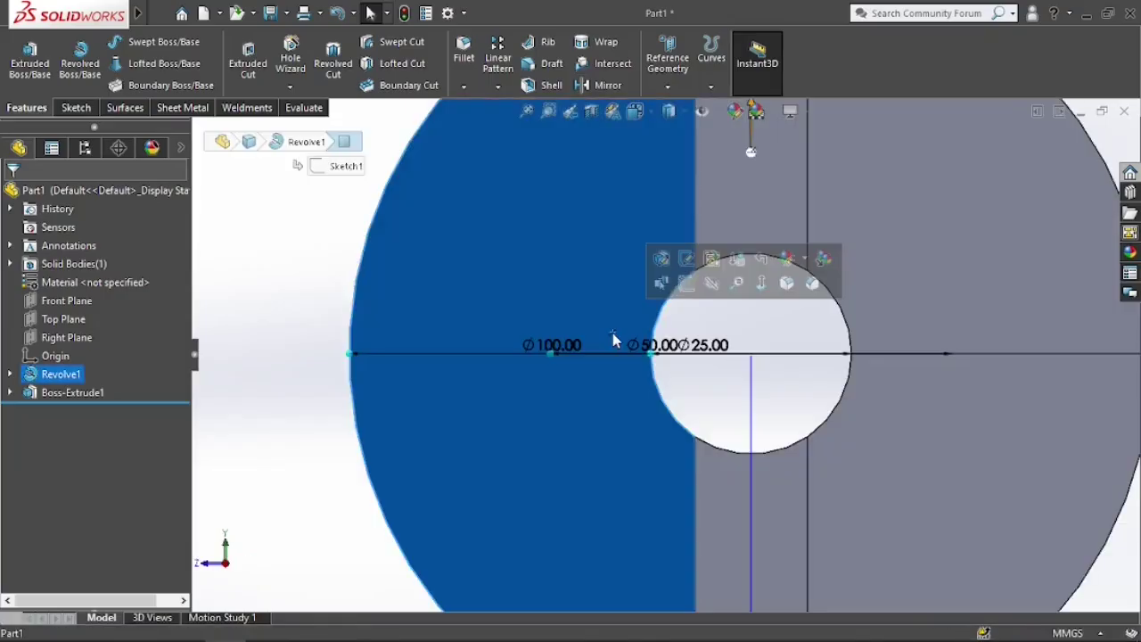
click(685, 283)
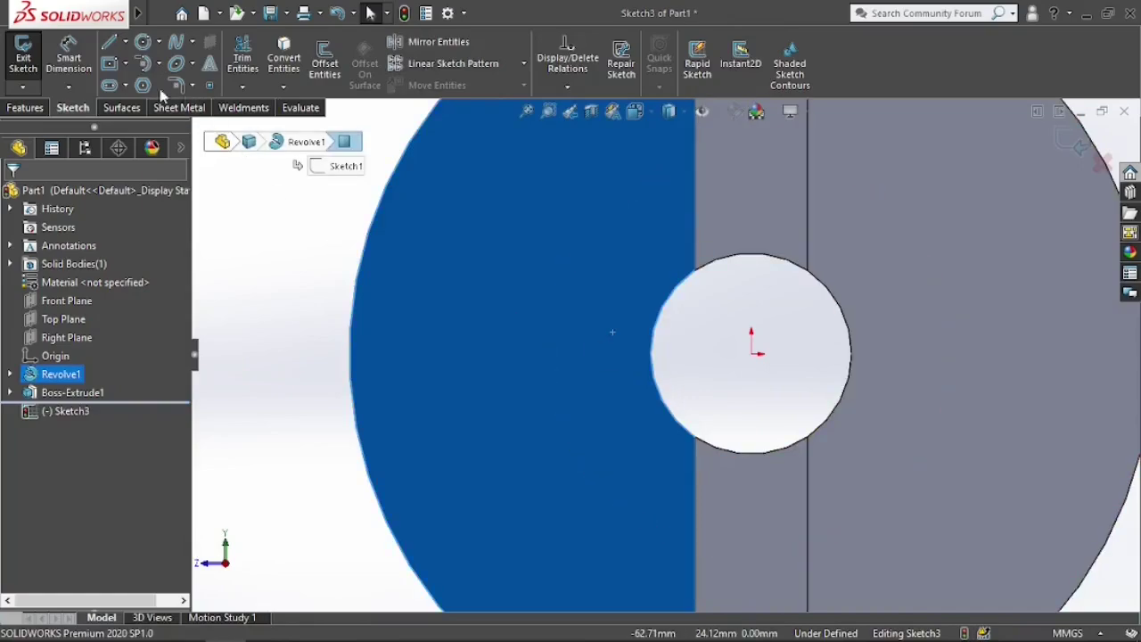
click(109, 64)
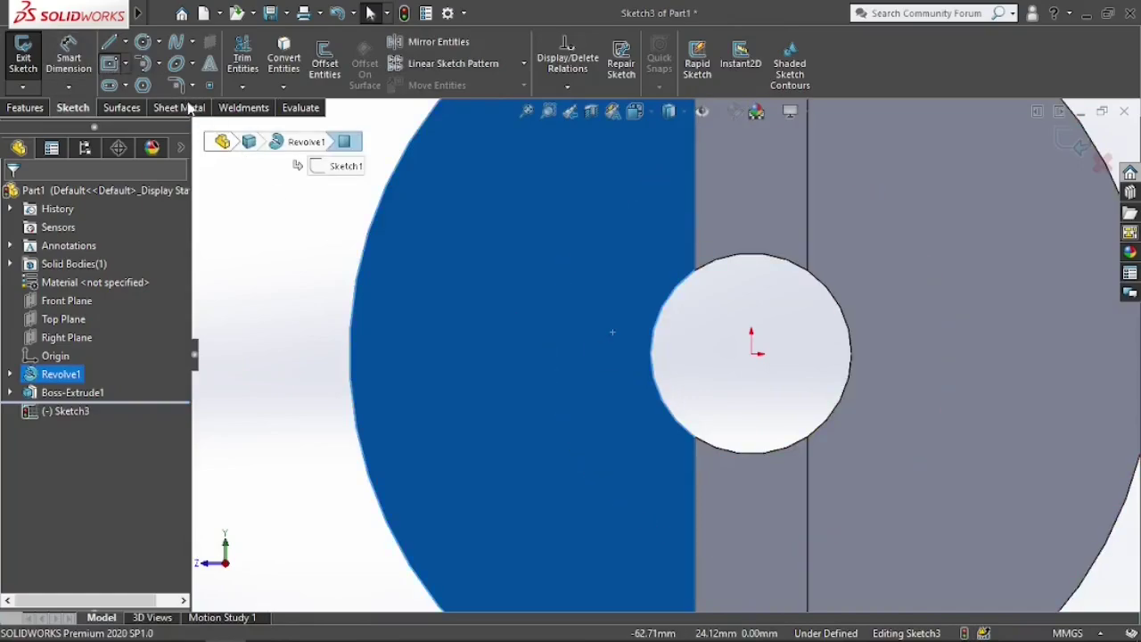
click(651, 353)
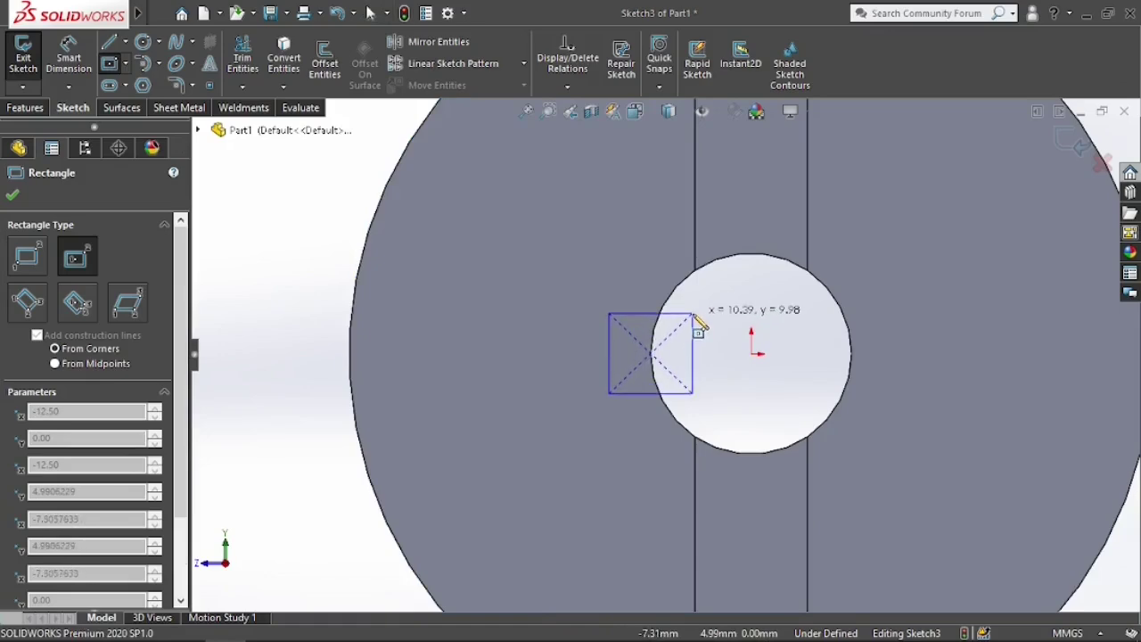
click(694, 315)
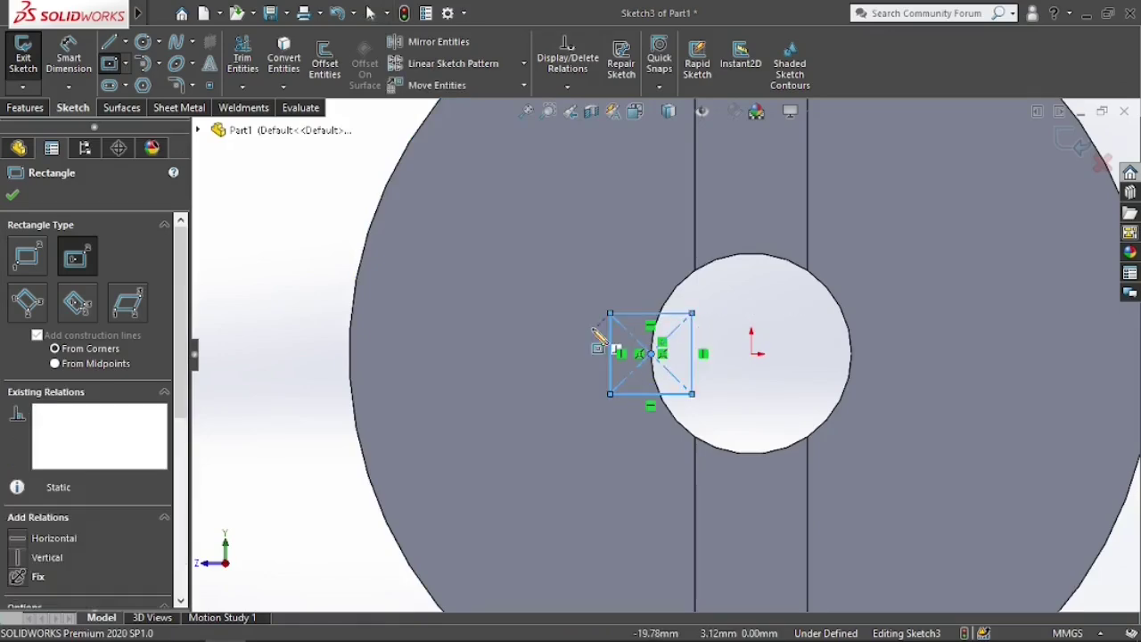
key(Escape)
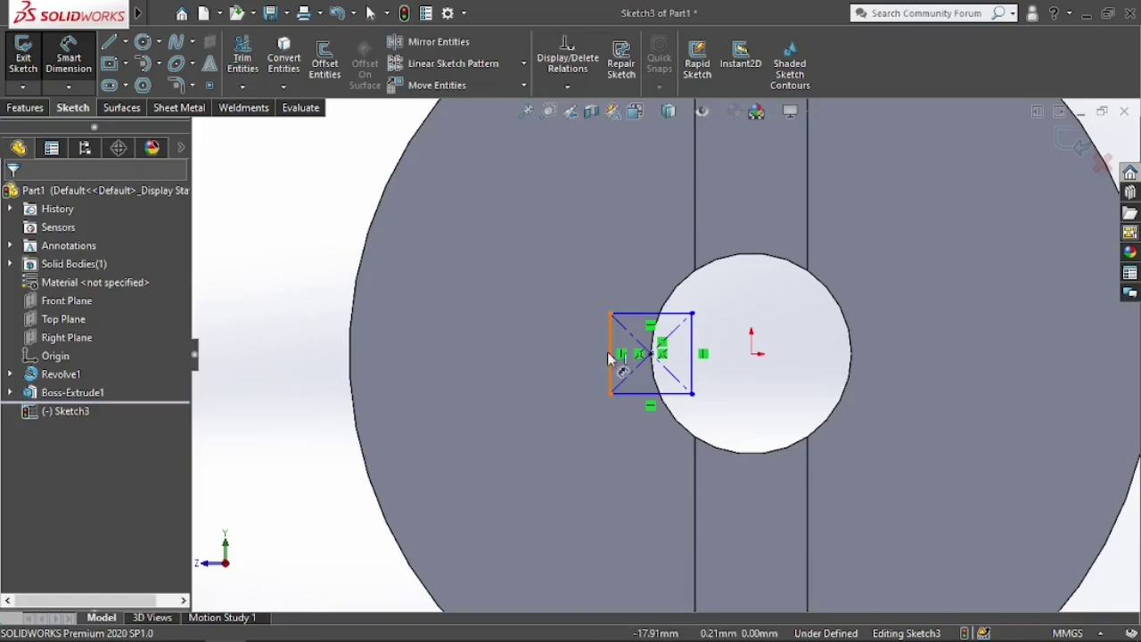
Dimension the keyway rectangle's vertical side to 10 mm
click(610, 358)
click(561, 363)
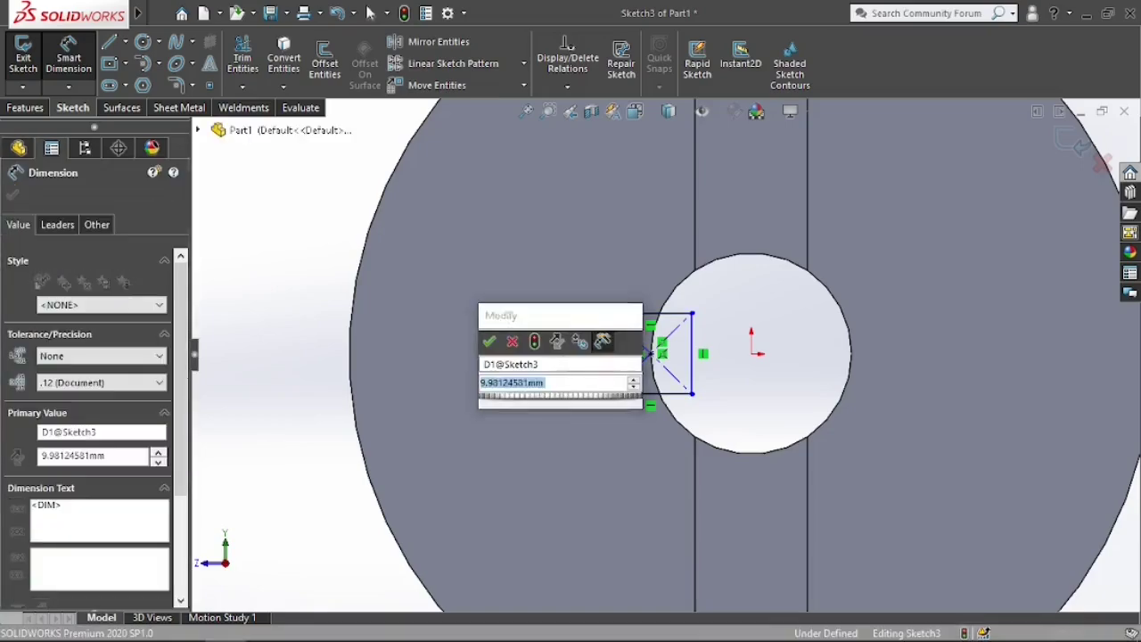
text(10)
key(Return)
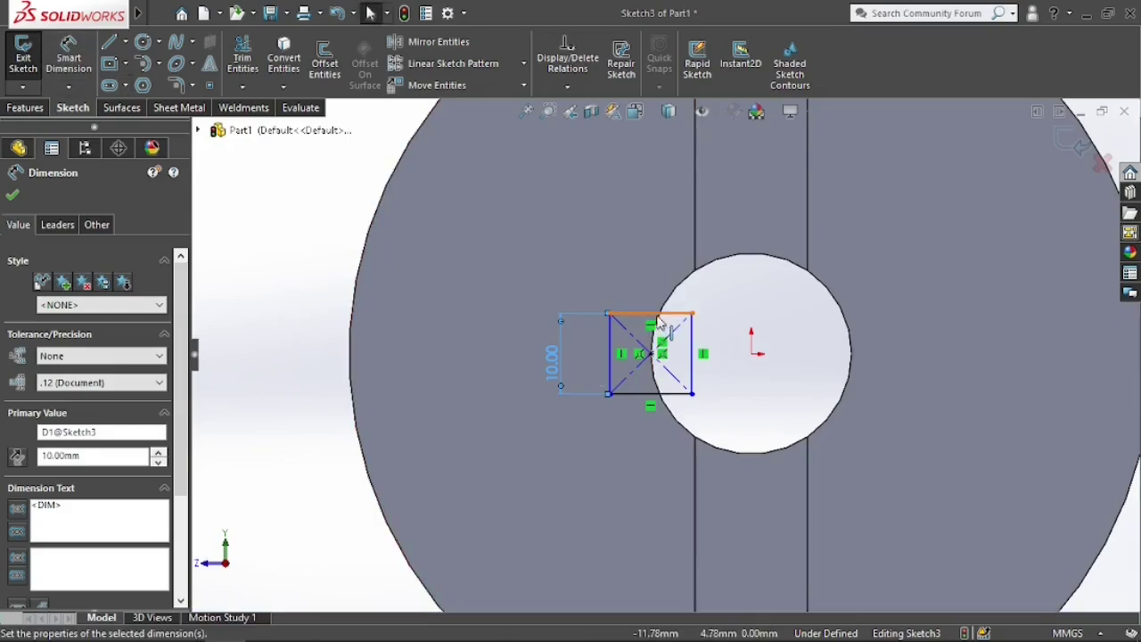
Make the keyway rectangle's vertical and horizontal sides equal in length
click(610, 355)
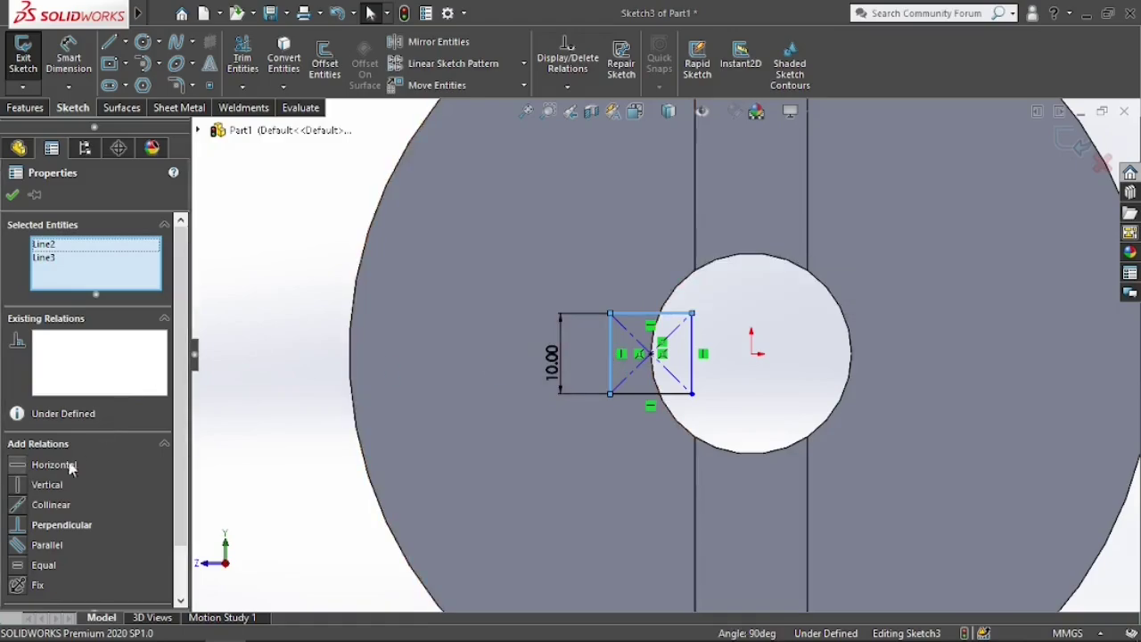
click(44, 565)
click(13, 195)
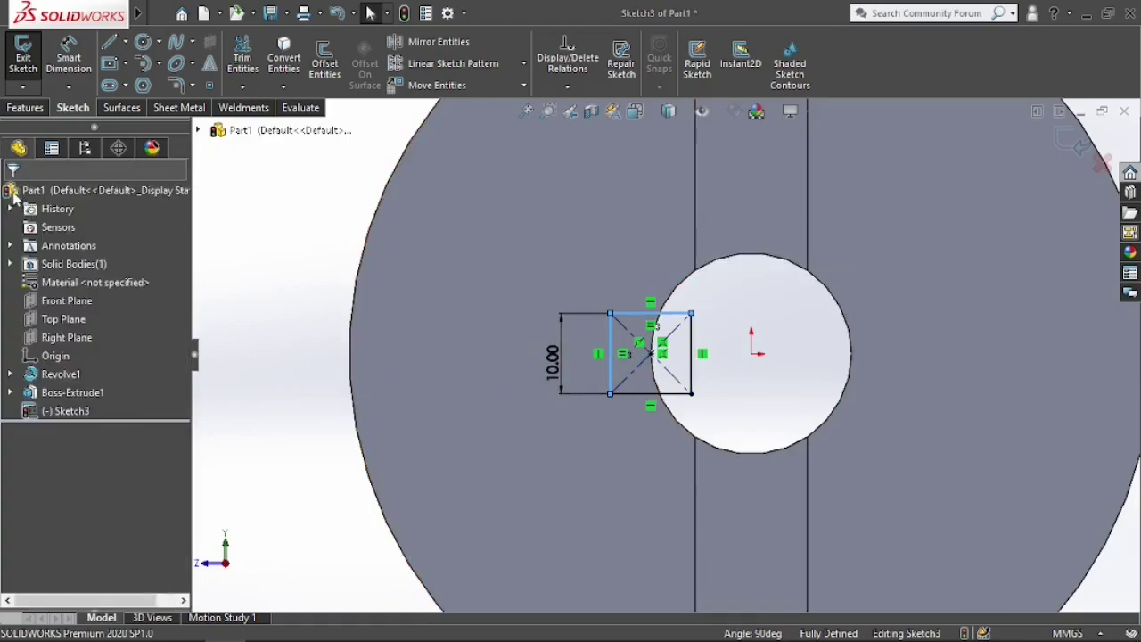
Inspect the keyway sketch on the flange and check the keyway's extent in part 1 of the reference drawing
scroll(670, 353, down, 3)
scroll(669, 352, up, 3)
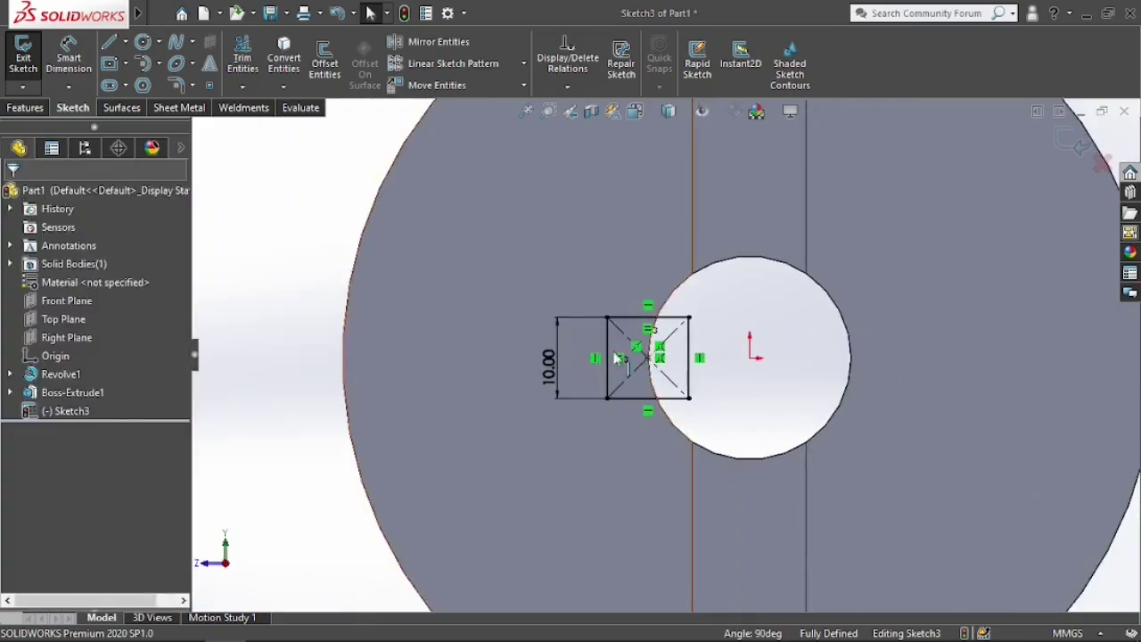
scroll(649, 389, up, 1)
scroll(643, 392, down, 1)
scroll(643, 390, up, 3)
middle_drag(643, 390, 702, 389)
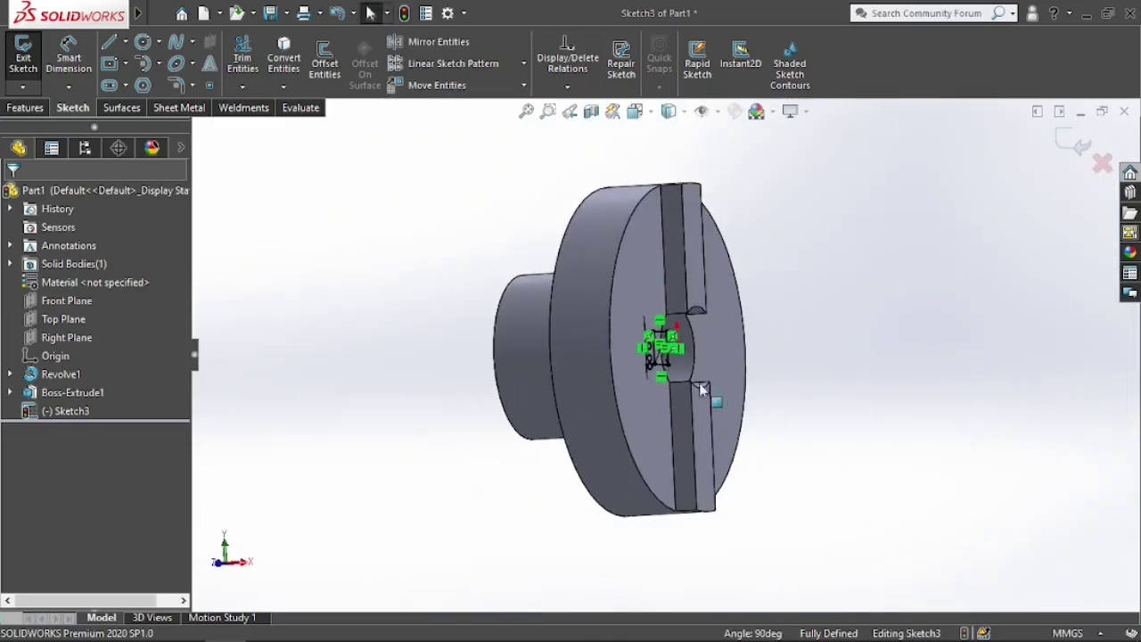
key(alt+Tab)
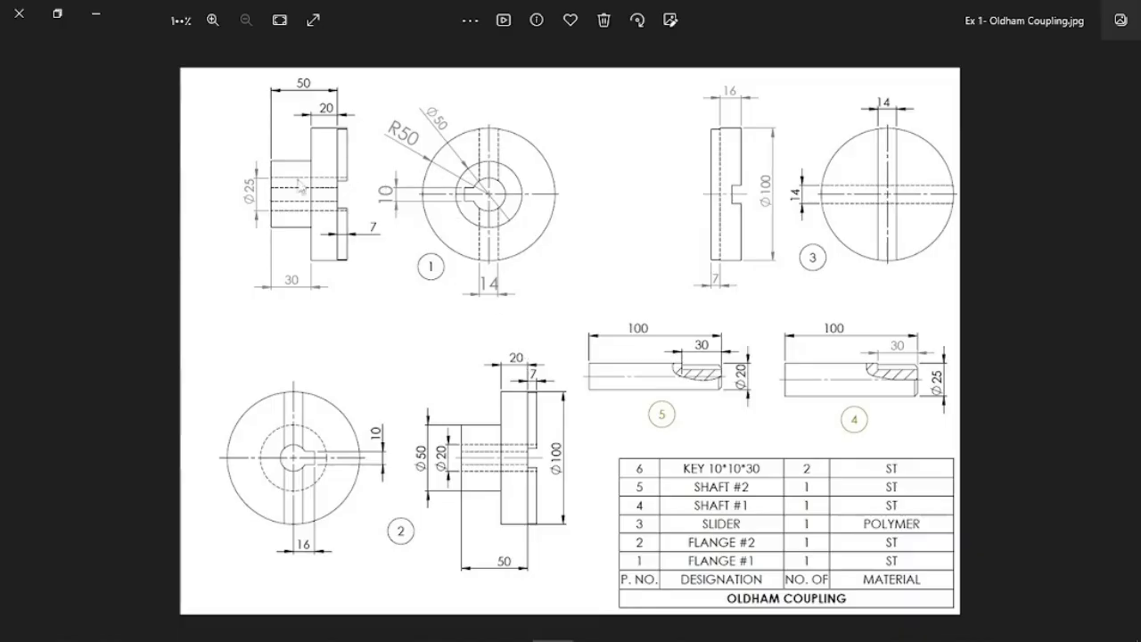
scroll(284, 214, up, 3)
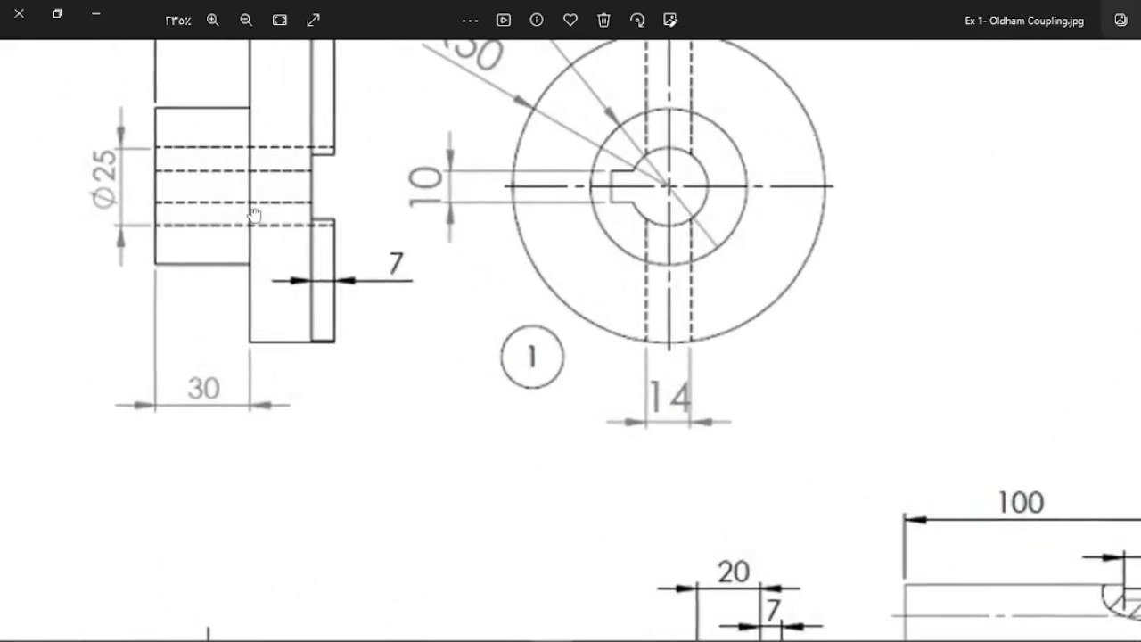
scroll(759, 458, down, 5)
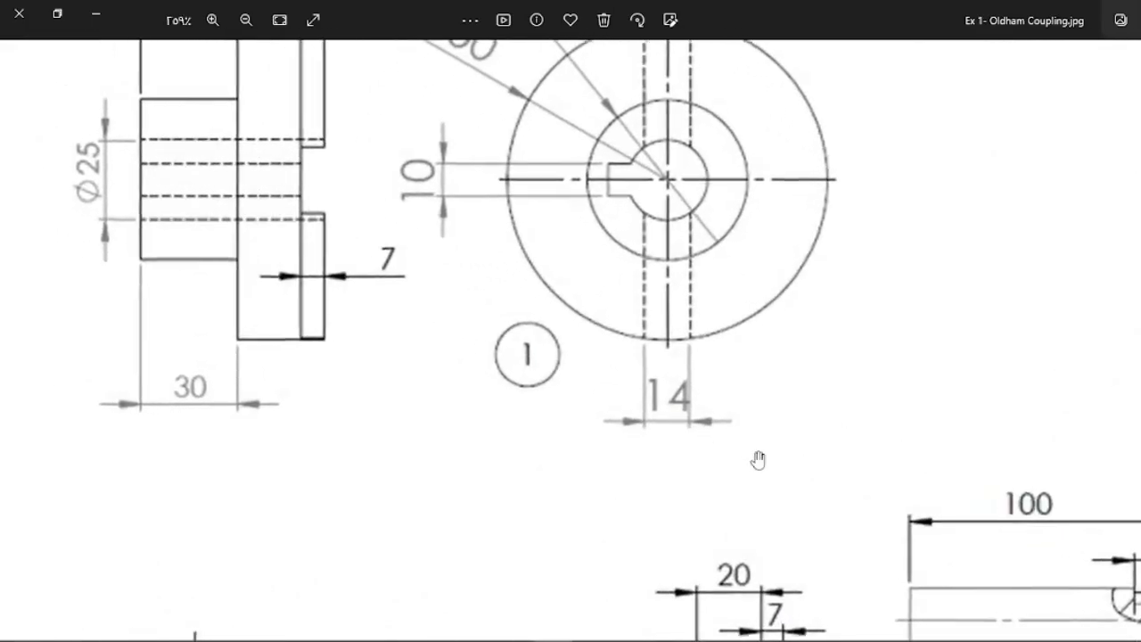
key(alt+Tab)
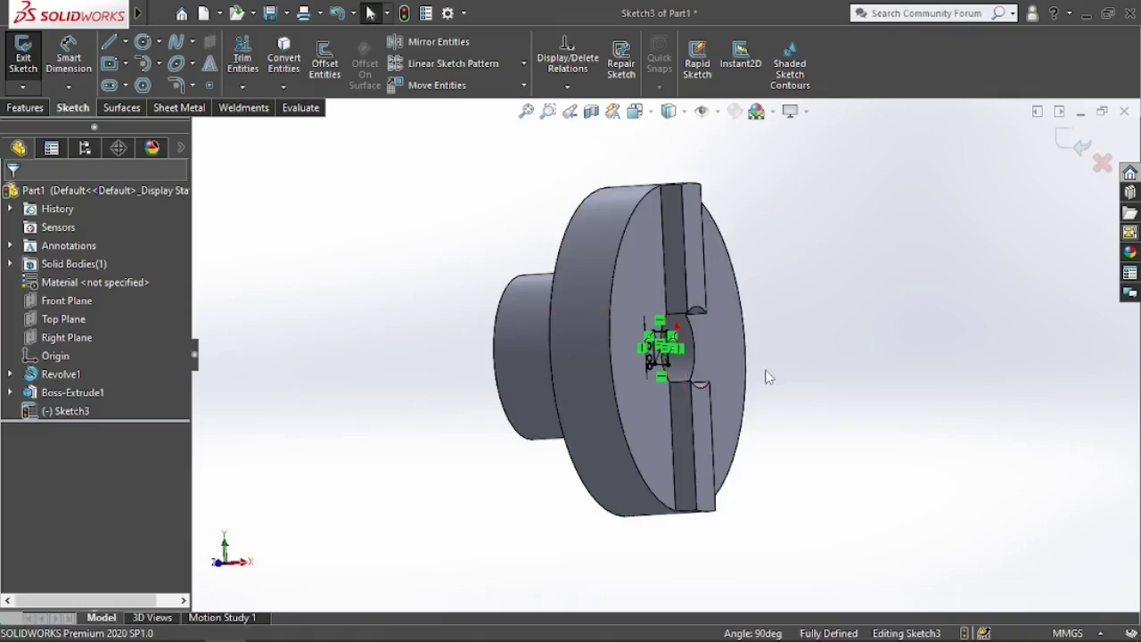
Cut the keyway rectangle through the flange and hub with Extruded Cut, using Through All in both directions
scroll(764, 378, up, 2)
scroll(764, 378, down, 1)
click(35, 108)
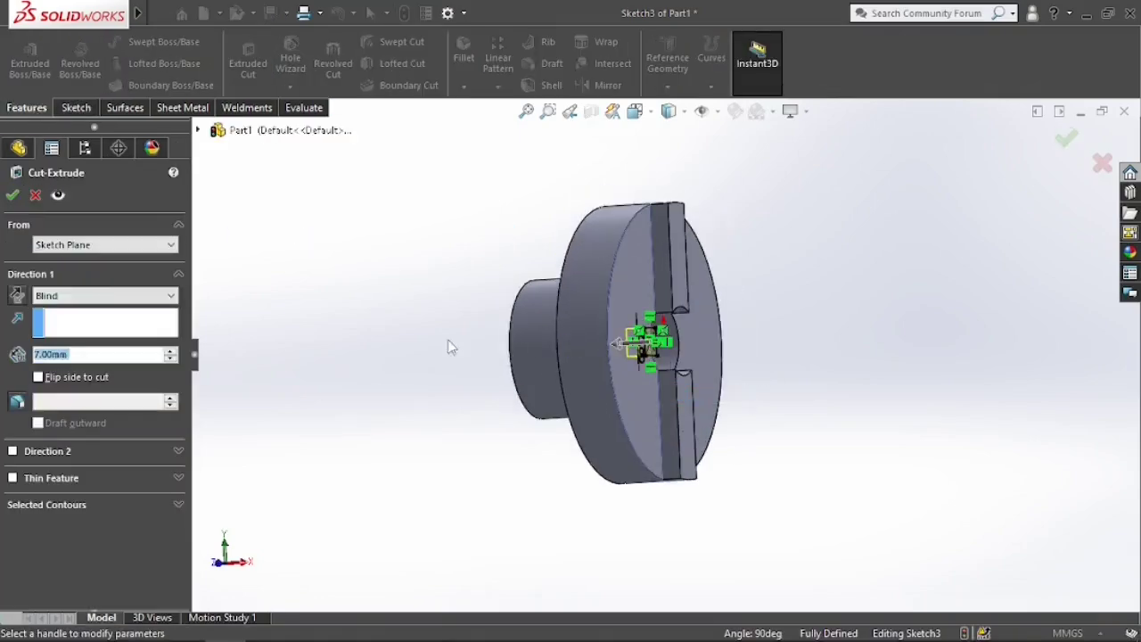
click(129, 296)
click(98, 331)
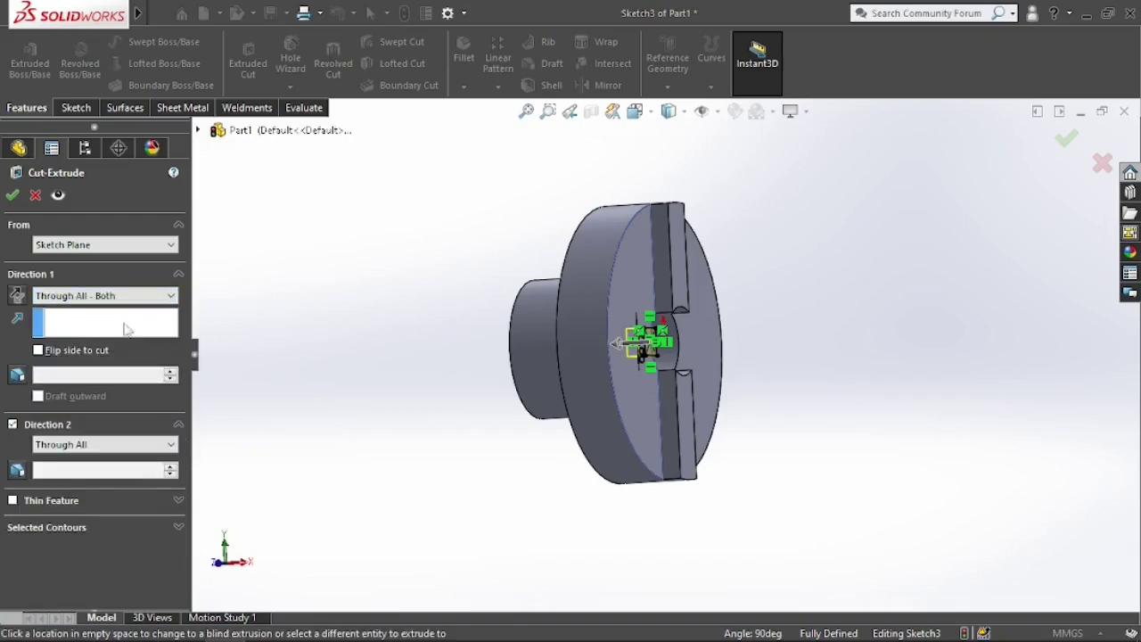
middle_drag(425, 368, 383, 408)
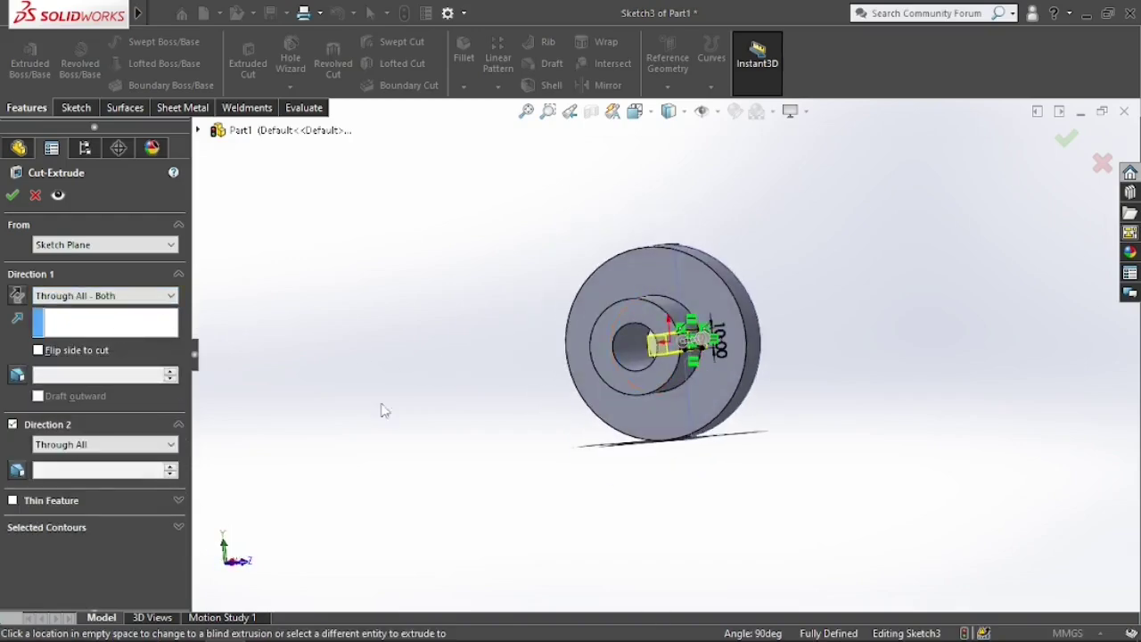
scroll(642, 387, down, 3)
scroll(642, 387, up, 2)
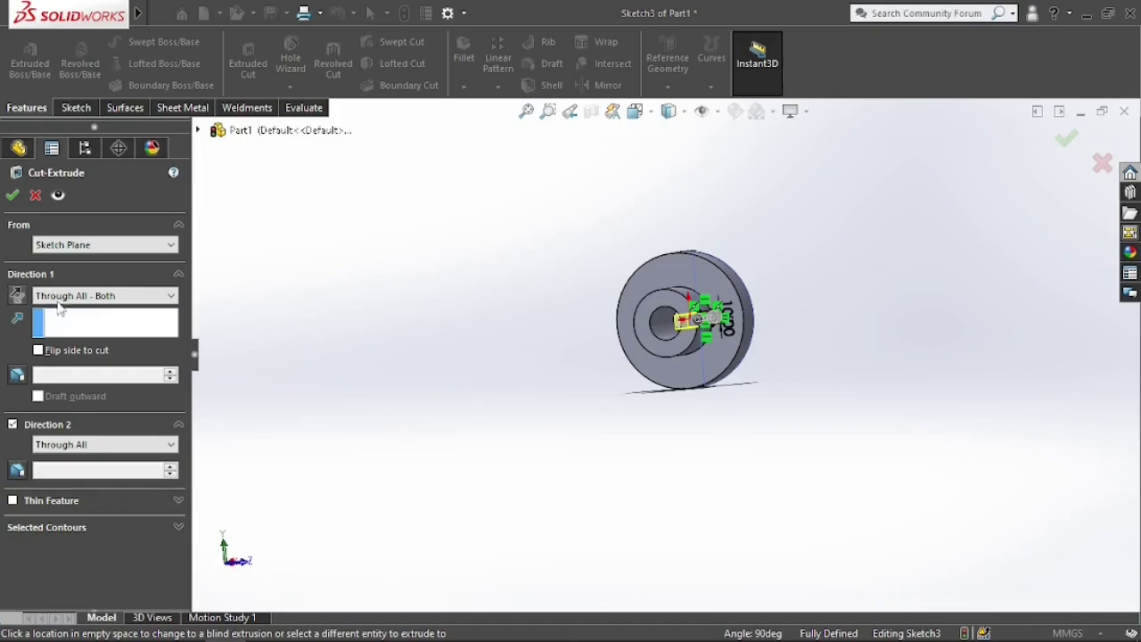
click(62, 301)
click(62, 322)
scroll(718, 311, down, 5)
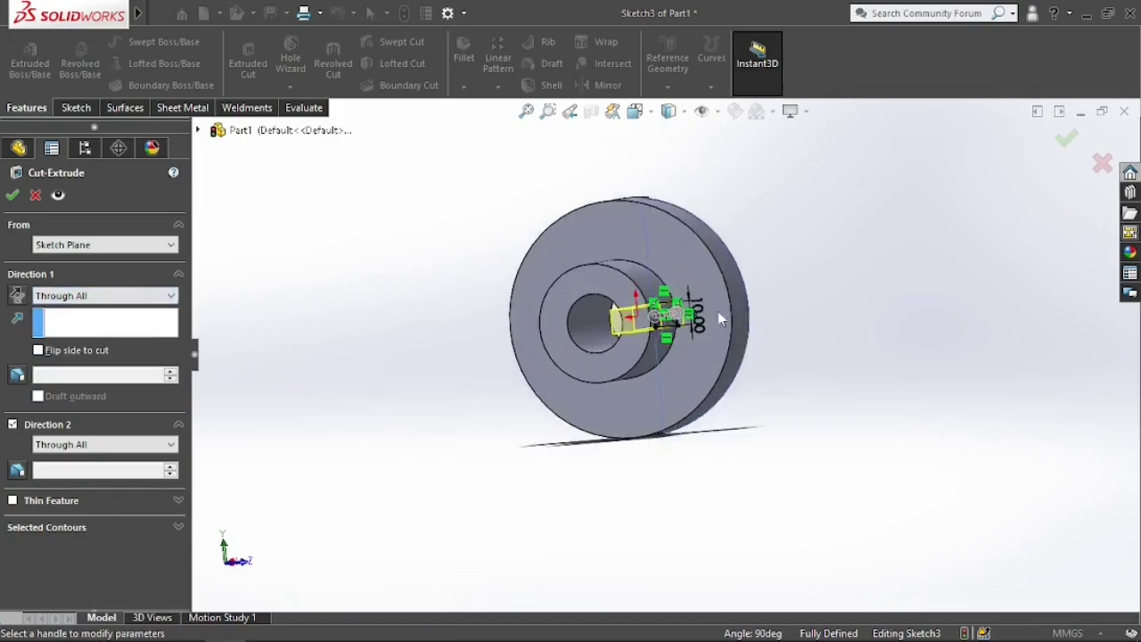
middle_drag(700, 352, 406, 410)
click(11, 198)
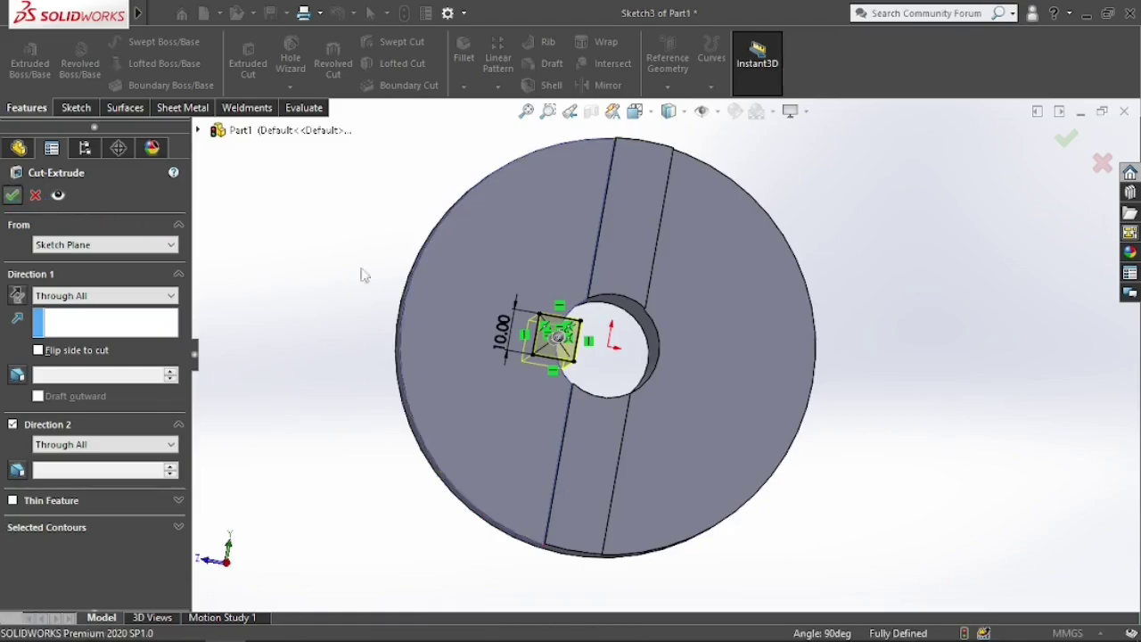
View the flange from the right and compare the cut keyway and bore with part 1 in the reference drawing
scroll(498, 295, down, 4)
scroll(584, 359, up, 2)
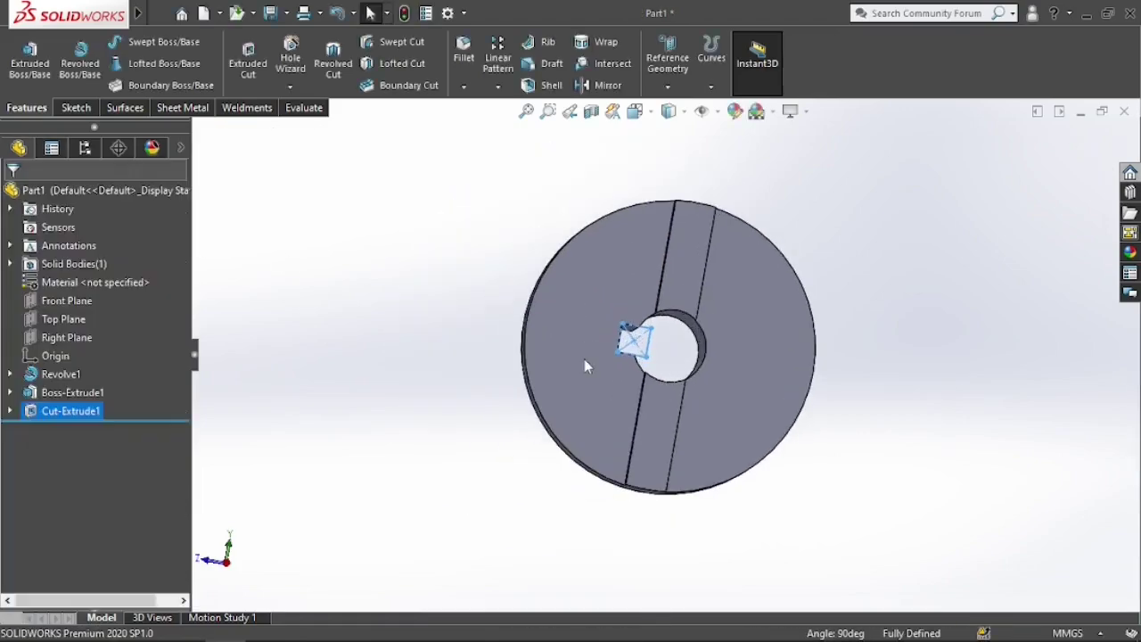
key(ctrl+4)
click(408, 407)
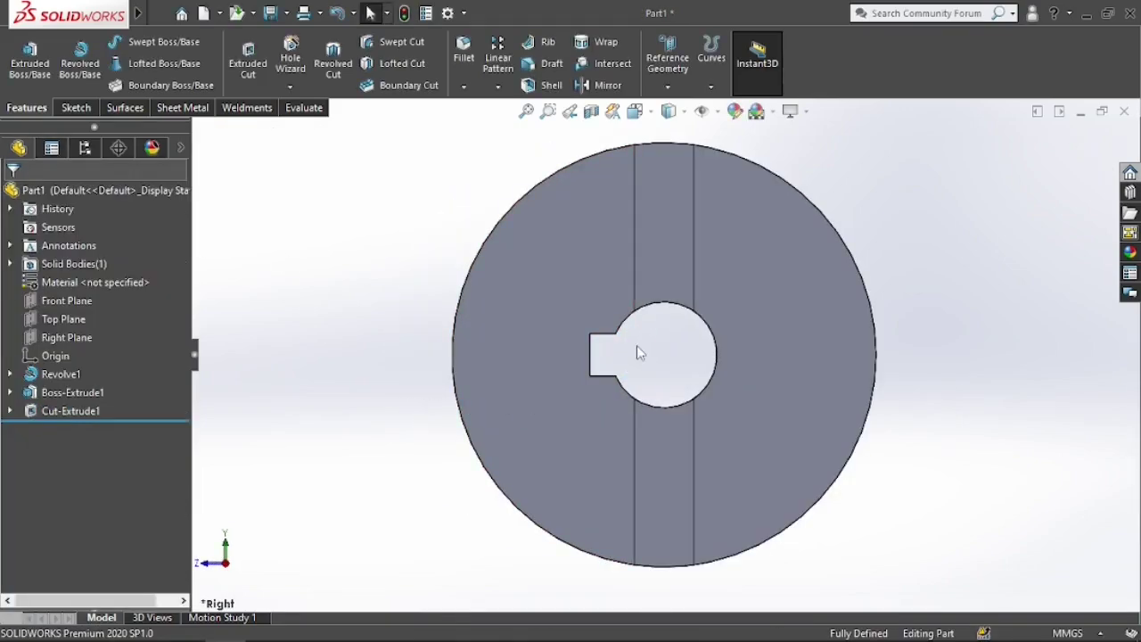
key(alt+Tab)
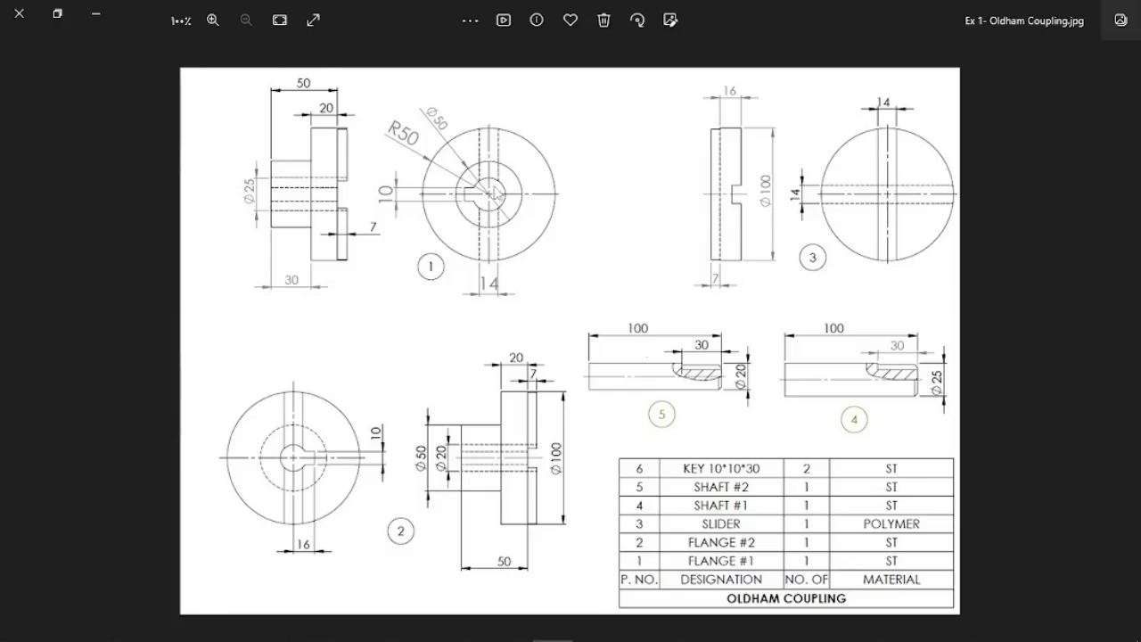
key(alt+Tab)
scroll(633, 355, up, 3)
scroll(632, 354, down, 2)
scroll(705, 331, down, 3)
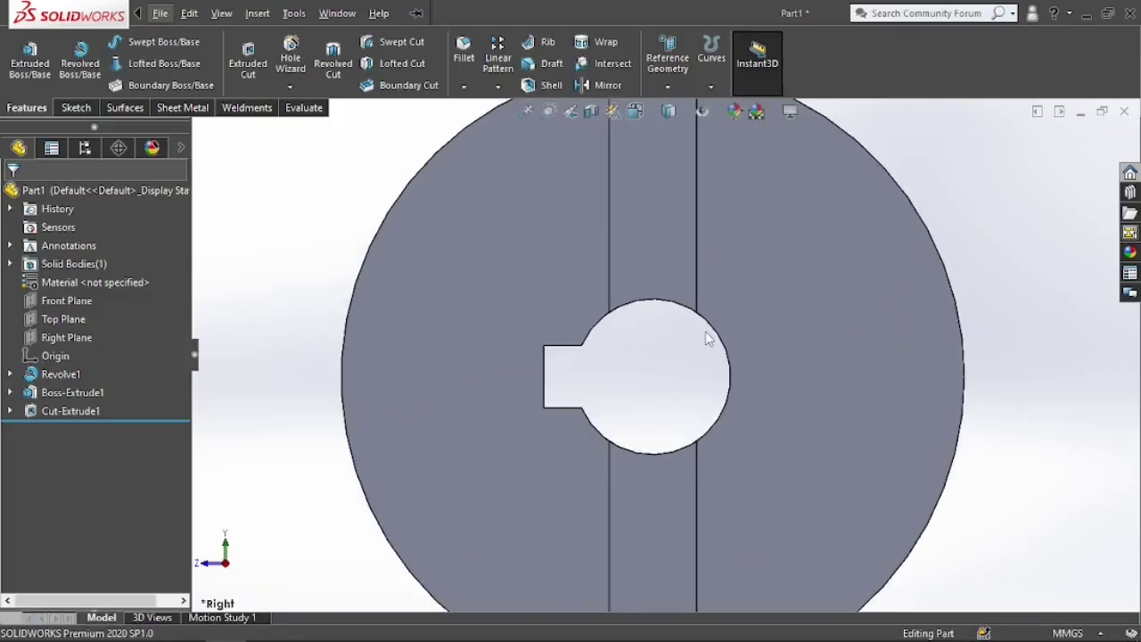
key(alt+Tab)
key(alt+Tab)
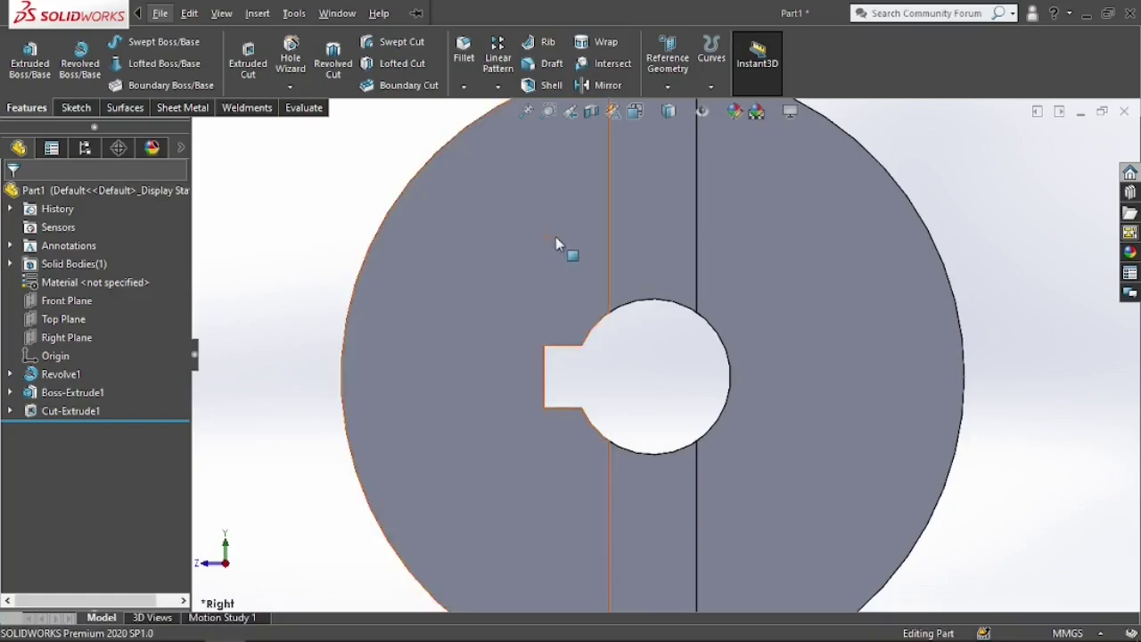
Change the display style to Hidden Lines Visible and compare the strip and hub edges with the reference drawing
scroll(570, 247, up, 3)
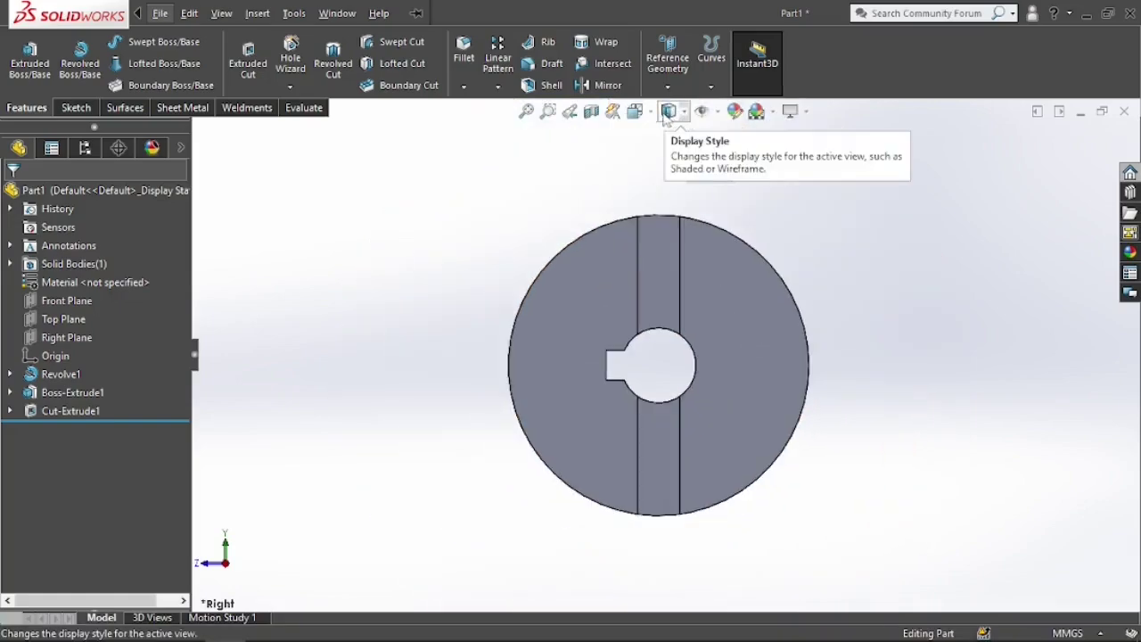
click(669, 112)
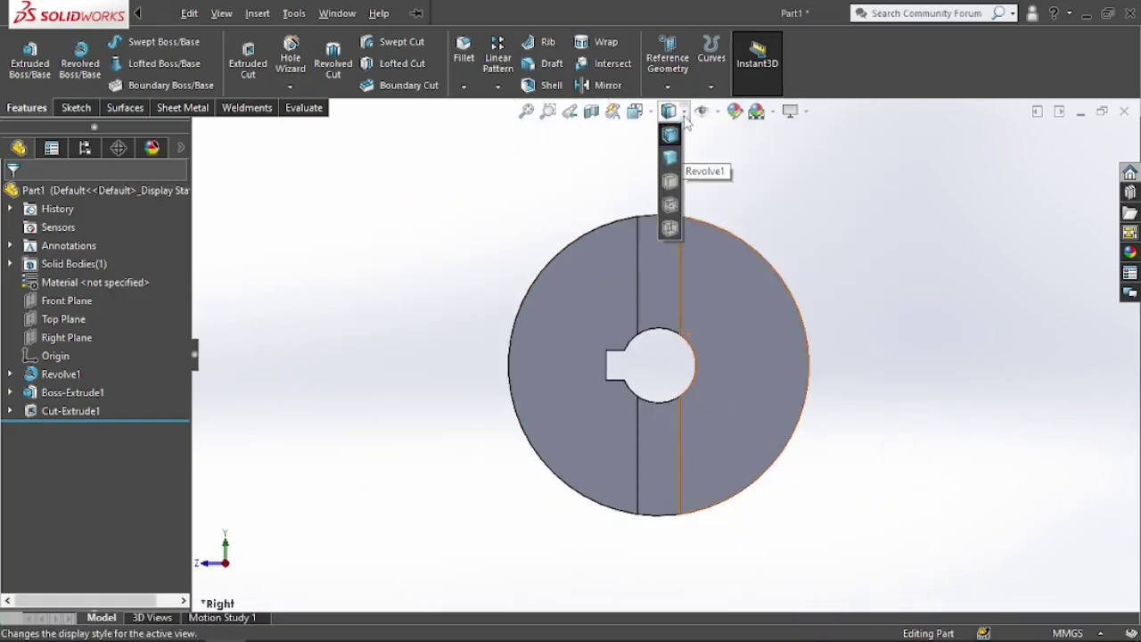
click(670, 204)
key(alt+Tab)
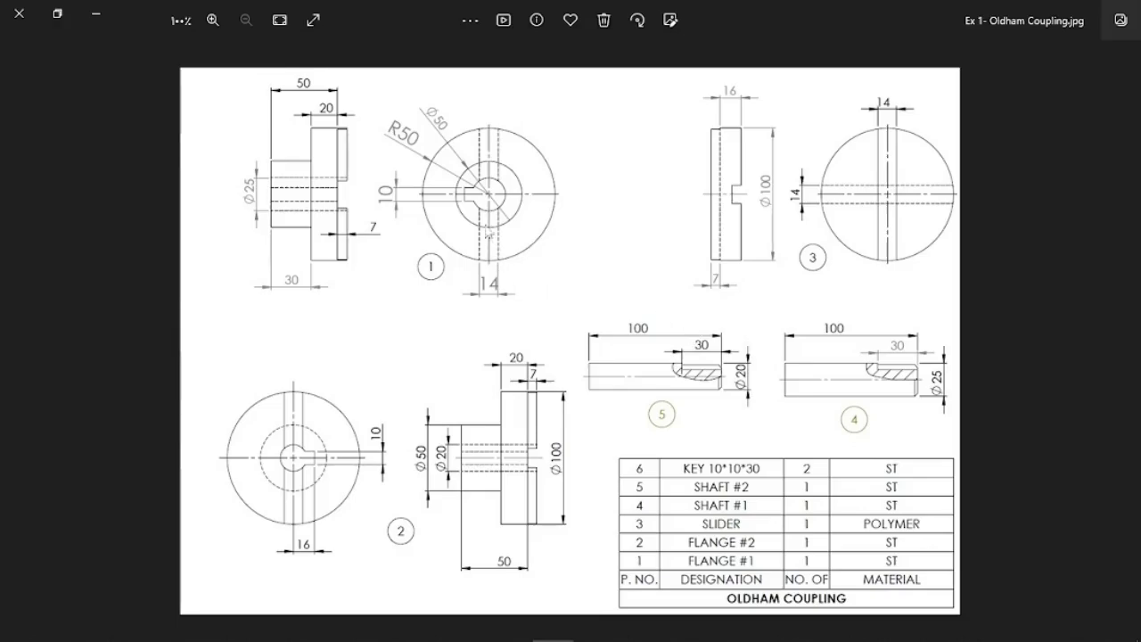
key(alt+Tab)
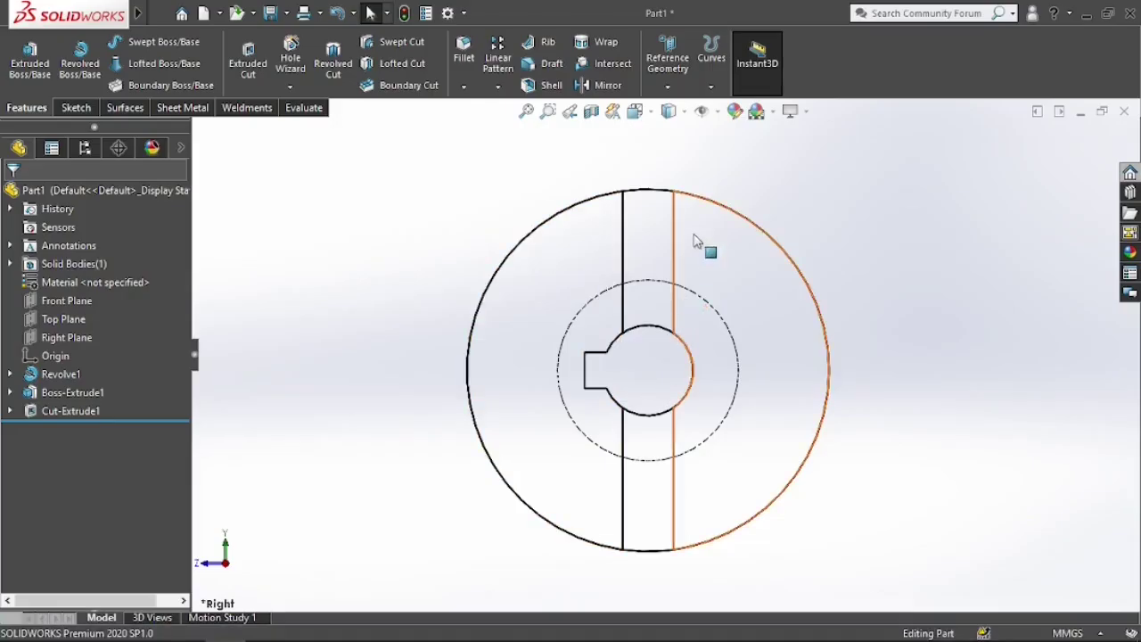
key(alt+Tab)
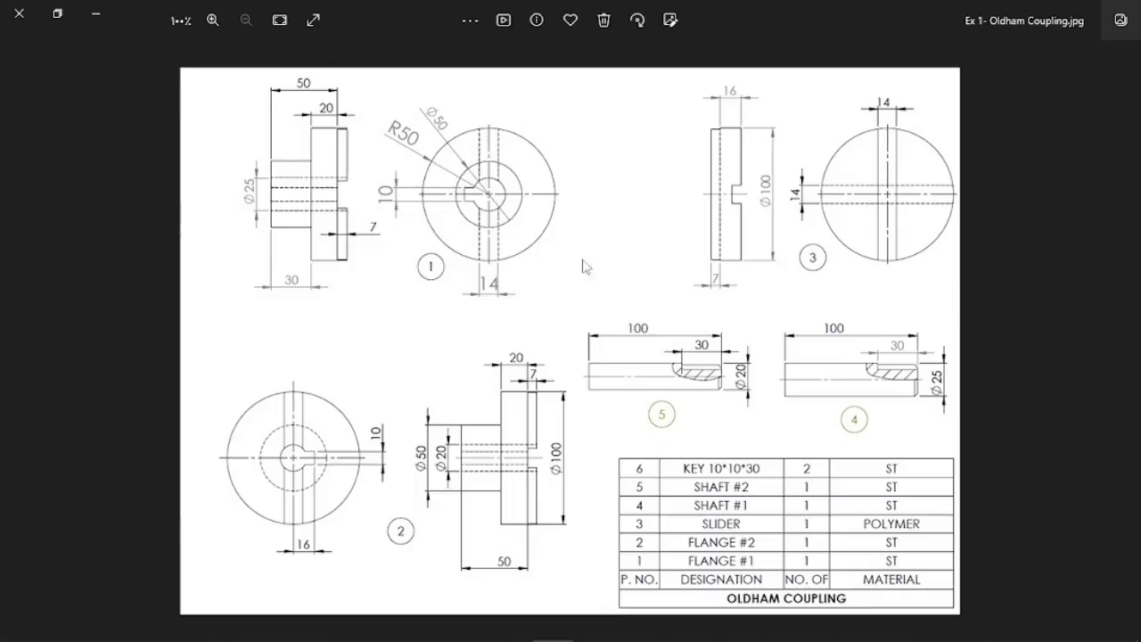
key(alt+Tab)
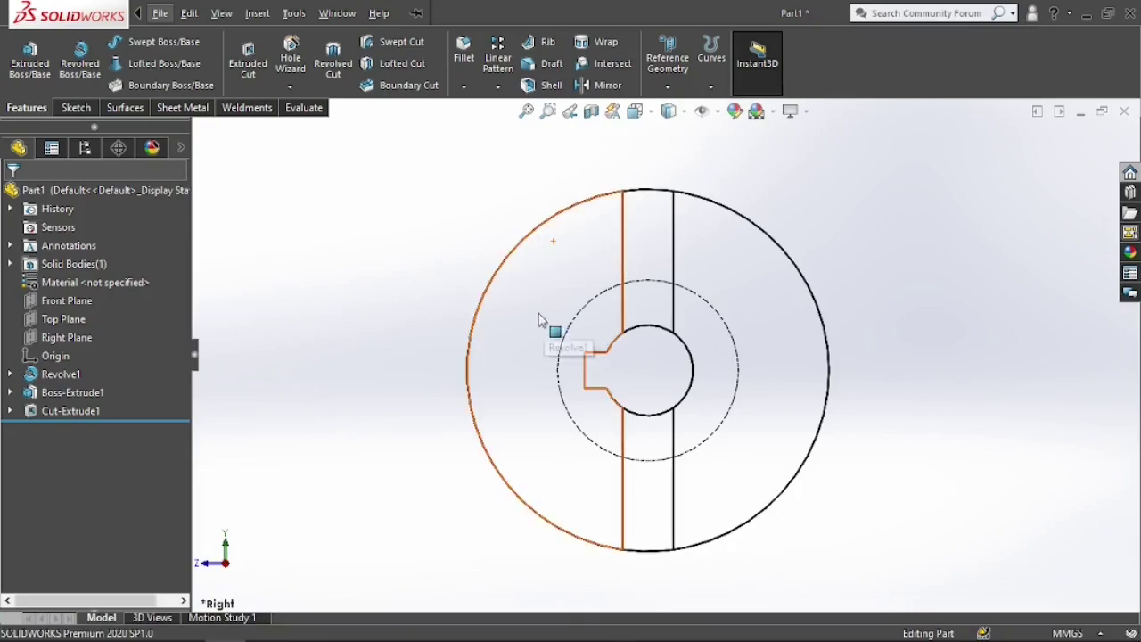
Turn the part around and view it normal to the flange's hub-side face
middle_drag(540, 321, 719, 324)
click(718, 322)
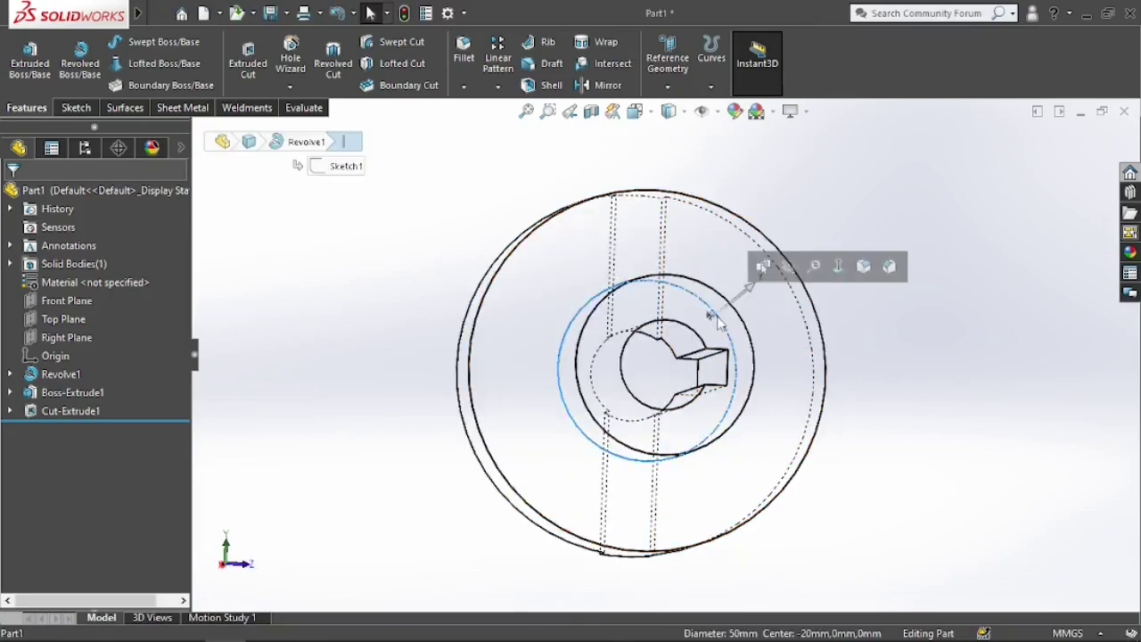
key(ctrl+8)
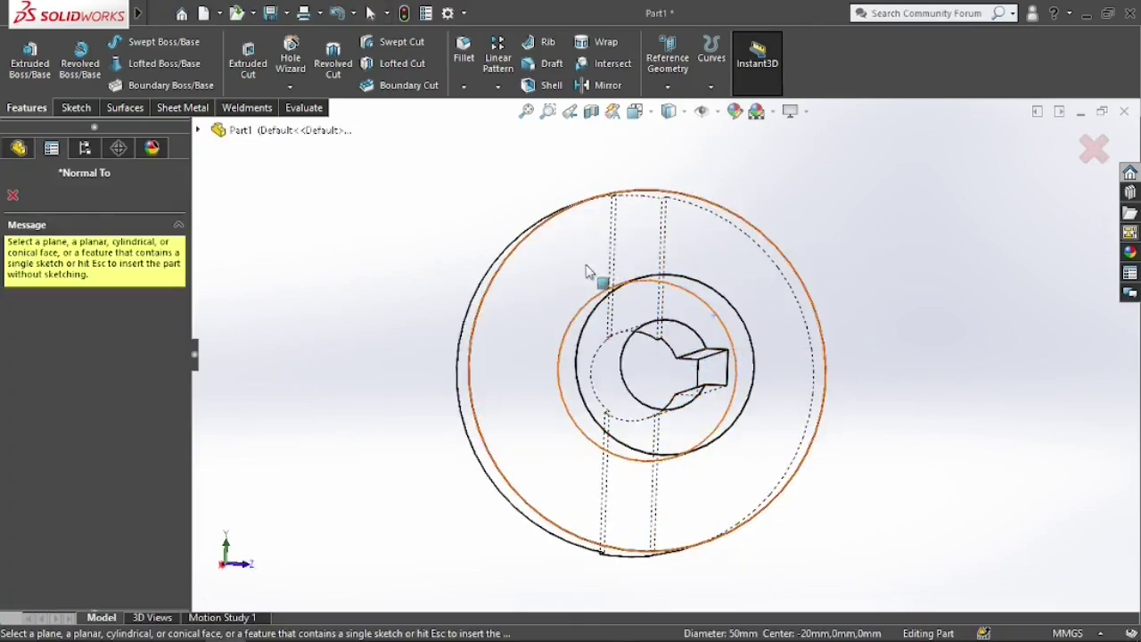
click(588, 272)
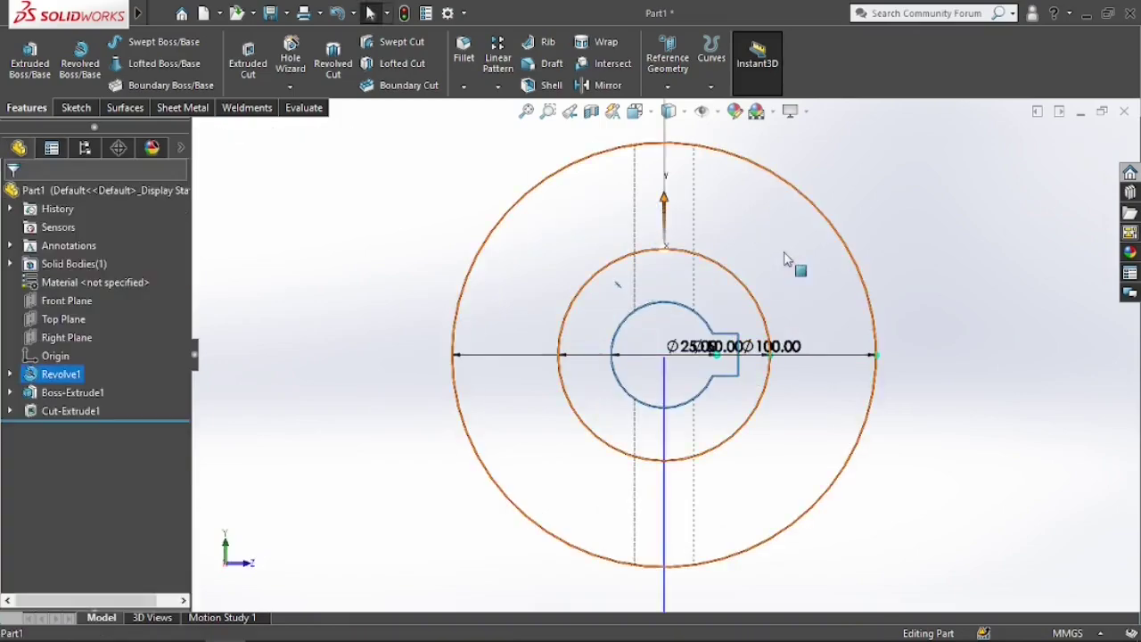
click(383, 275)
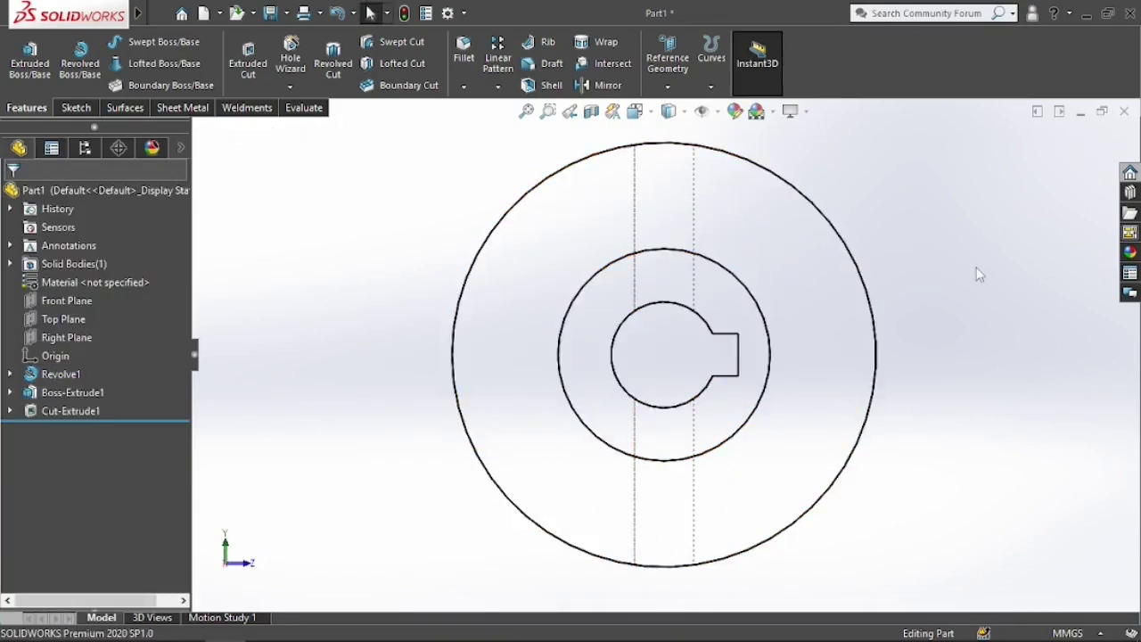
Compare the hub-side view's keyway position, circles and hidden strip lines with part 1's end view in the reference drawing
key(alt+Tab)
key(alt+Tab)
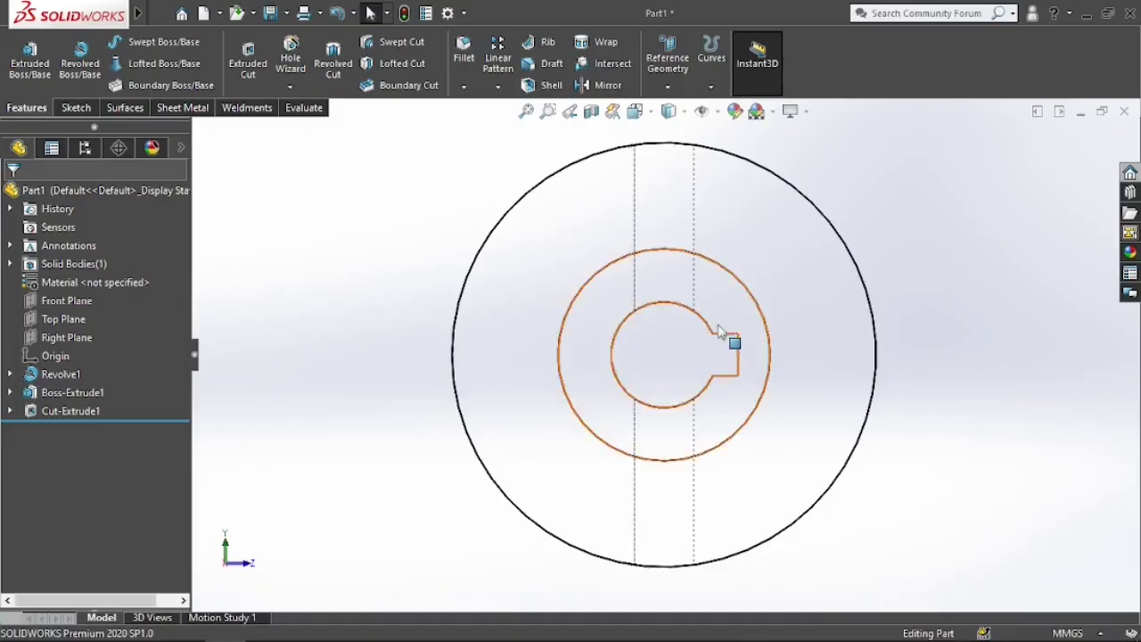
key(alt+Tab)
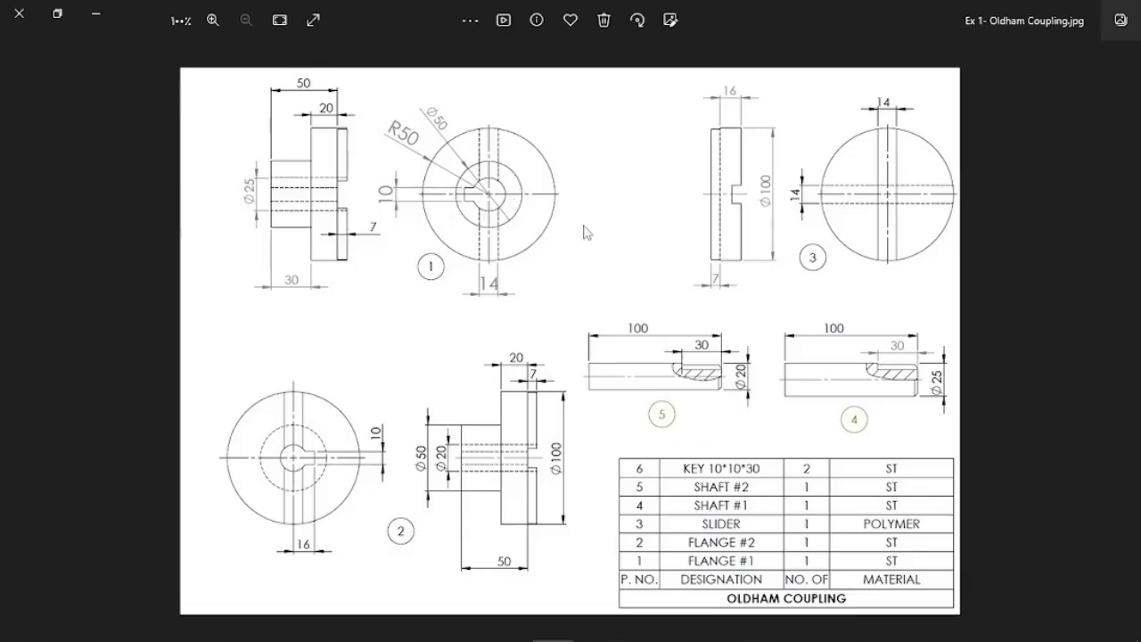
scroll(532, 263, up, 2)
scroll(449, 213, down, 2)
key(alt+Tab)
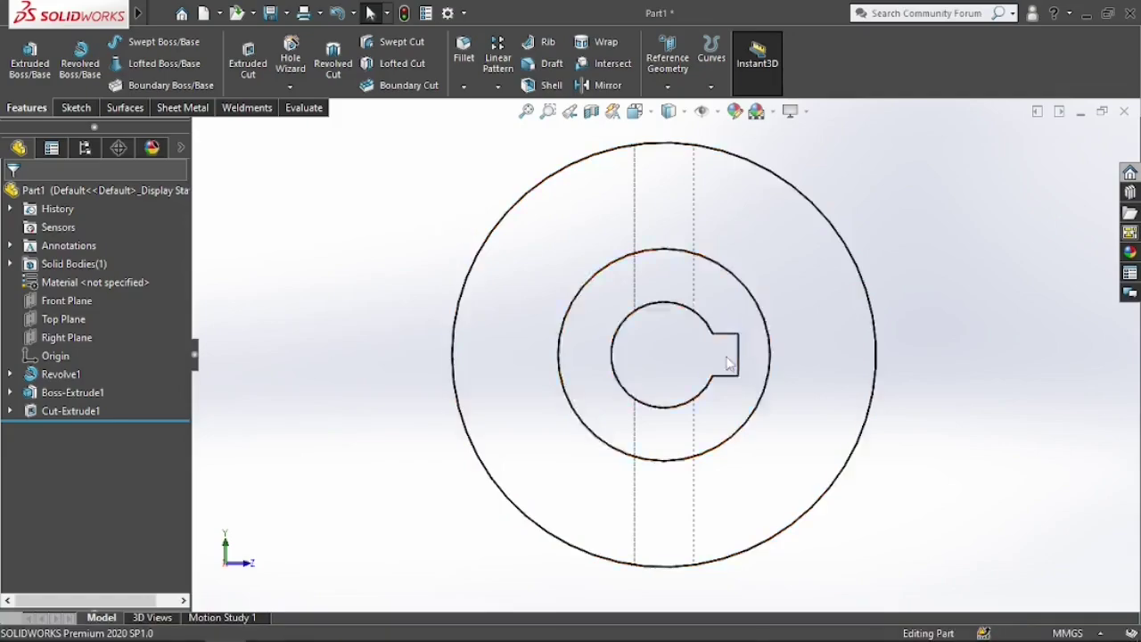
scroll(728, 360, up, 4)
scroll(726, 362, down, 3)
scroll(570, 316, down, 1)
key(alt+Tab)
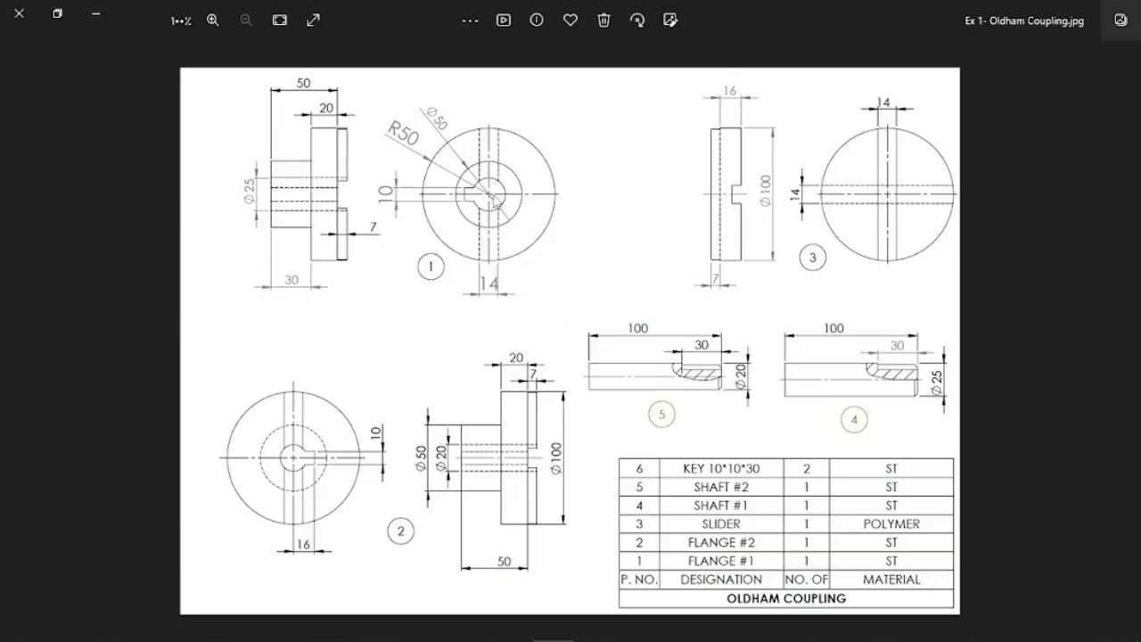
key(alt+Tab)
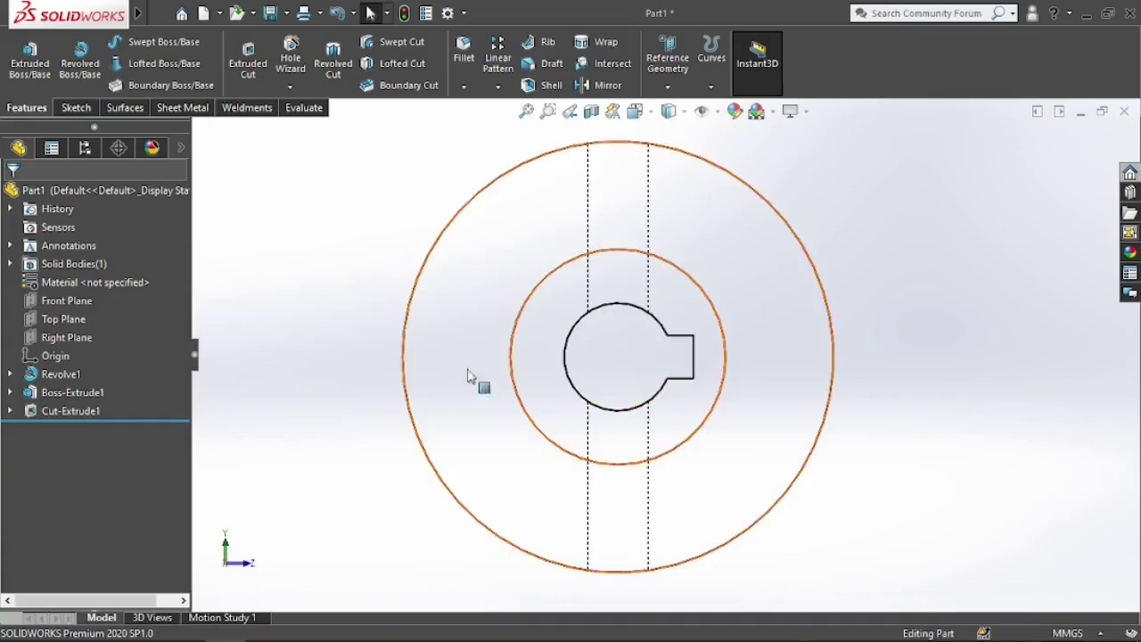
scroll(636, 364, up, 2)
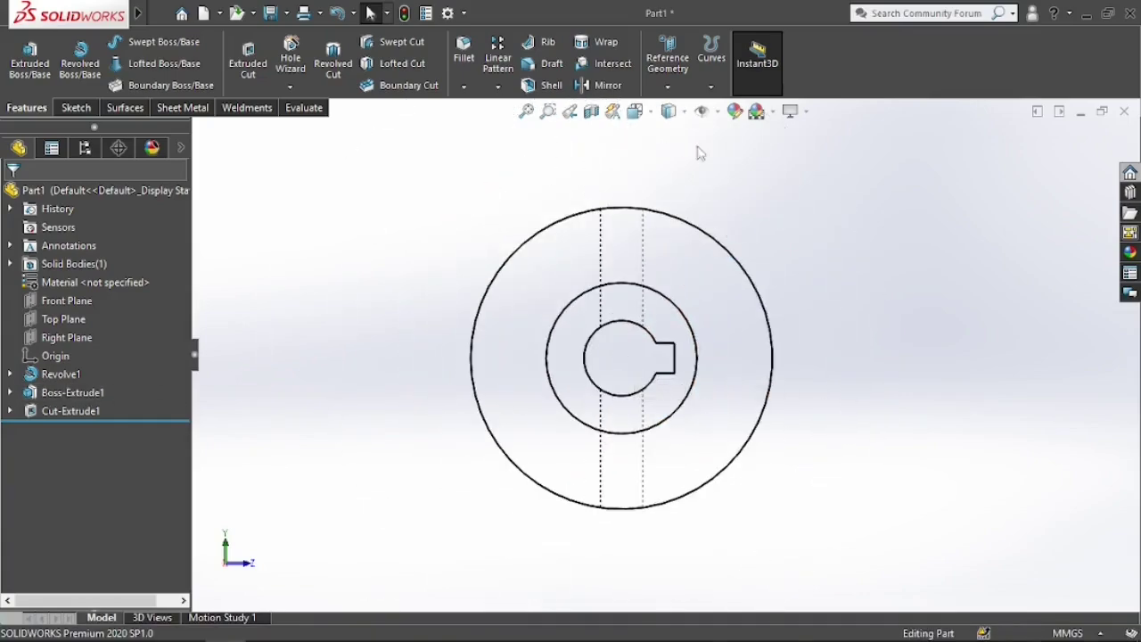
Change the display style to Shaded With Edges and show the part in the isometric view
click(669, 110)
click(671, 184)
scroll(648, 318, up, 2)
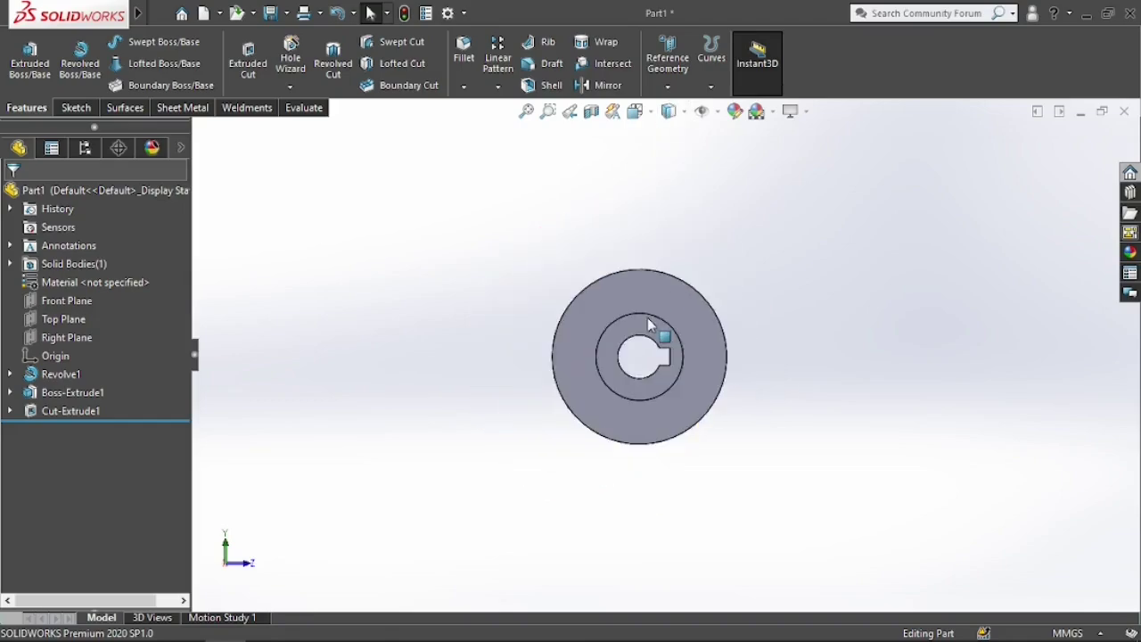
key(ctrl+7)
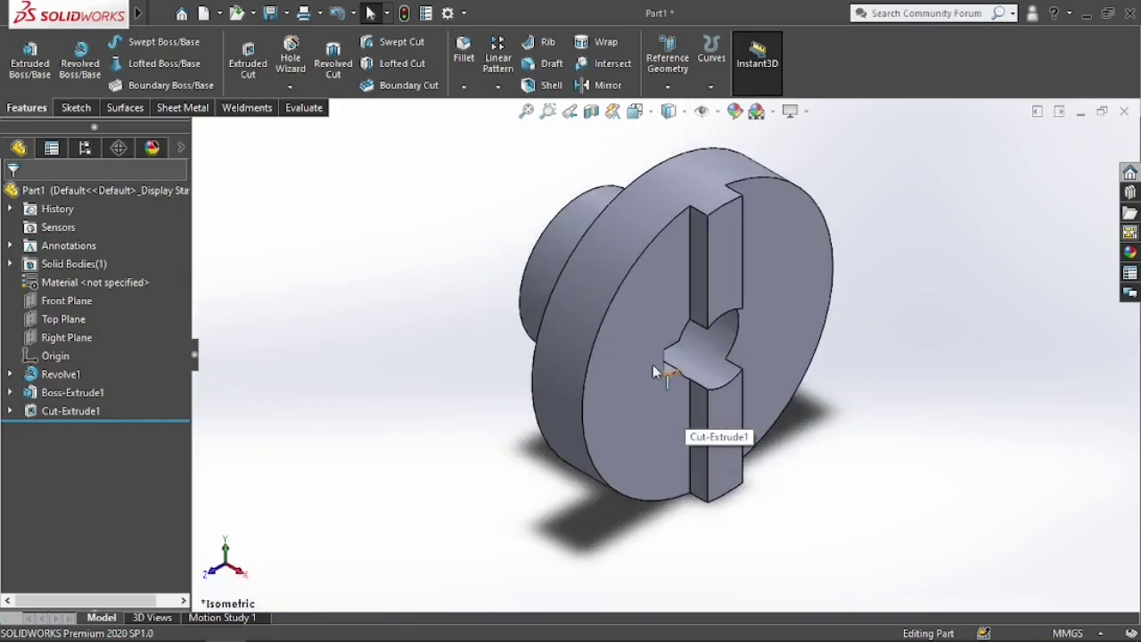
Open the keyway cut's sketch for editing and view it normal to the sketch plane
click(11, 412)
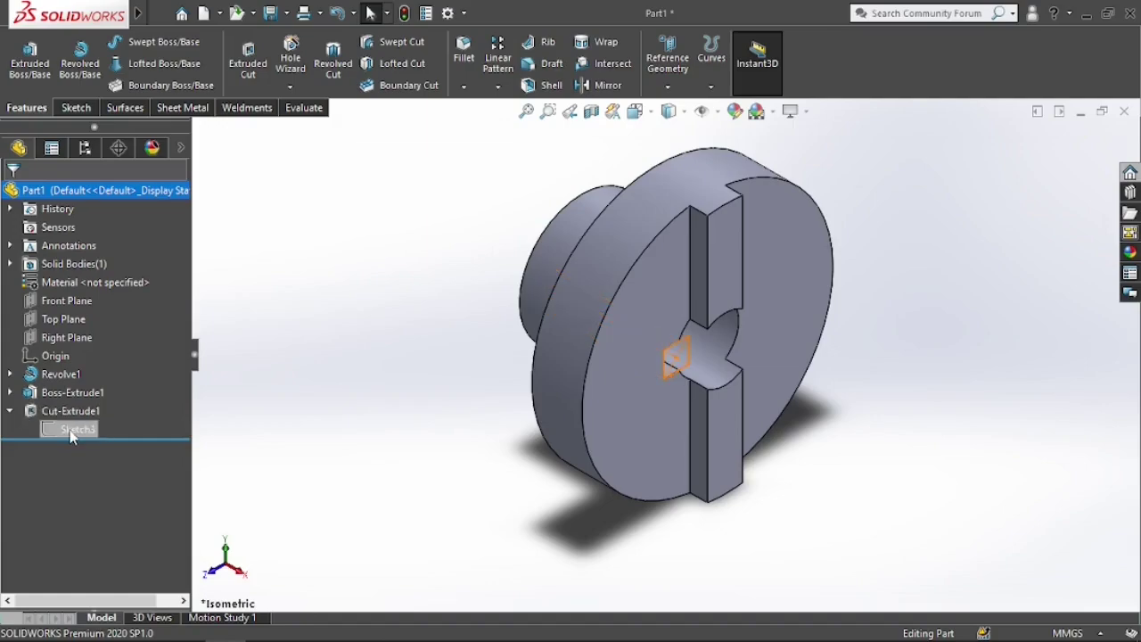
right_click(73, 432)
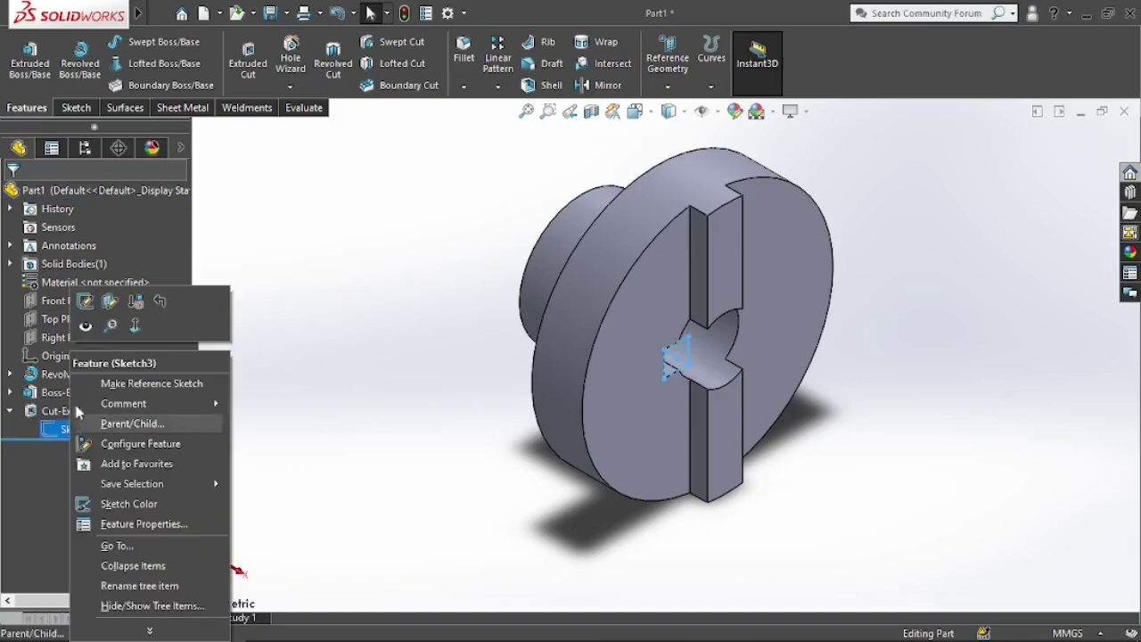
click(93, 311)
scroll(749, 392, down, 5)
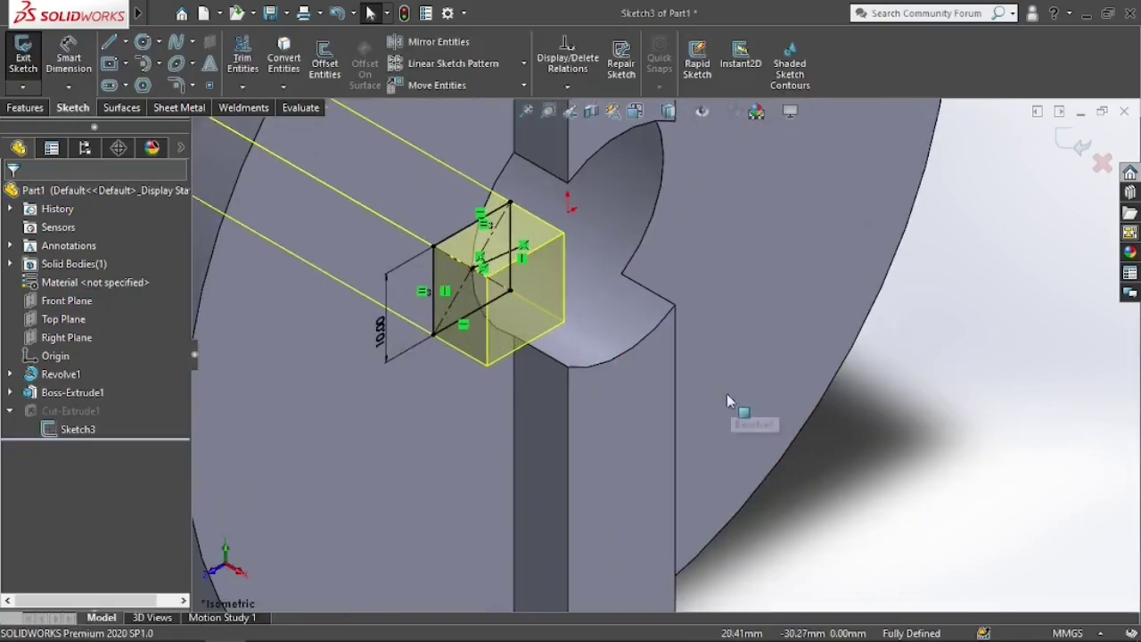
scroll(604, 443, up, 3)
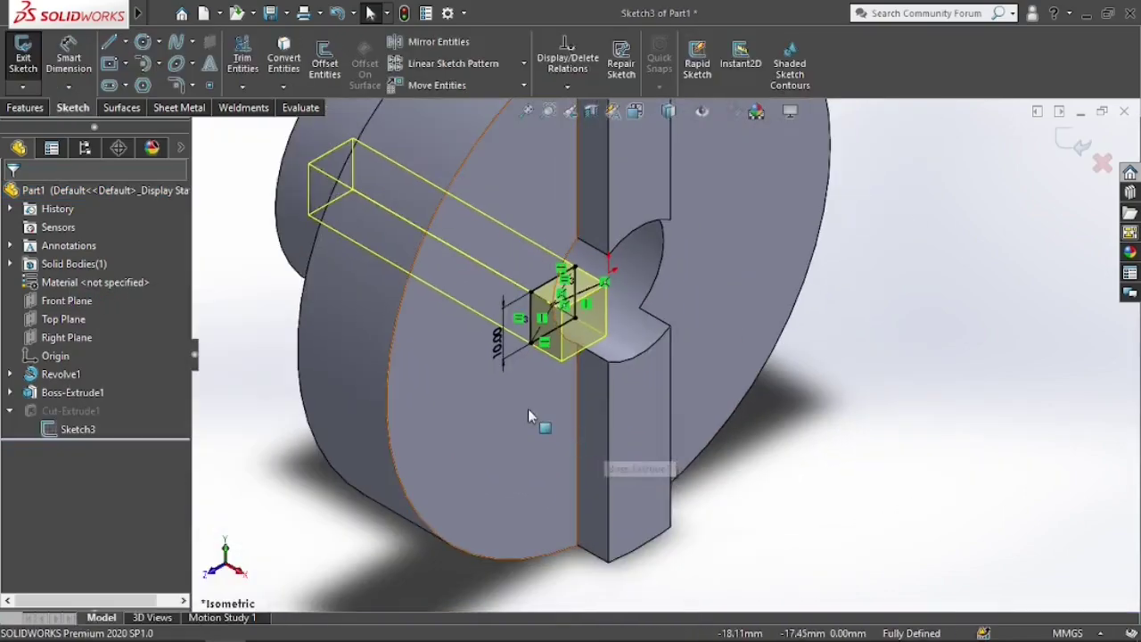
scroll(477, 361, up, 5)
scroll(569, 342, down, 7)
middle_drag(594, 362, 573, 351)
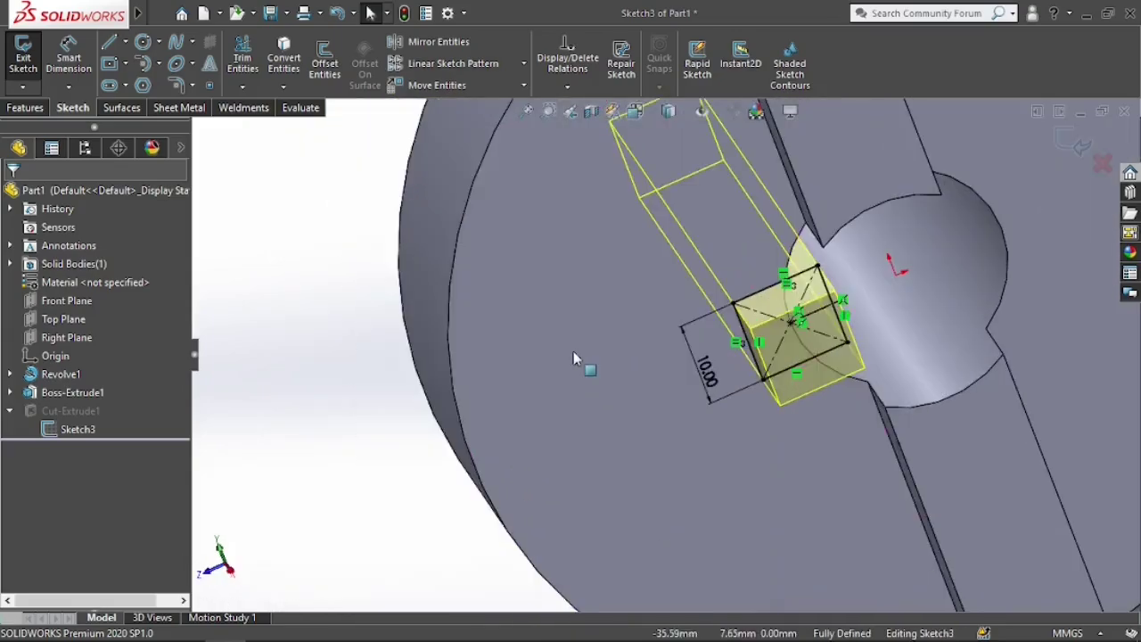
key(ctrl+8)
Delete the relations that hold the keyway square's centre on the bore edge
click(705, 278)
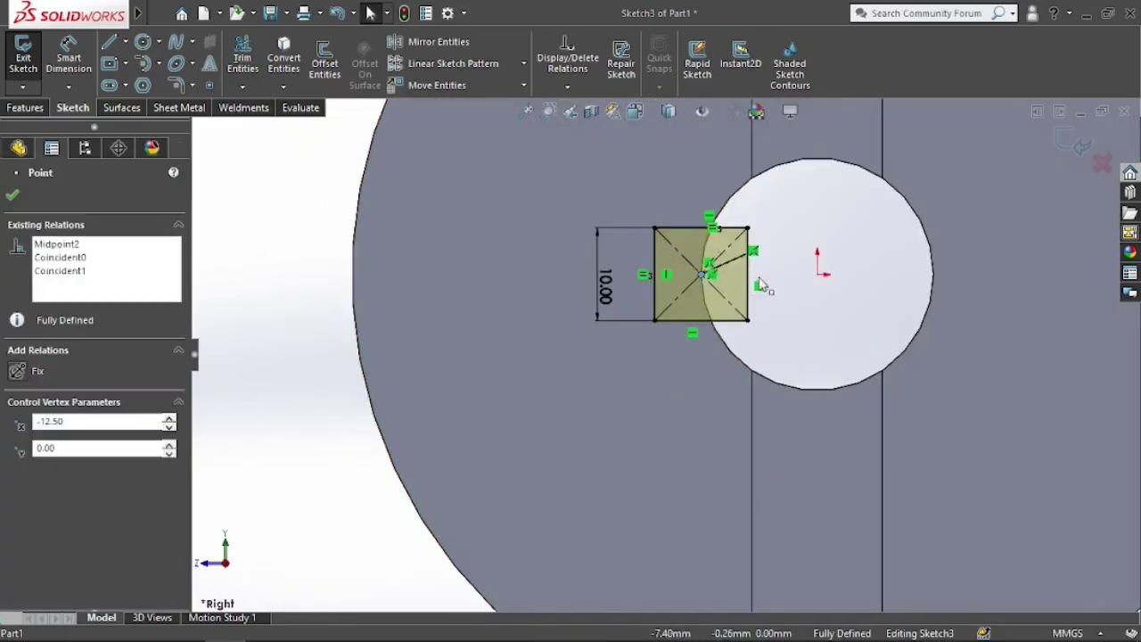
key(Delete)
click(713, 278)
key(Delete)
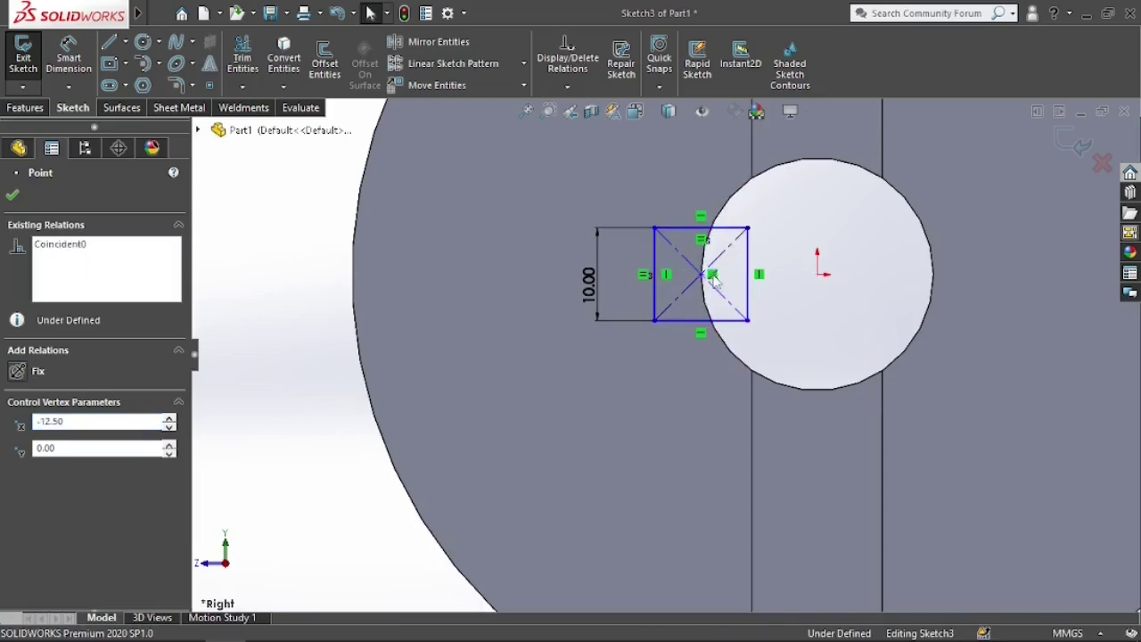
Move the loose sketch point to the midpoint of the bore's opposite edge and shift the 10 mm square over to it
mouse_move(713, 278)
mouse_down()
mouse_move(862, 279)
mouse_move(725, 296)
mouse_move(710, 288)
mouse_move(713, 298)
mouse_move(698, 276)
mouse_move(719, 299)
mouse_move(698, 276)
mouse_move(715, 286)
mouse_up()
drag(713, 278, 759, 281)
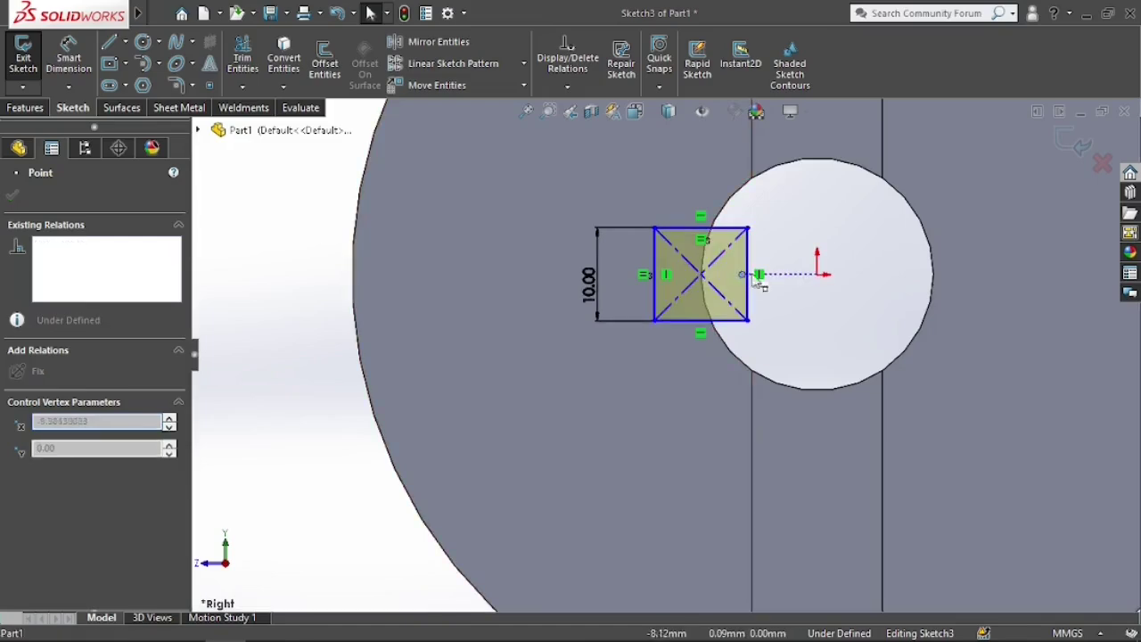
drag(934, 279, 934, 276)
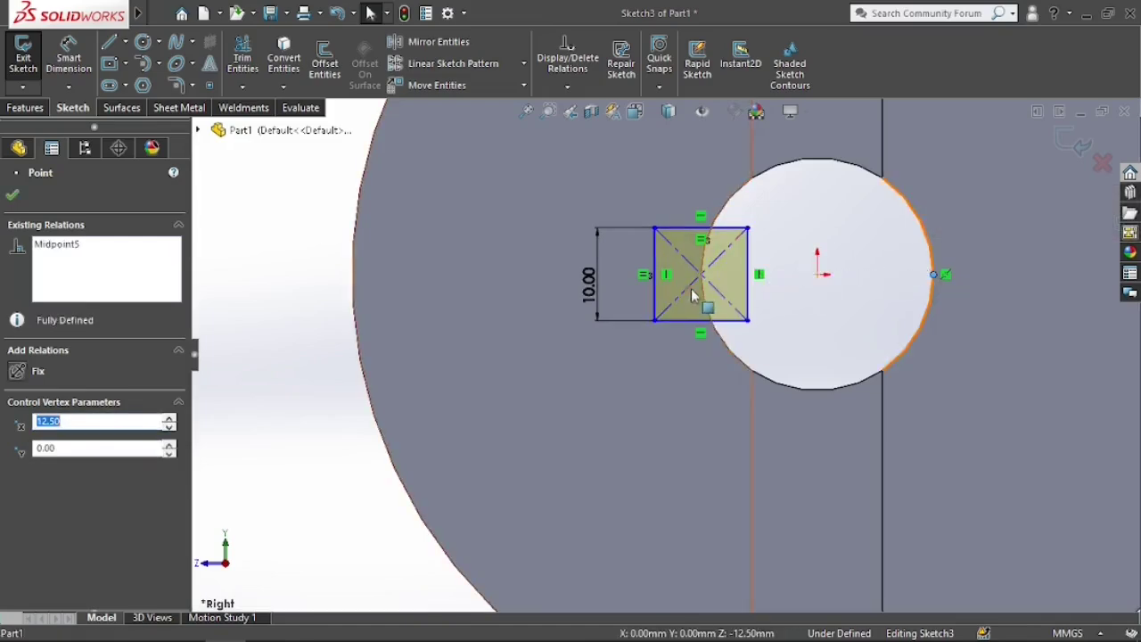
drag(752, 269, 980, 273)
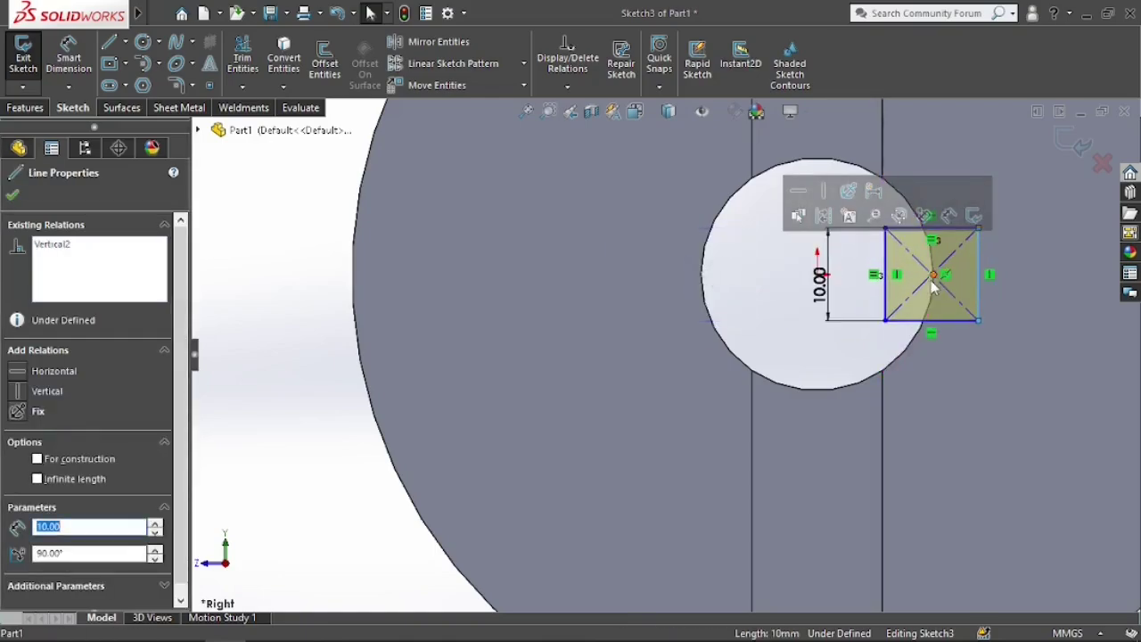
Add a Coincident relation between the centre of the square's diagonals and the point on the bore edge
scroll(959, 286, down, 10)
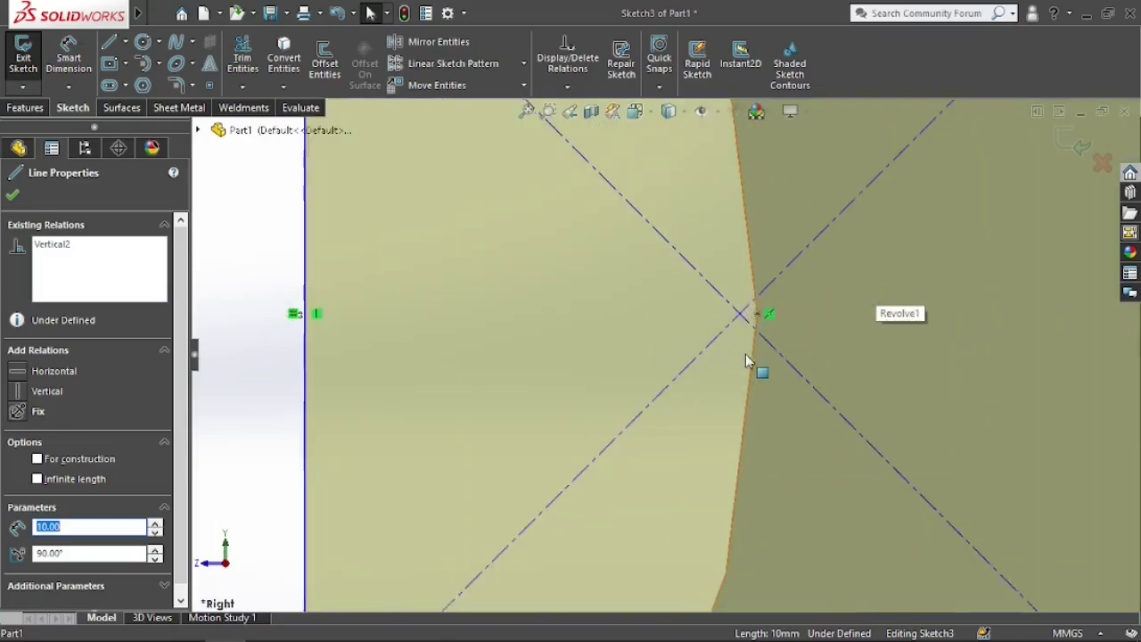
click(753, 295)
key(Delete)
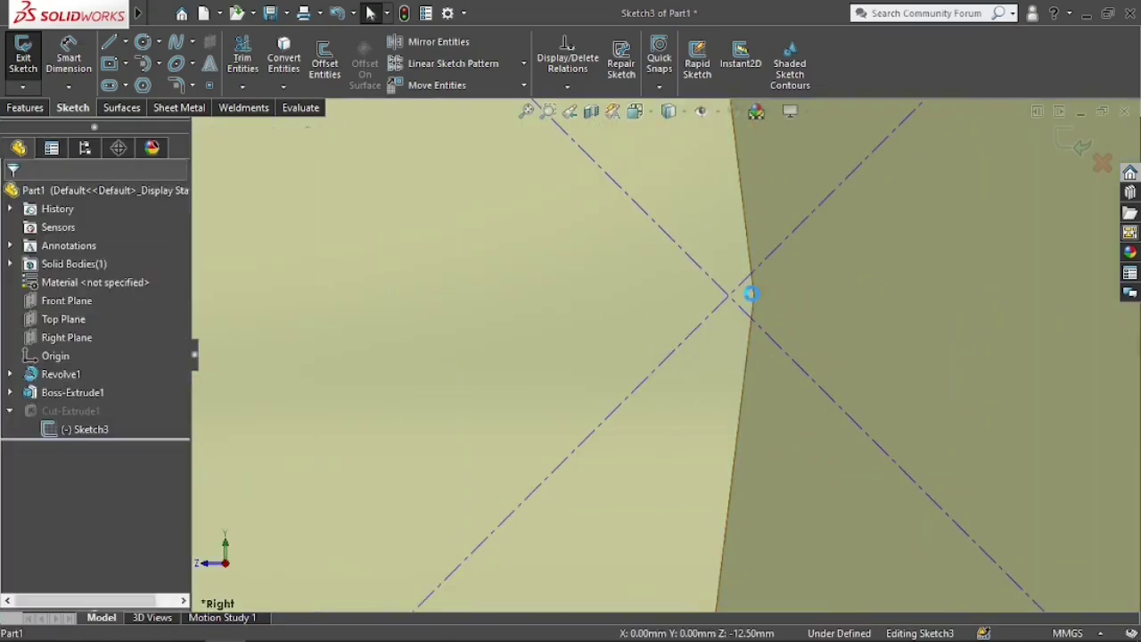
click(729, 303)
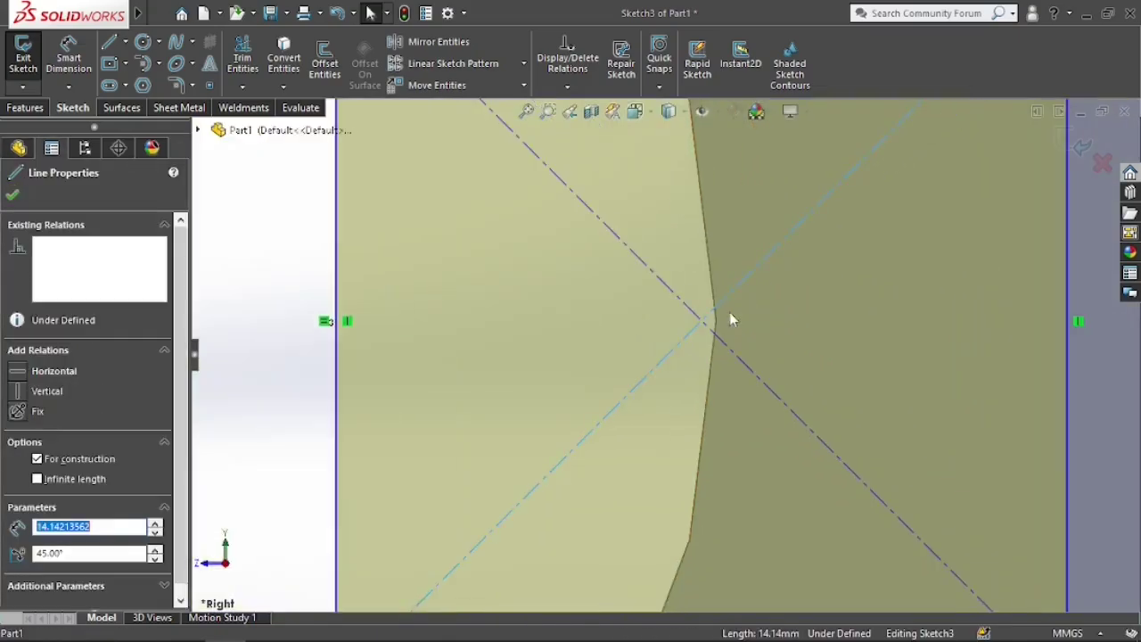
scroll(710, 346, up, 5)
scroll(669, 354, down, 5)
scroll(667, 354, down, 2)
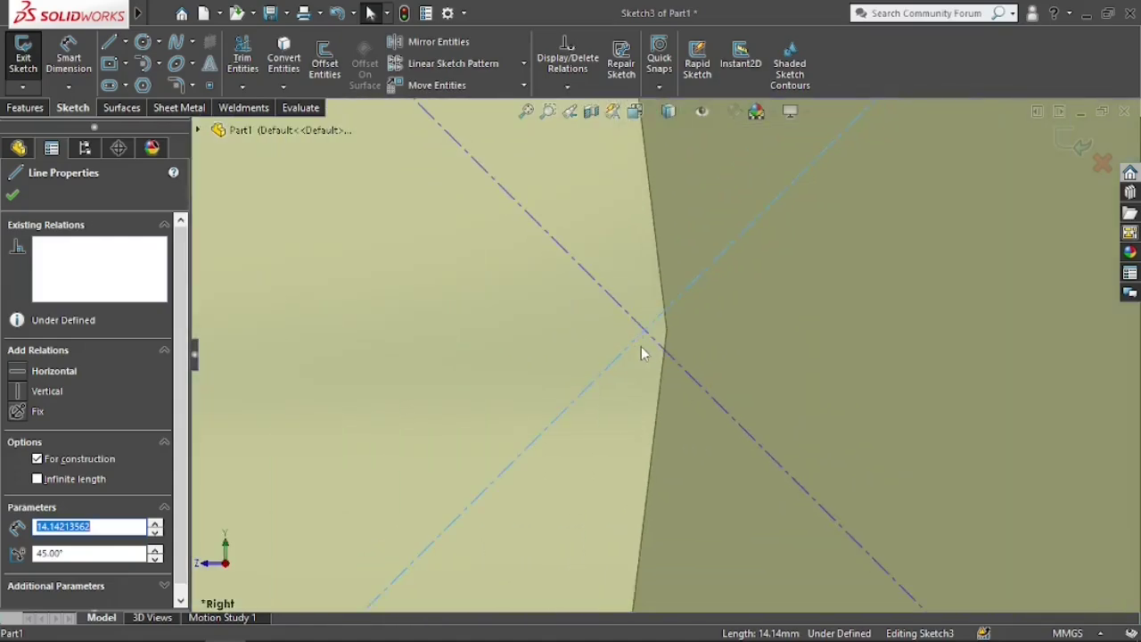
key(Escape)
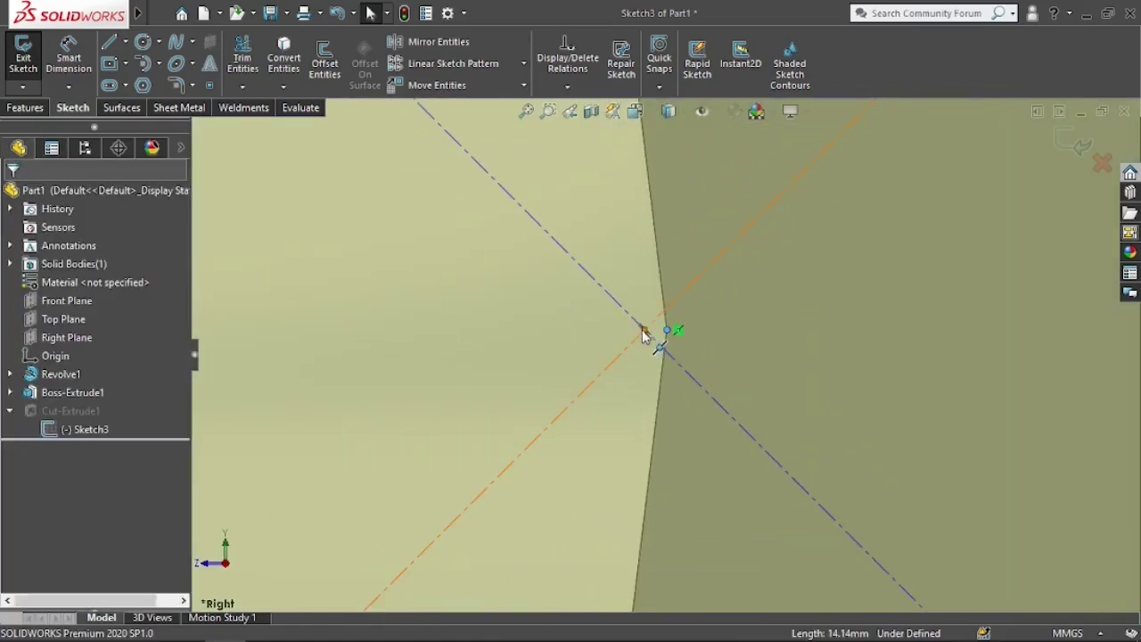
click(654, 339)
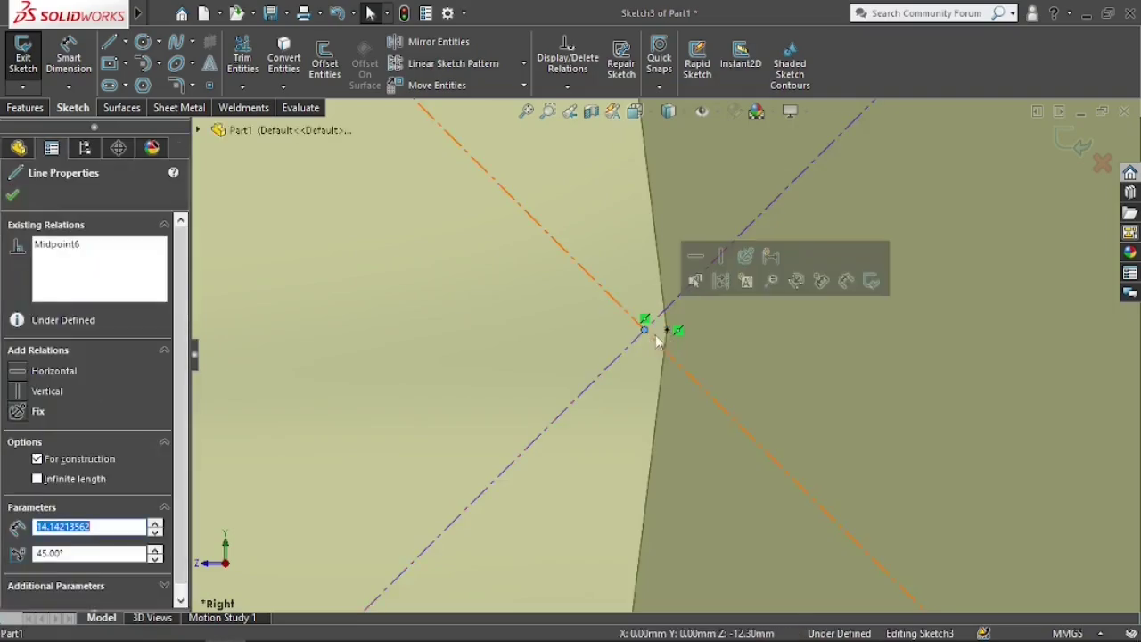
click(668, 332)
ctrl+click(645, 330)
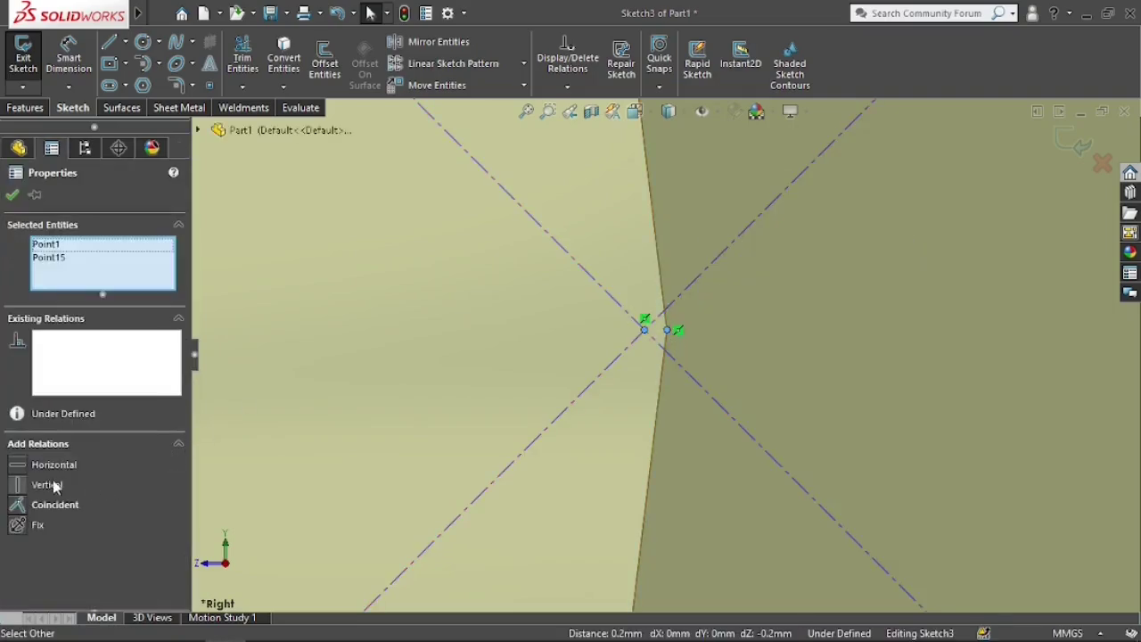
click(53, 508)
Examine the relocated keyway square and its cut preview from an angle and normal to the sketch, checking its centre on the bore edge
scroll(388, 493, up, 5)
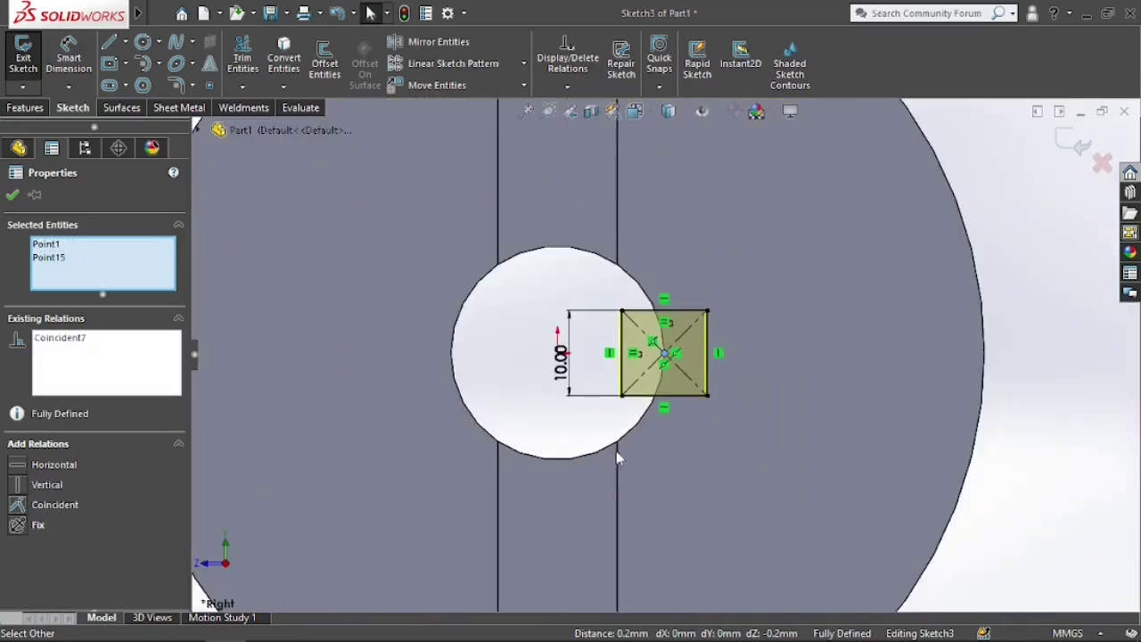
scroll(616, 452, down, 2)
scroll(641, 389, down, 2)
scroll(611, 318, up, 2)
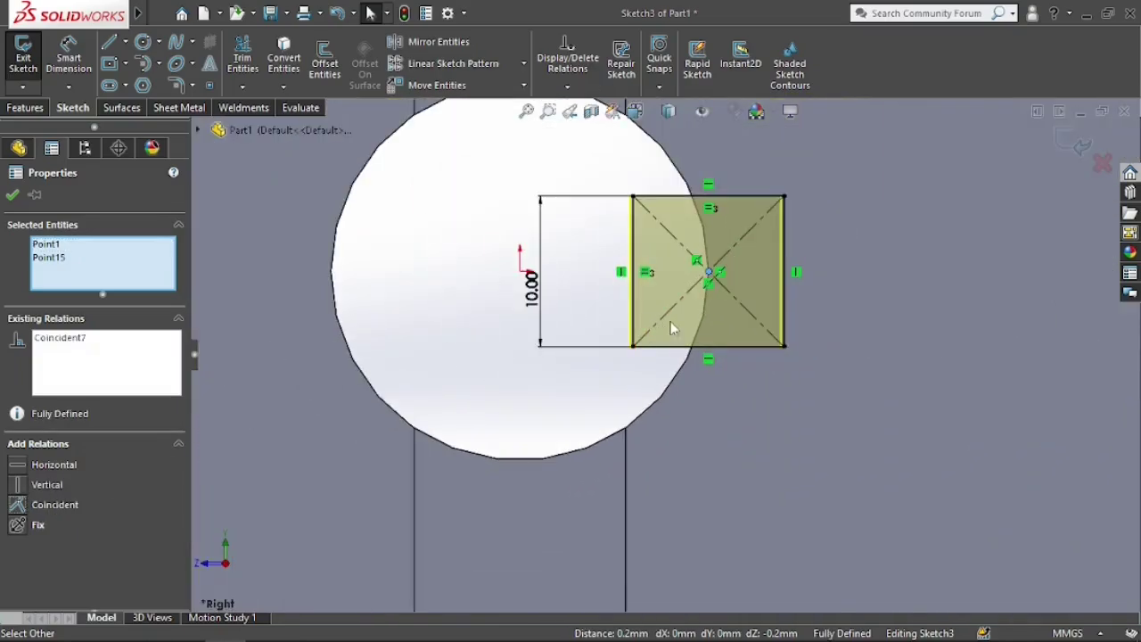
scroll(670, 322, down, 1)
middle_drag(667, 321, 700, 326)
scroll(674, 335, up, 6)
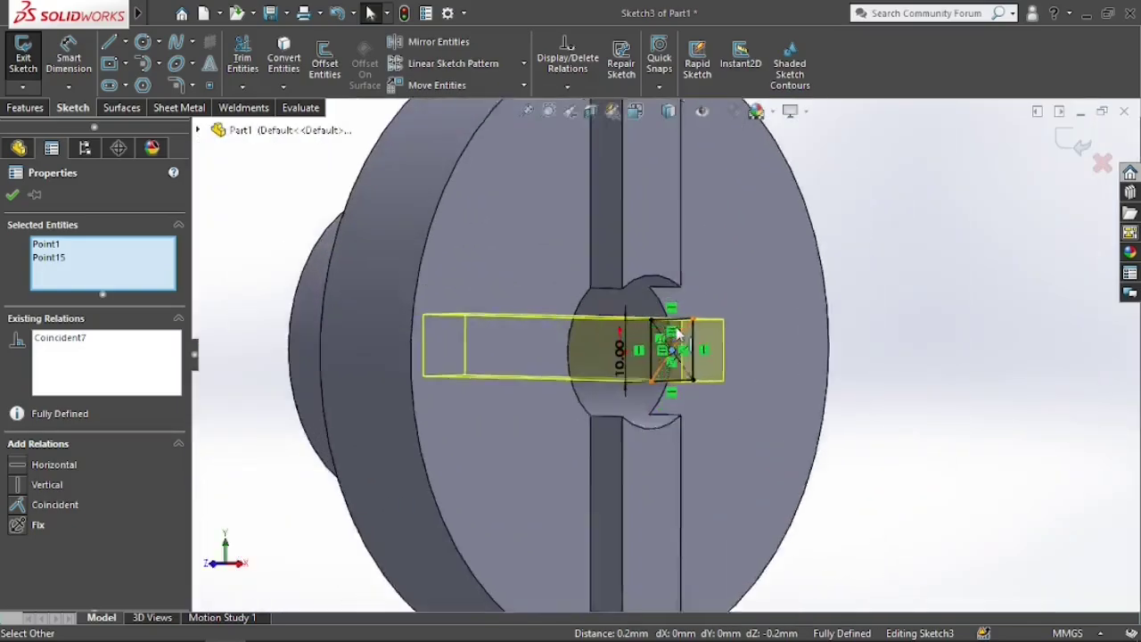
scroll(678, 335, down, 3)
scroll(619, 382, up, 3)
scroll(615, 377, down, 1)
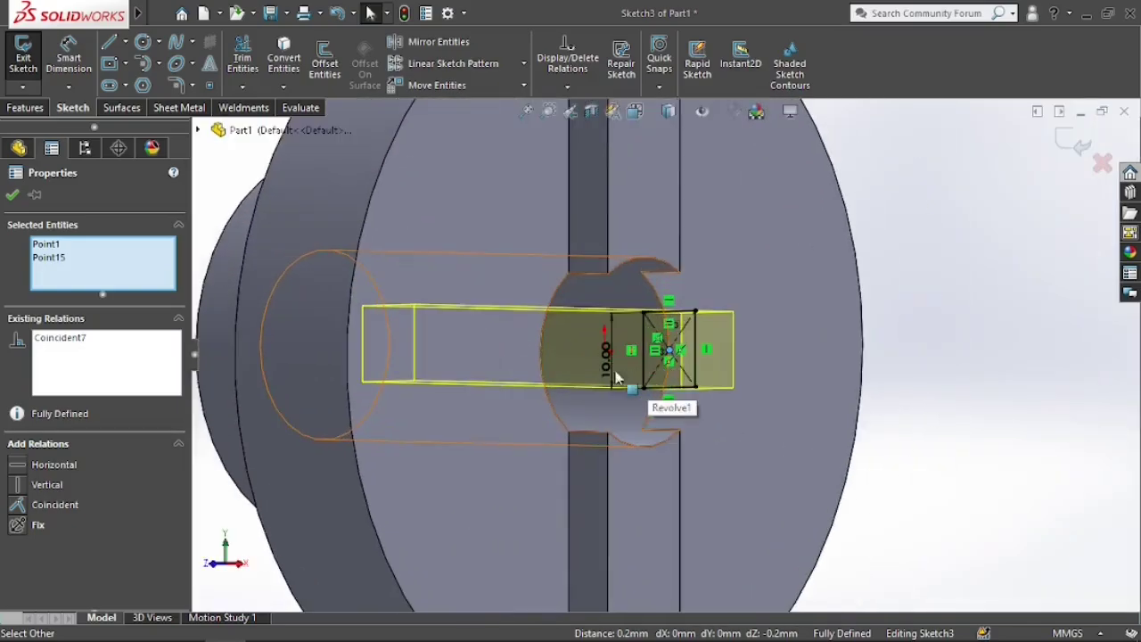
scroll(615, 377, up, 3)
scroll(568, 385, down, 3)
scroll(716, 349, up, 2)
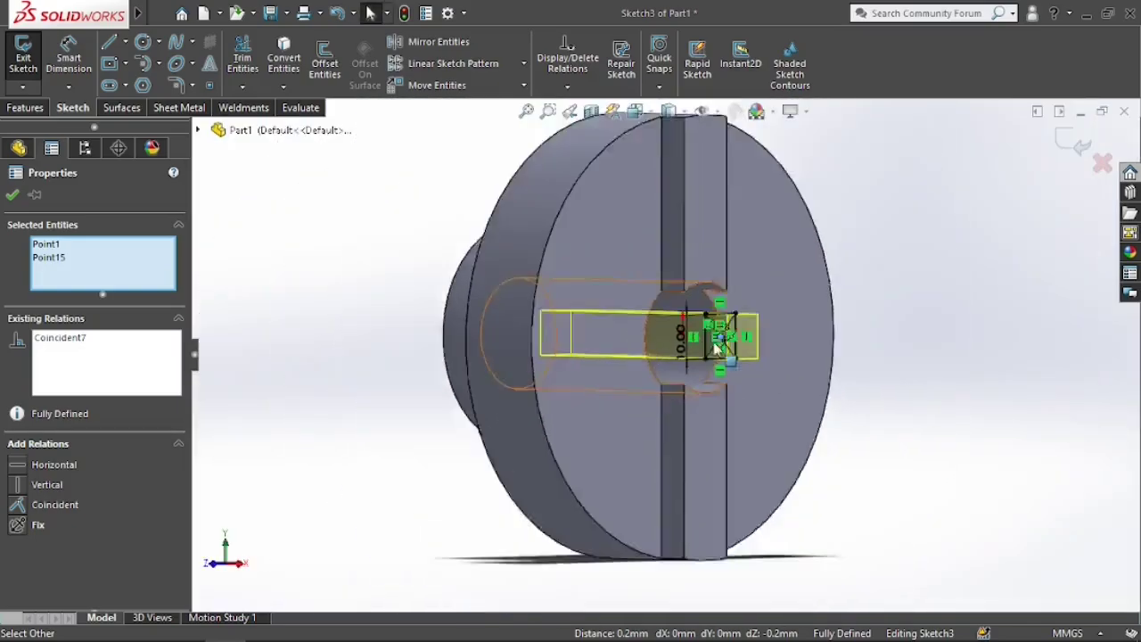
scroll(716, 350, up, 1)
scroll(703, 348, down, 5)
scroll(634, 347, up, 3)
key(ctrl+8)
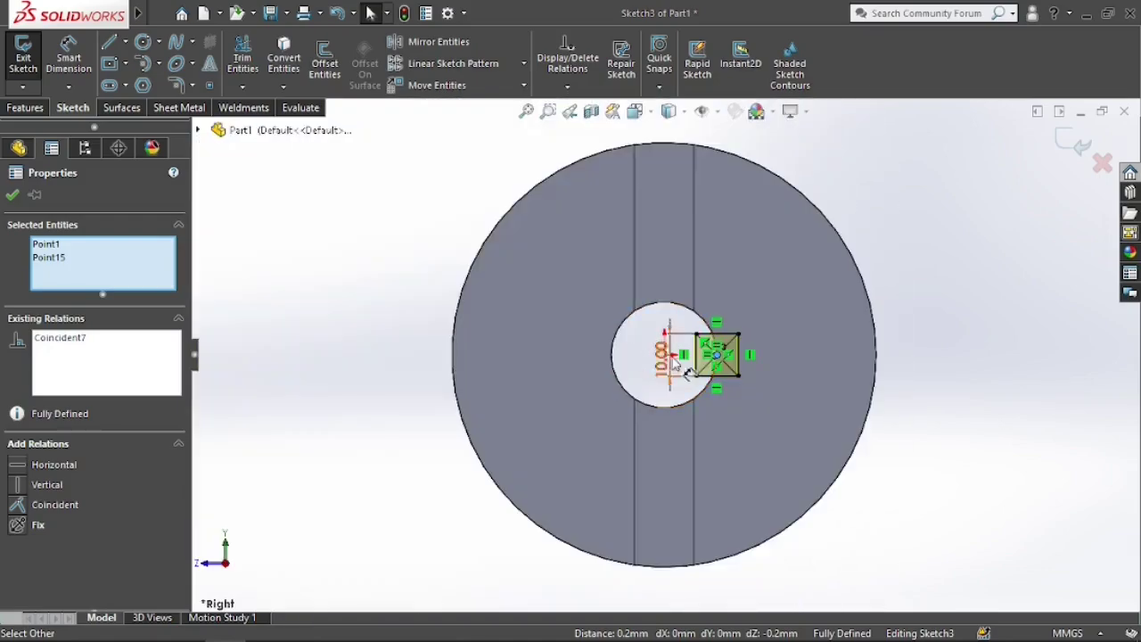
scroll(687, 373, down, 5)
scroll(726, 356, up, 2)
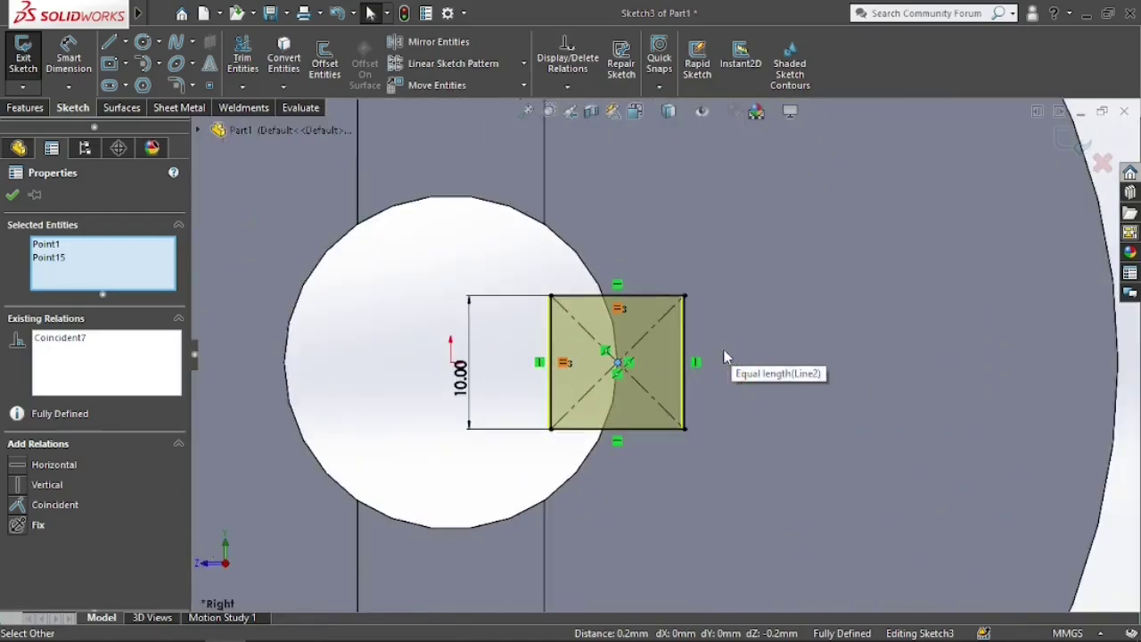
scroll(624, 362, down, 5)
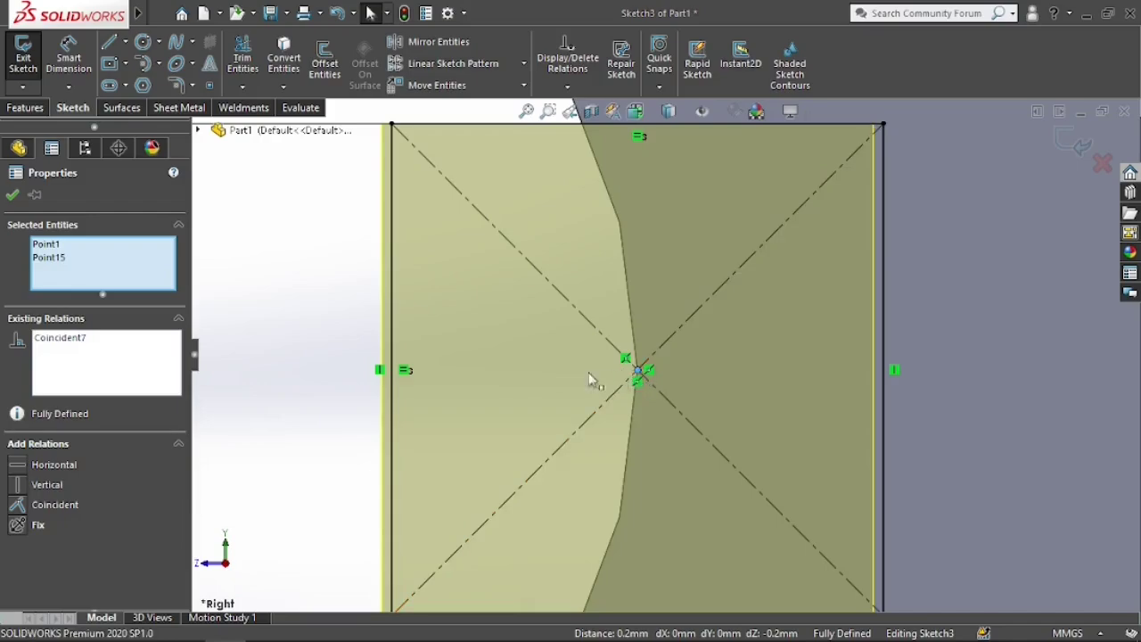
drag(637, 370, 356, 358)
scroll(644, 372, up, 4)
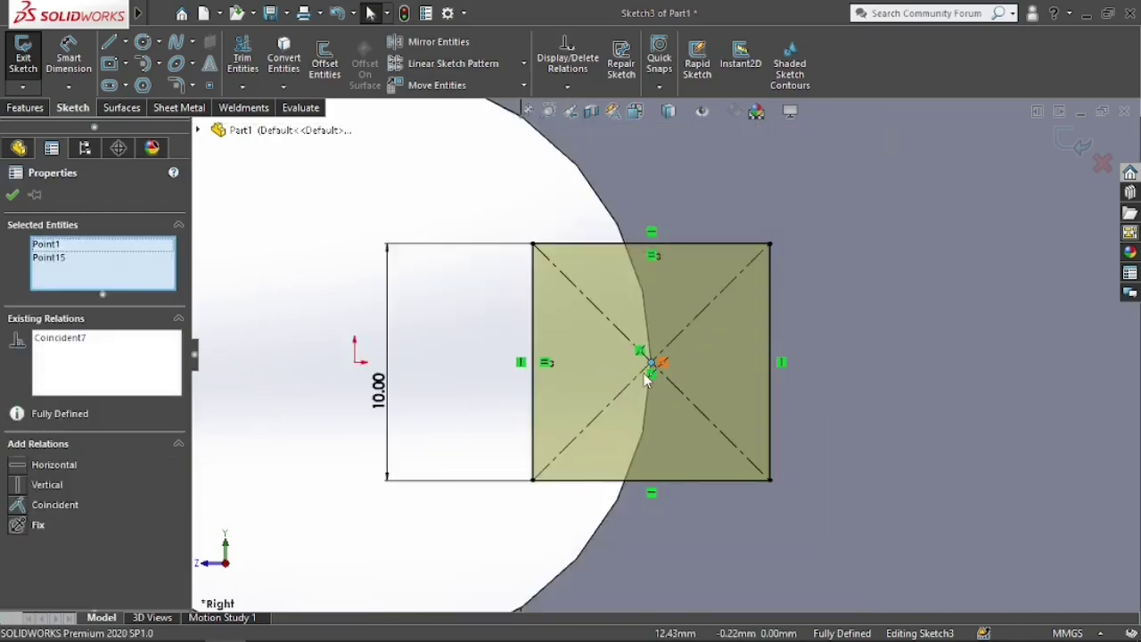
scroll(649, 379, up, 4)
Exit the keyway sketch to rebuild the cut on the opposite side of the bore, and inspect it in the isometric view
key(ctrl+7)
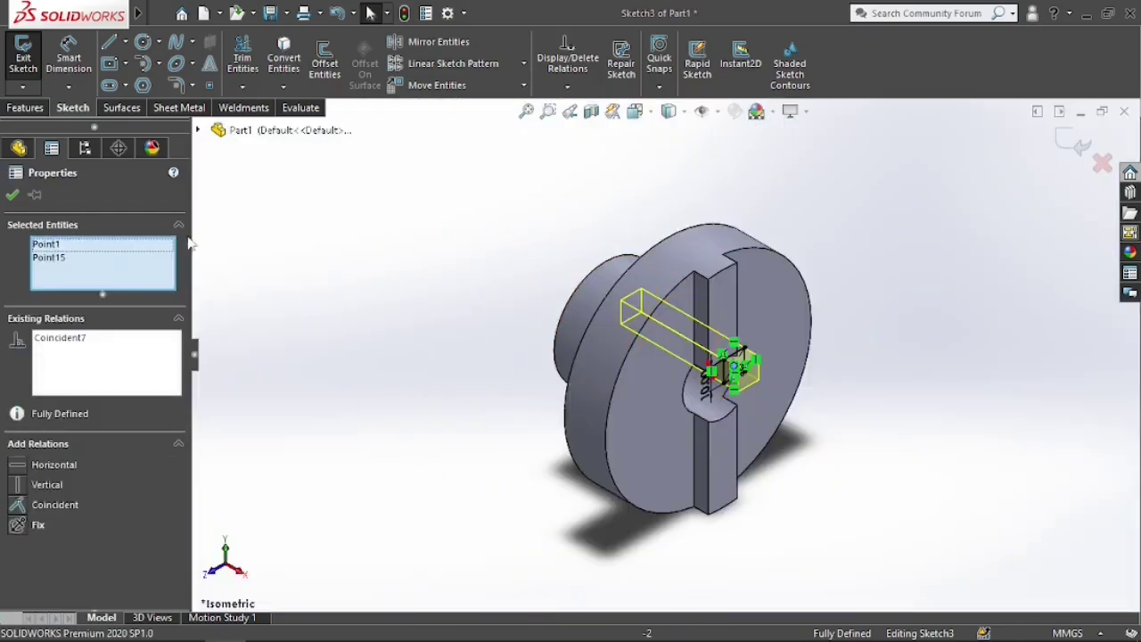
click(12, 195)
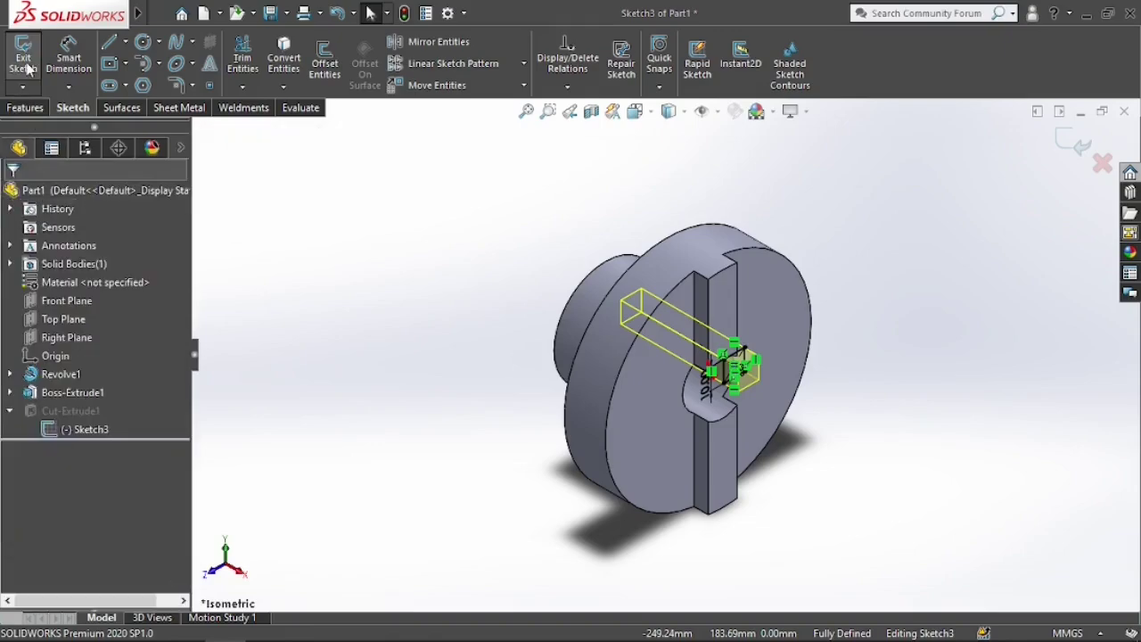
click(23, 54)
scroll(744, 379, down, 3)
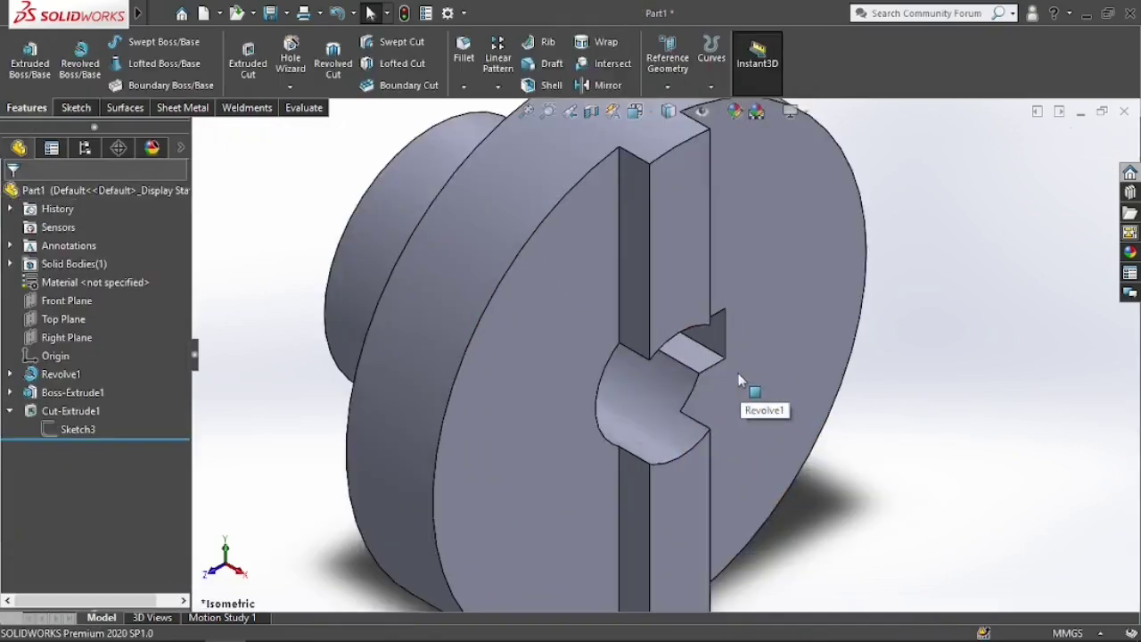
scroll(737, 373, up, 3)
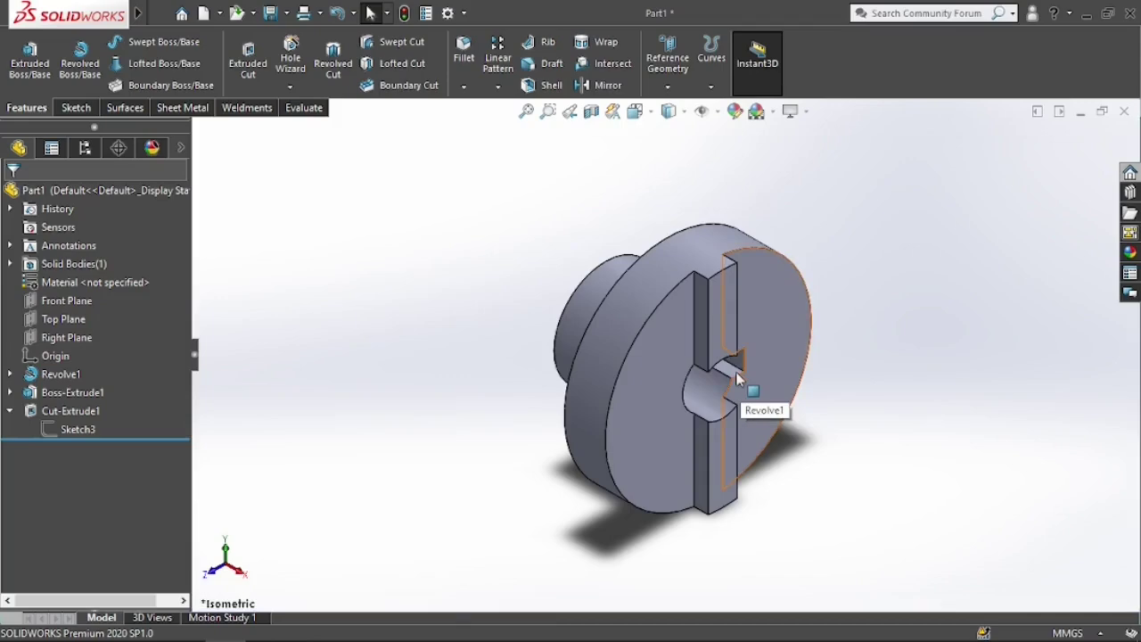
View the part from the front, turn it to the hub side and view the flange's hub-side face normal
key(ctrl+1)
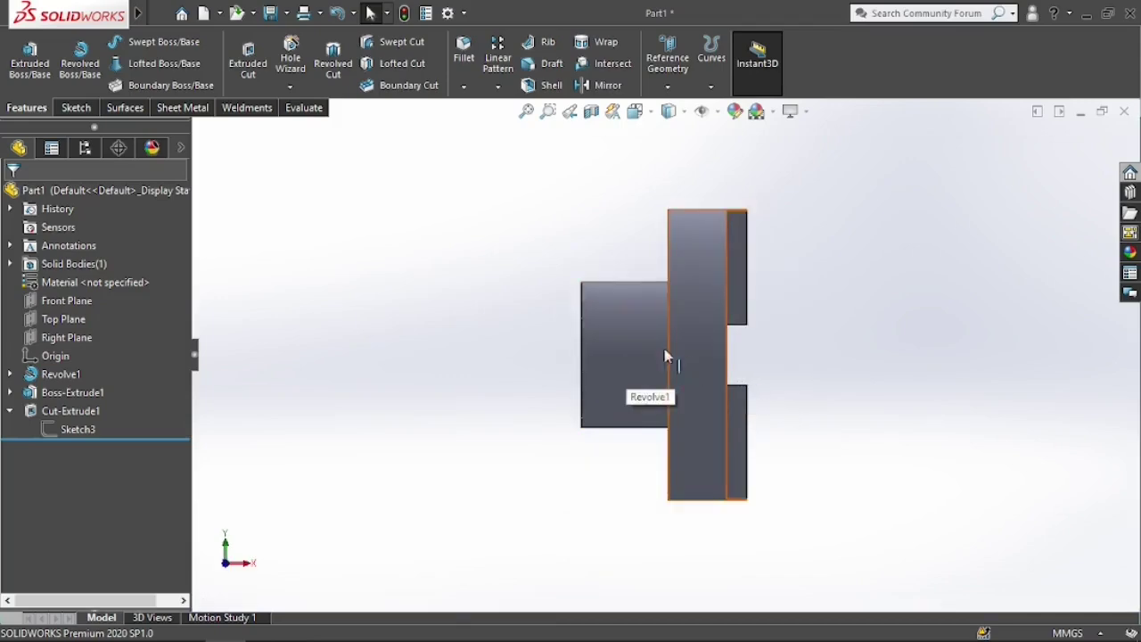
scroll(680, 366, up, 3)
scroll(727, 394, down, 4)
middle_drag(592, 334, 643, 328)
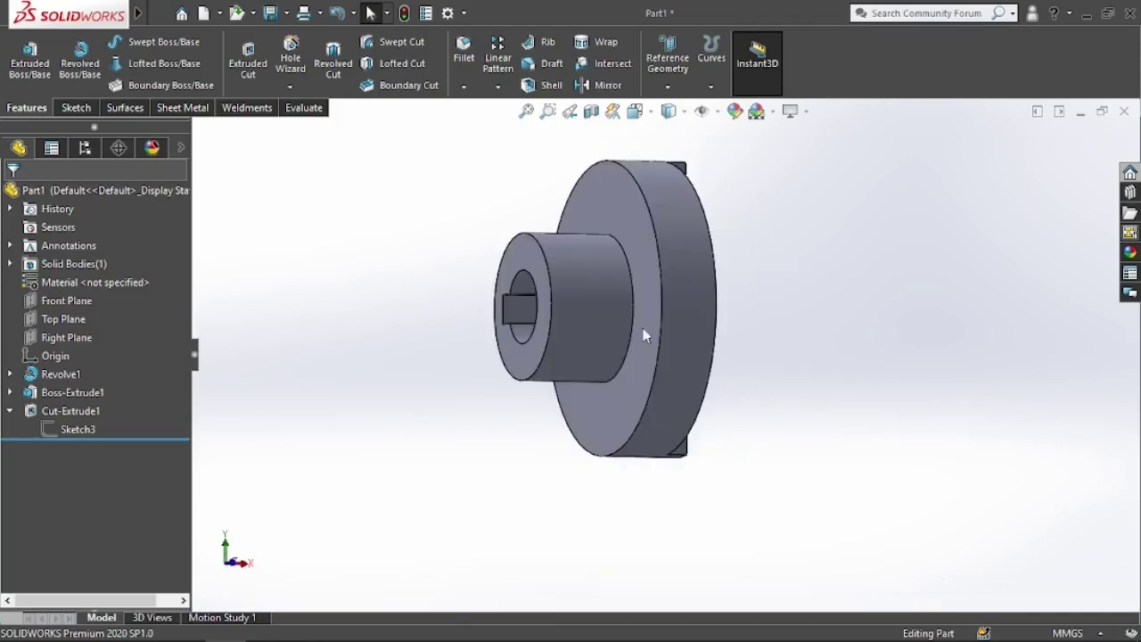
click(642, 273)
key(ctrl+8)
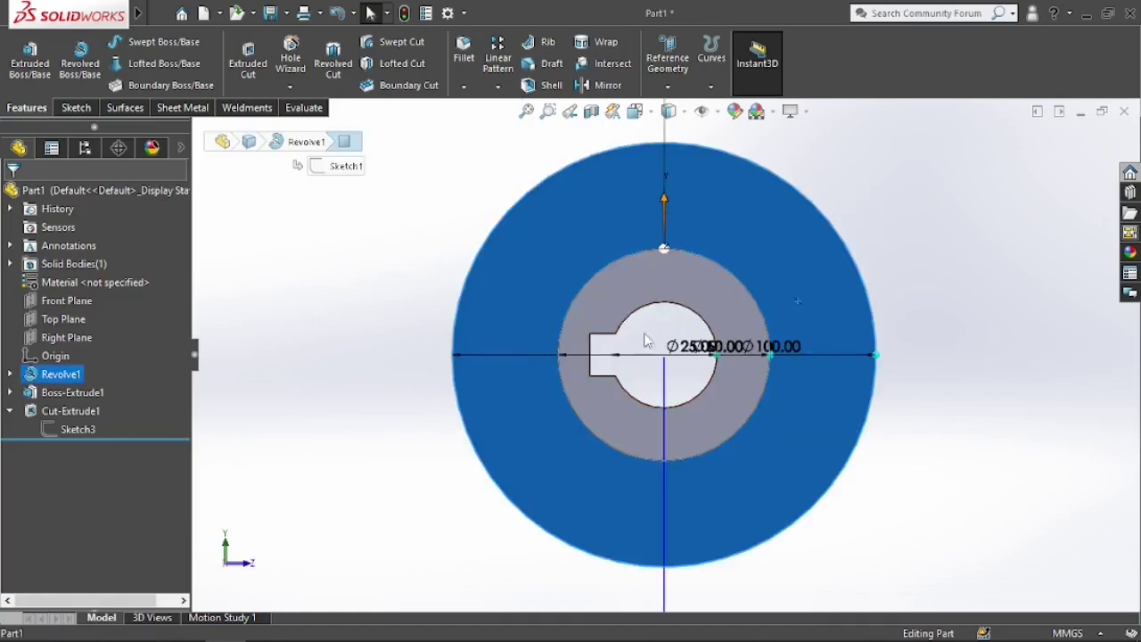
Display the flange with hidden lines visible in the view normal to its hub side
click(796, 356)
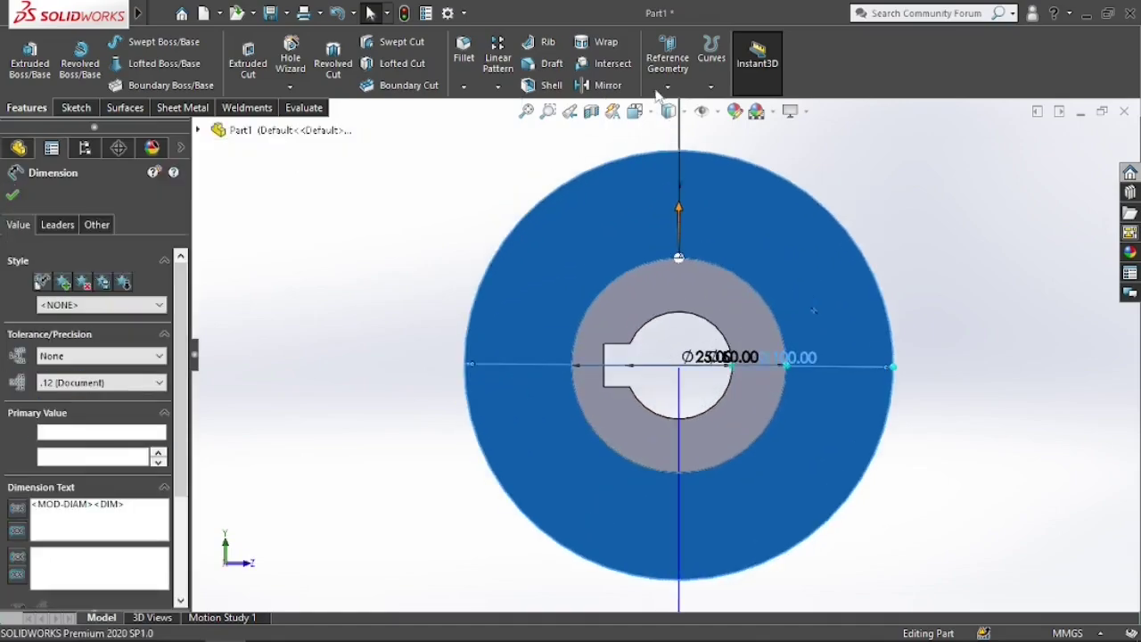
click(684, 111)
click(670, 206)
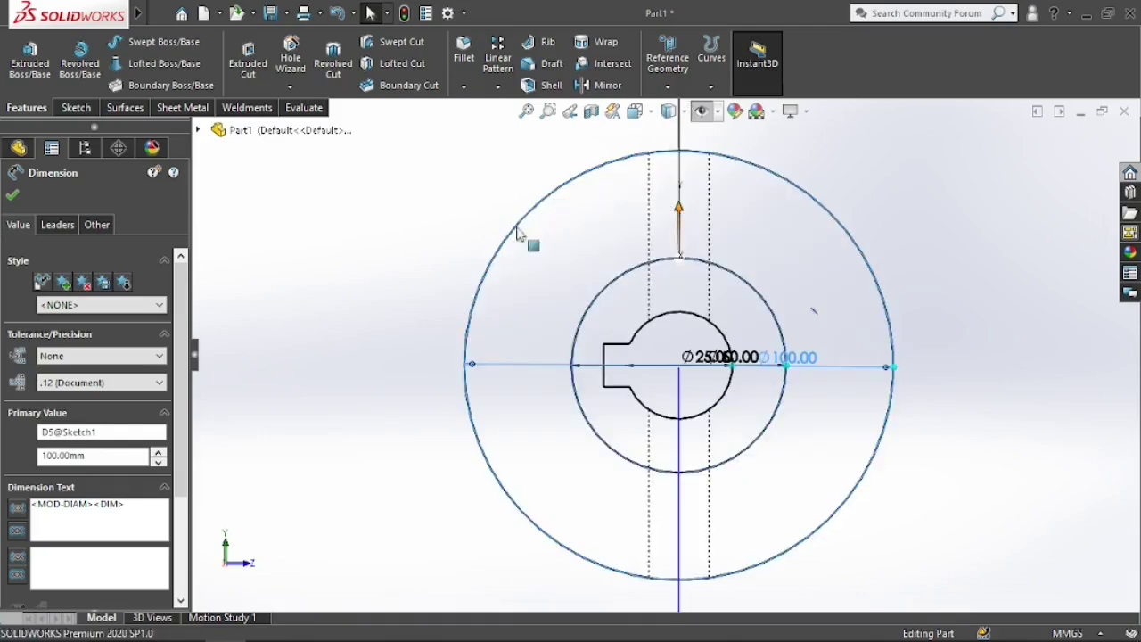
click(470, 261)
Compare the keyway side and the dashed 14 mm rib edges with the part 1 view in the Oldham Coupling drawing image
key(alt+Tab)
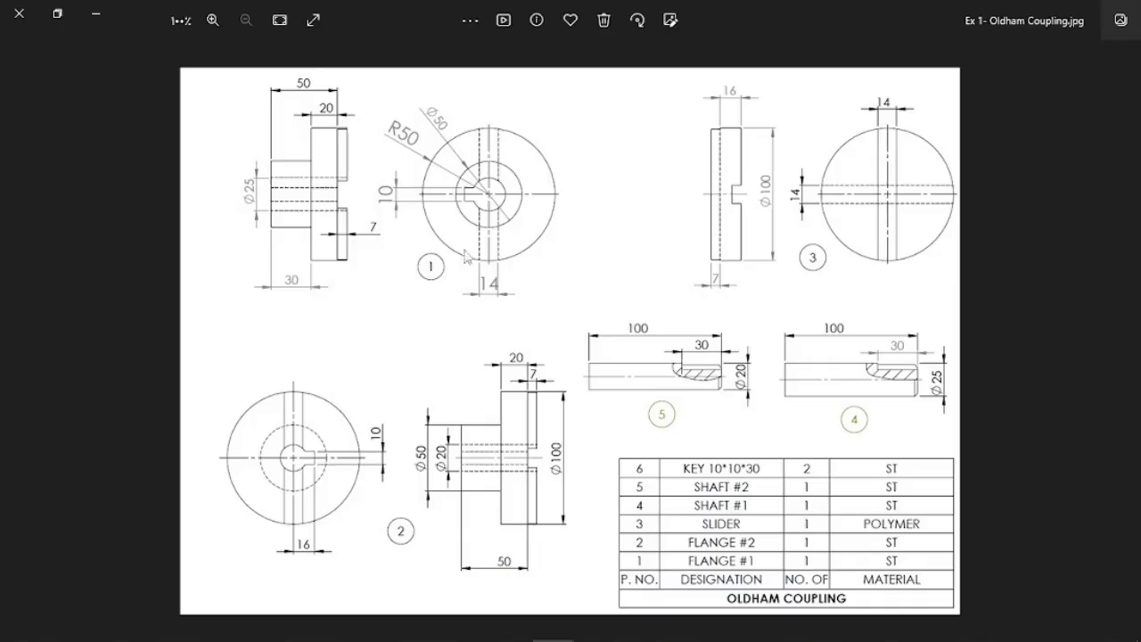
scroll(553, 250, up, 4)
key(alt+Tab)
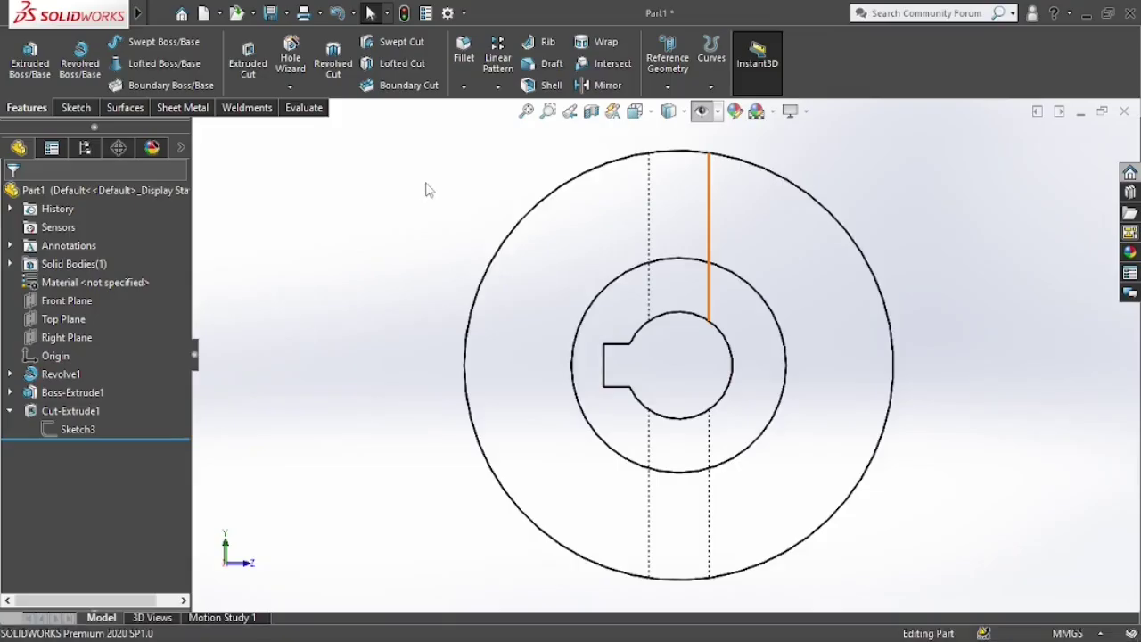
key(alt+Tab)
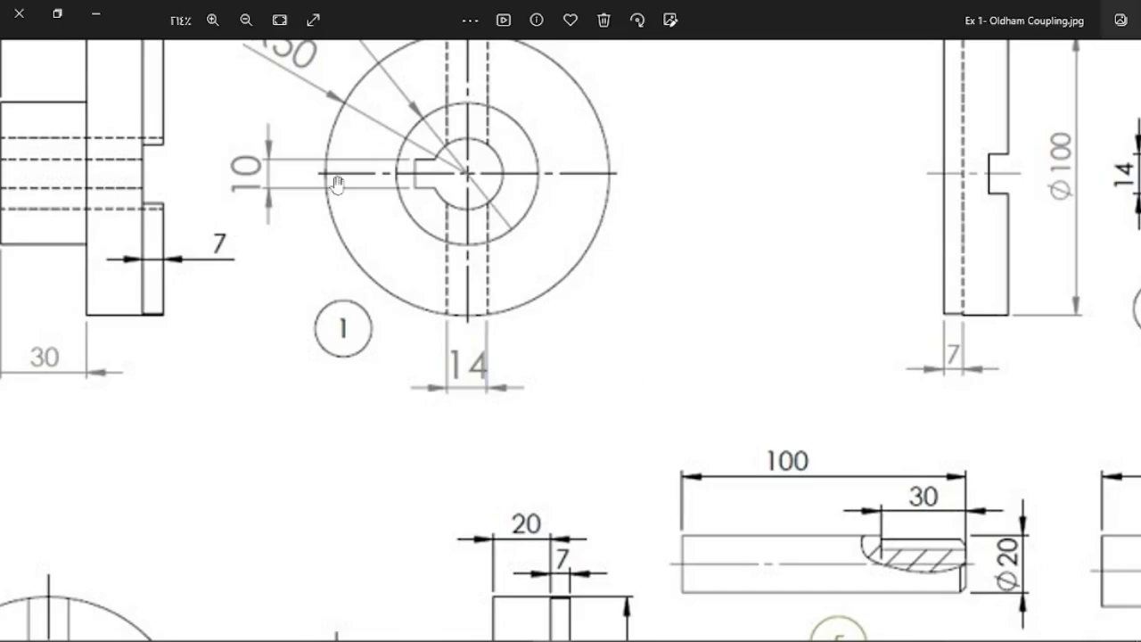
key(alt+Tab)
scroll(651, 344, up, 4)
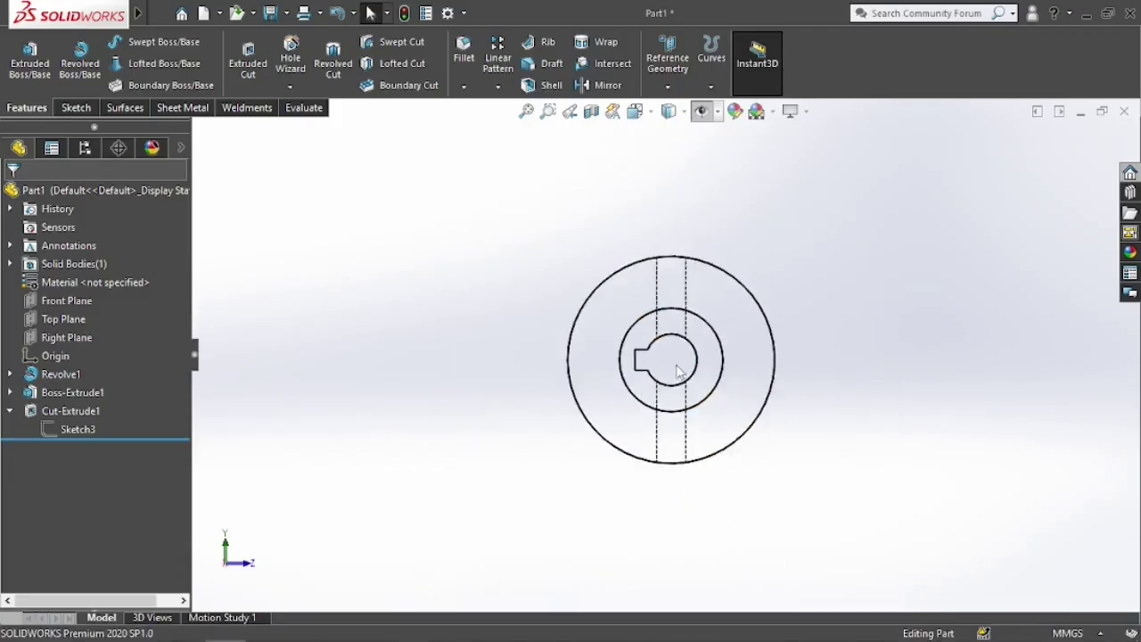
scroll(679, 369, down, 1)
scroll(679, 370, up, 3)
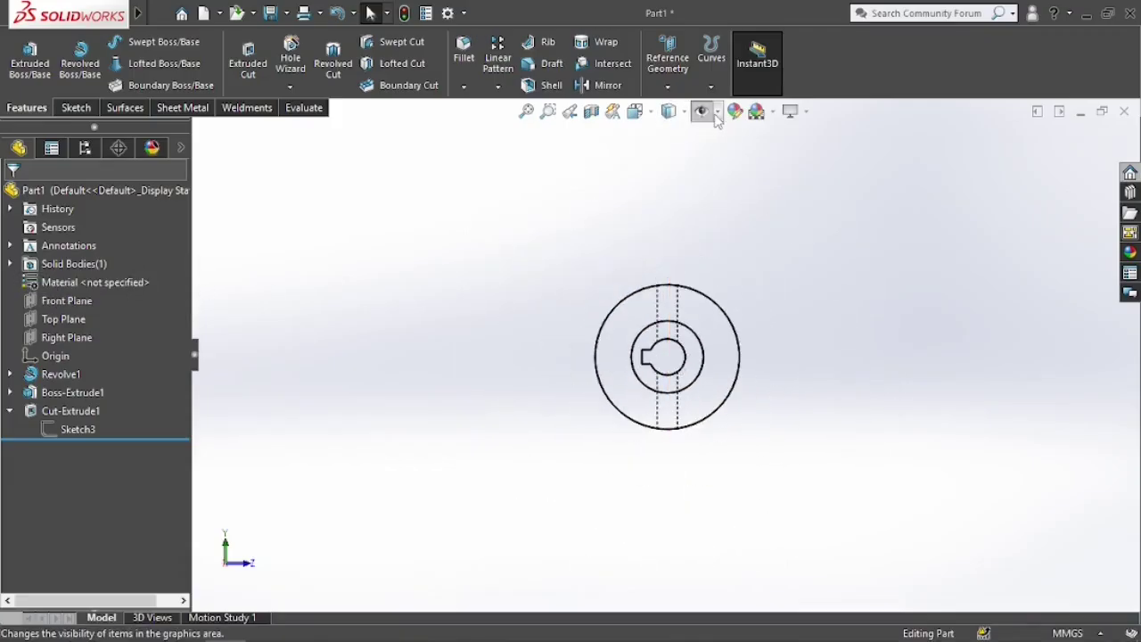
Restore the Shaded With Edges display style and show the flange in the isometric view
click(670, 111)
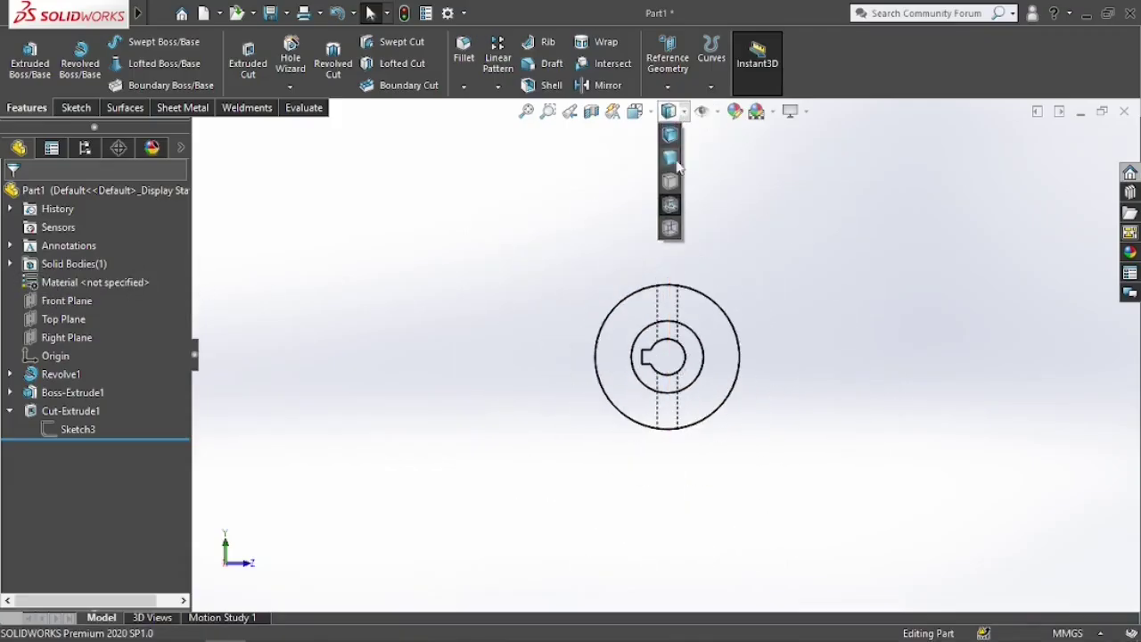
click(672, 141)
key(ctrl+7)
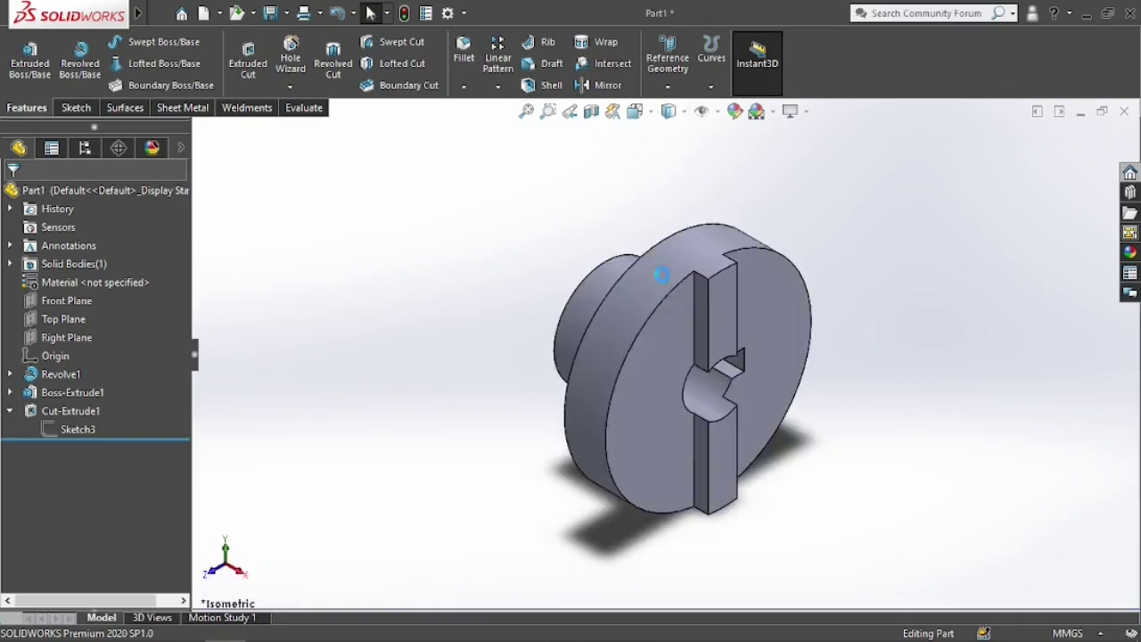
Assign the AISI 1020 steel material to the flange and inspect the part
right_click(90, 281)
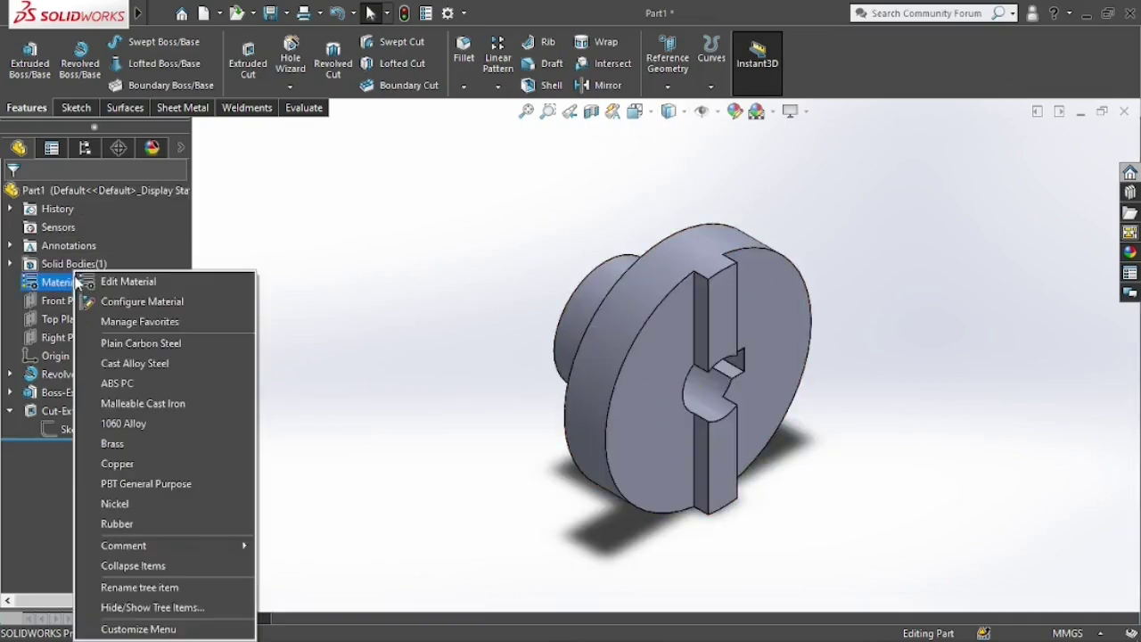
click(116, 284)
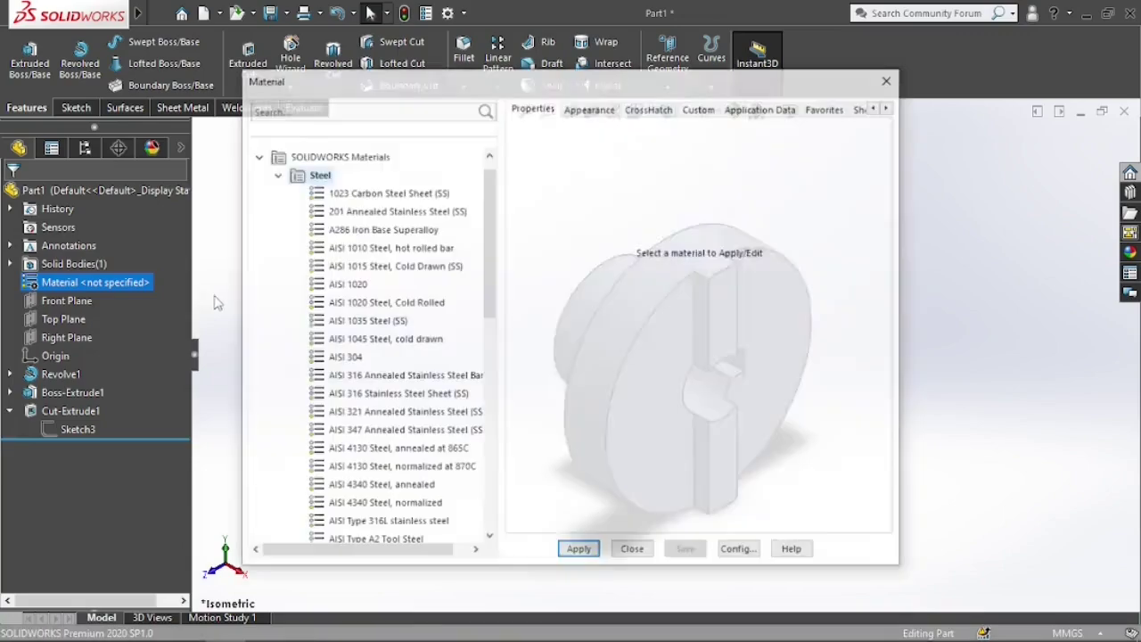
click(345, 284)
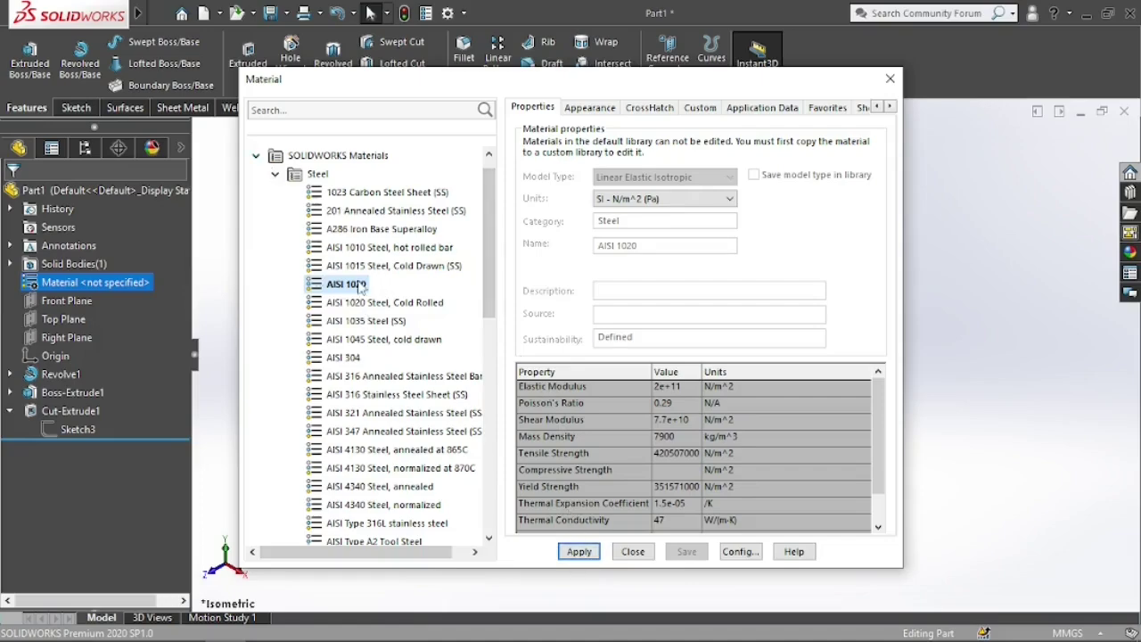
click(579, 551)
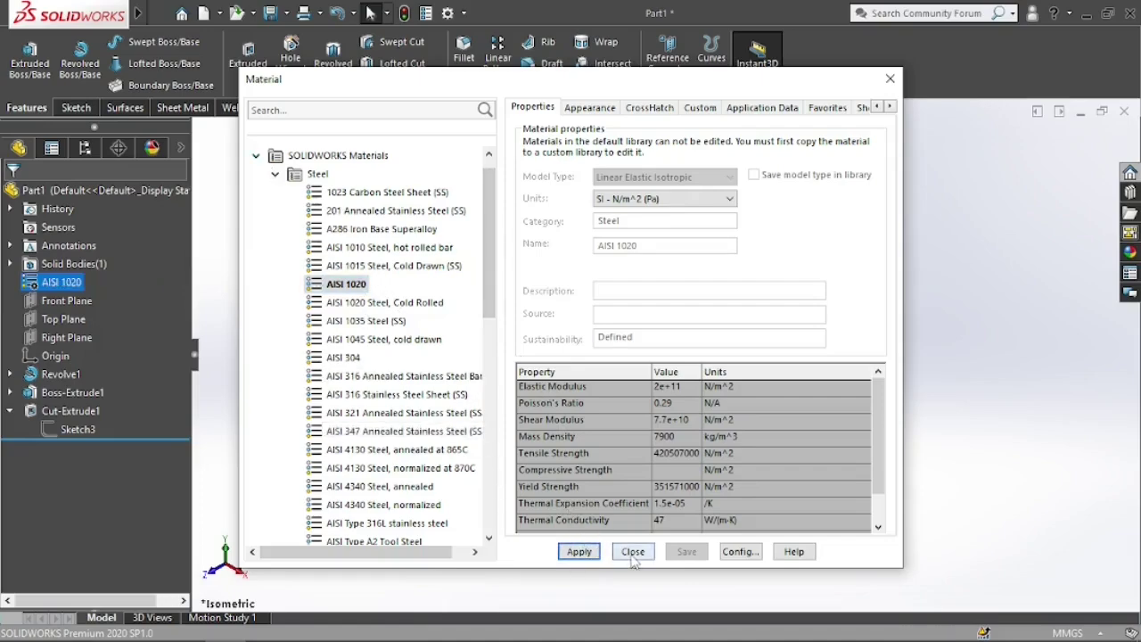
scroll(676, 332, up, 1)
scroll(677, 332, down, 3)
scroll(676, 332, up, 7)
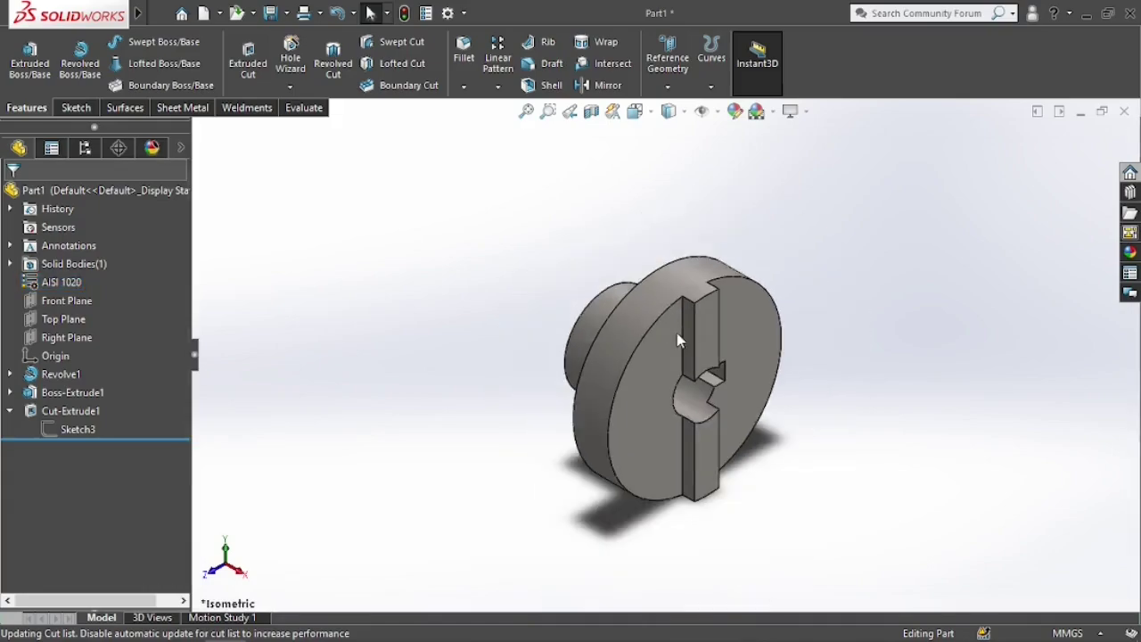
scroll(634, 373, down, 4)
scroll(702, 354, up, 3)
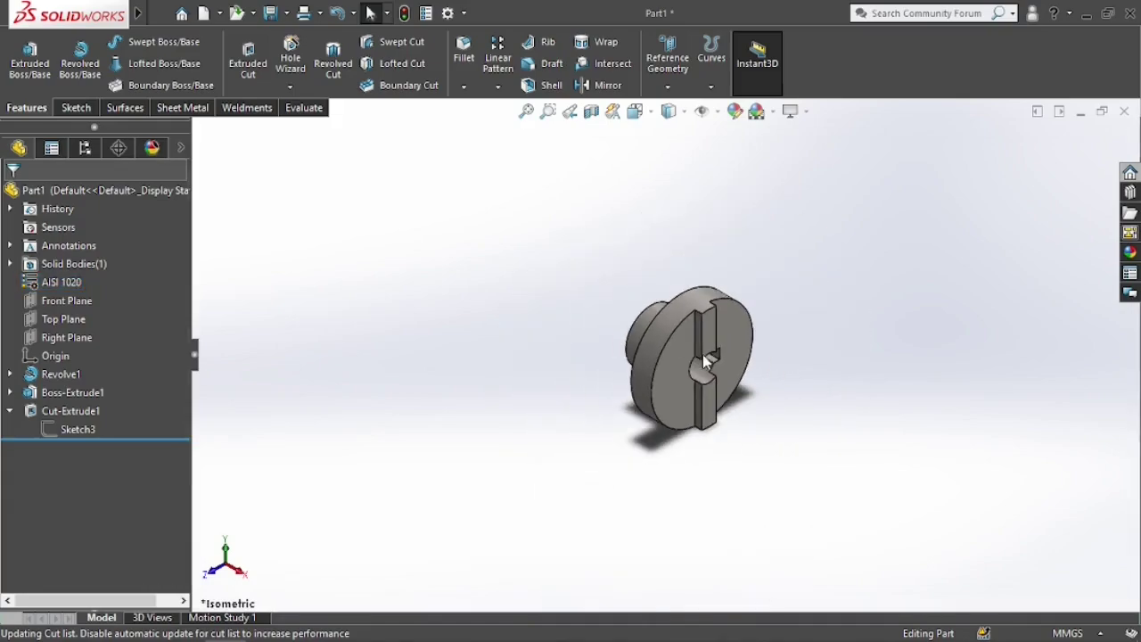
key(s)
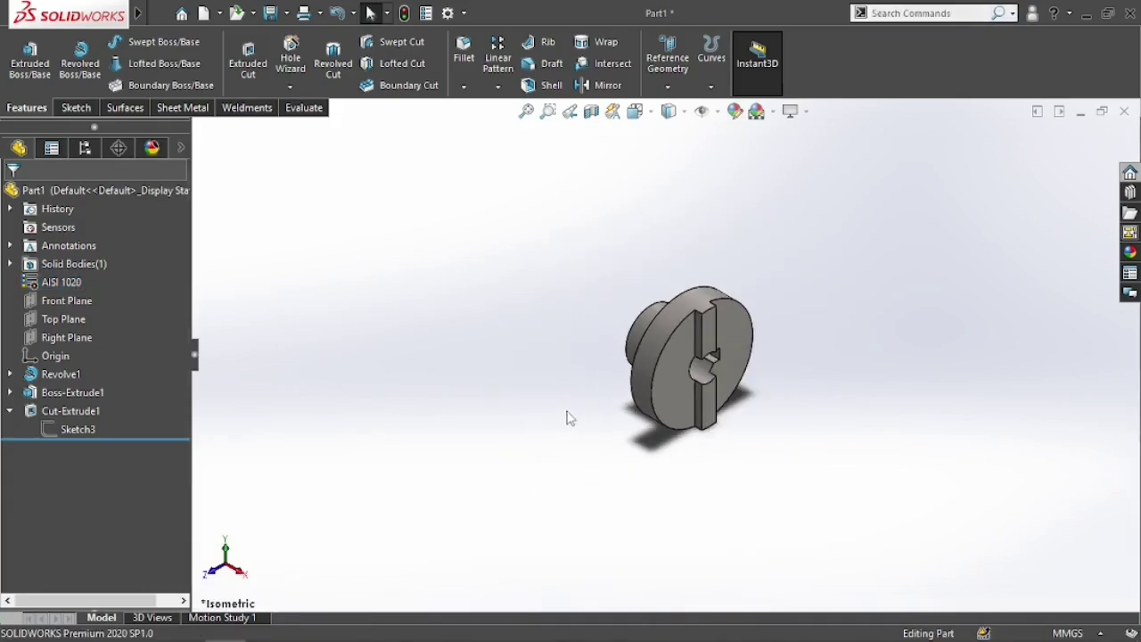
key(ctrl+s)
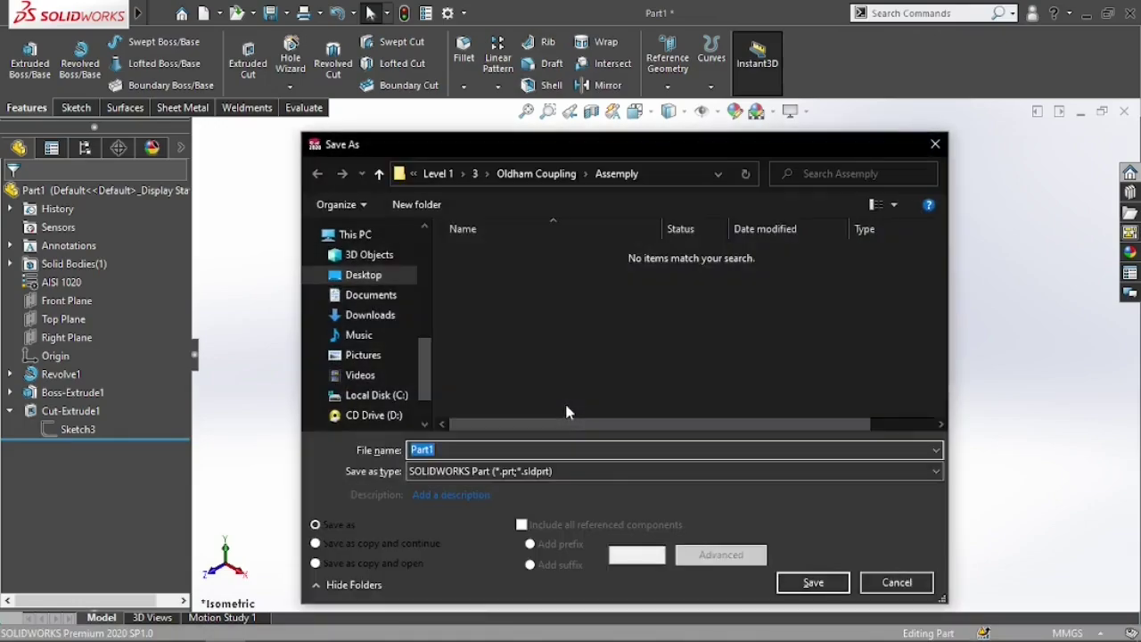
text(Flange1)
click(536, 173)
double_click(502, 287)
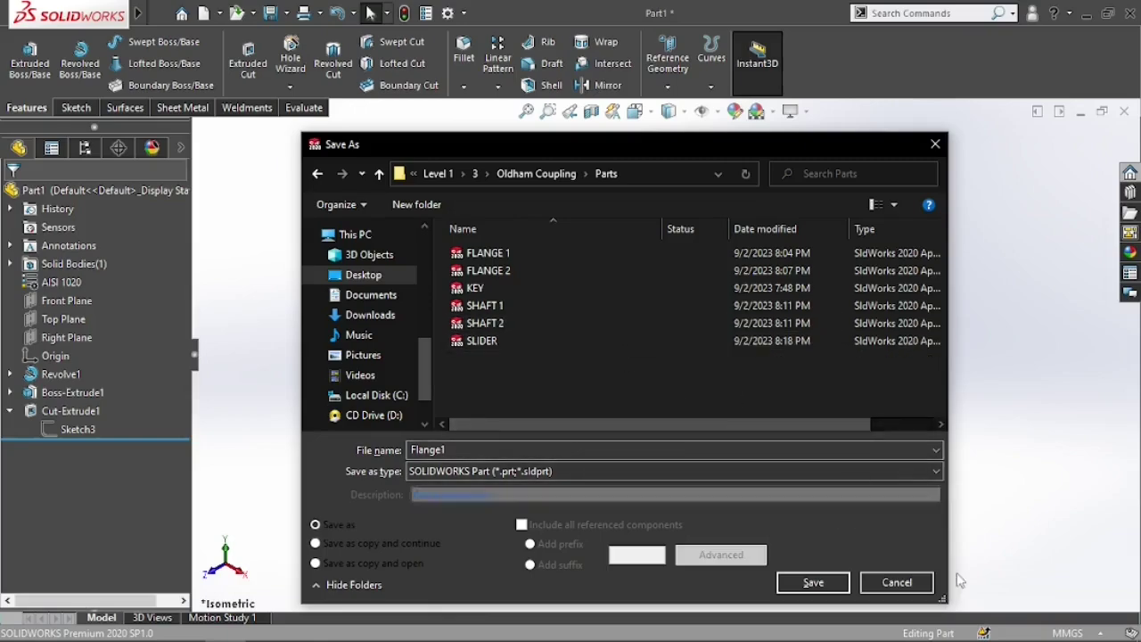
click(898, 586)
scroll(768, 426, up, 1)
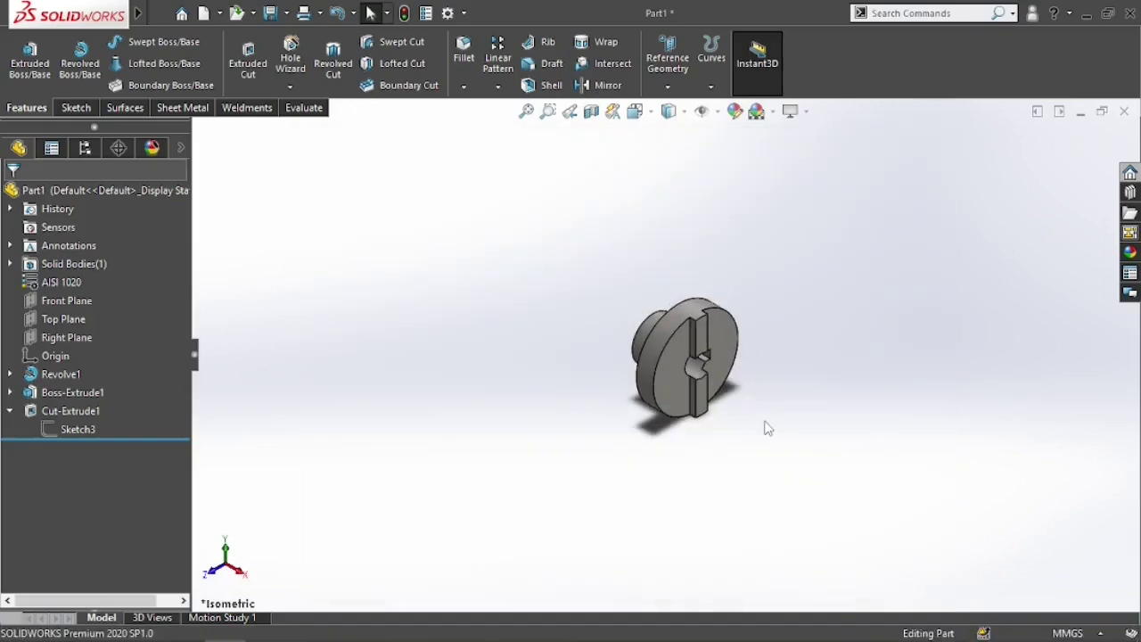
scroll(768, 427, down, 1)
Switch to the Oldham Coupling drawing image, study the views of flange #2, and return to the flange model in SOLIDWORKS
key(alt+Tab)
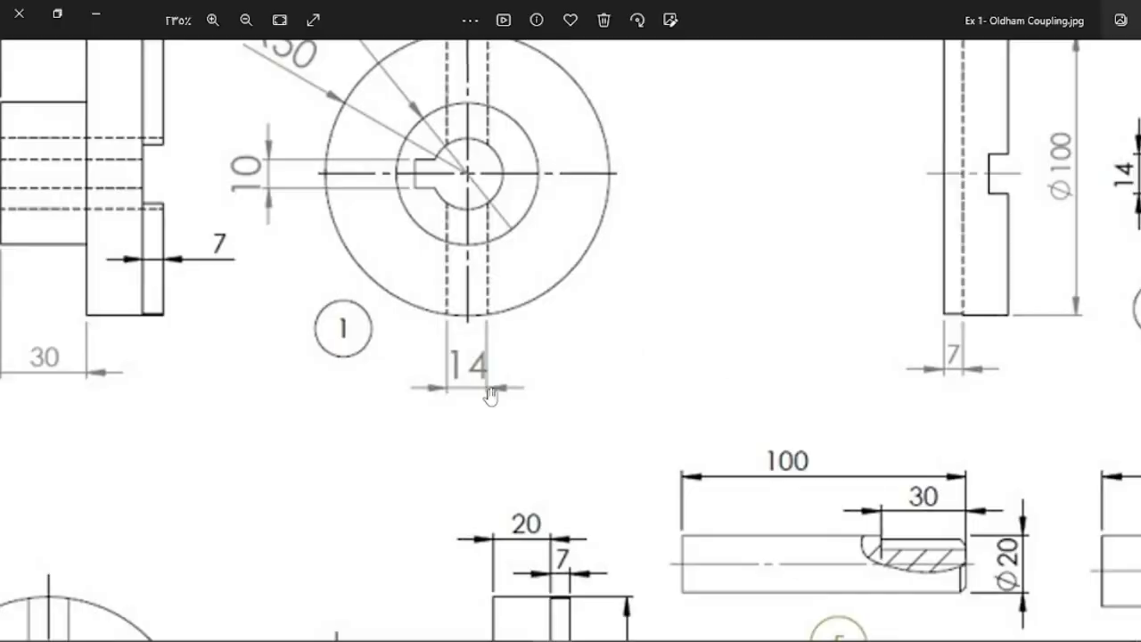
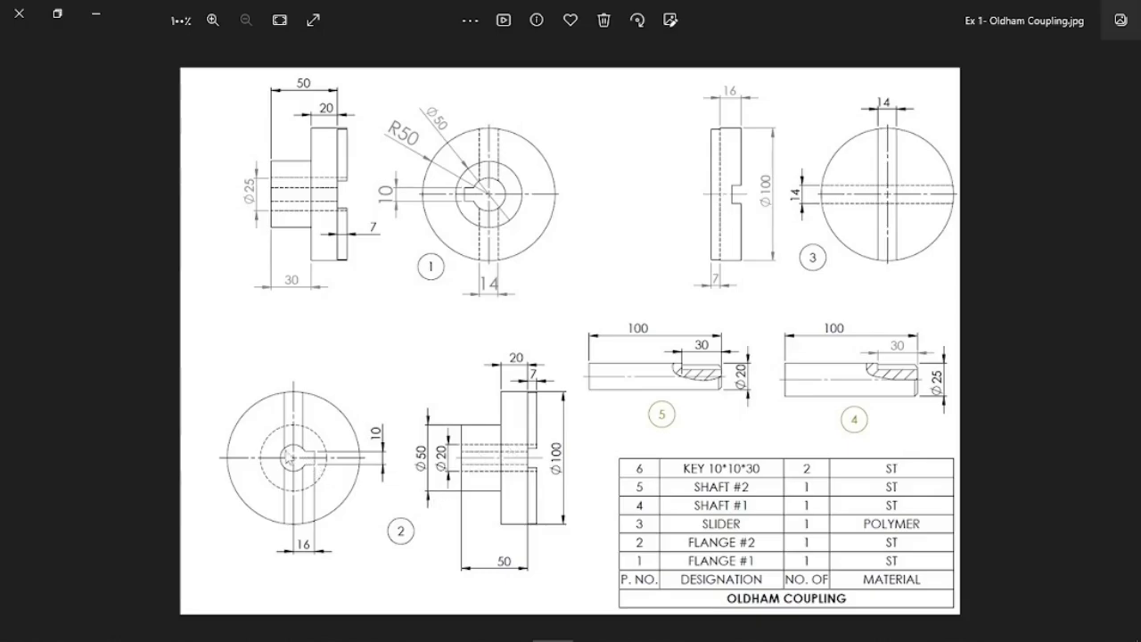
key(alt+Tab)
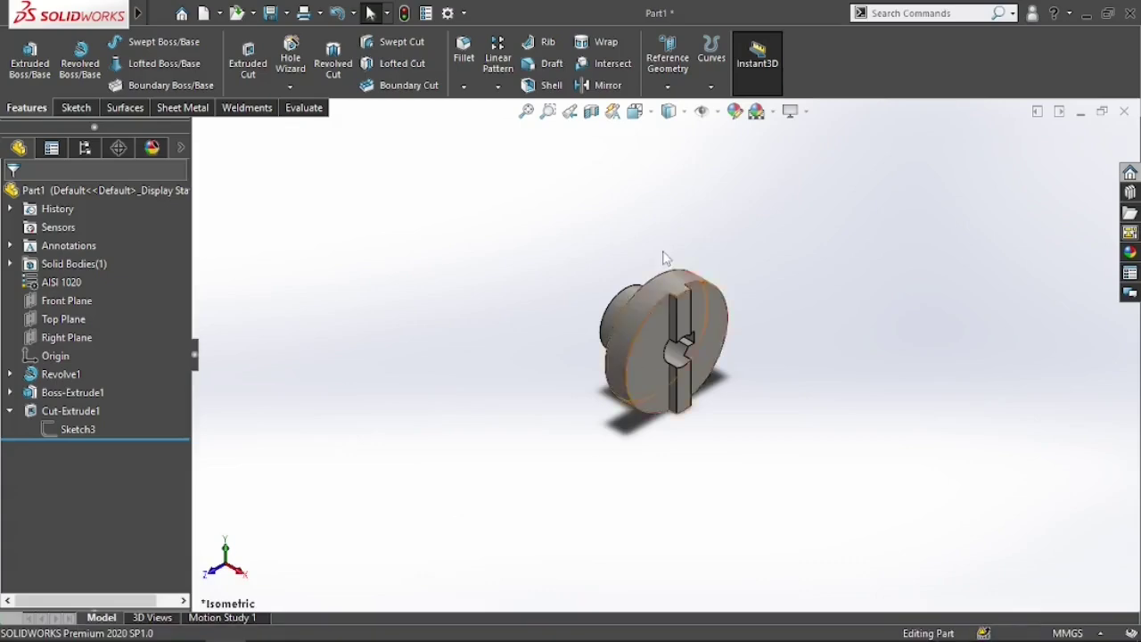
scroll(665, 257, down, 4)
scroll(698, 395, up, 4)
scroll(663, 409, up, 3)
scroll(664, 405, down, 2)
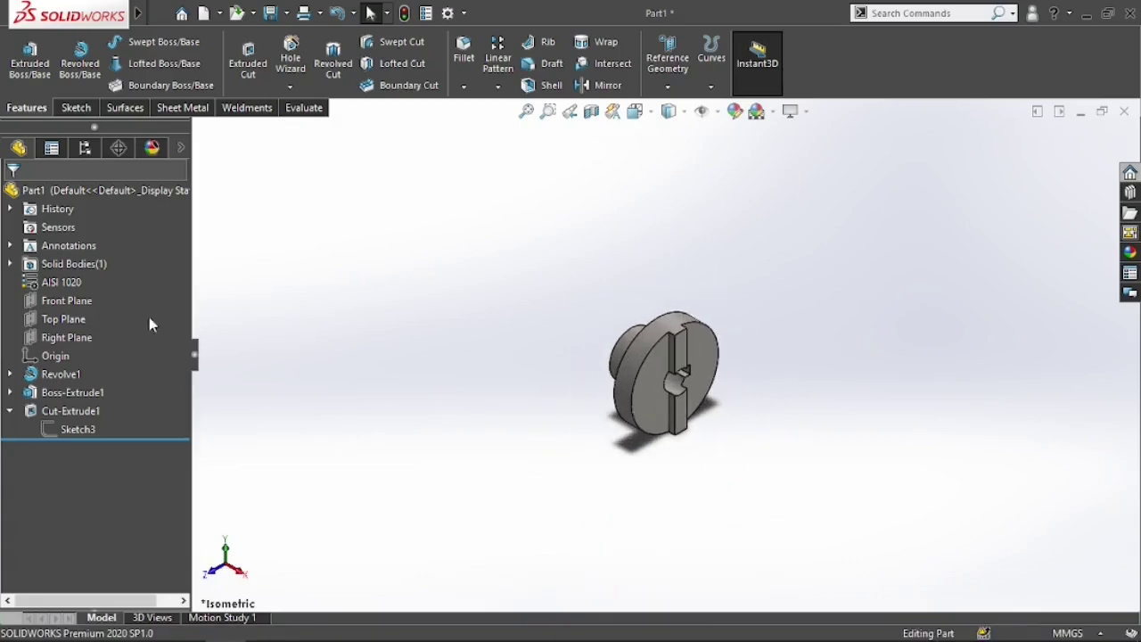
Expand the revolve feature and select its profile sketch
click(10, 373)
click(64, 392)
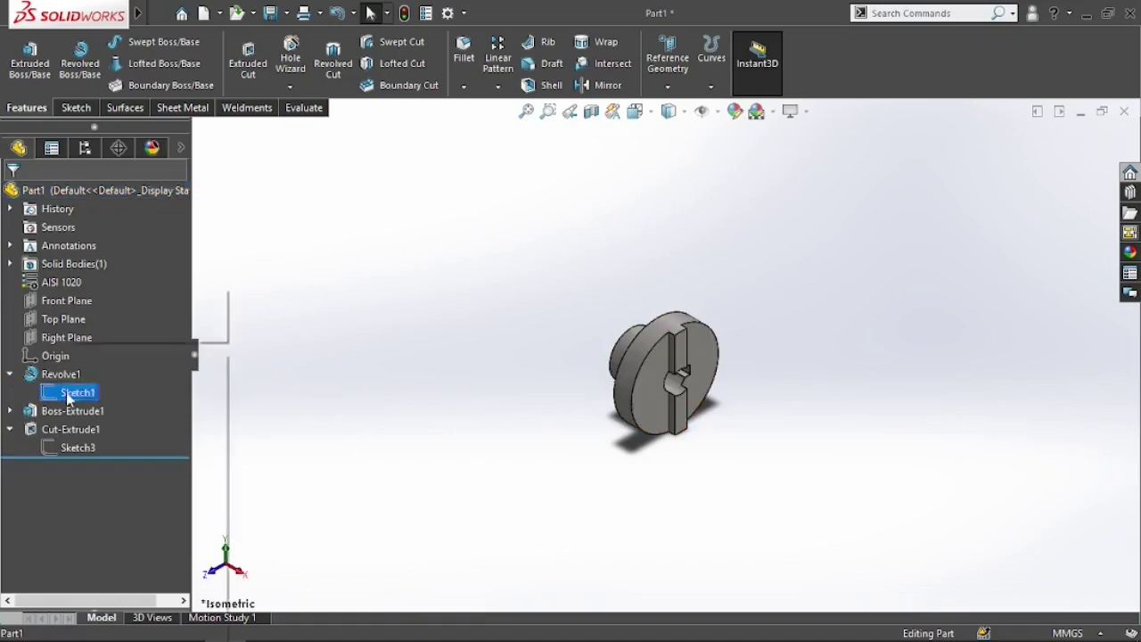
Edit the revolve's sketch, set the bore diameter to 20 mm, and exit the sketch to rebuild the part
right_click(64, 392)
click(81, 300)
scroll(615, 339, down, 5)
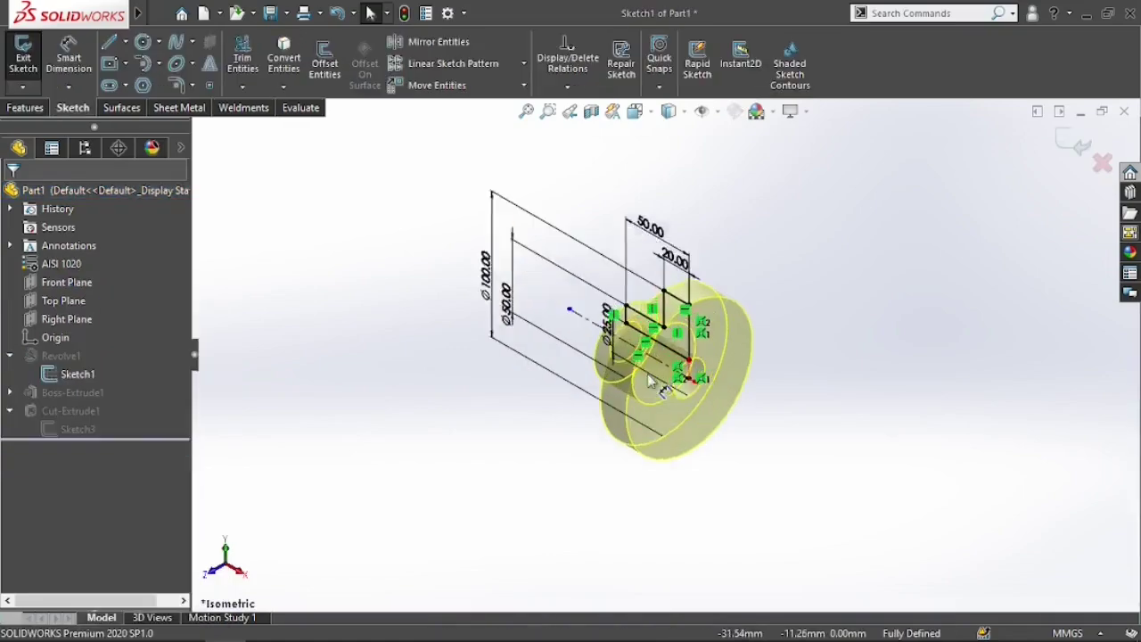
click(613, 314)
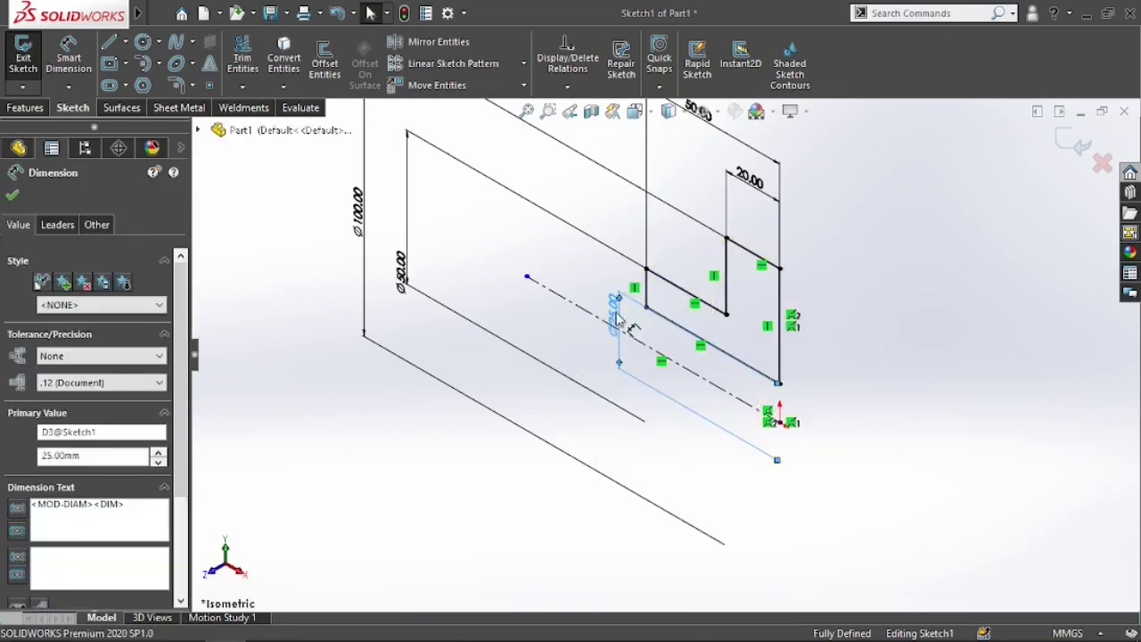
double_click(614, 314)
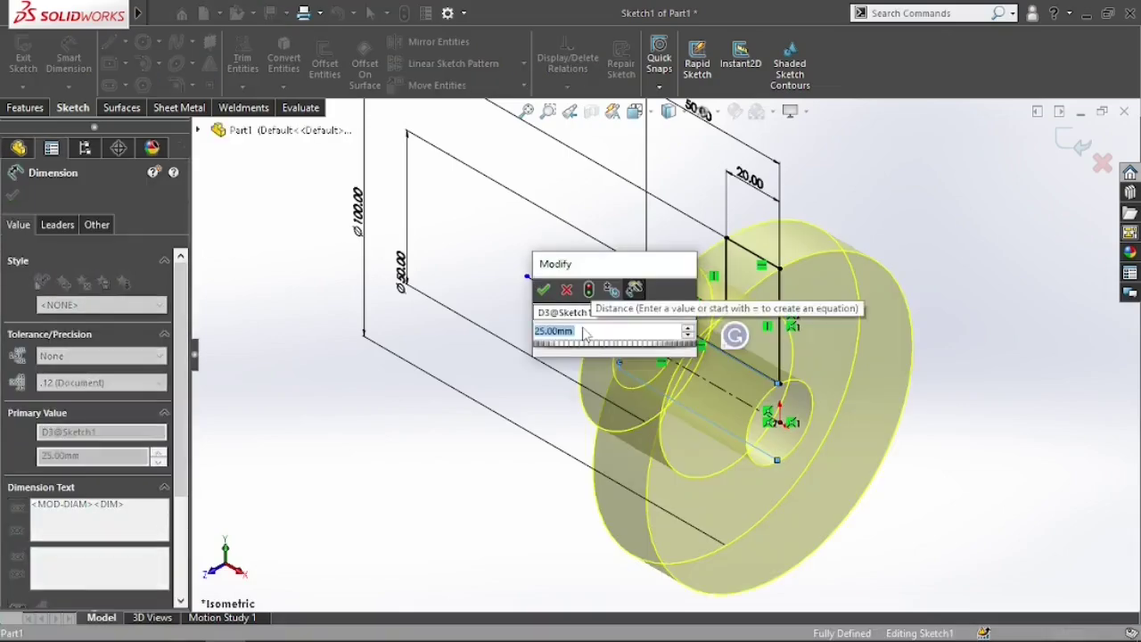
text(20)
key(Return)
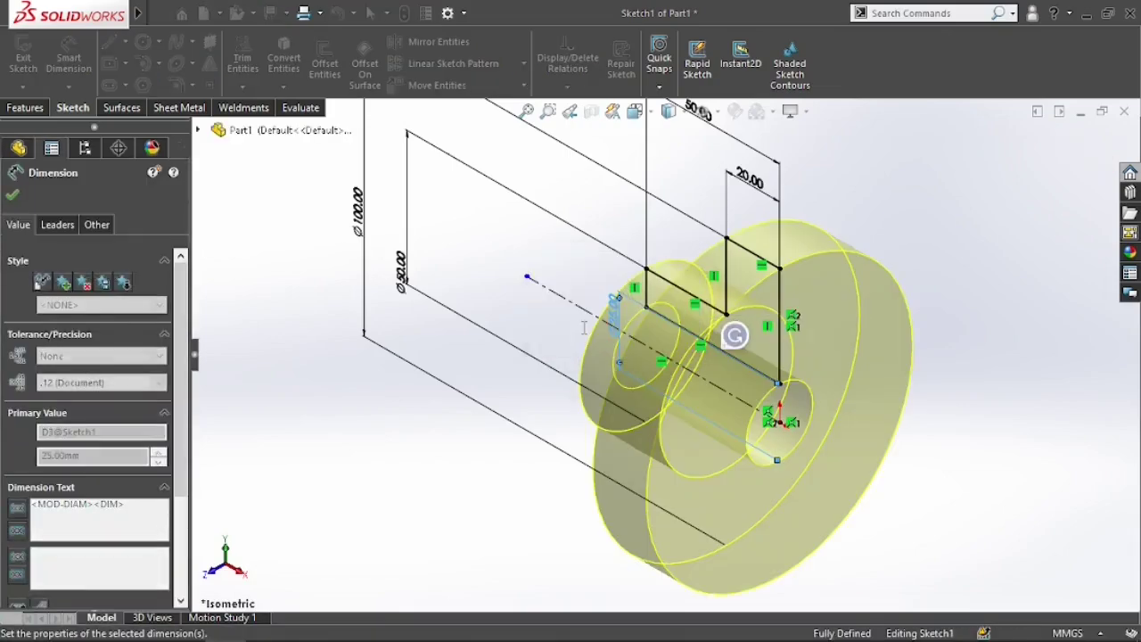
scroll(644, 361, up, 3)
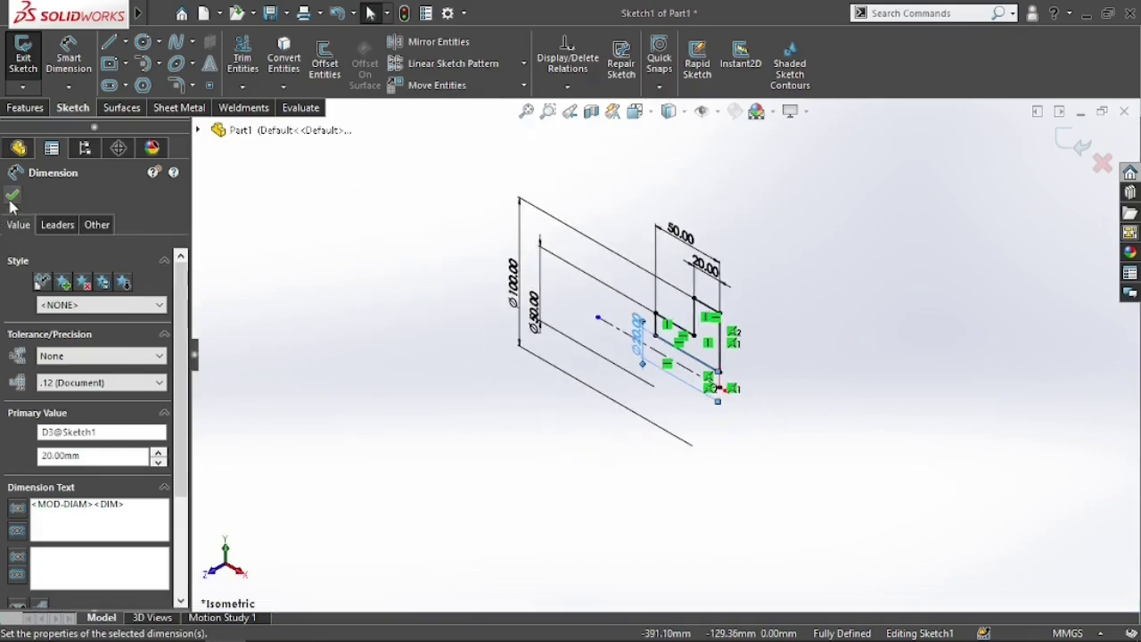
click(461, 311)
scroll(664, 355, up, 2)
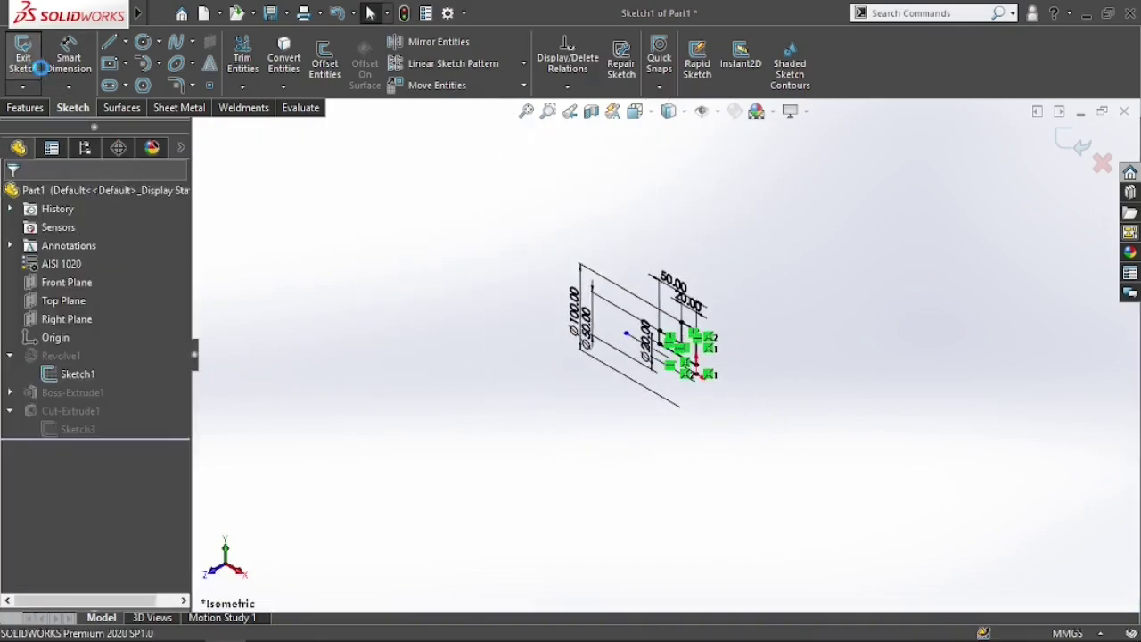
Examine how the inner ends of the two ribs meet the resized bore, in isometric and normal to the flange face
scroll(700, 380, down, 5)
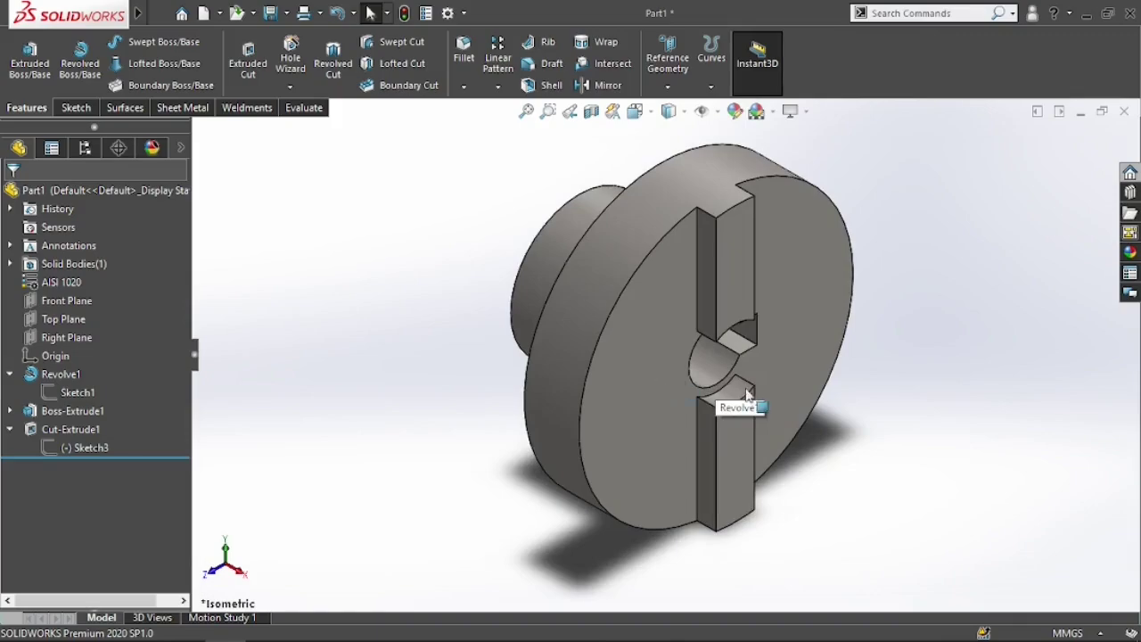
click(729, 432)
scroll(658, 441, up, 2)
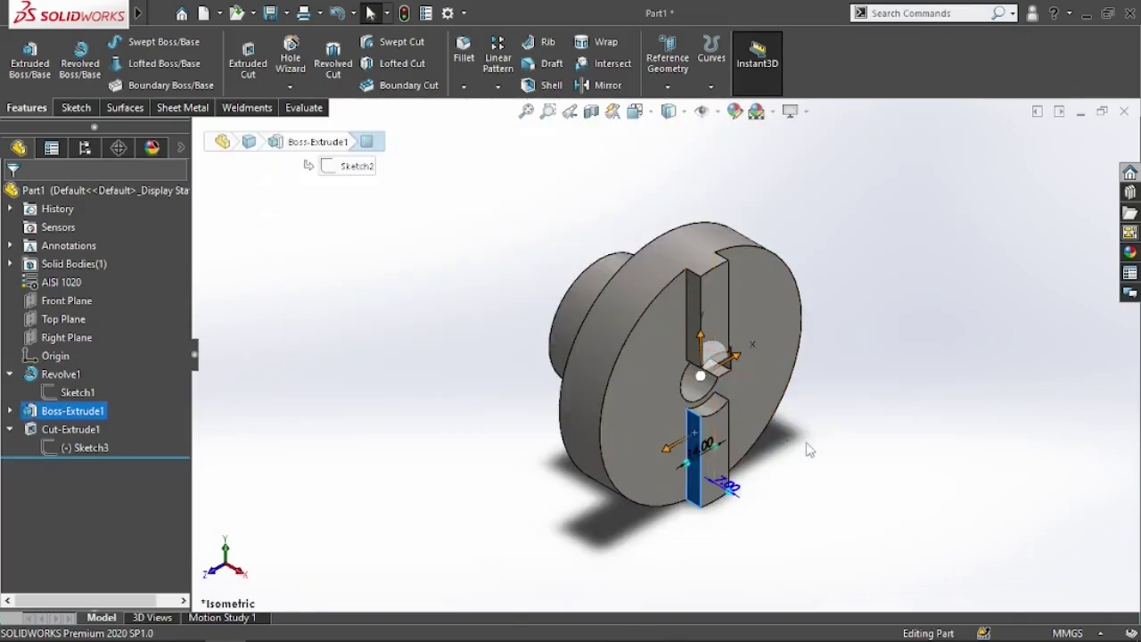
click(820, 488)
scroll(726, 408, down, 5)
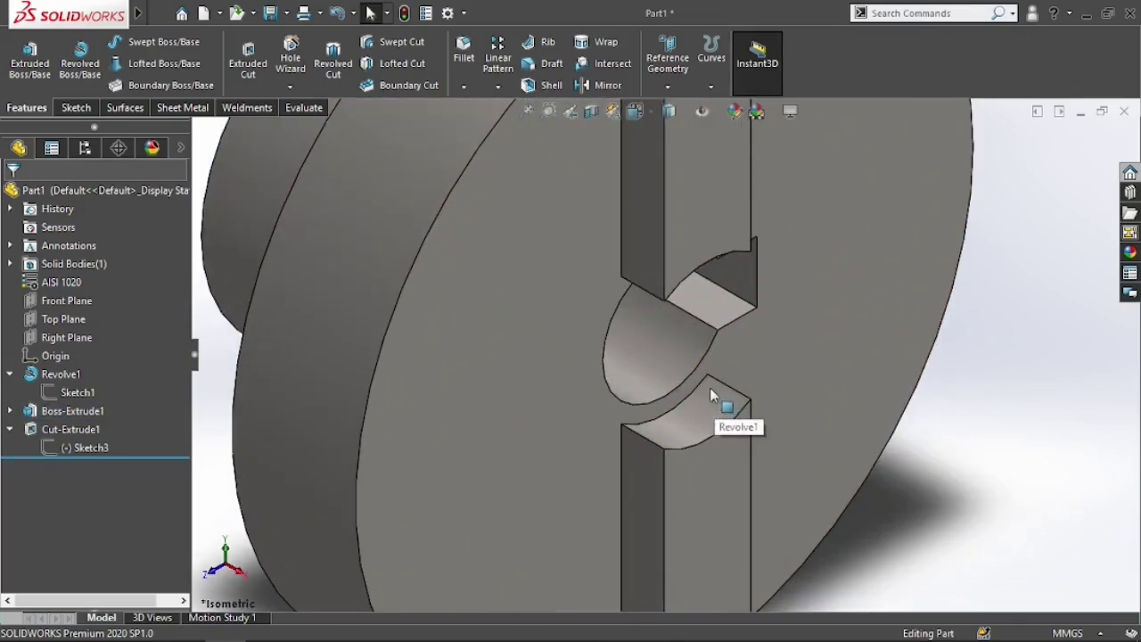
click(523, 346)
key(ctrl+8)
scroll(674, 343, up, 3)
scroll(670, 341, down, 5)
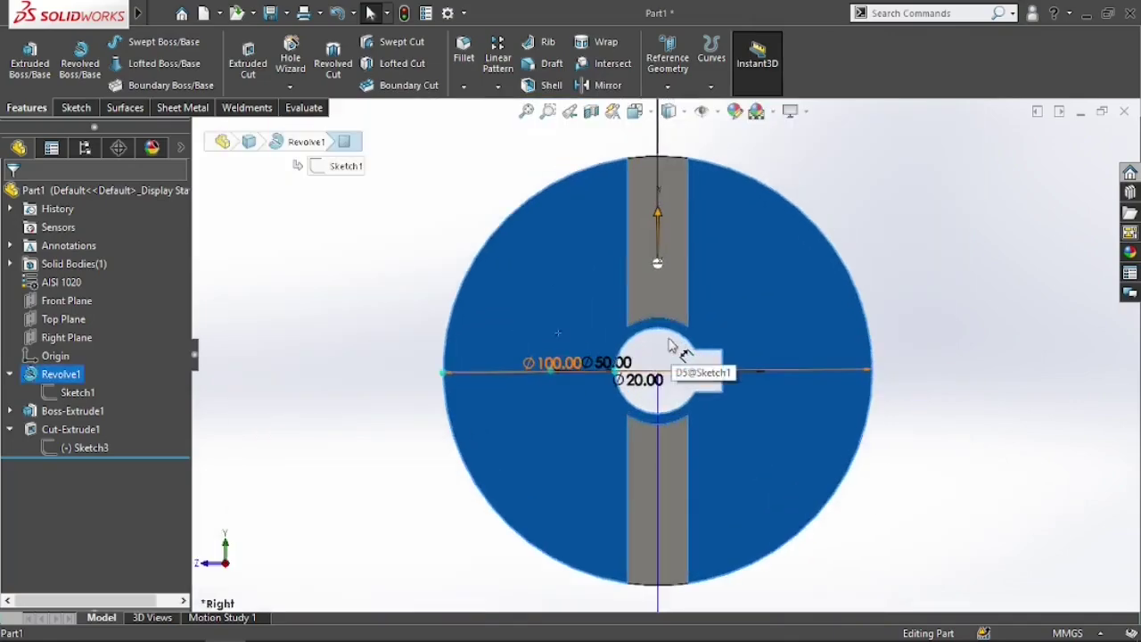
click(621, 381)
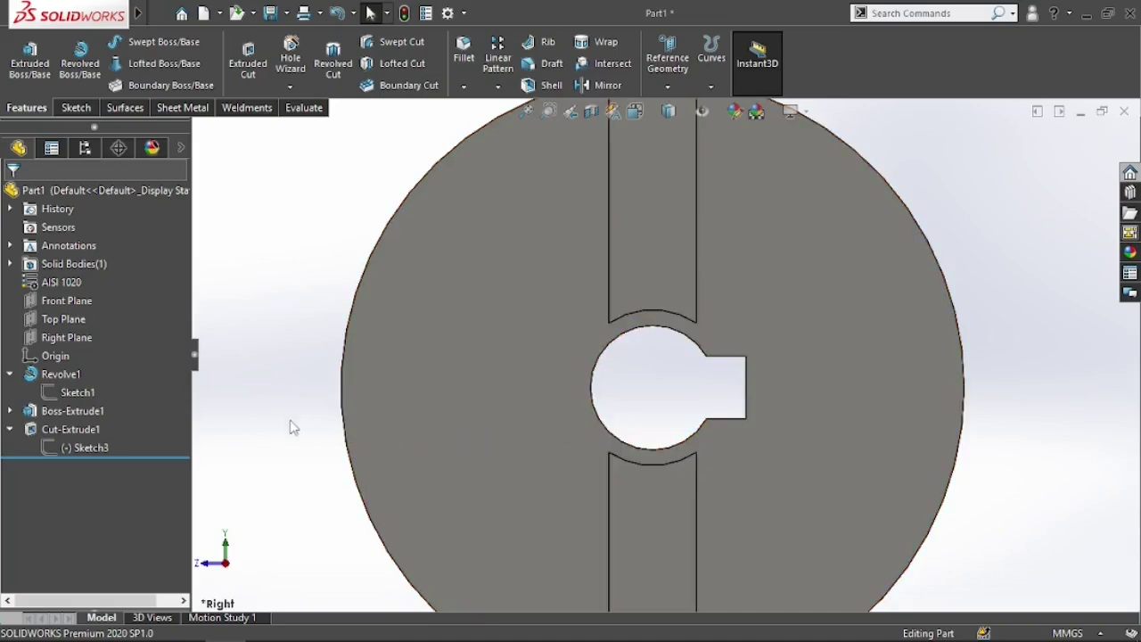
Open the sketch of Boss-Extrude1 for editing and make the lower rib's inner arc coradial with the bore edge
click(10, 411)
click(73, 430)
click(85, 379)
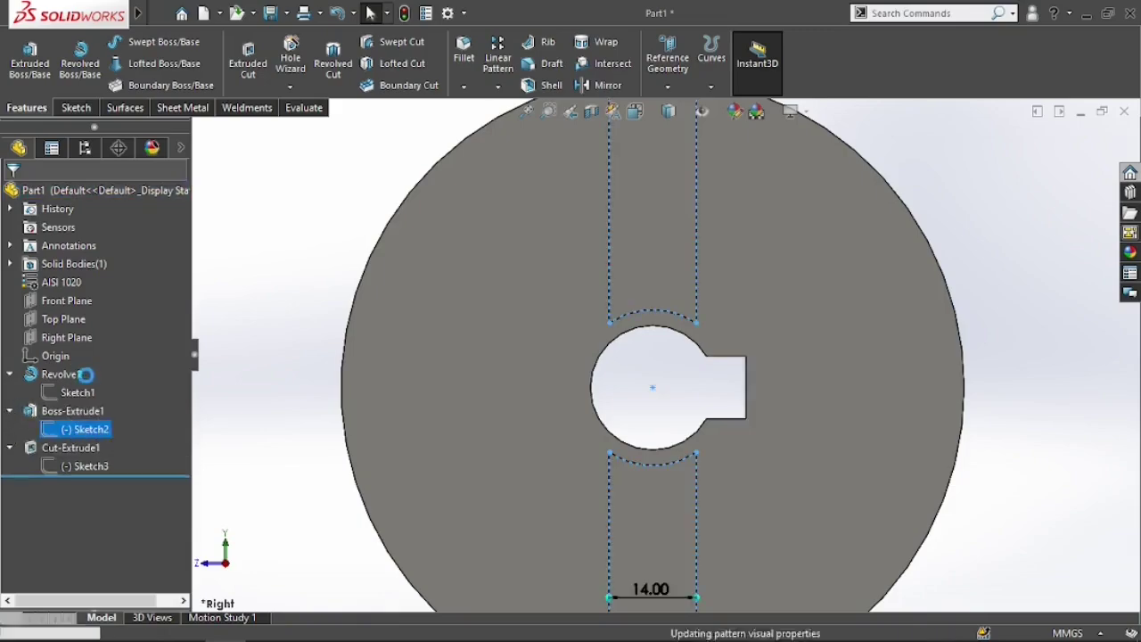
scroll(661, 455, down, 3)
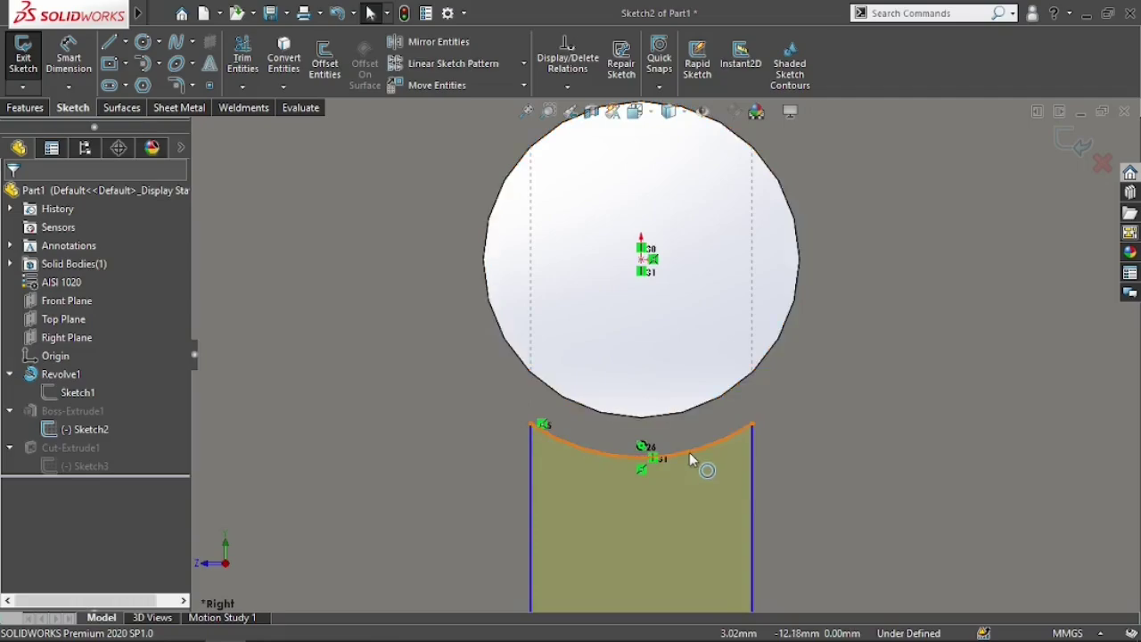
click(690, 453)
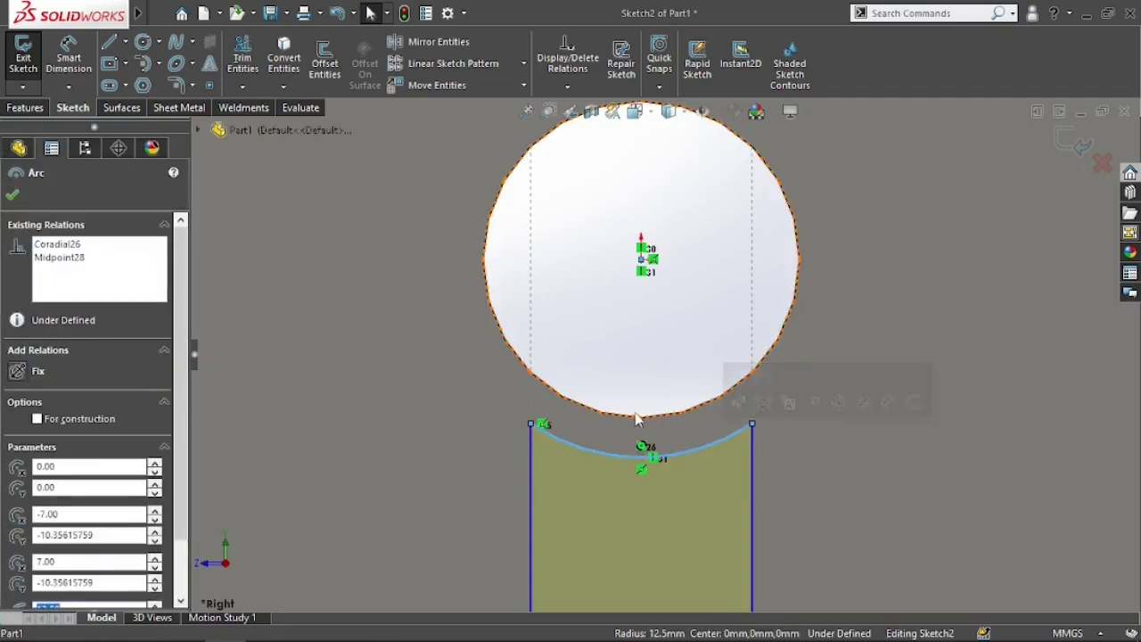
ctrl+click(635, 419)
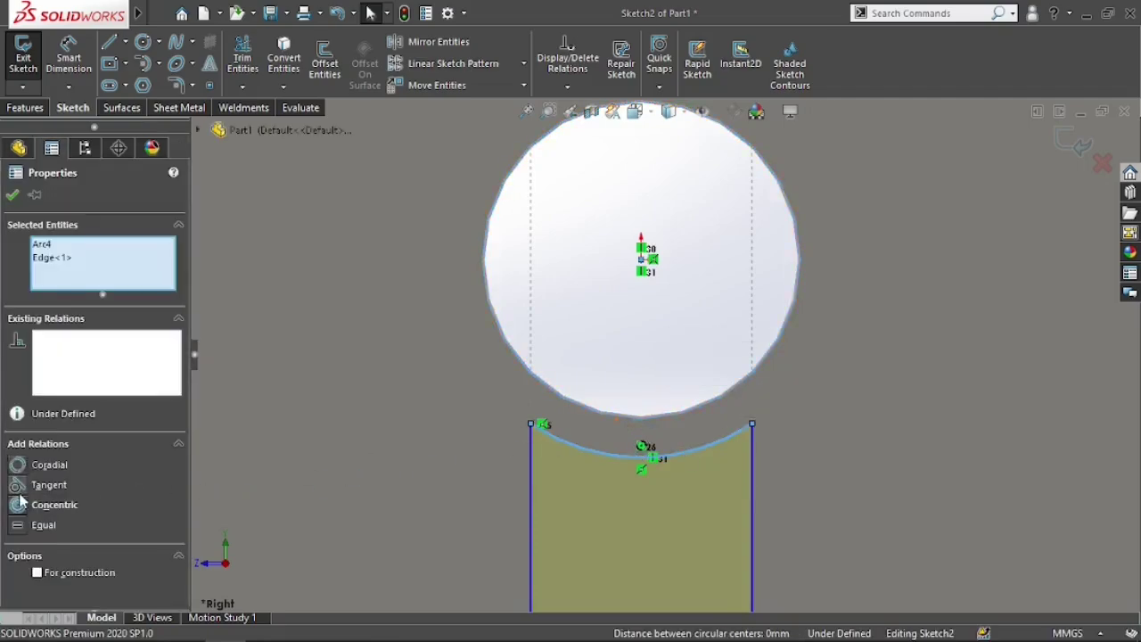
click(26, 465)
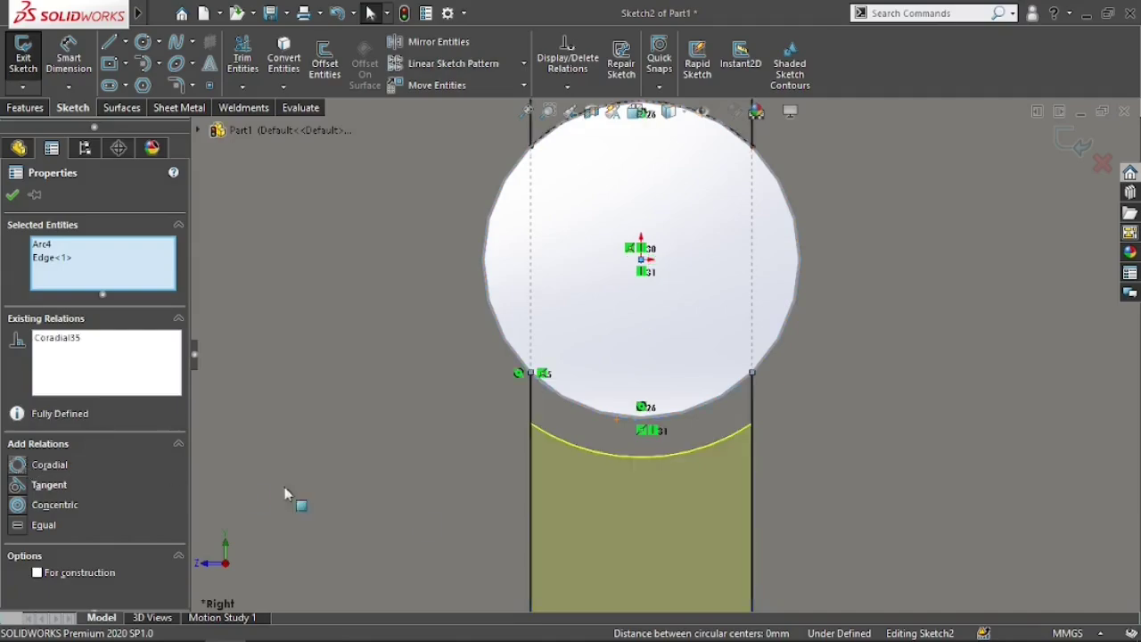
key(f)
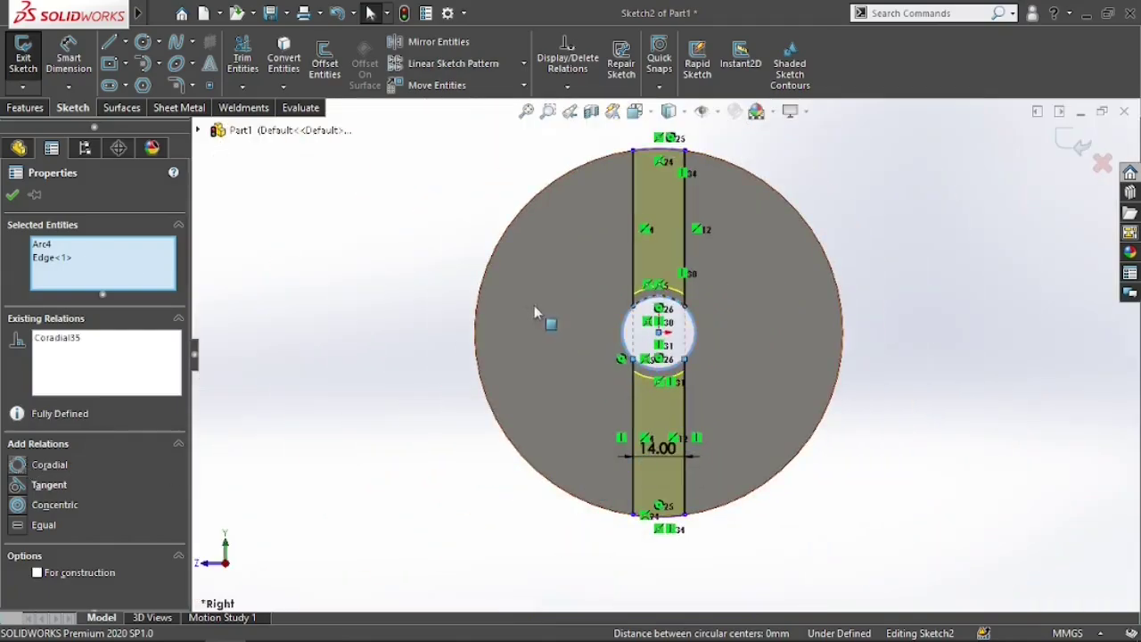
scroll(607, 325, down, 2)
scroll(675, 296, down, 3)
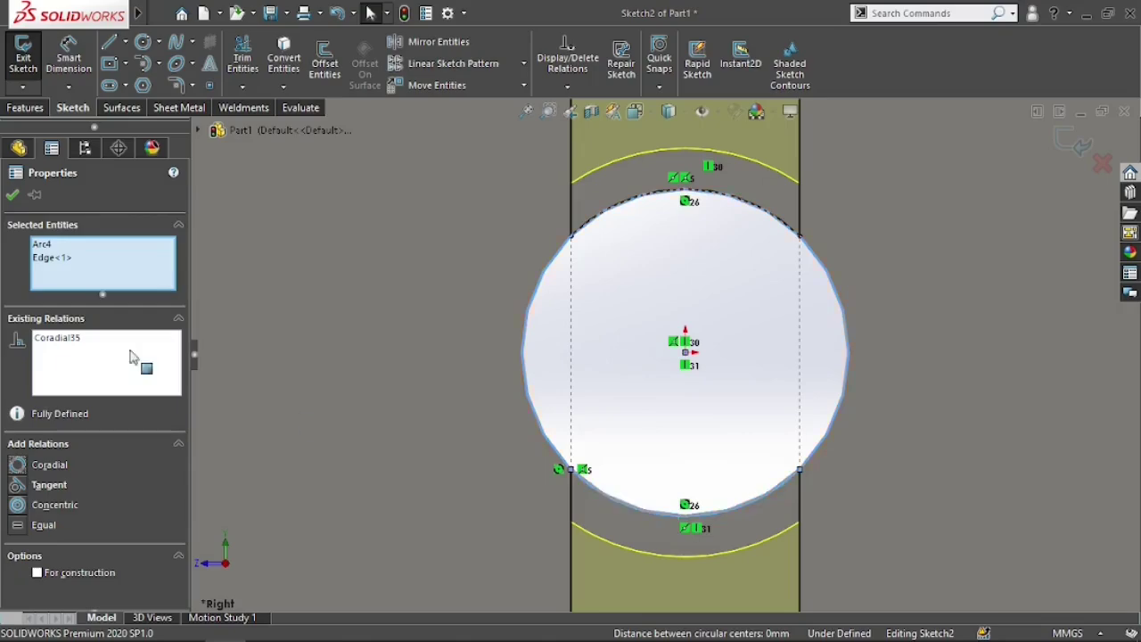
click(12, 194)
Check both inner rib arcs against the bore, then exit the rib sketch to rebuild the part
scroll(595, 481, up, 2)
scroll(595, 481, up, 2)
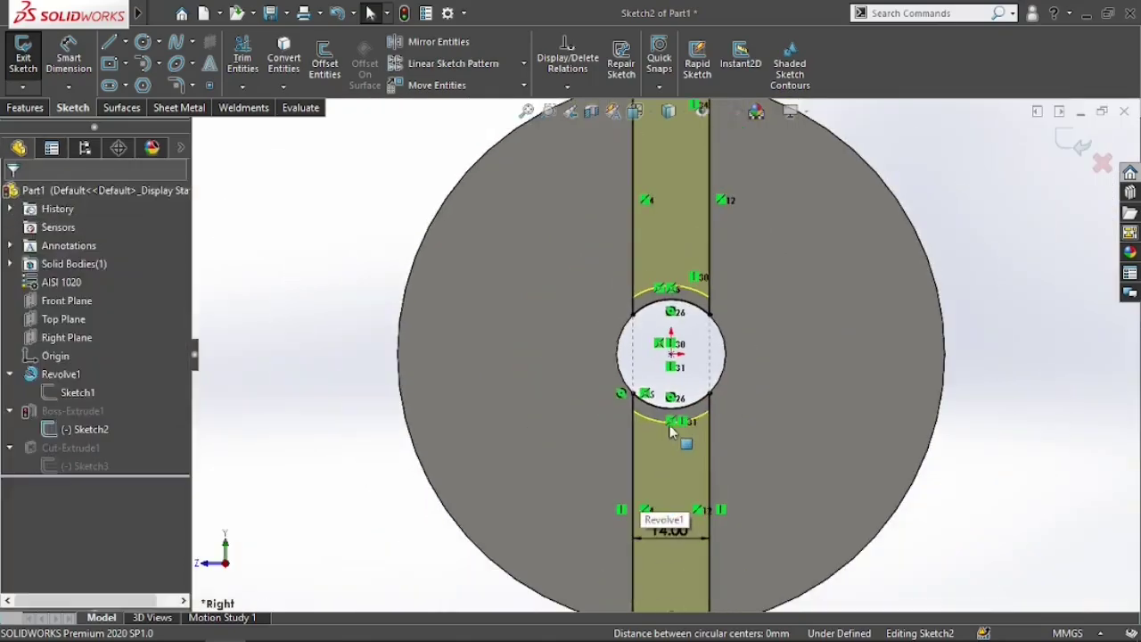
scroll(399, 294, down, 1)
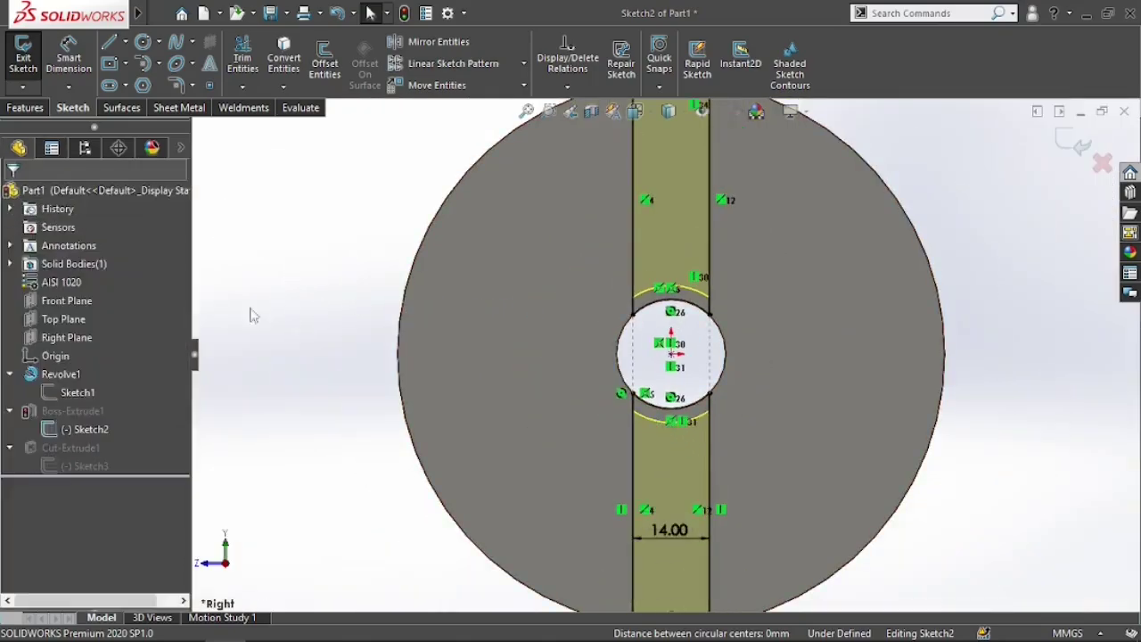
scroll(682, 389, up, 3)
scroll(683, 389, down, 5)
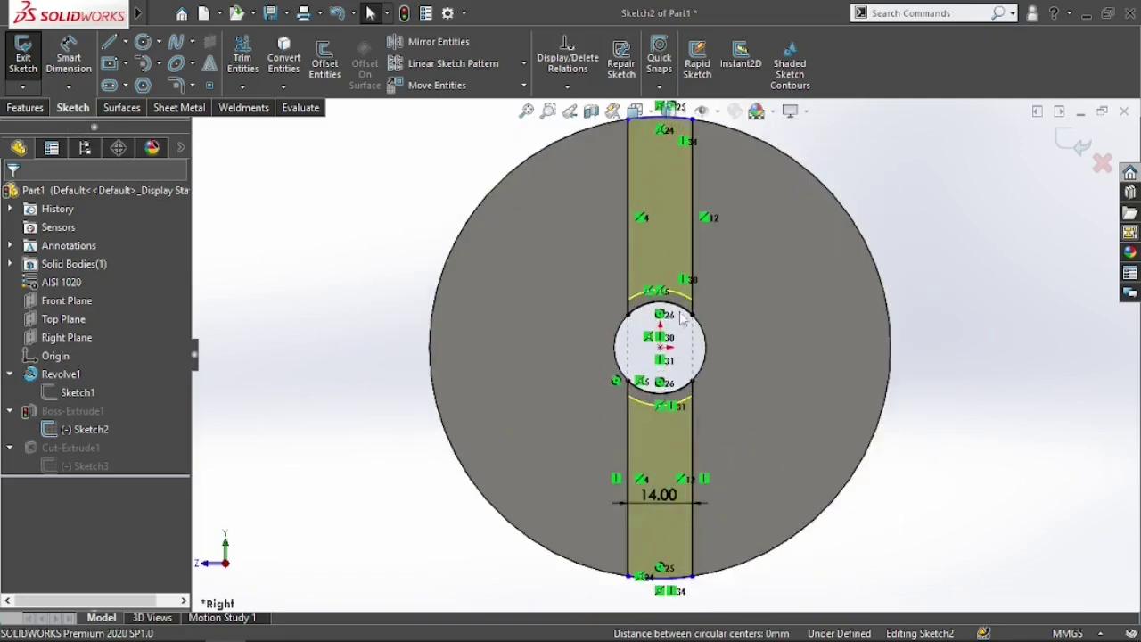
click(395, 325)
scroll(498, 367, up, 2)
scroll(498, 367, up, 1)
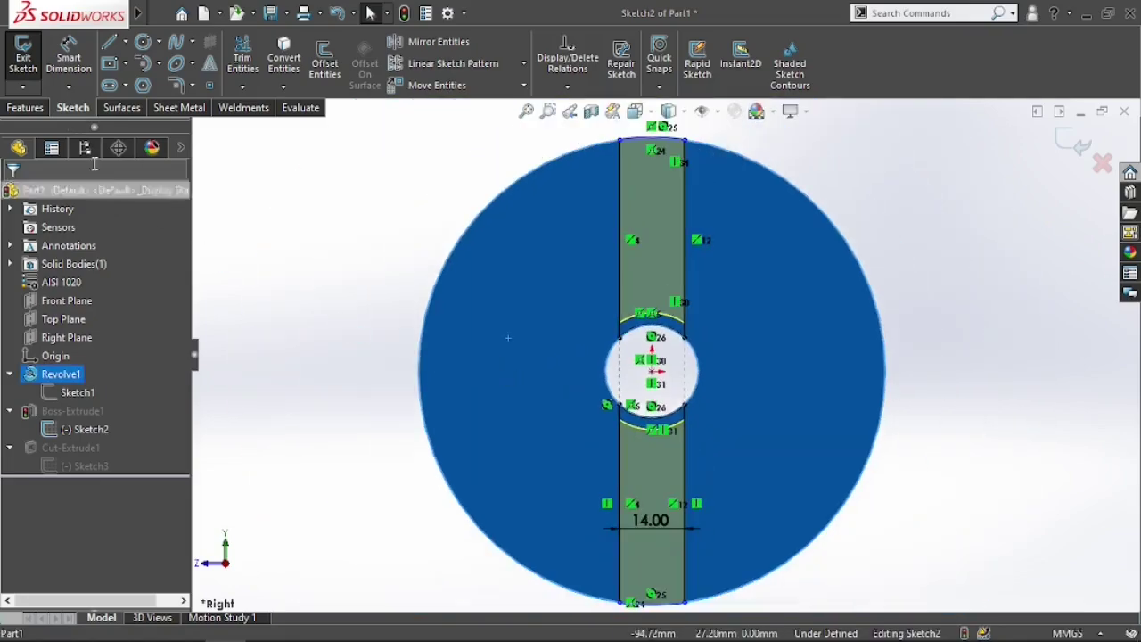
click(27, 65)
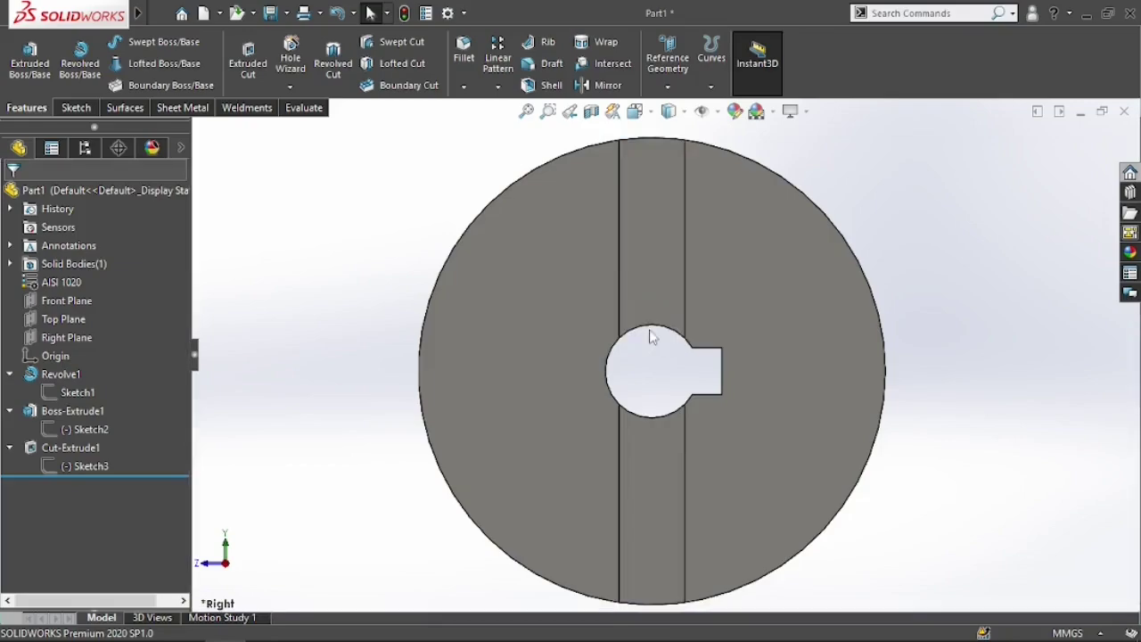
Inspect the rebuilt ribs, bore and keyway up close in the face-on, isometric, front and back views
scroll(653, 339, up, 2)
scroll(650, 356, down, 8)
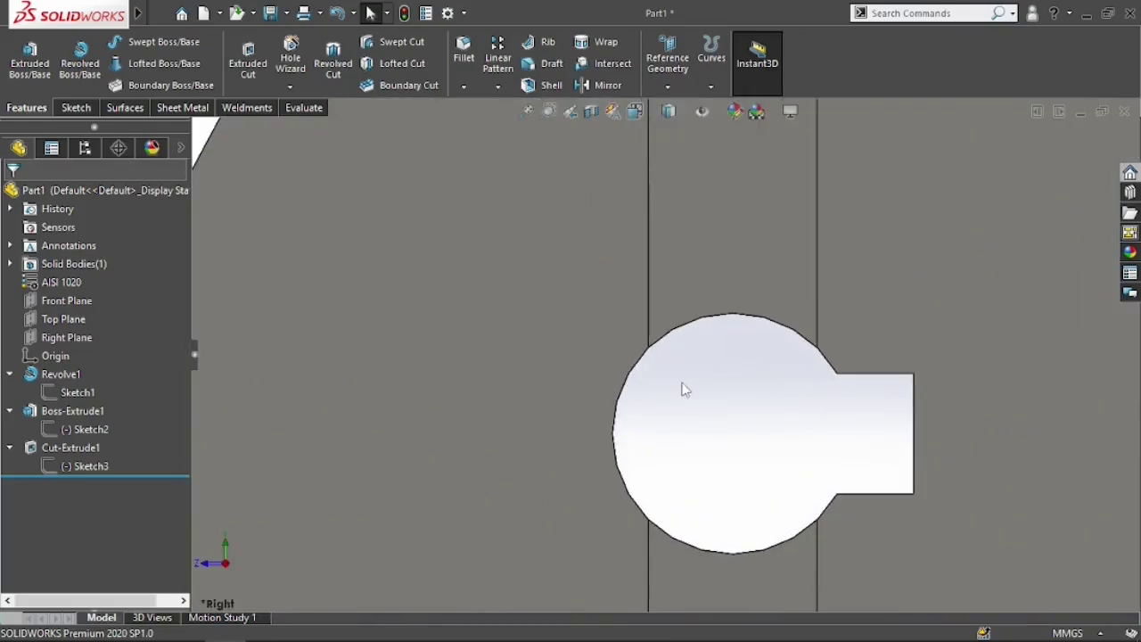
scroll(684, 388, up, 4)
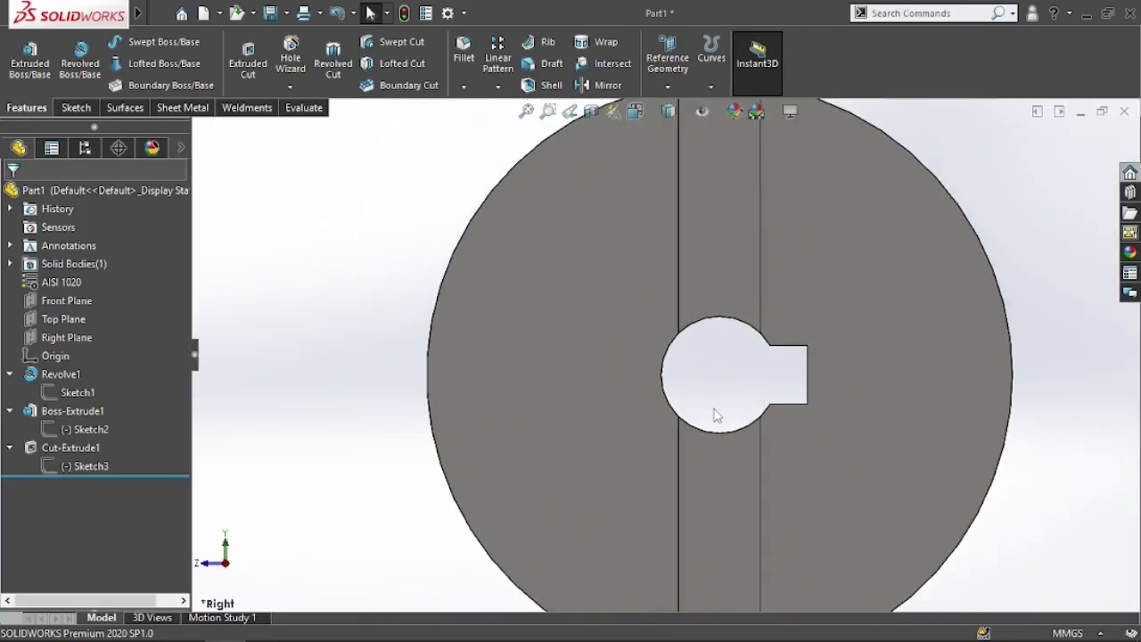
key(ctrl+7)
scroll(714, 393, down, 5)
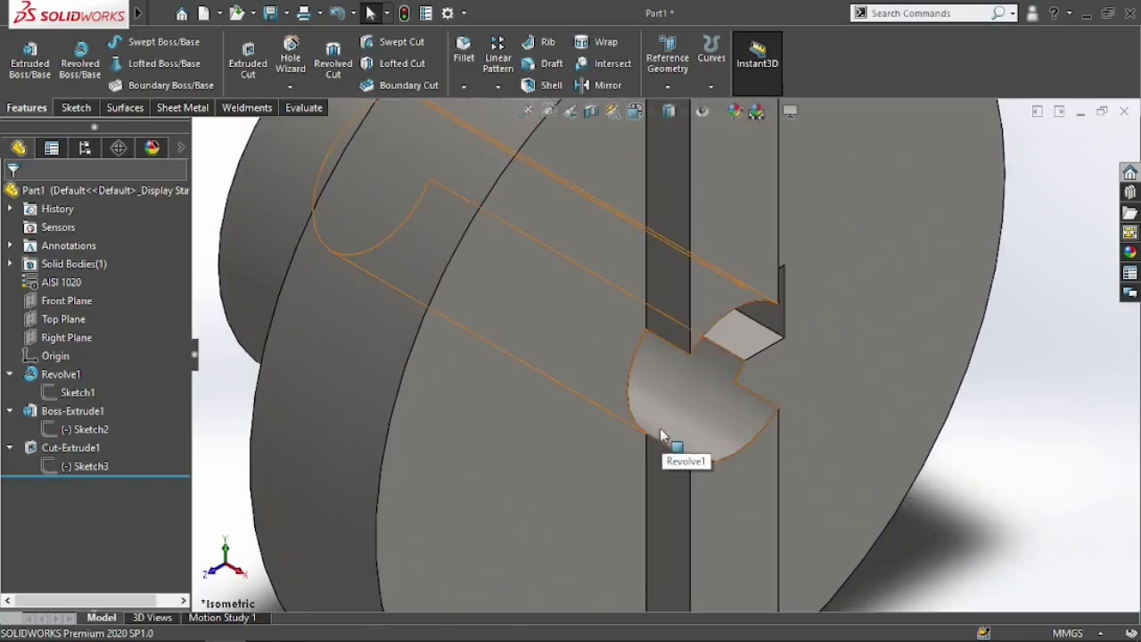
scroll(714, 442, up, 2)
scroll(765, 446, up, 4)
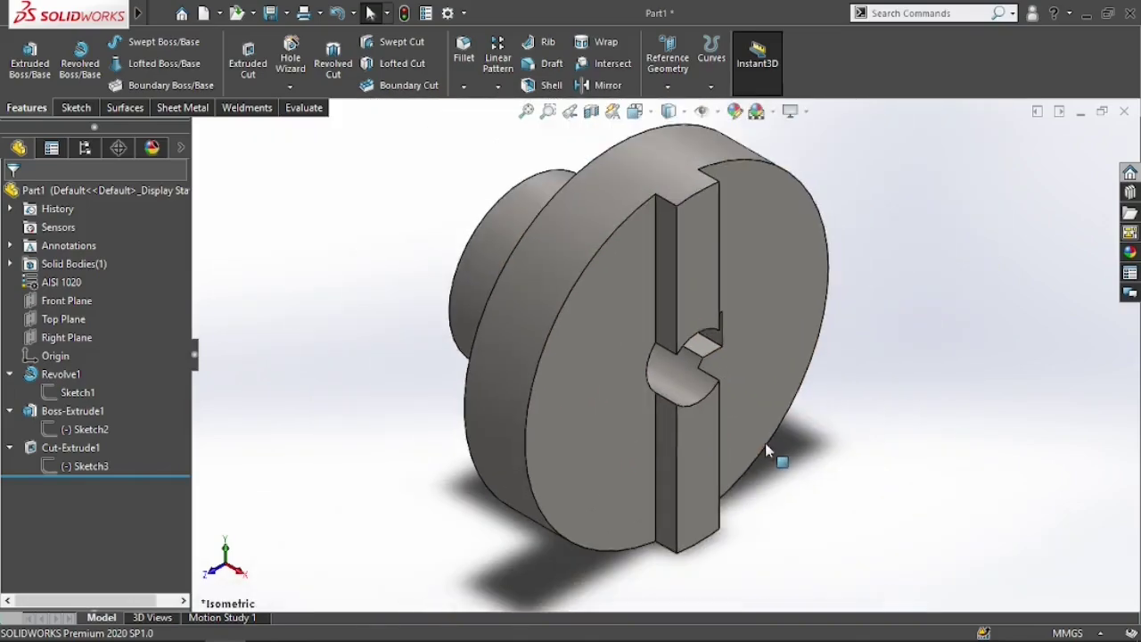
key(ctrl+1)
key(ctrl+2)
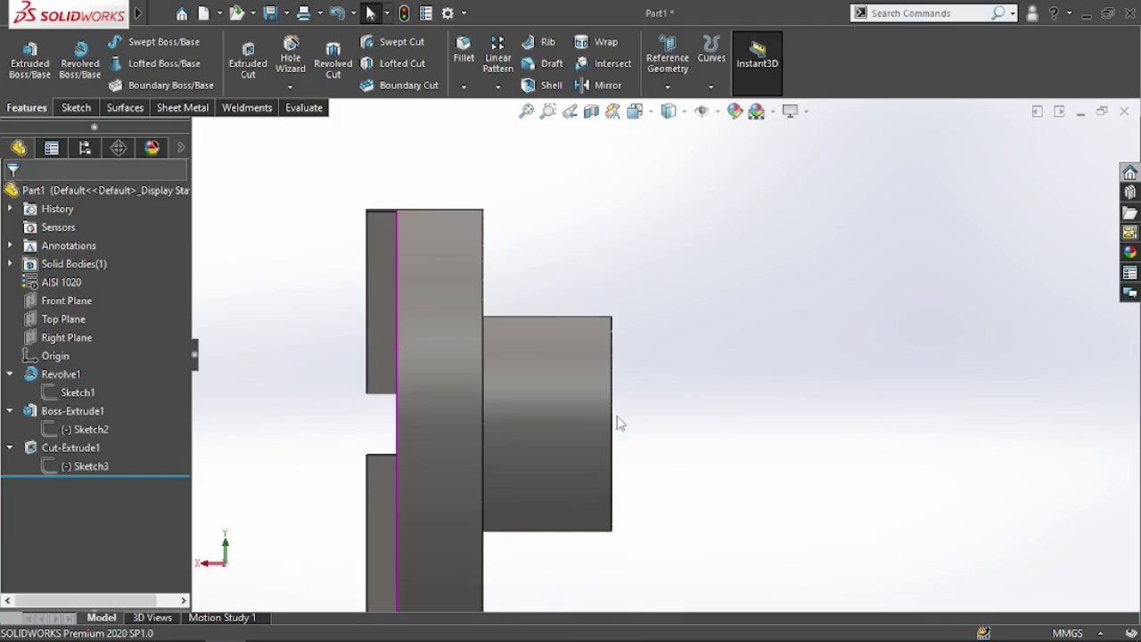
key(ctrl+1)
key(ctrl+7)
scroll(659, 444, up, 1)
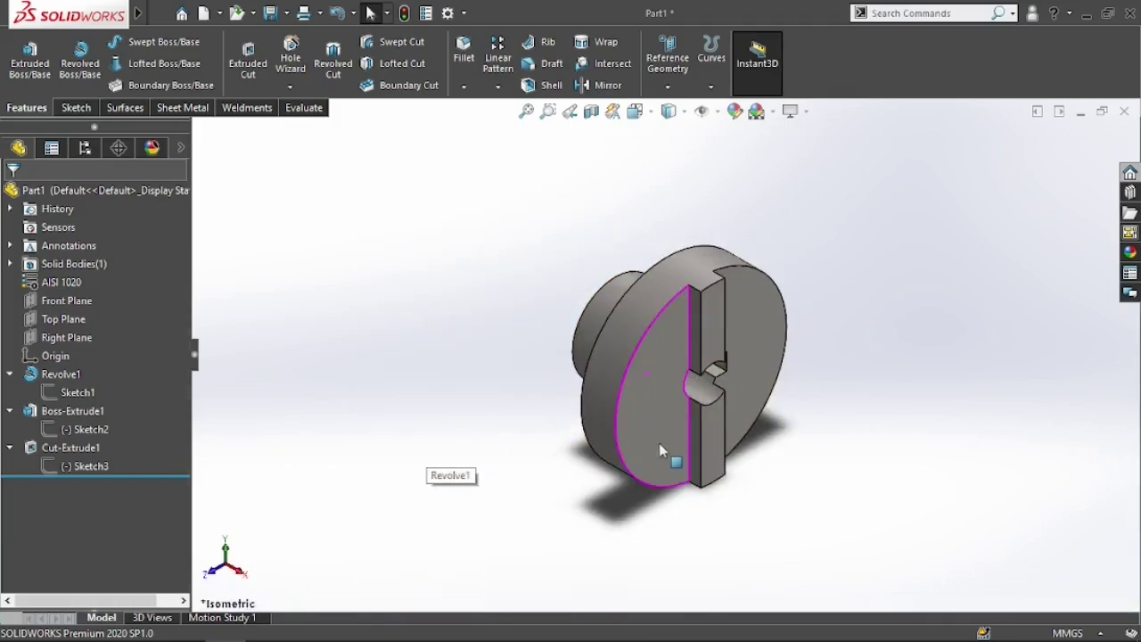
View the flange face-on with hidden lines visible and compare it with Flange #2 in the Oldham coupling drawing
click(659, 443)
key(ctrl+8)
scroll(648, 346, down, 2)
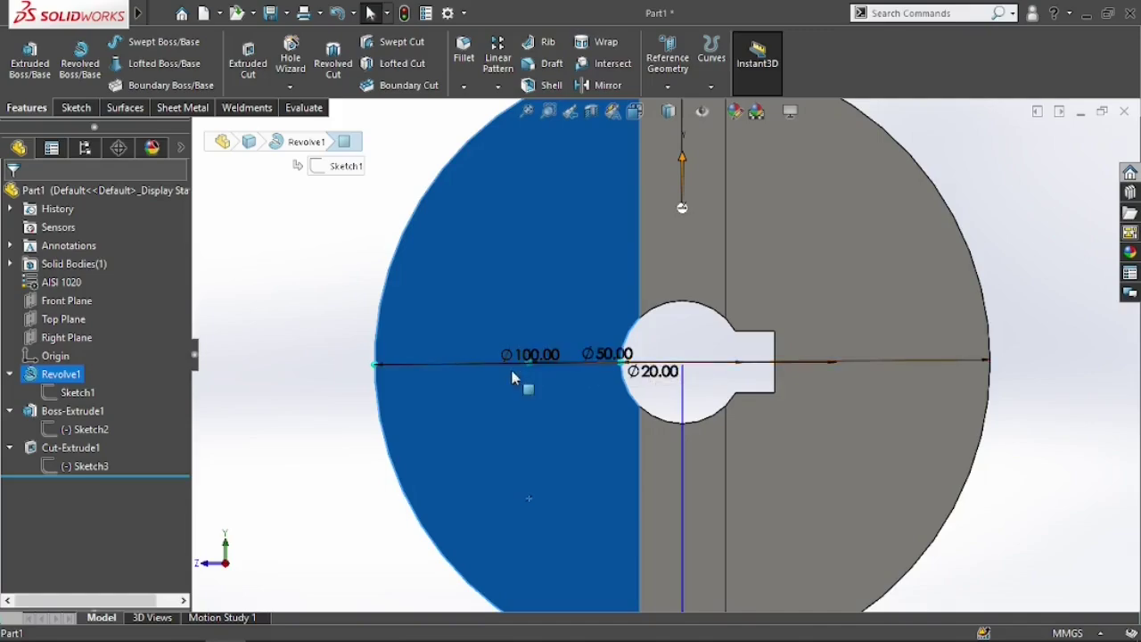
key(ctrl+8)
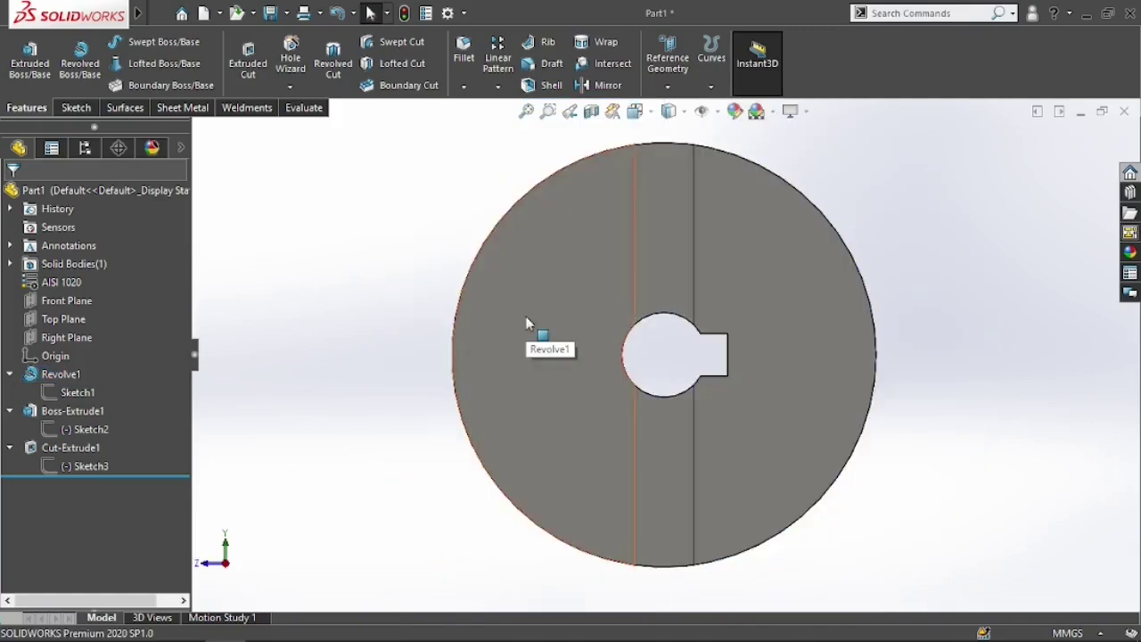
click(669, 110)
click(668, 201)
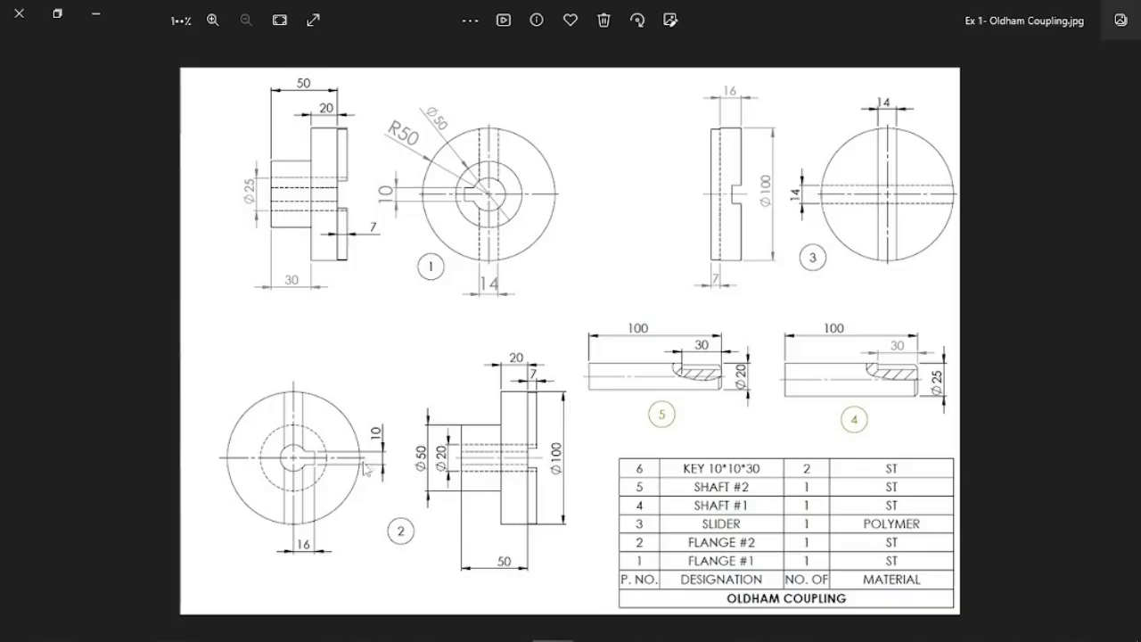
key(alt+Tab)
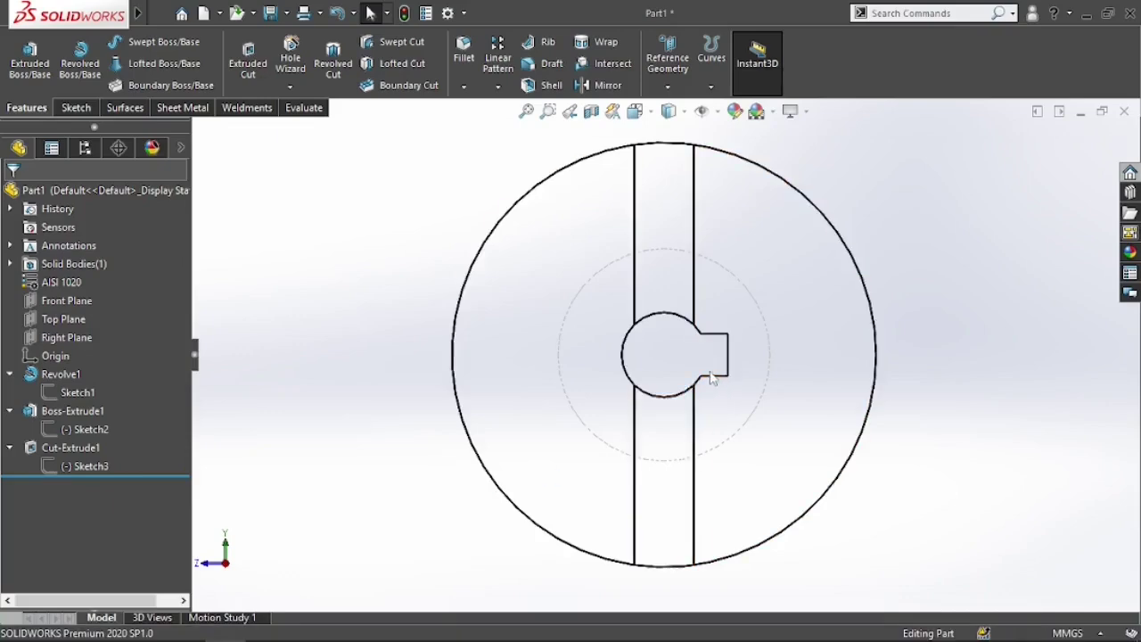
Set the part's display style to Shaded With Edges
click(669, 111)
click(673, 207)
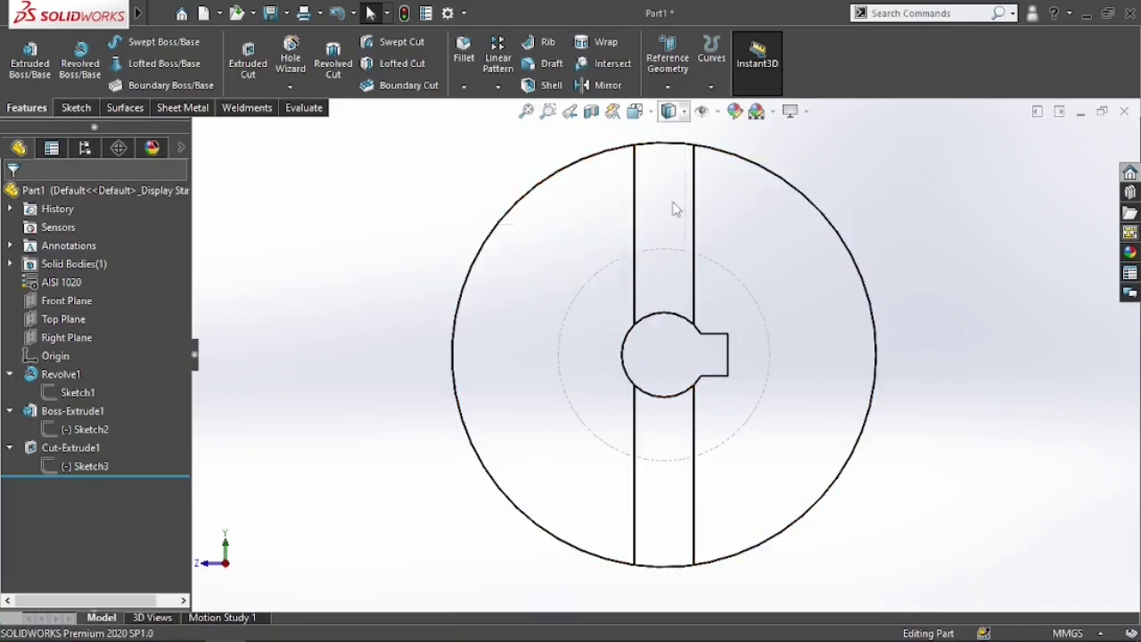
click(668, 111)
click(670, 134)
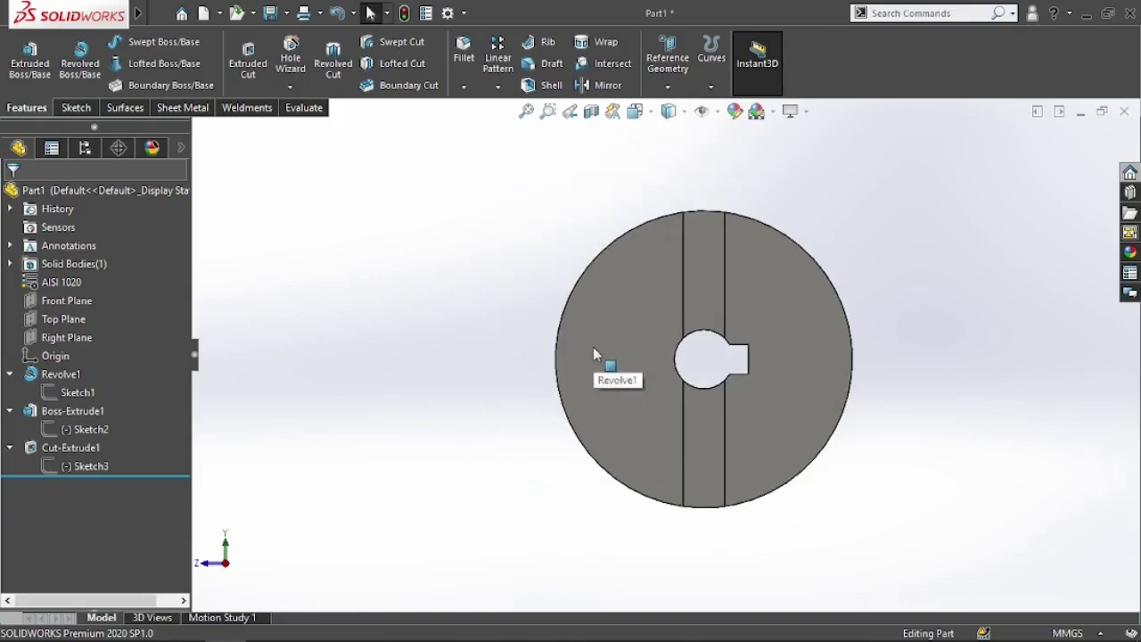
View the whole finished flange in the isometric orientation
key(ctrl+7)
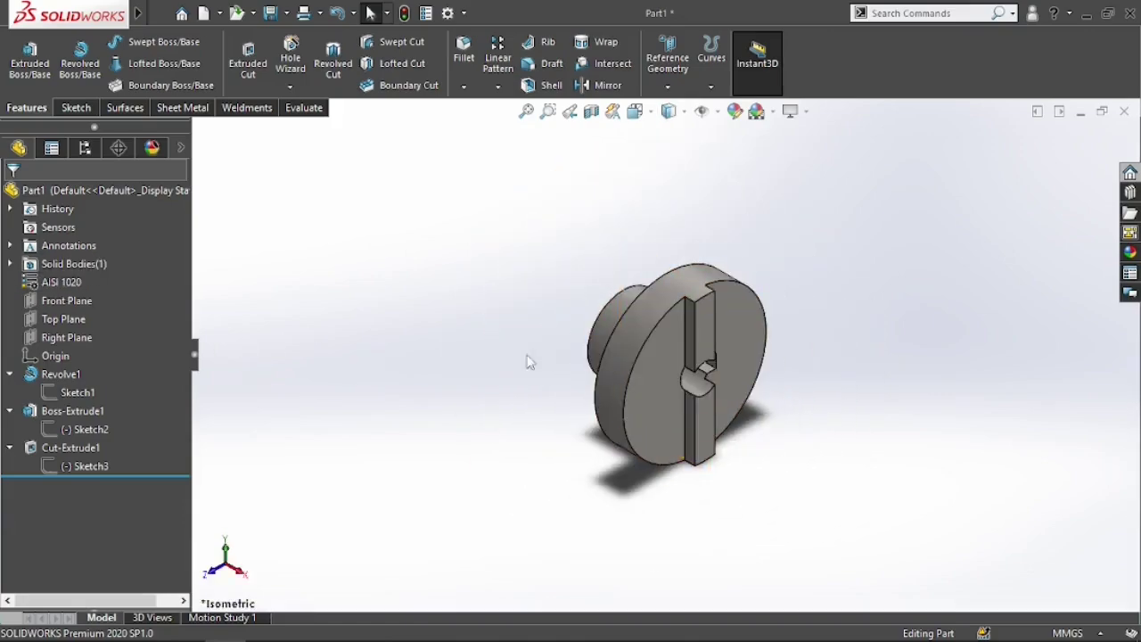
scroll(718, 405, up, 3)
scroll(702, 396, down, 2)
scroll(703, 396, up, 2)
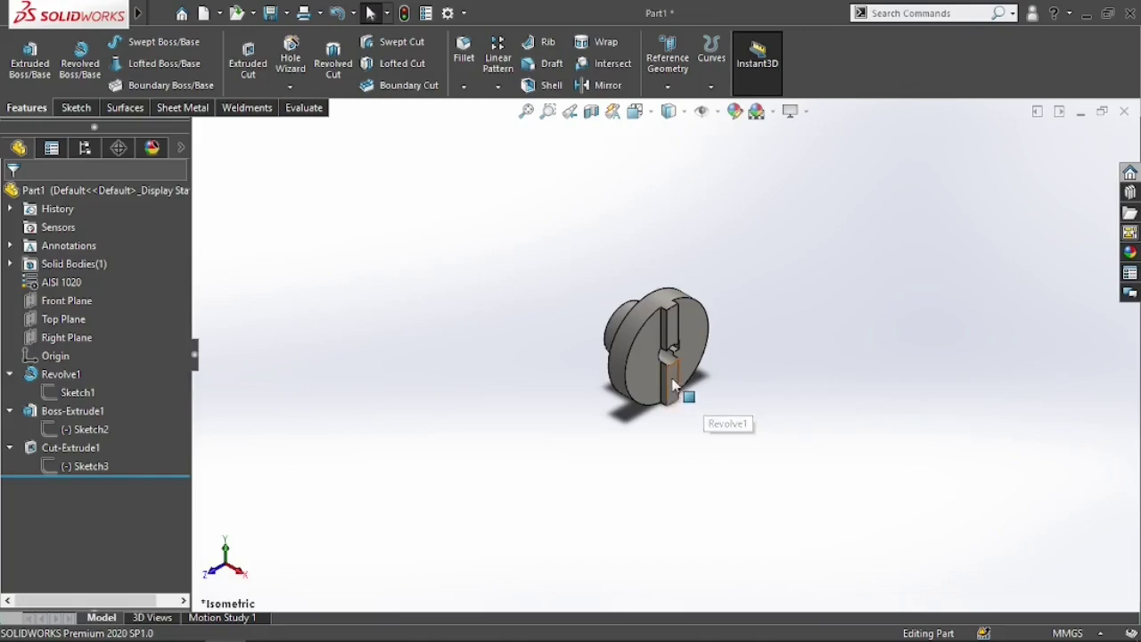
click(162, 13)
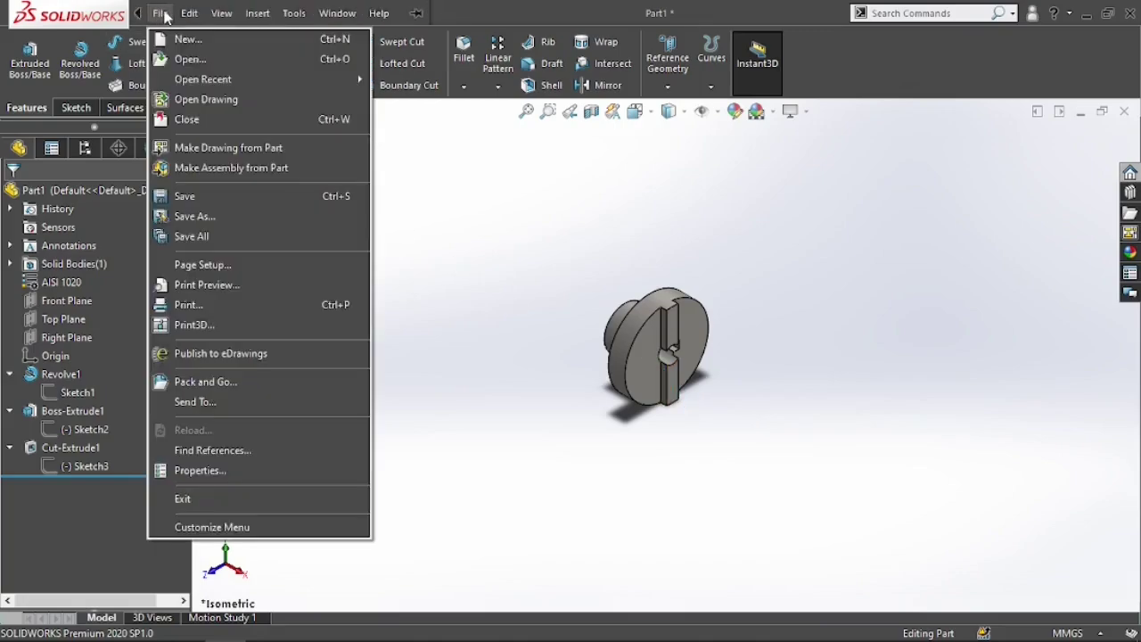
click(244, 217)
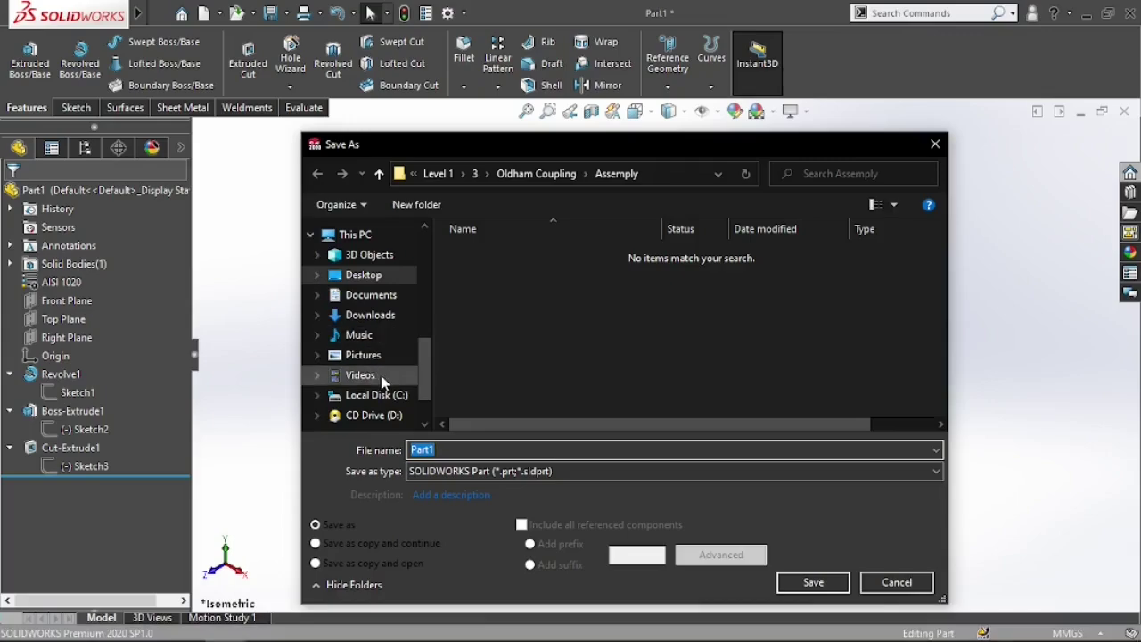
text(flange2)
click(546, 175)
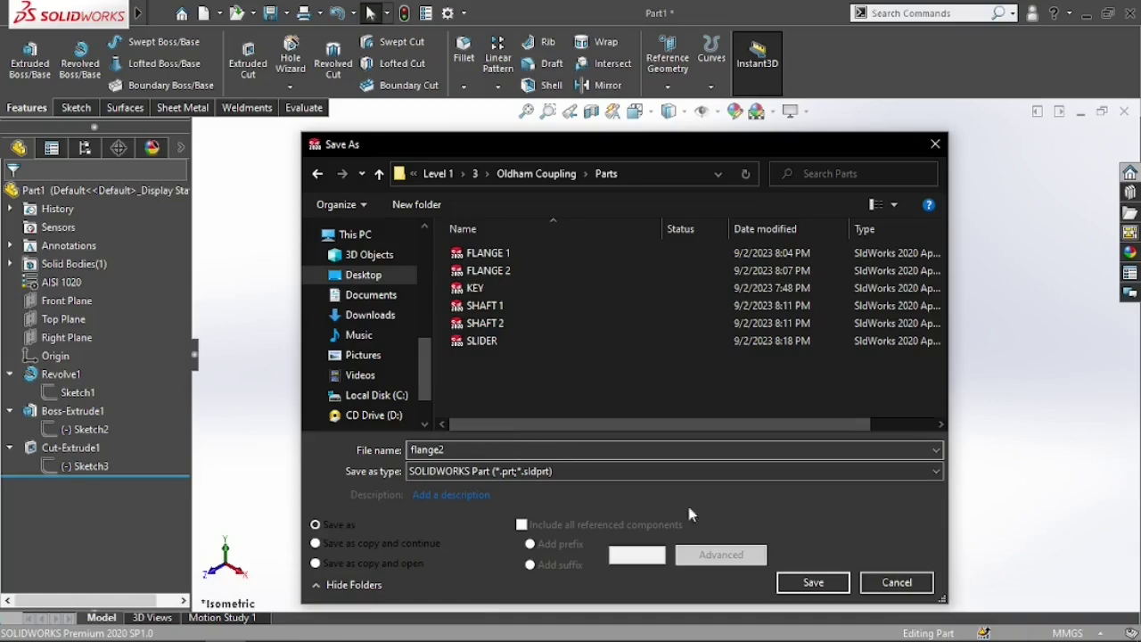
click(898, 583)
scroll(670, 425, up, 3)
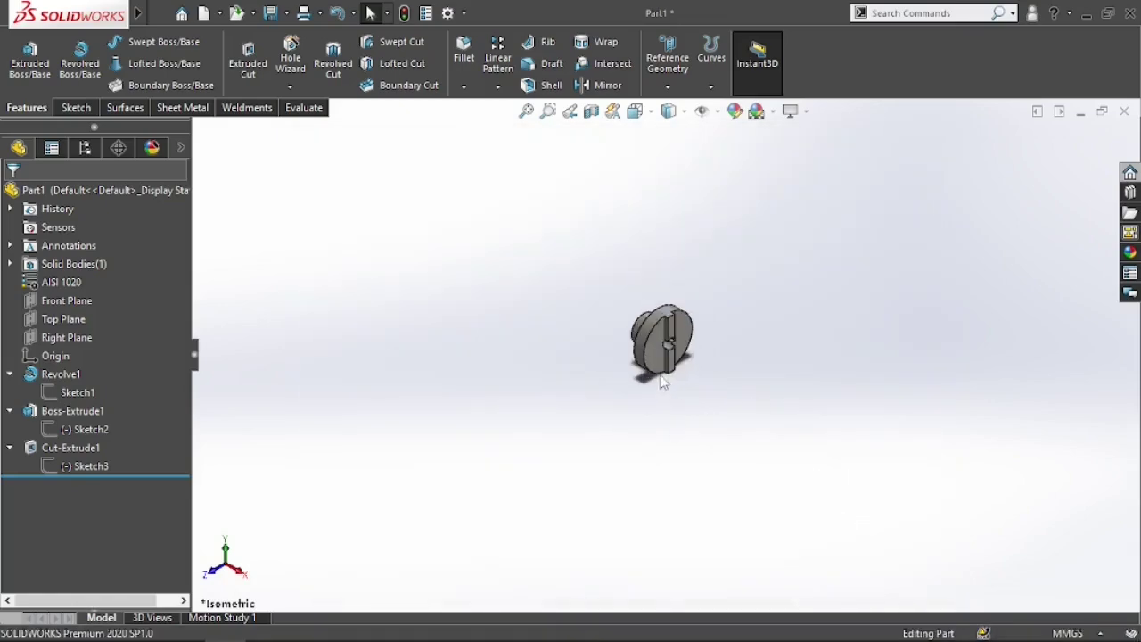
scroll(662, 381, down, 2)
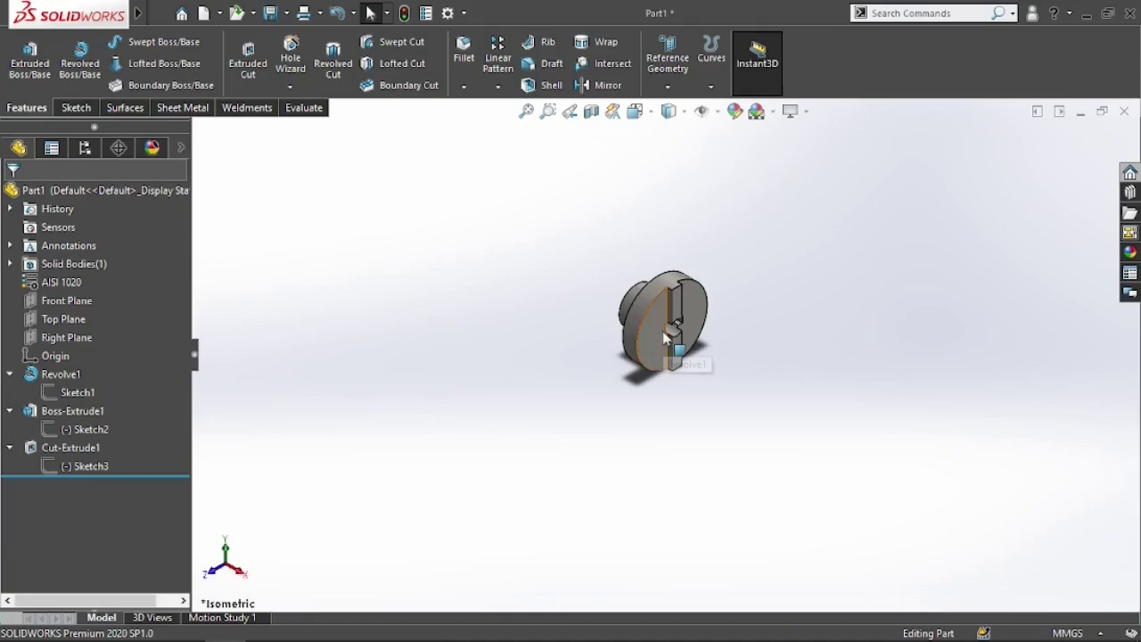
Switch to the Oldham coupling drawing to read Shaft #1's dimensions, and return to SOLIDWORKS
key(alt+Tab)
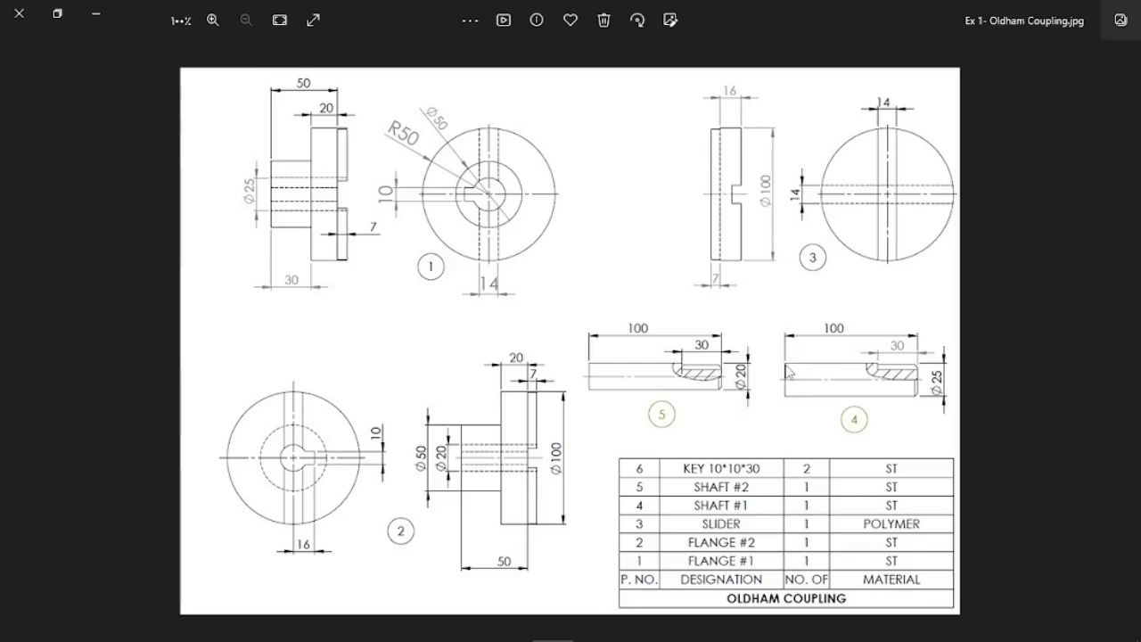
key(alt+Tab)
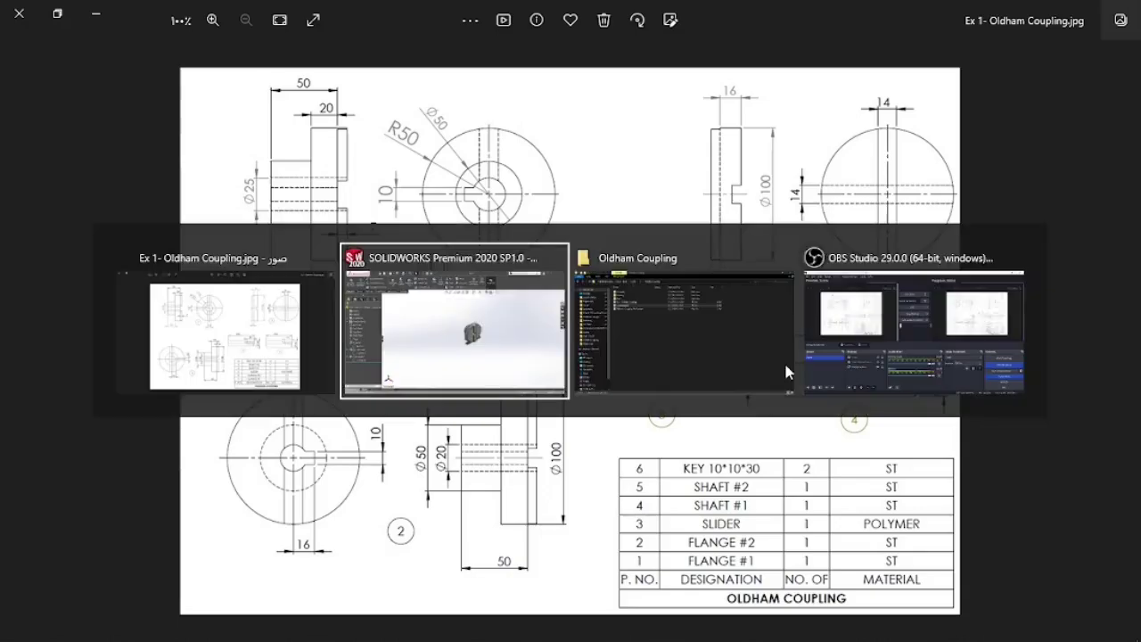
scroll(664, 361, up, 2)
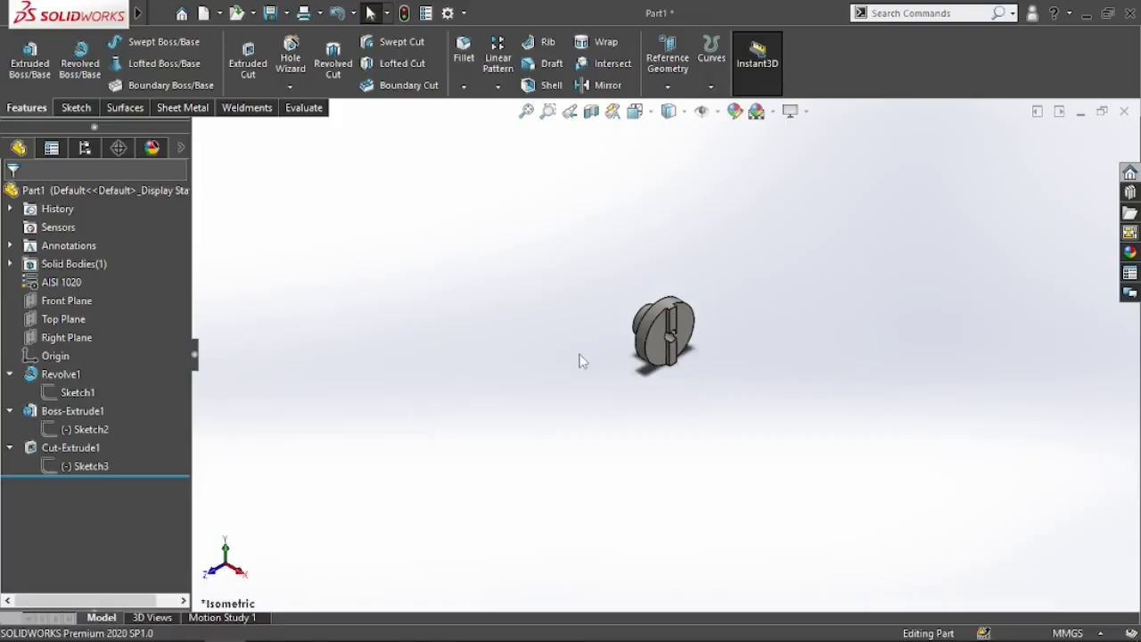
Create a new part document and start a sketch on its Front Plane
click(181, 12)
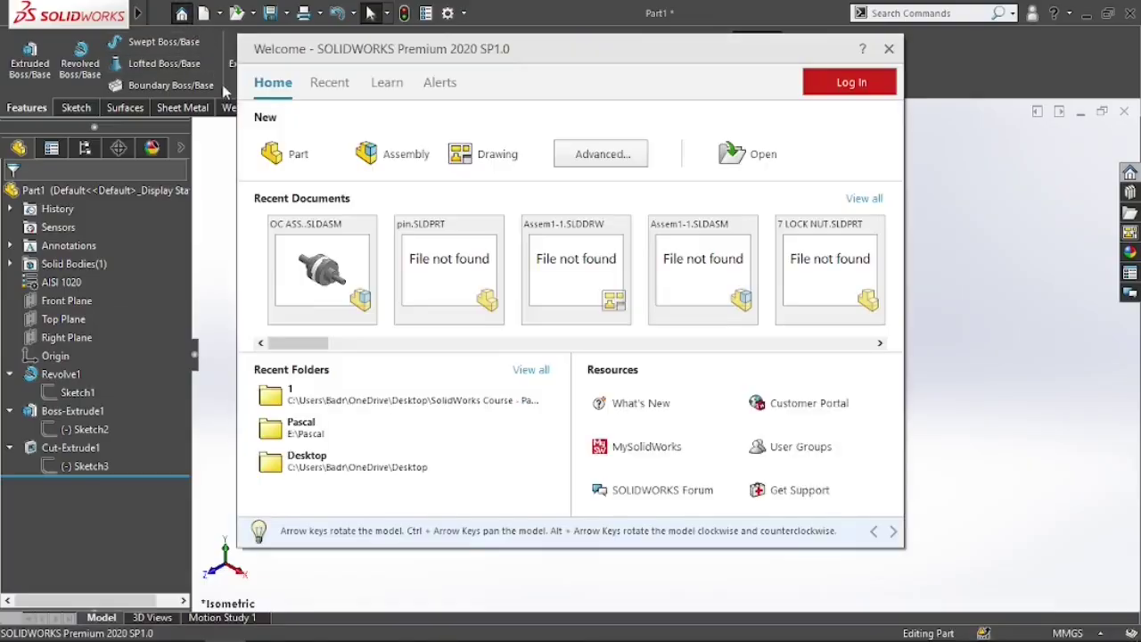
click(273, 152)
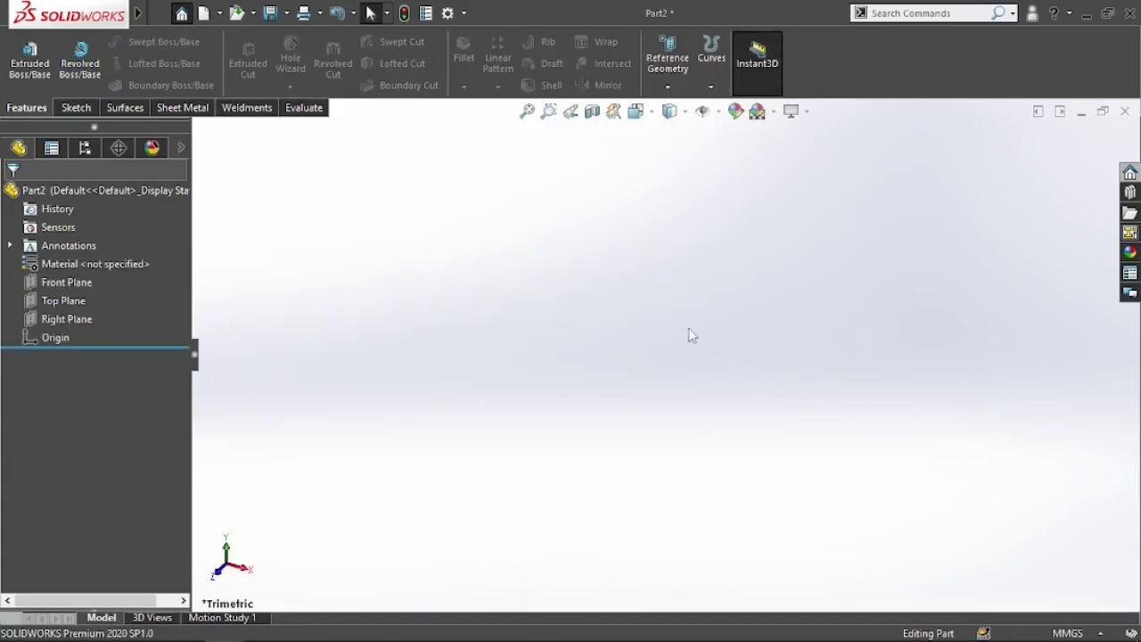
click(62, 282)
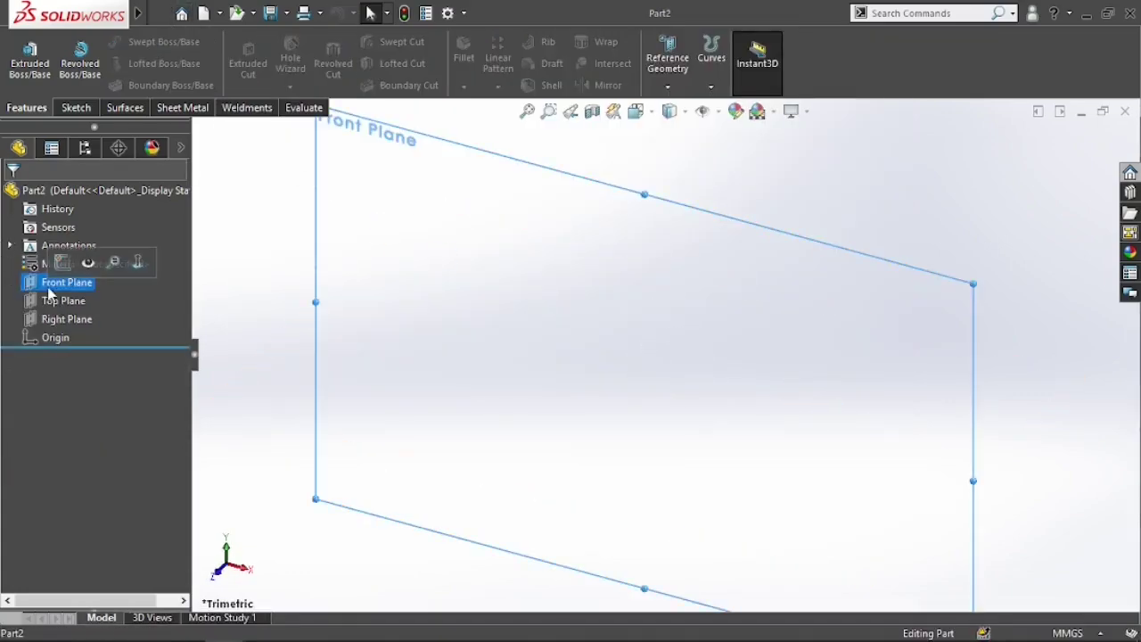
click(85, 260)
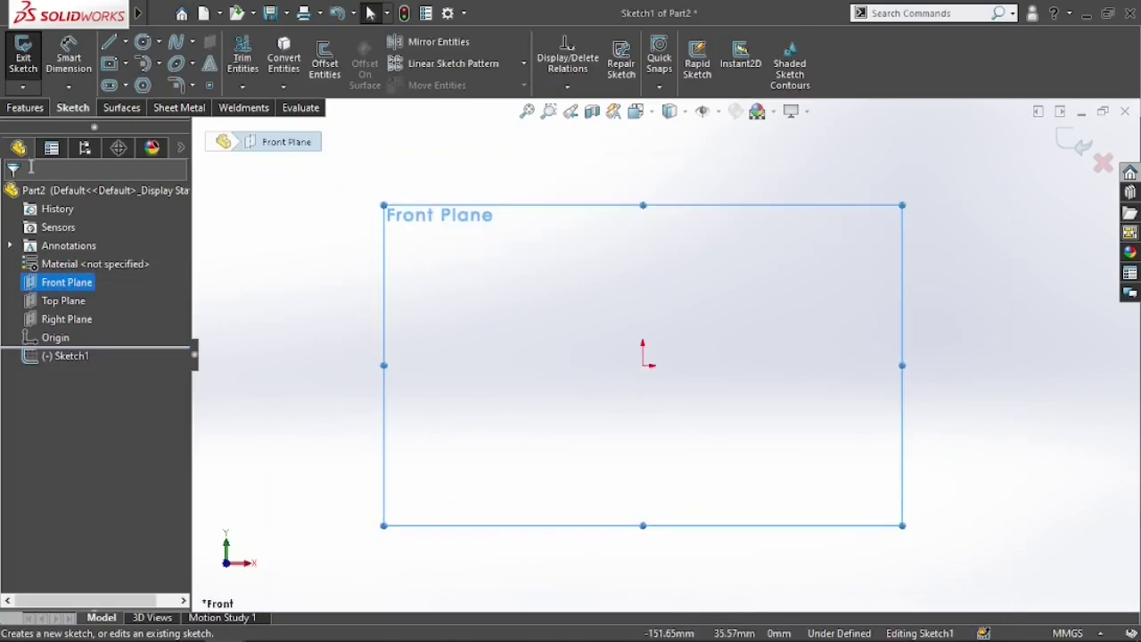
Sketch a circle centred on the origin and dimension its diameter to 25 mm
click(141, 44)
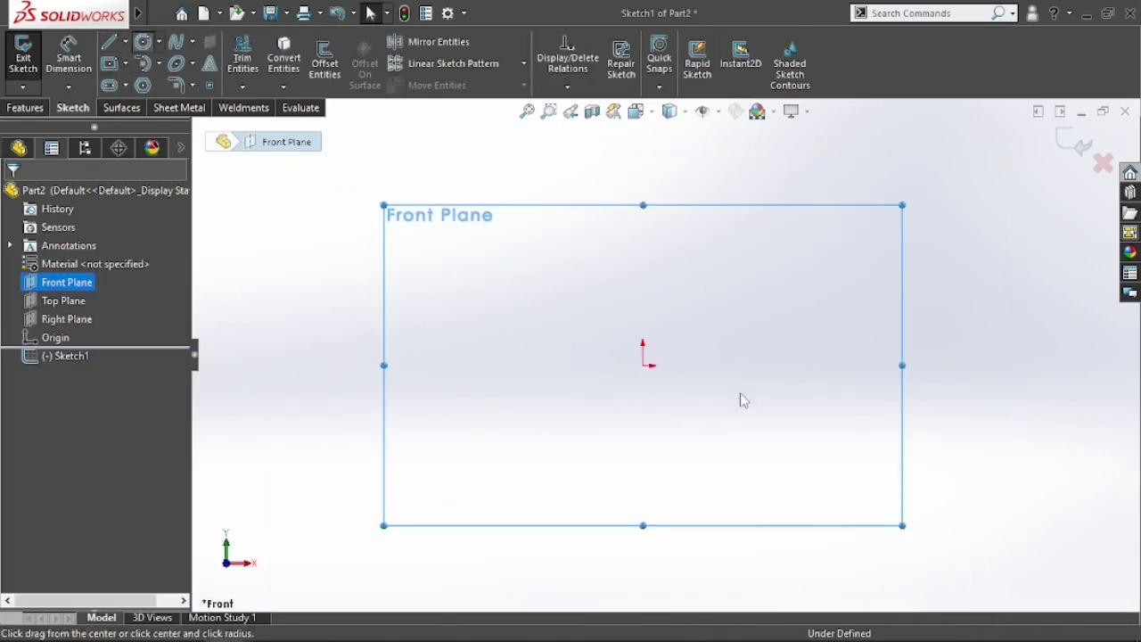
click(643, 364)
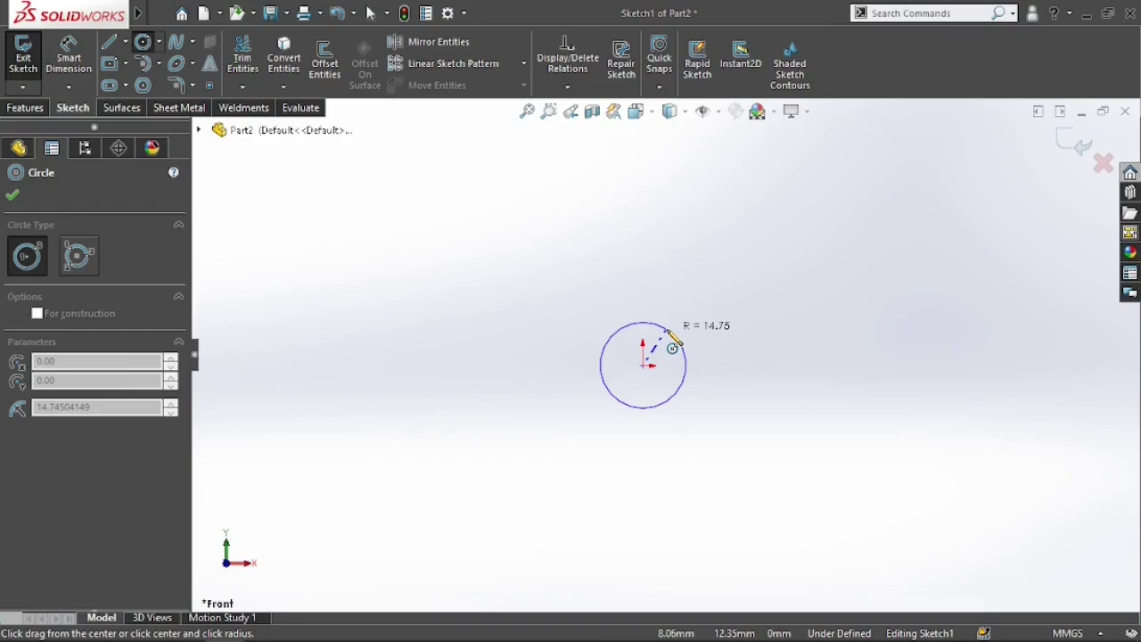
click(671, 337)
click(16, 195)
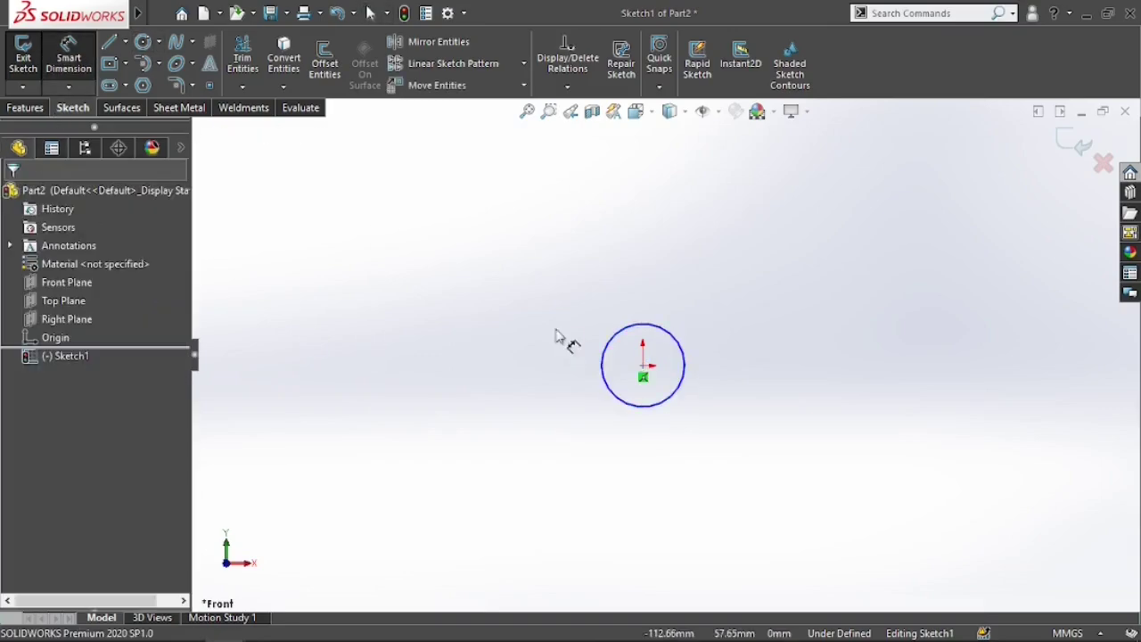
click(604, 369)
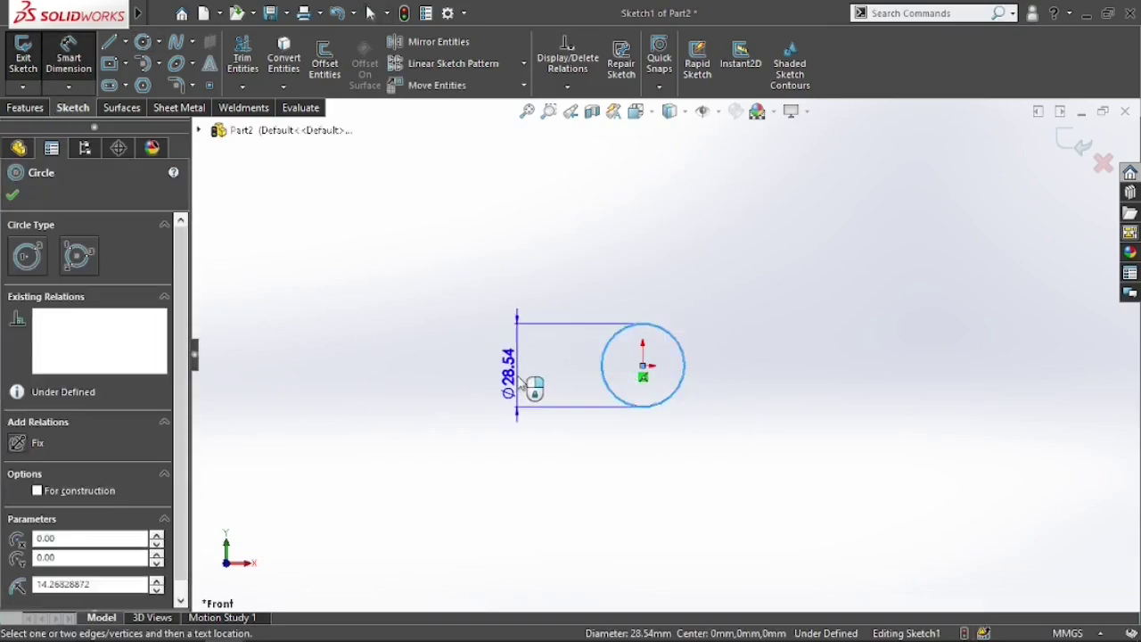
click(520, 382)
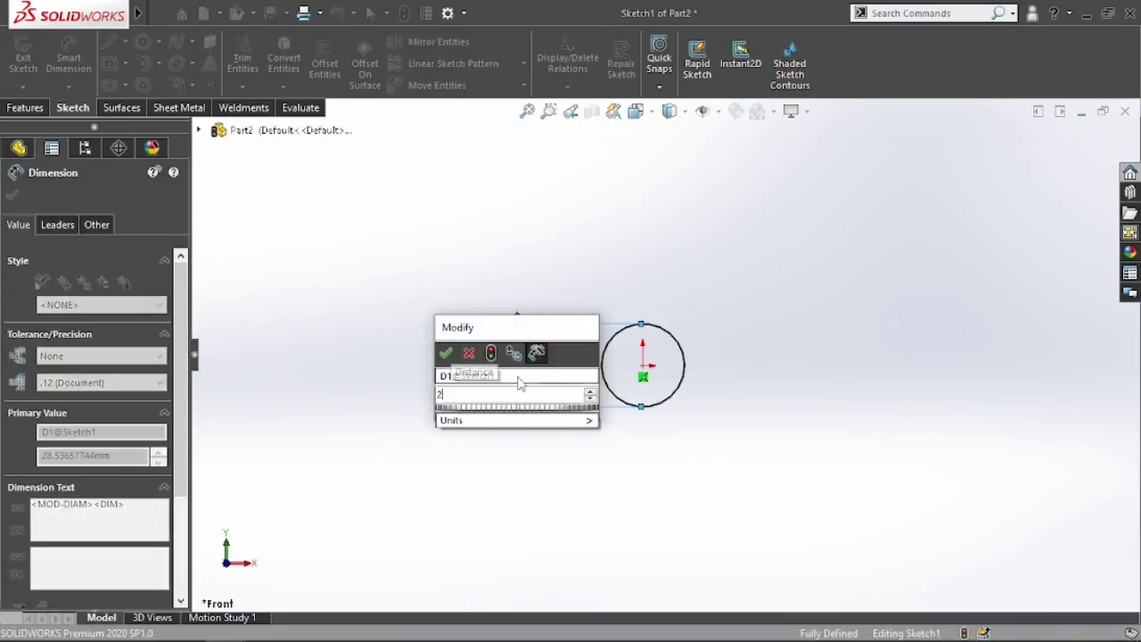
text(25)
key(Return)
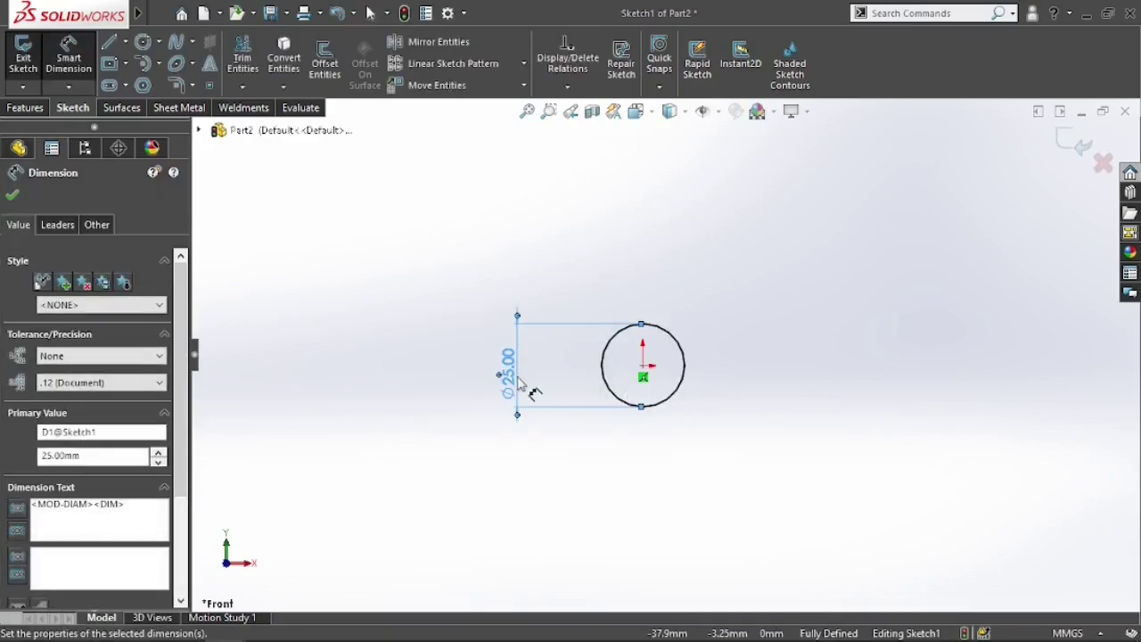
Extrude the circle 100 mm as a boss with the Mid Plane end condition
click(25, 107)
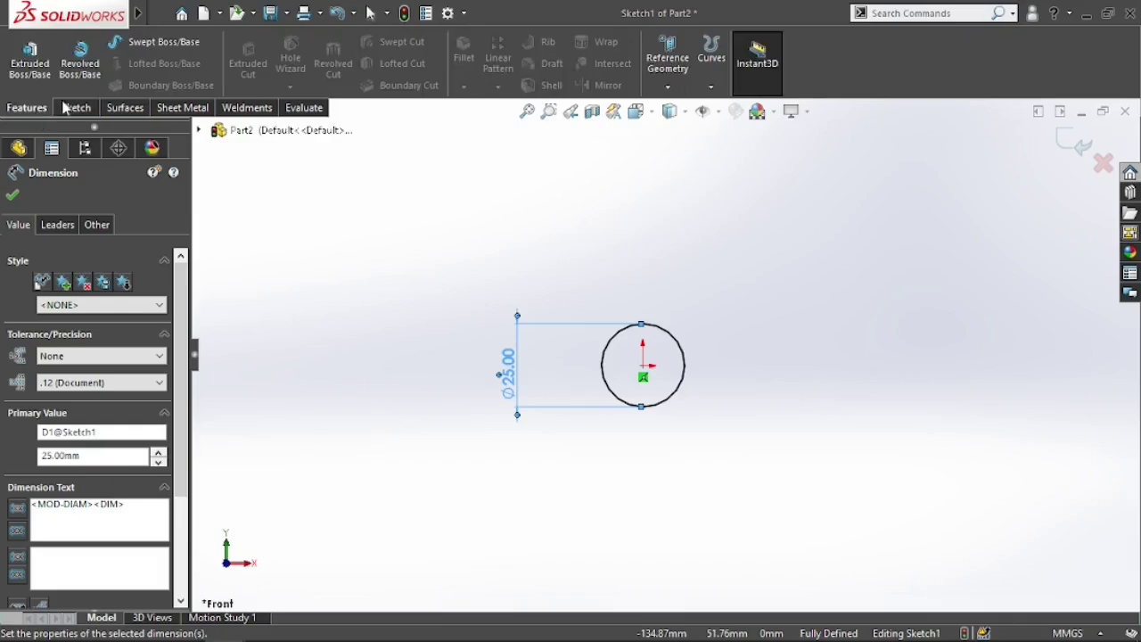
click(30, 64)
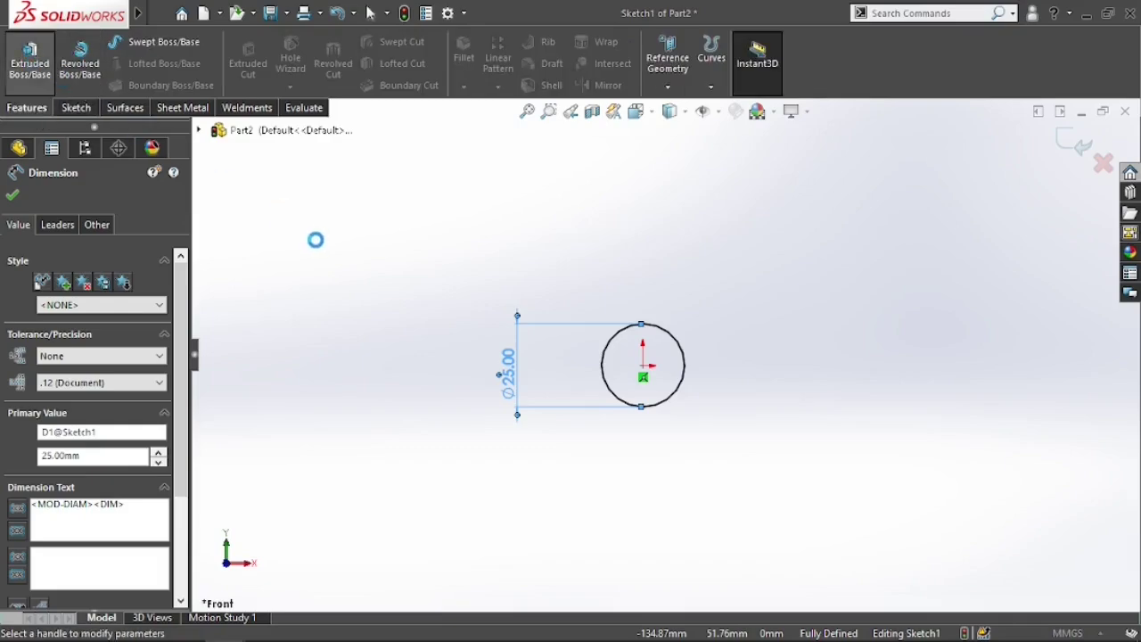
text(100)
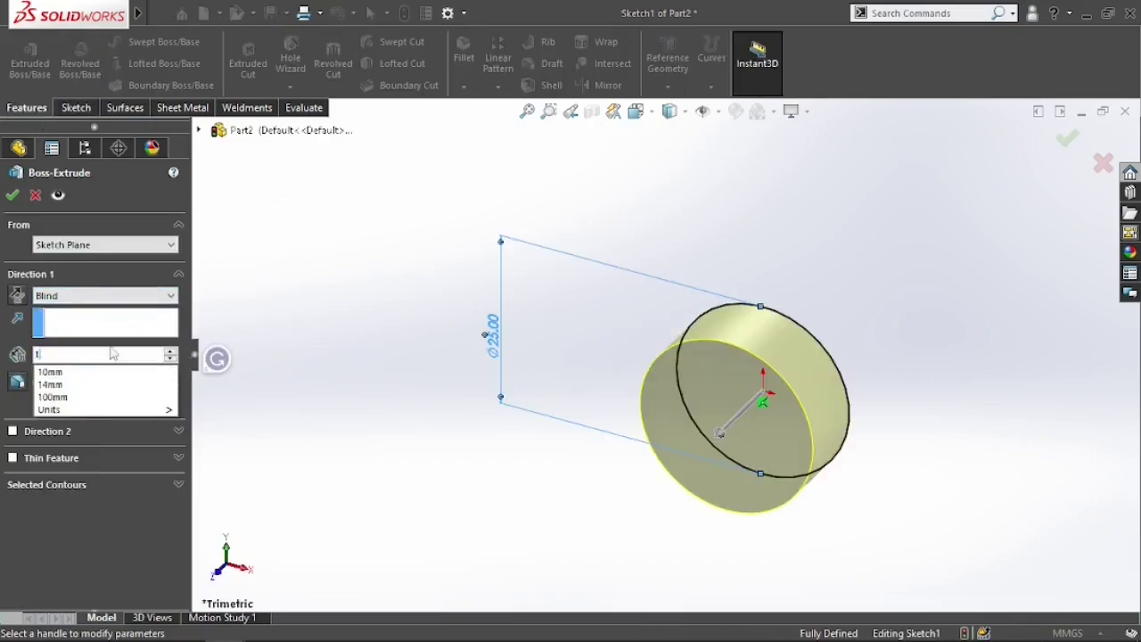
click(12, 198)
click(94, 297)
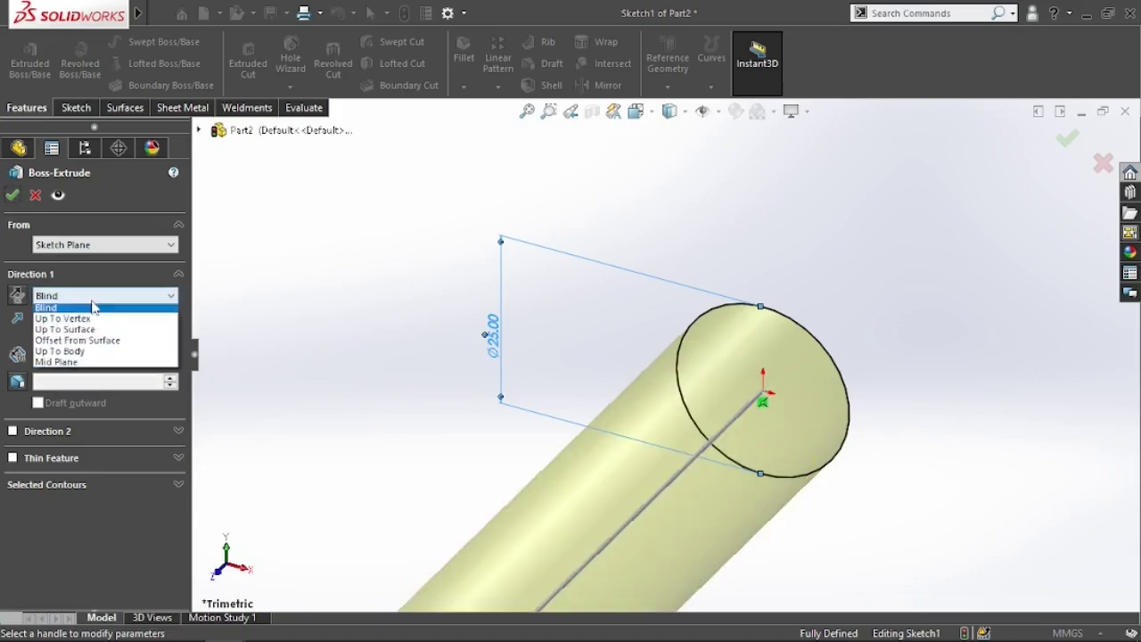
click(91, 384)
click(83, 293)
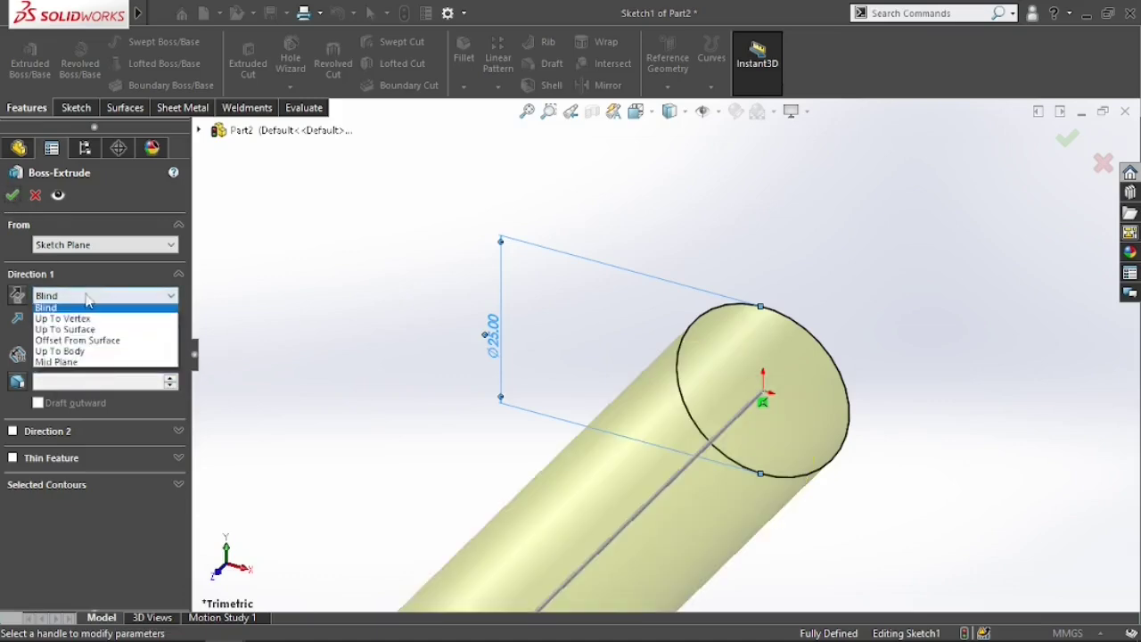
click(63, 366)
scroll(771, 432, down, 3)
scroll(772, 431, up, 2)
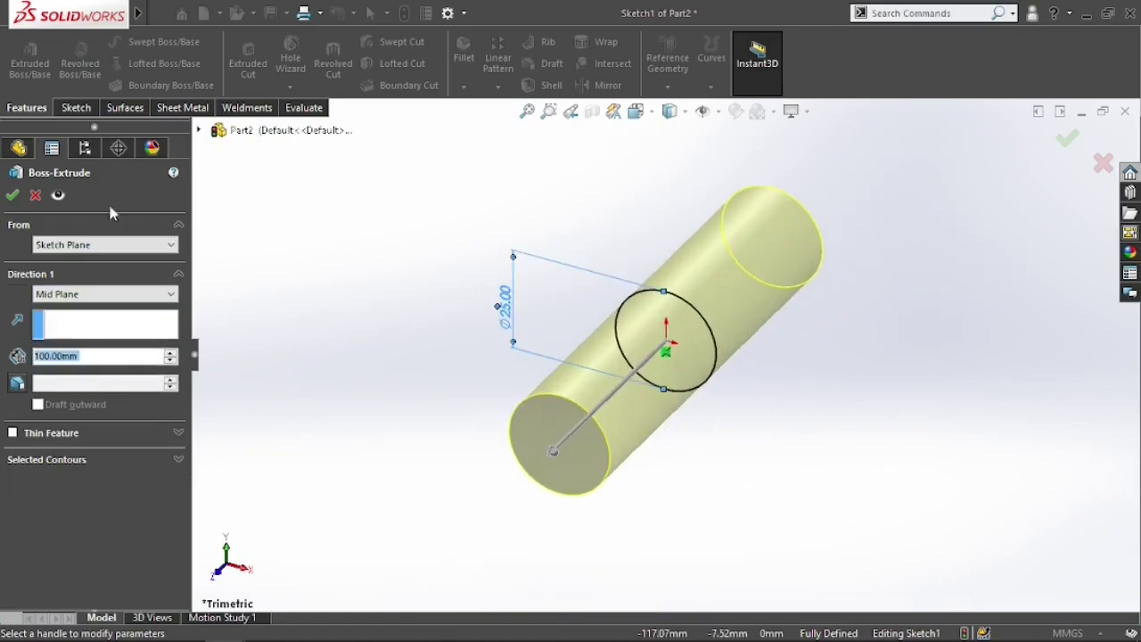
click(11, 197)
scroll(739, 407, down, 2)
scroll(721, 401, up, 1)
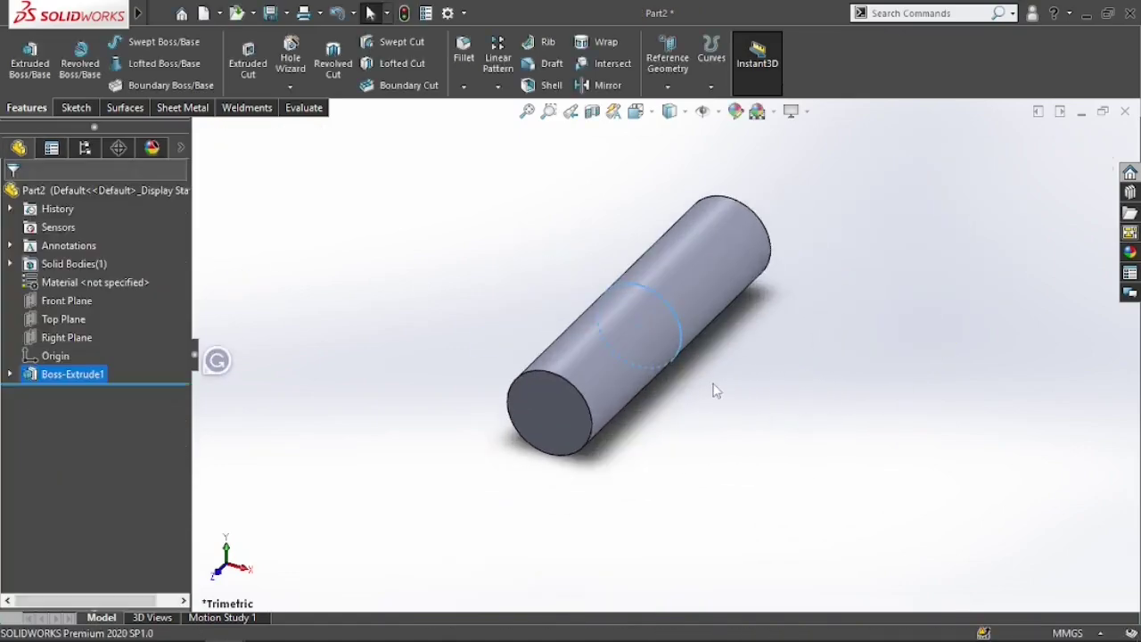
Start a new sketch on the shaft's front circular end face, viewed normal to that face
scroll(625, 393, down, 2)
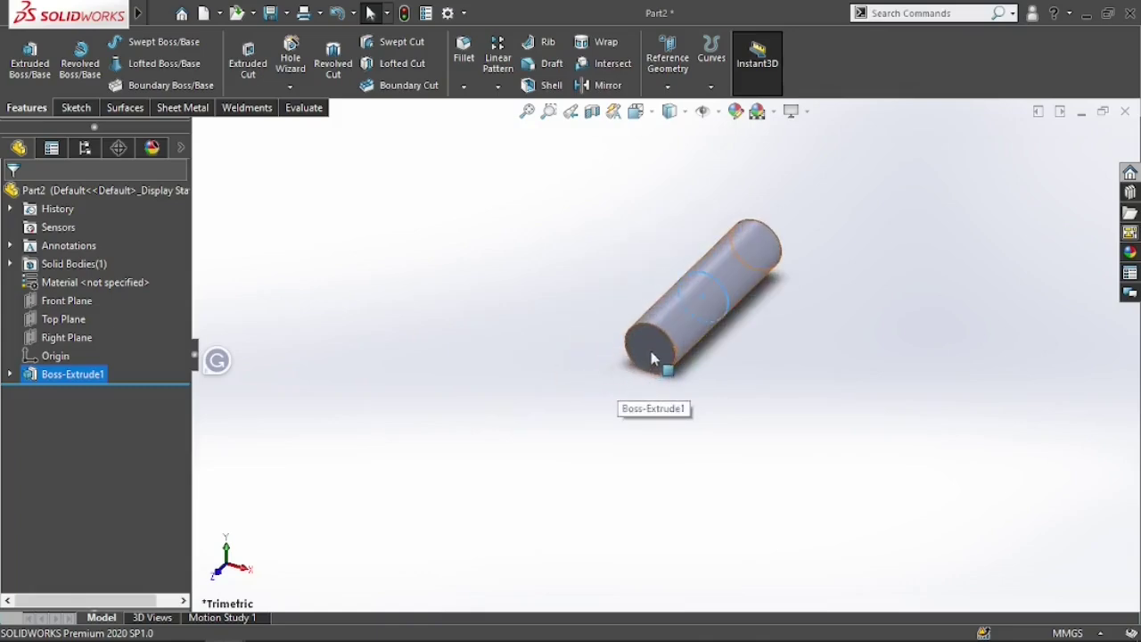
click(652, 359)
key(ctrl+8)
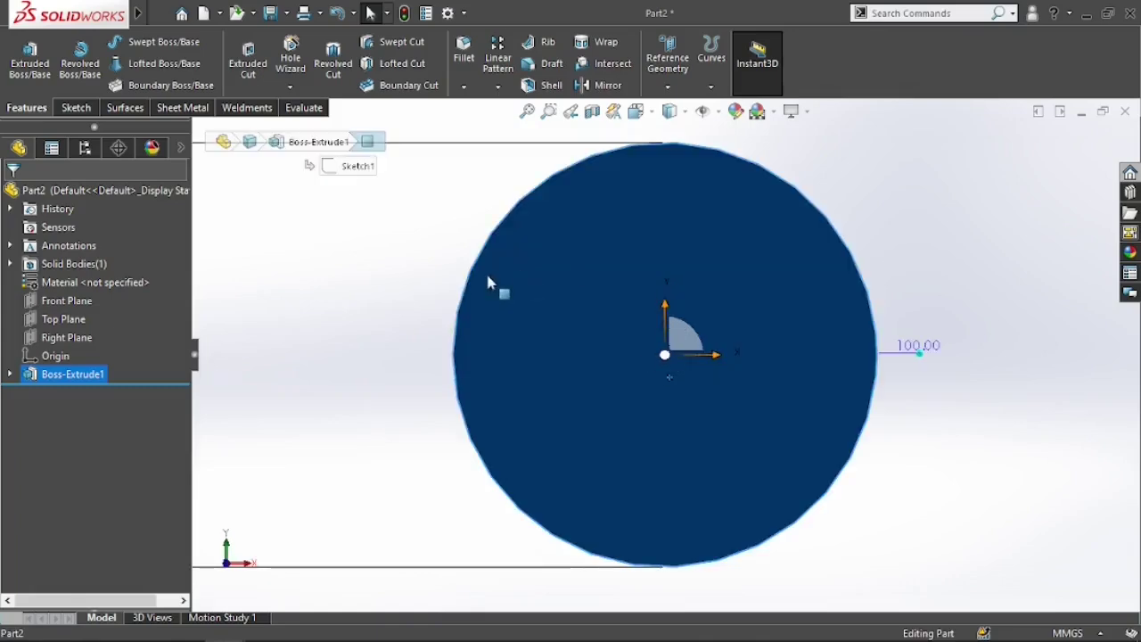
click(87, 107)
click(24, 58)
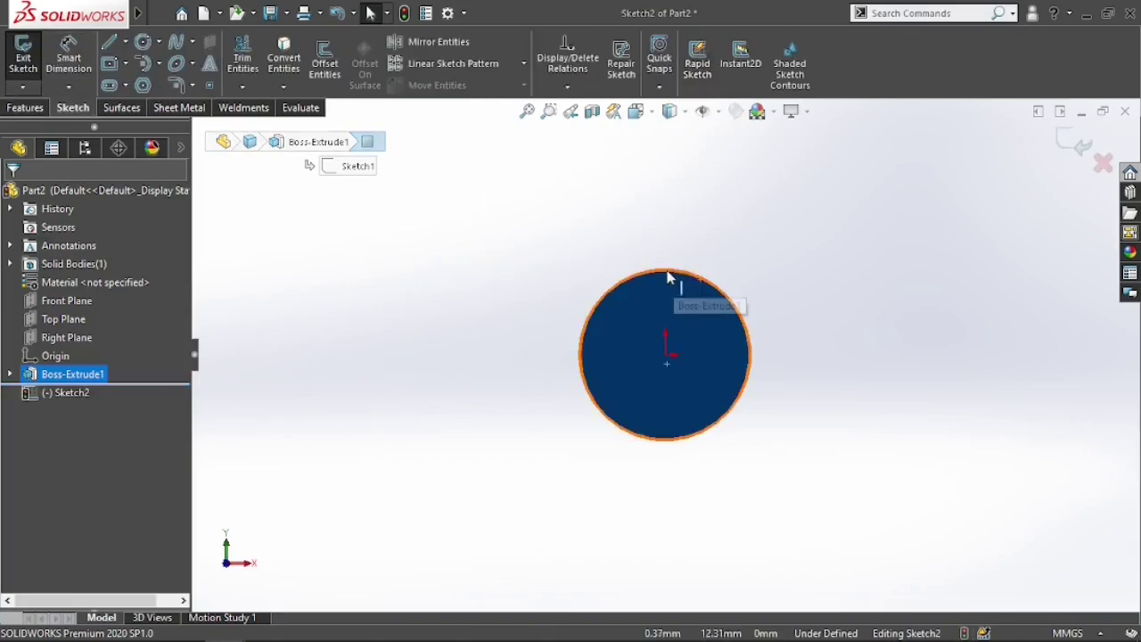
Sketch a center rectangle about 6 mm wide, centred on the uppermost point of the shaft's circular edge
click(123, 64)
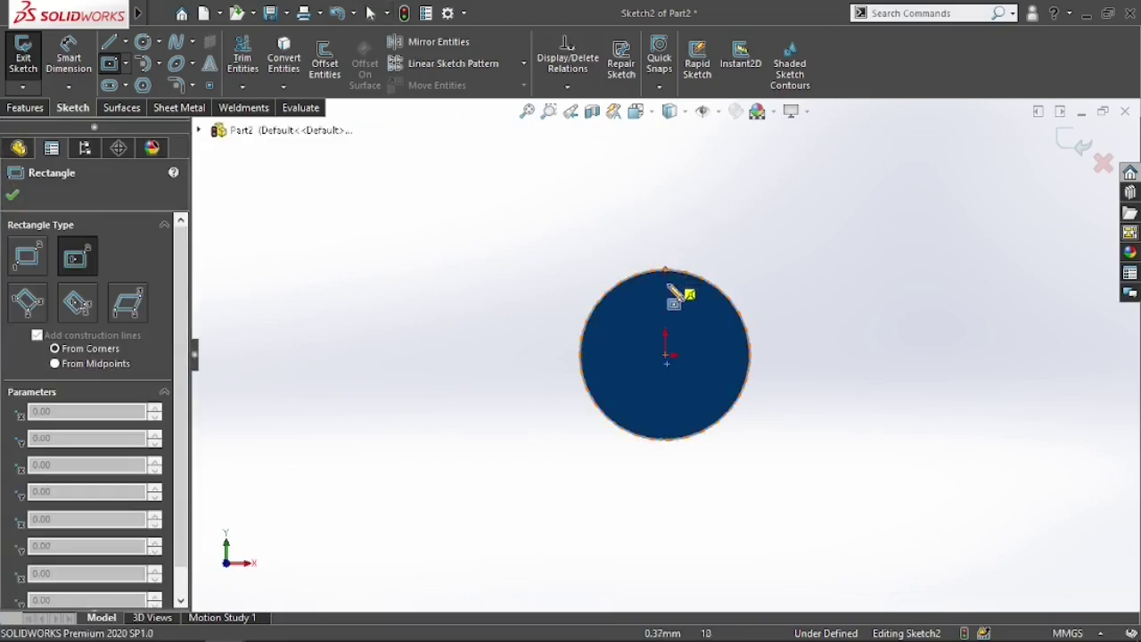
scroll(673, 323, down, 3)
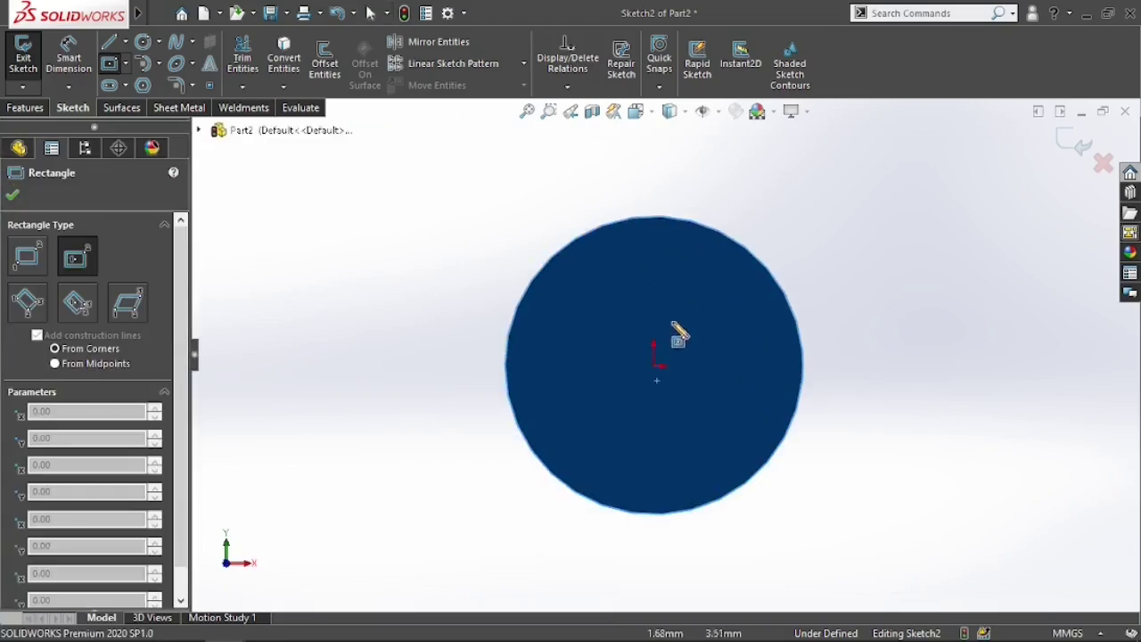
click(653, 216)
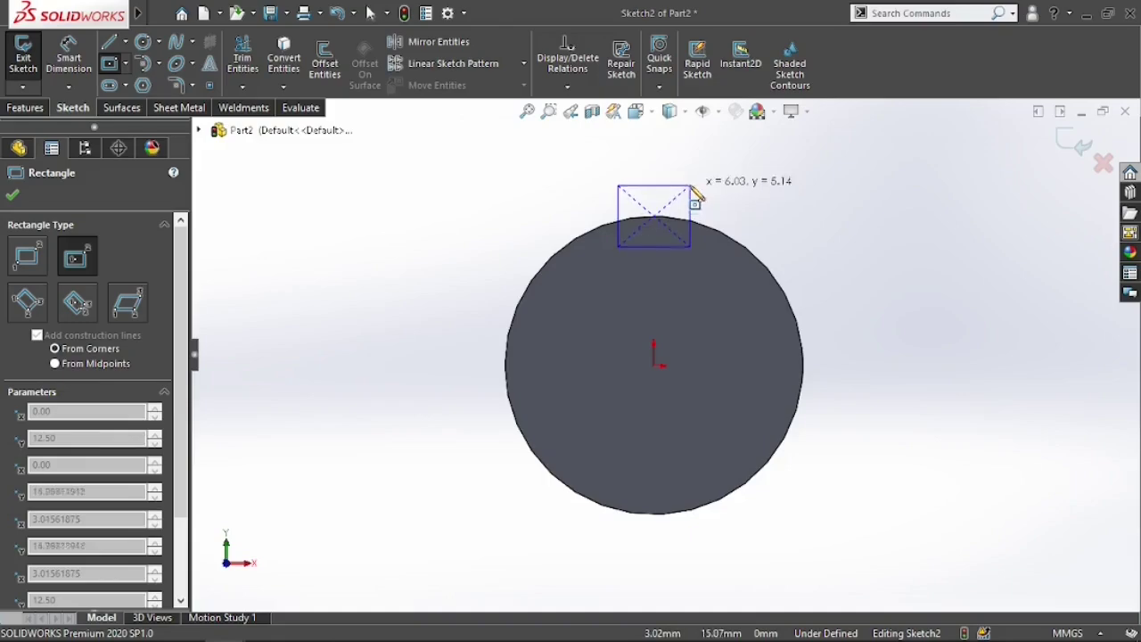
click(689, 182)
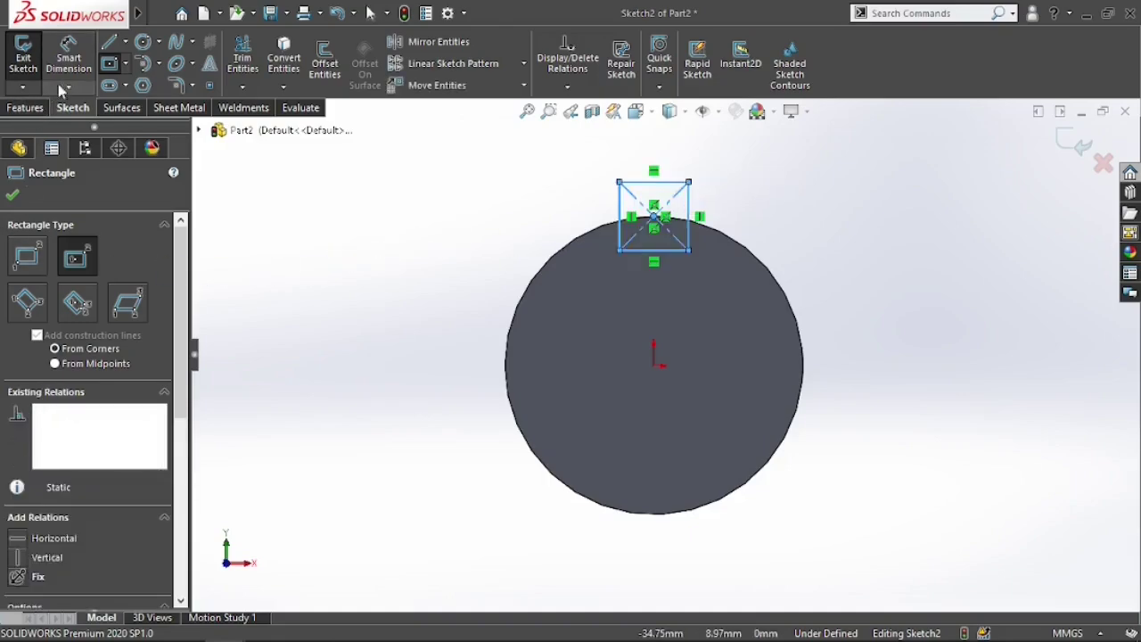
click(619, 206)
key(Escape)
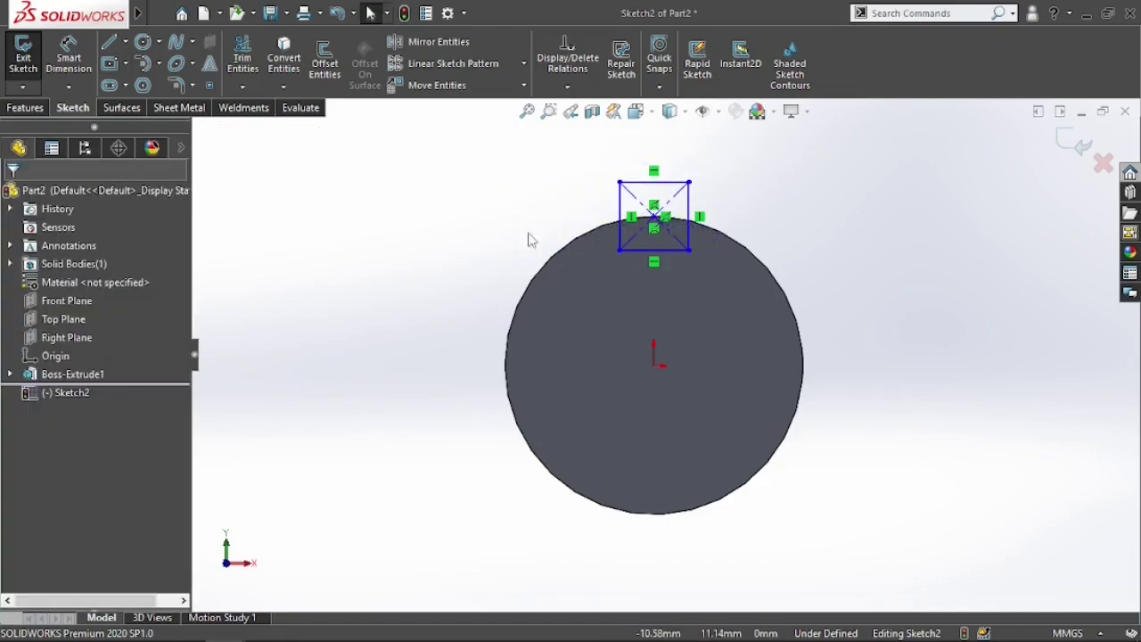
Dimension the height of the keyway rectangle on the shaft's end face to 10 mm
click(68, 58)
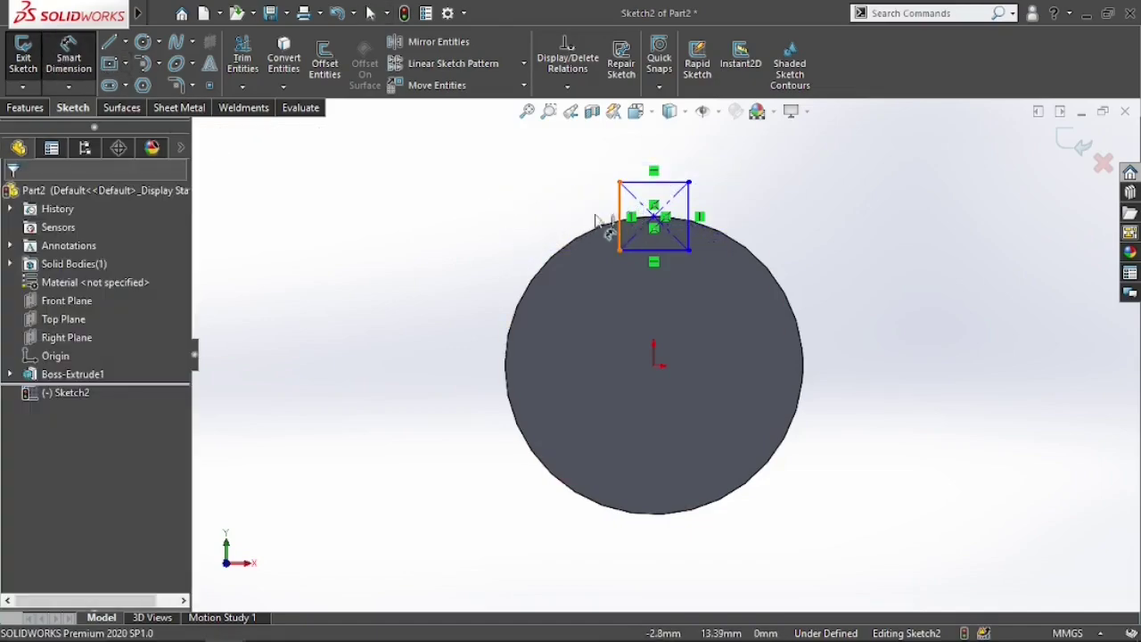
click(617, 230)
click(537, 232)
text(10)
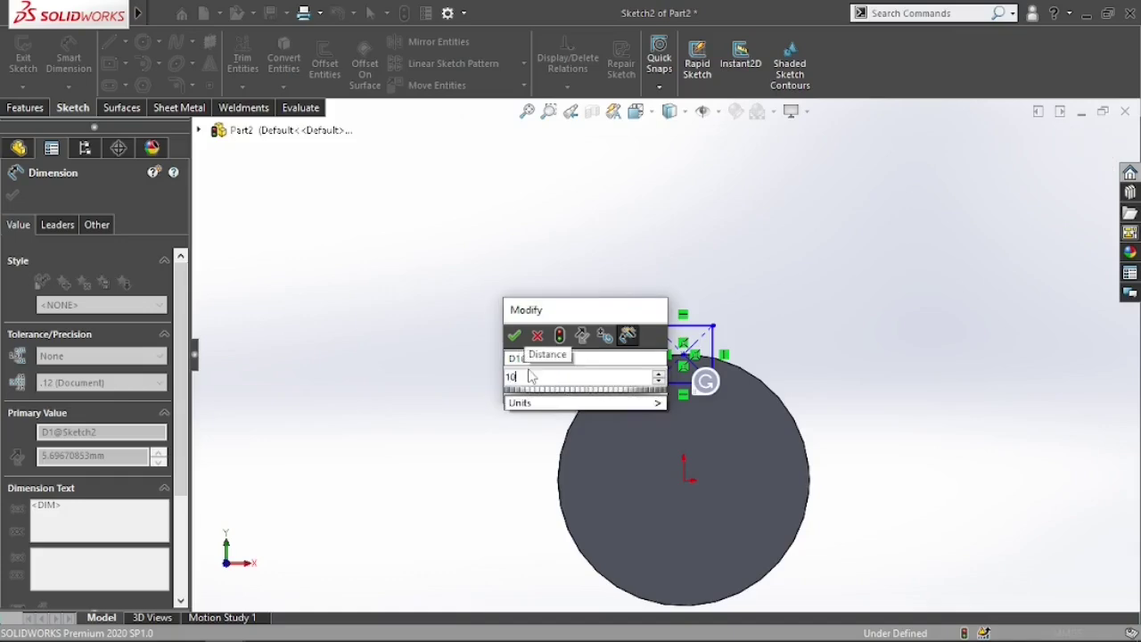
key(Return)
scroll(775, 357, up, 2)
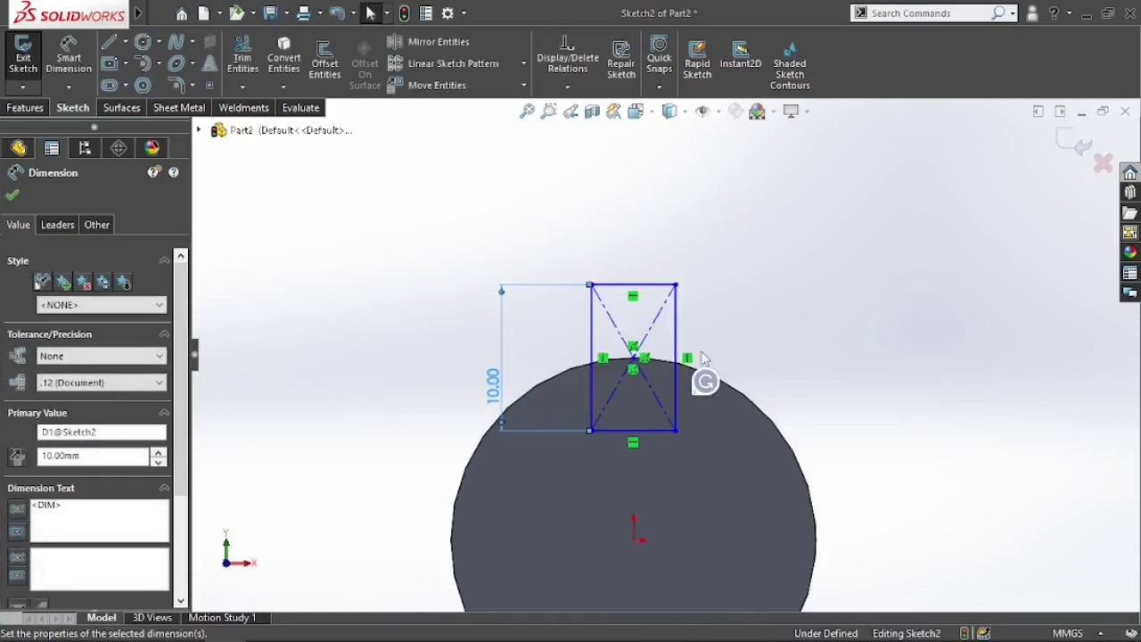
Dimension the keyway rectangle's width to 10 mm
click(642, 285)
click(69, 58)
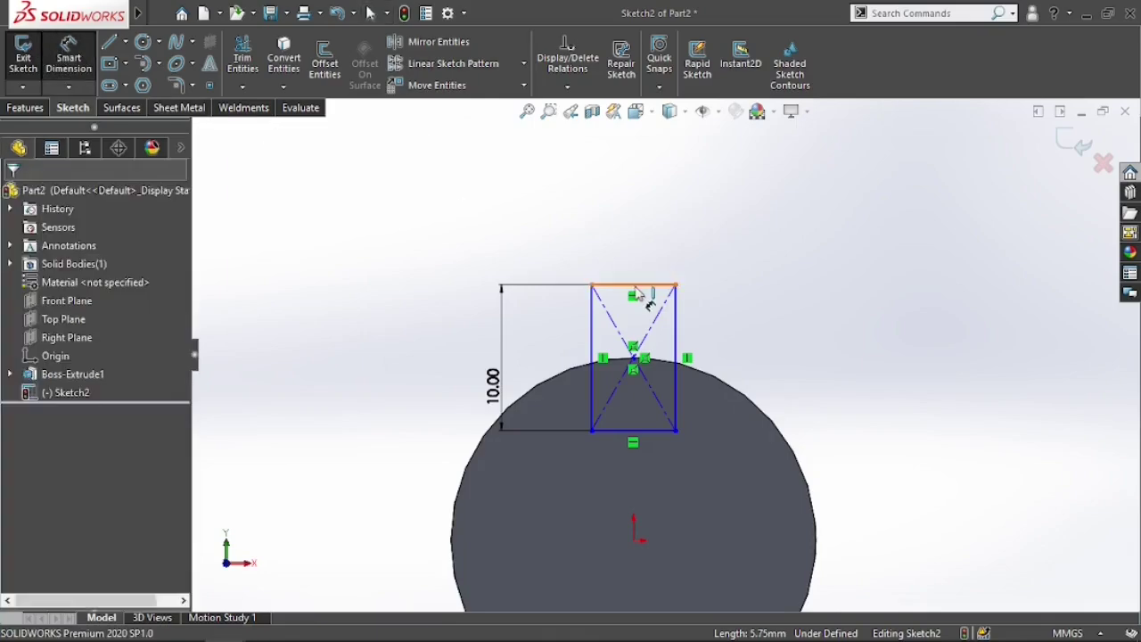
click(650, 285)
click(645, 251)
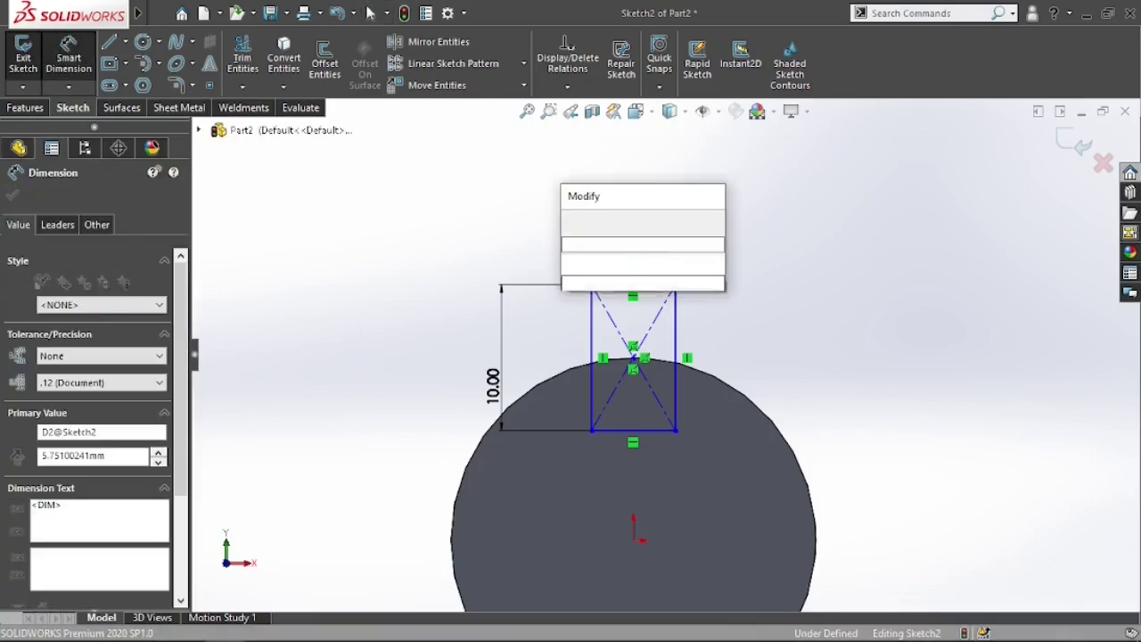
key(Return)
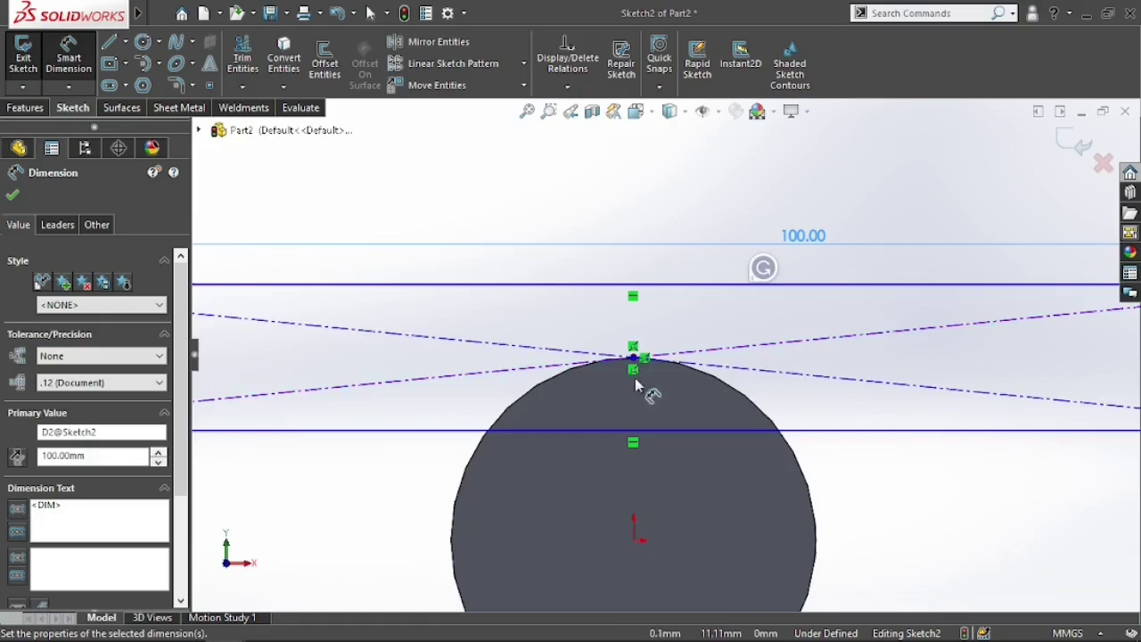
double_click(802, 235)
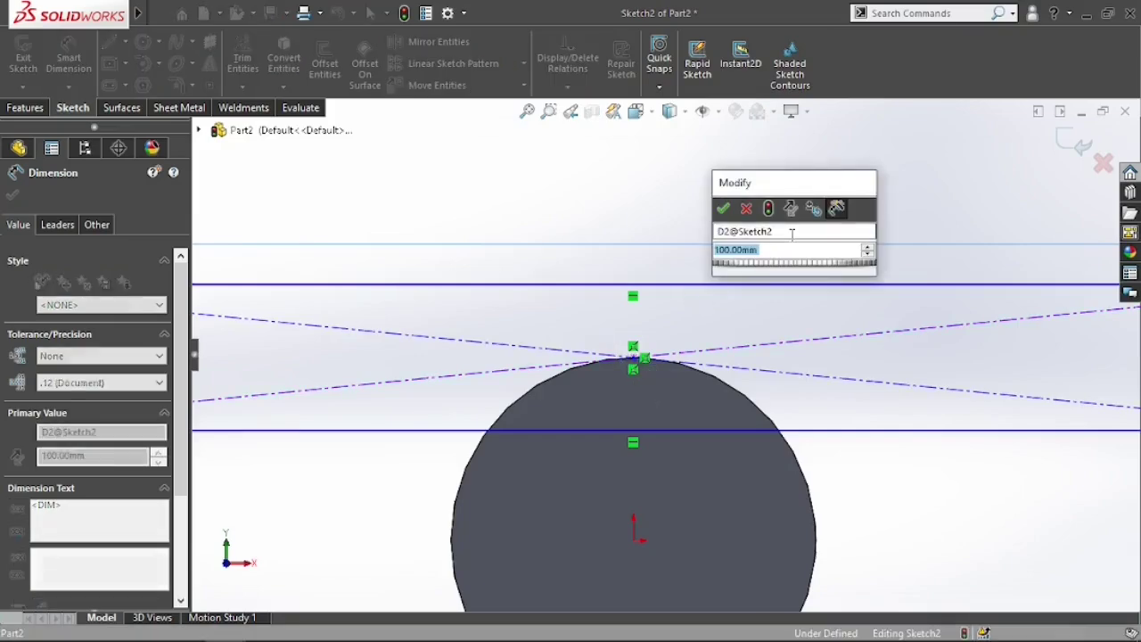
text(10)
key(Return)
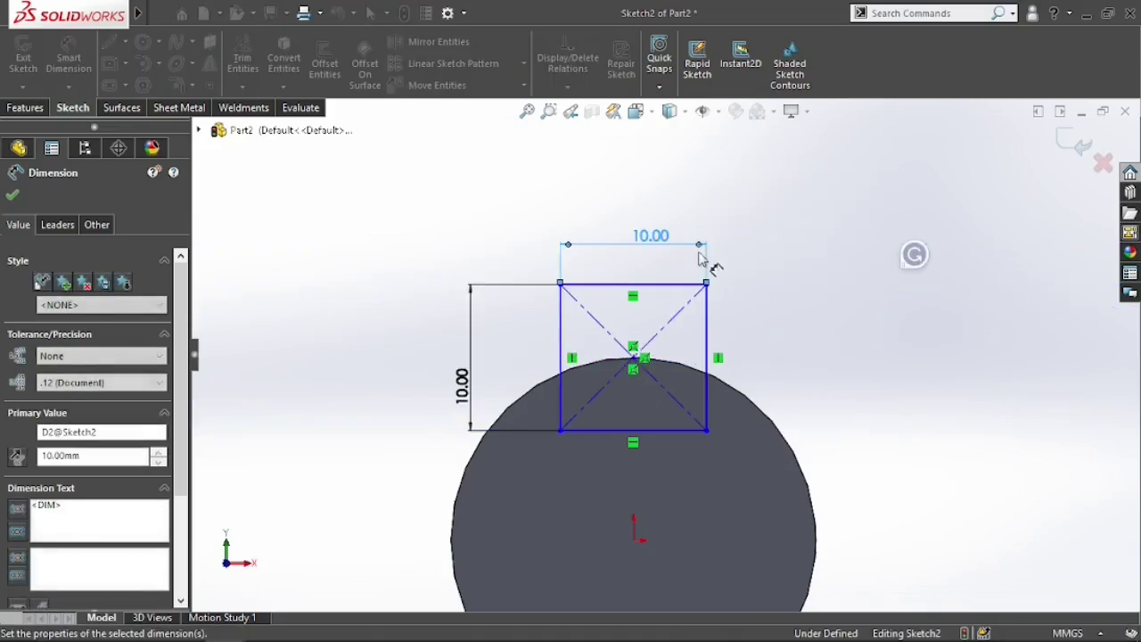
Cut the rectangle 30 mm deep into the shaft with a blind Extruded Cut to form the keyway
scroll(667, 339, up, 6)
scroll(619, 402, down, 5)
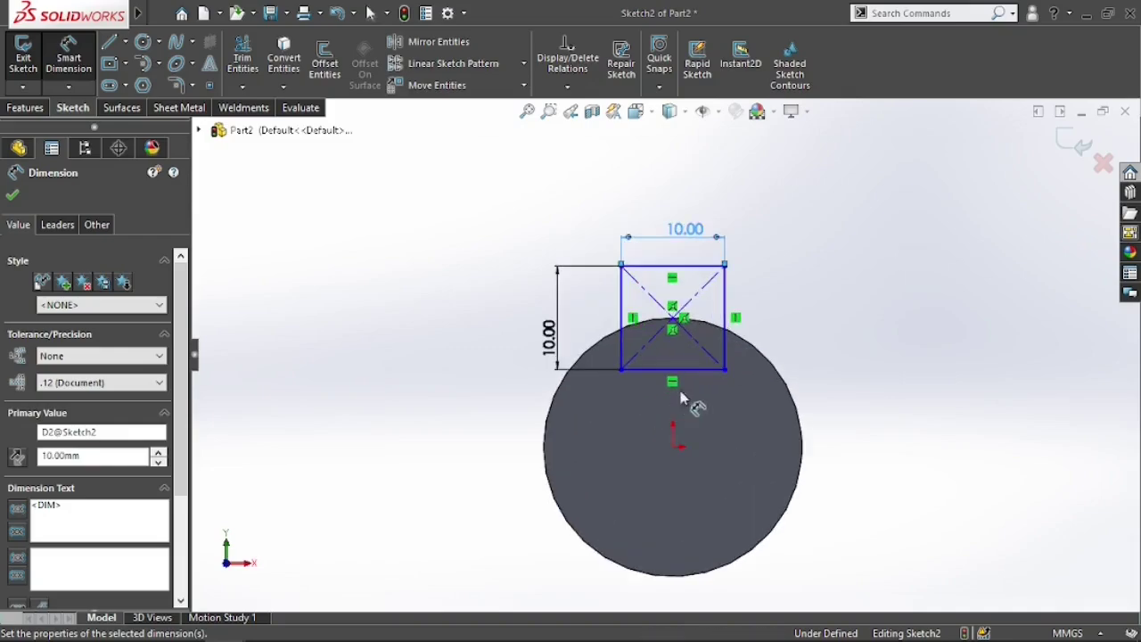
scroll(652, 426, up, 3)
scroll(716, 424, down, 3)
scroll(644, 415, down, 1)
middle_drag(644, 415, 769, 405)
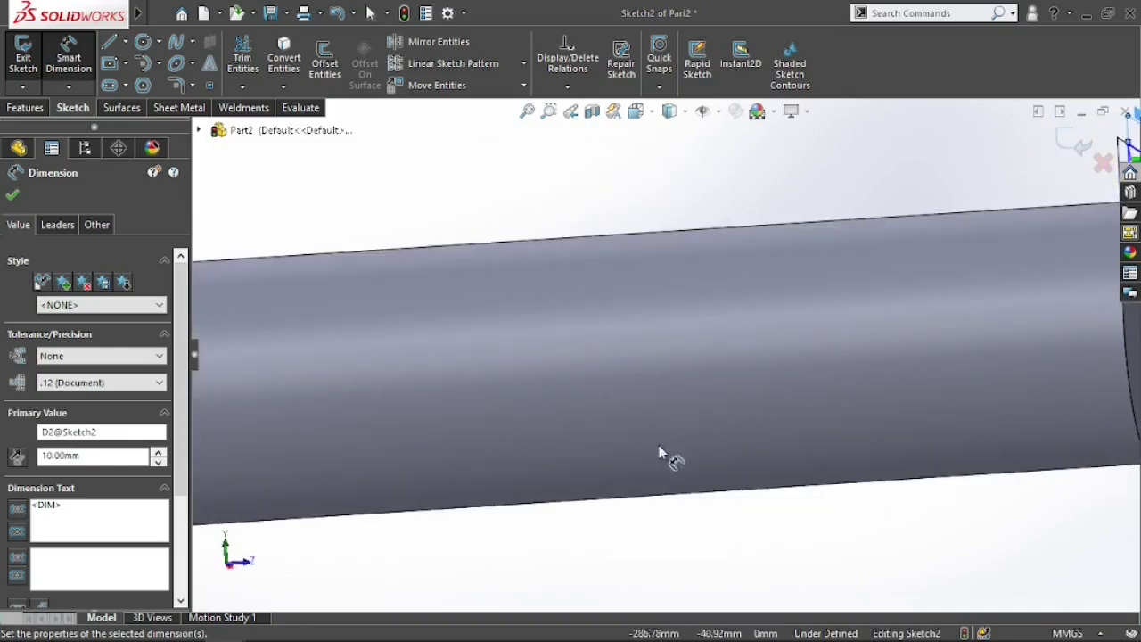
scroll(619, 409, up, 5)
scroll(687, 399, down, 4)
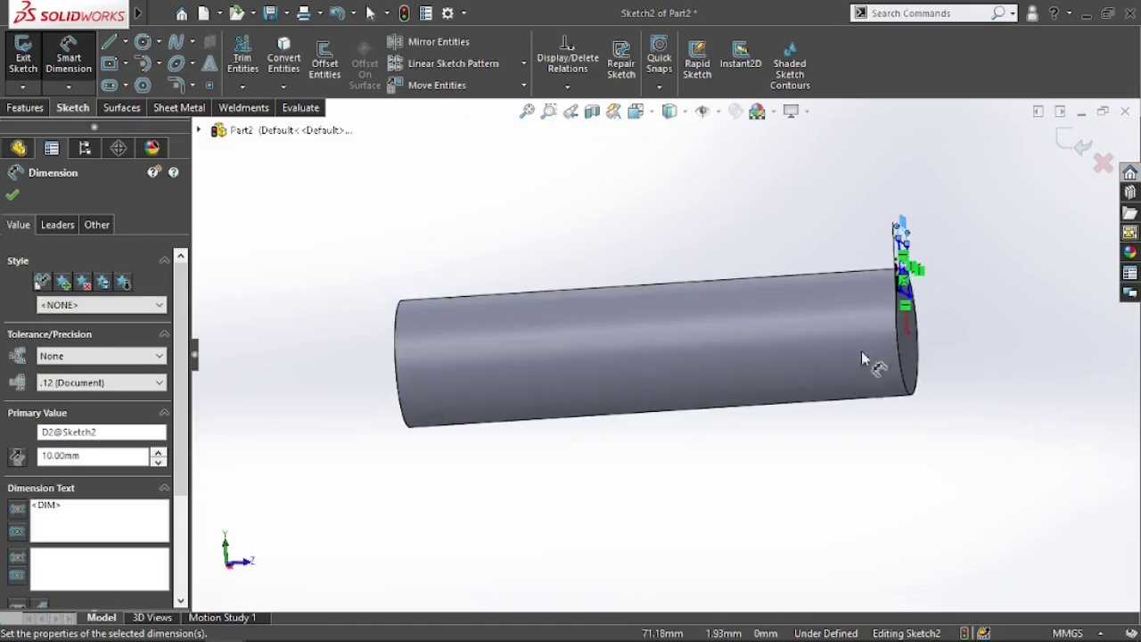
scroll(673, 399, up, 2)
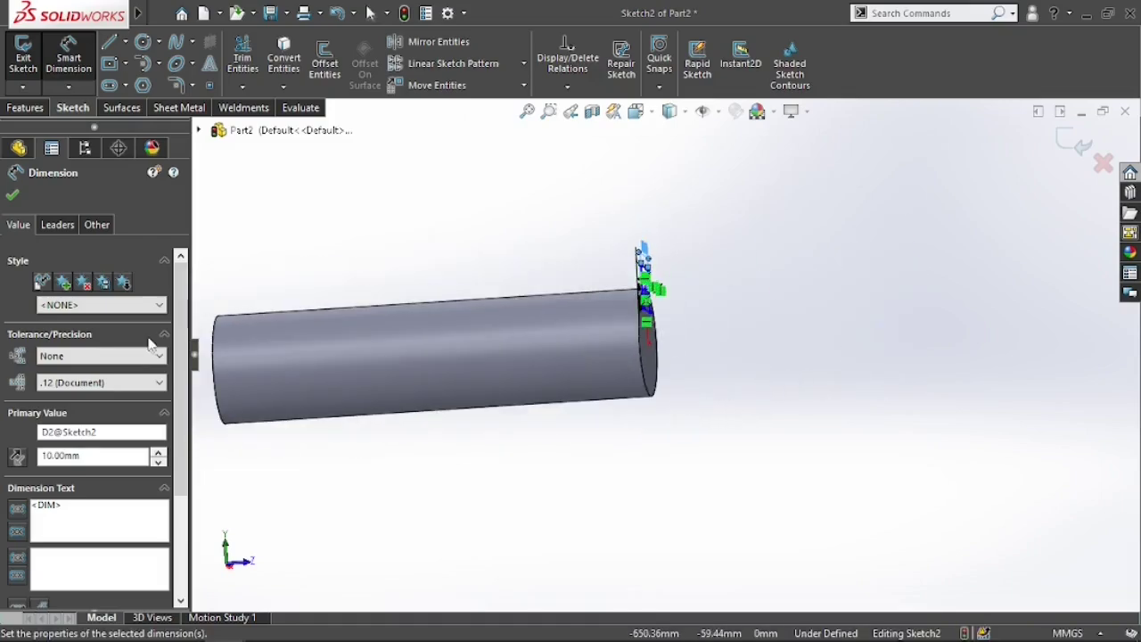
click(25, 107)
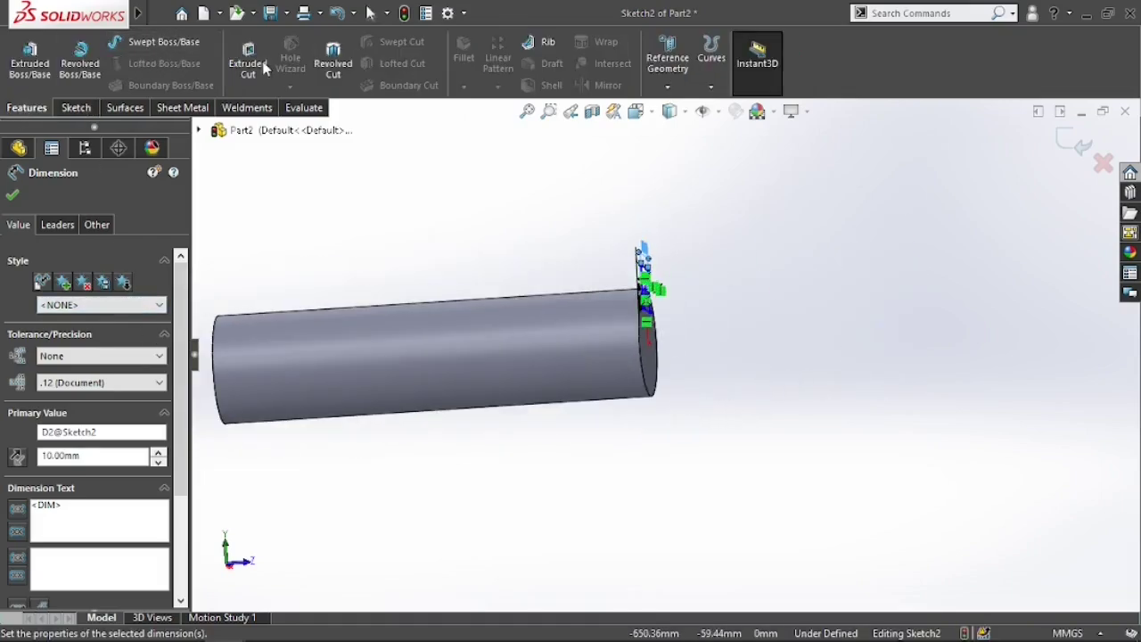
click(261, 66)
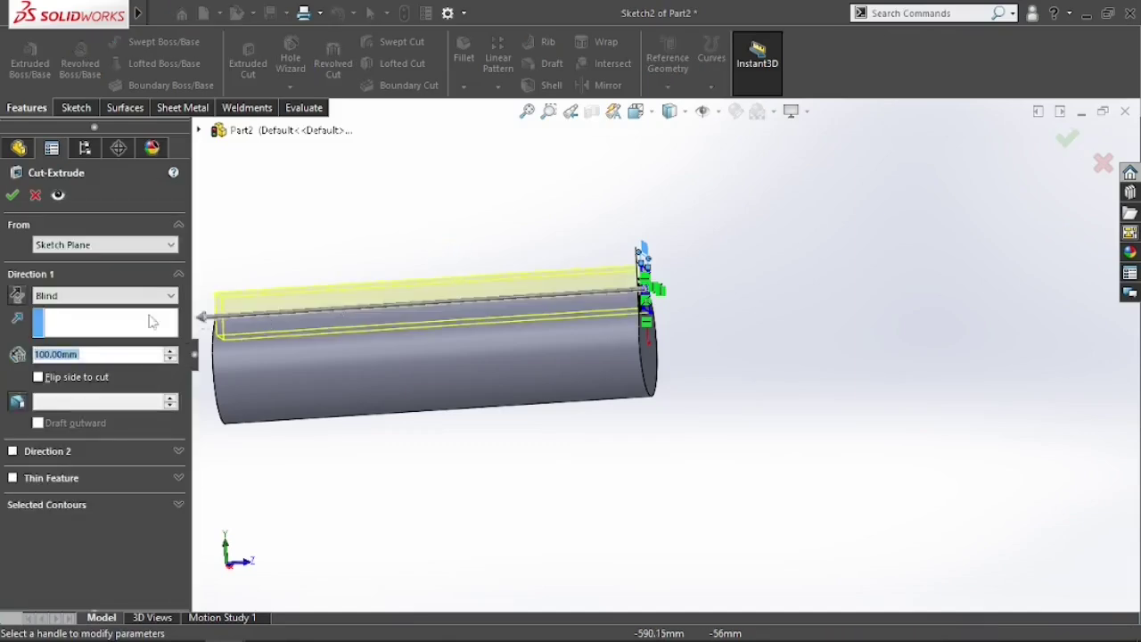
text(30)
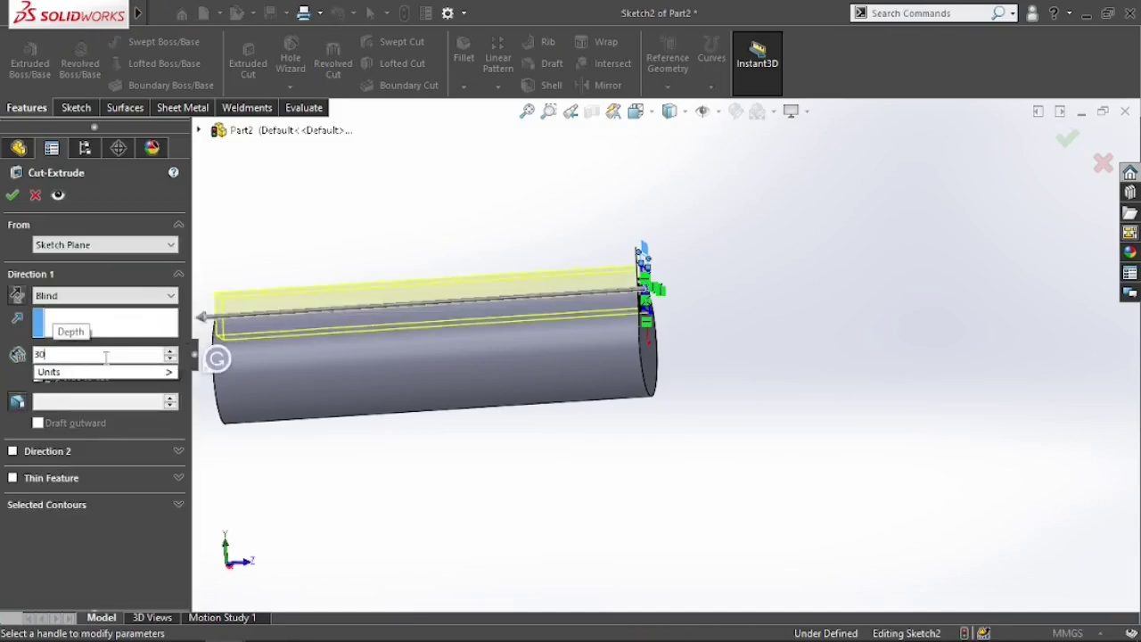
key(Return)
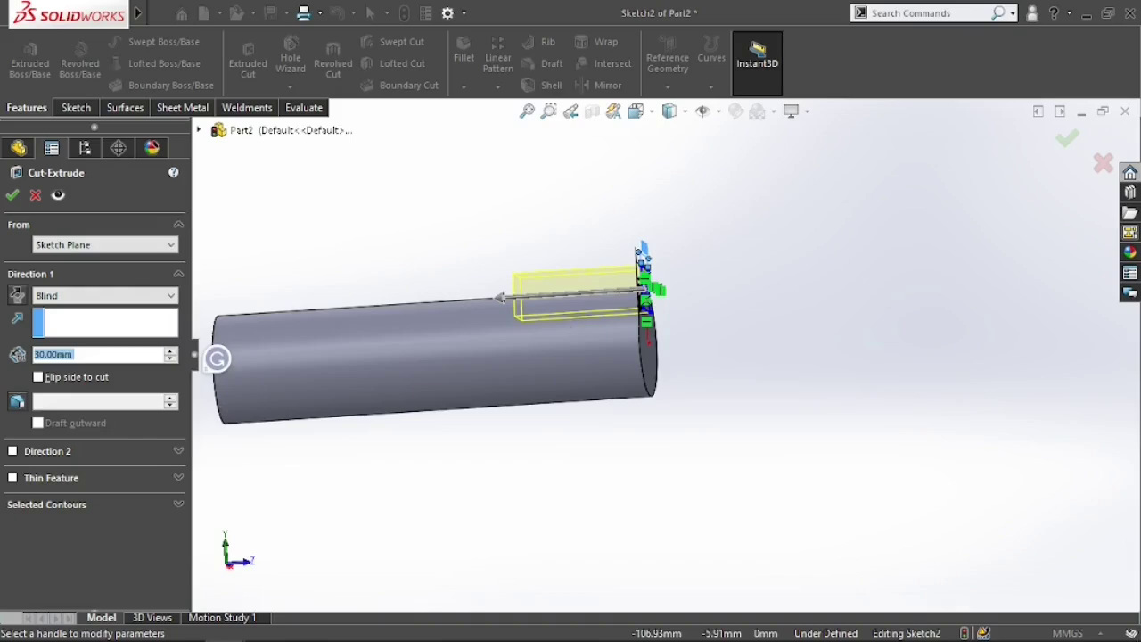
text(i)
key(BackSpace)
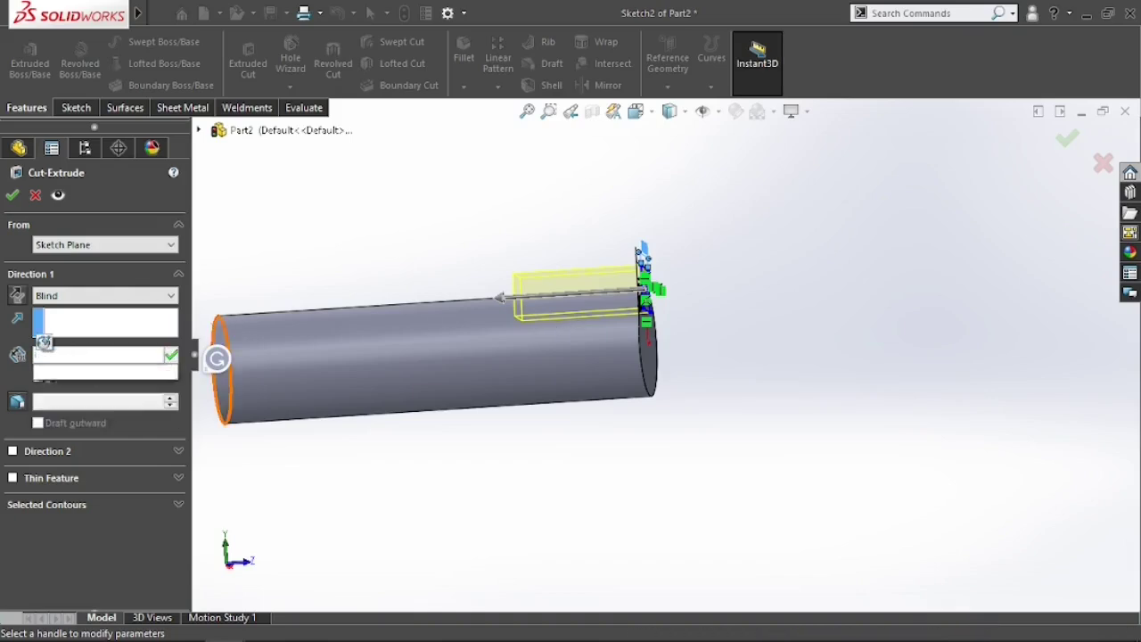
text(30)
key(Return)
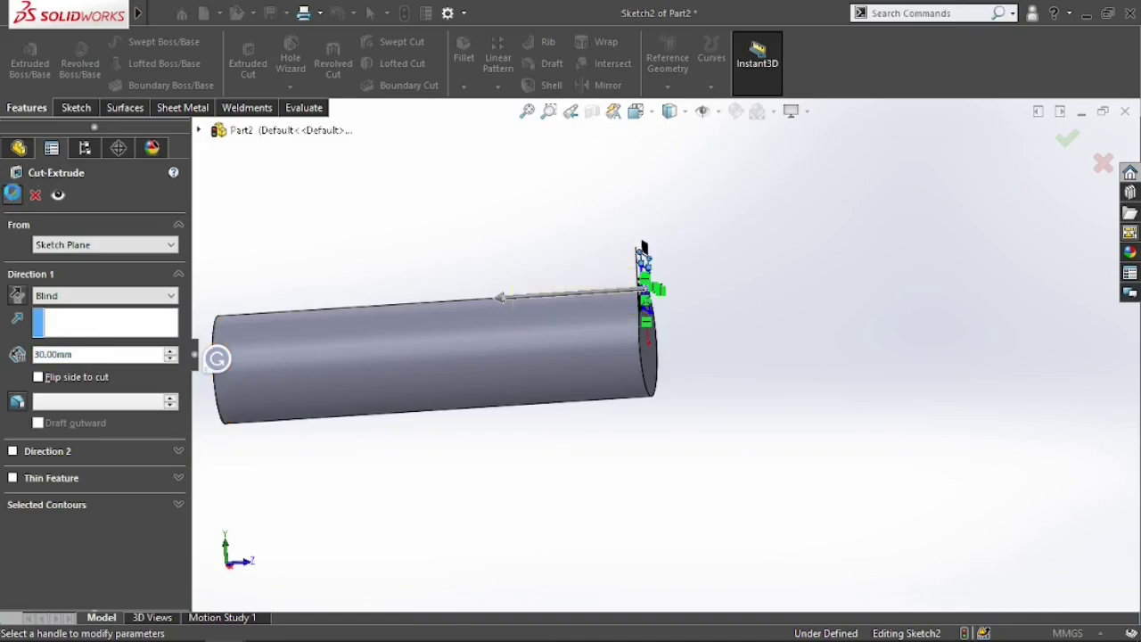
click(12, 194)
Examine the shaft and its keyway in isometric view
key(ctrl+7)
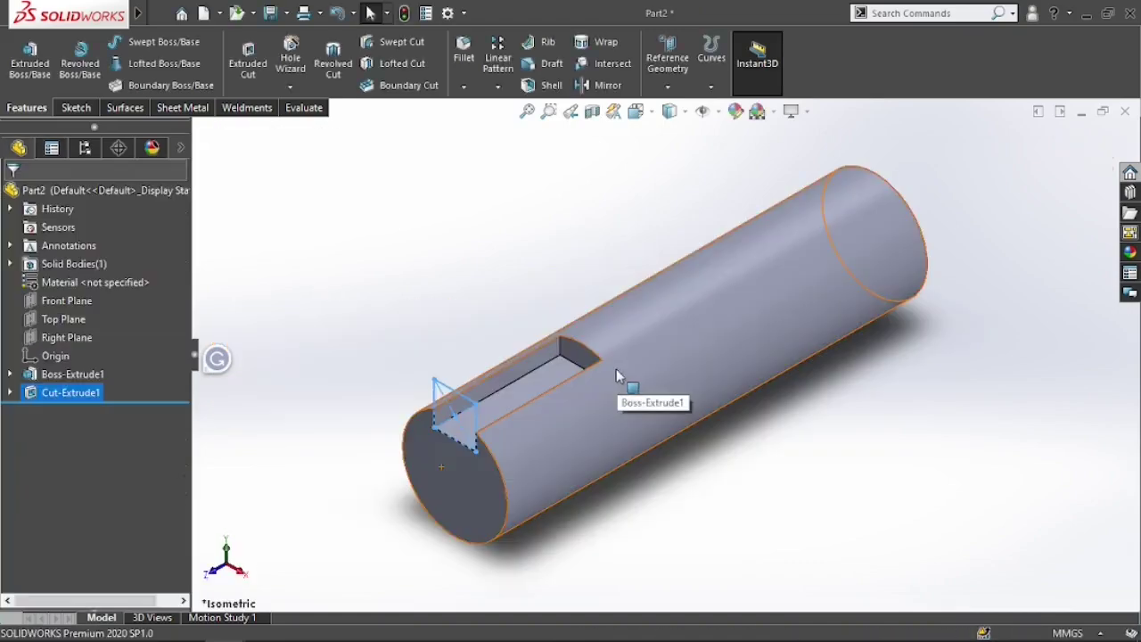
scroll(616, 369, up, 4)
click(446, 391)
scroll(720, 435, down, 1)
scroll(574, 406, up, 4)
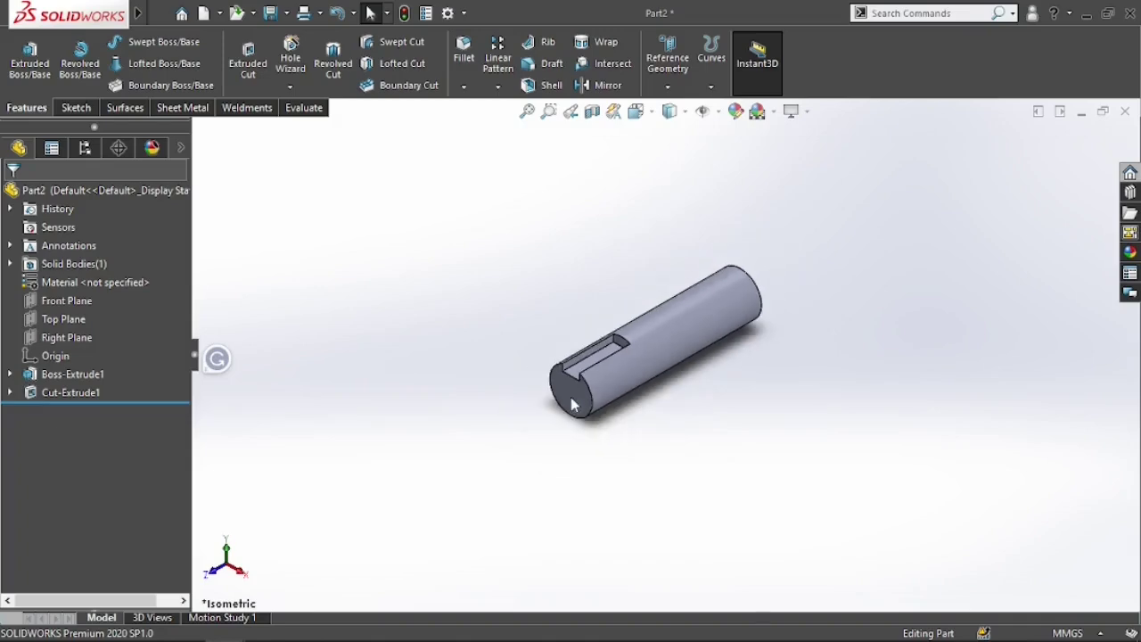
scroll(589, 402, down, 5)
scroll(731, 350, up, 4)
scroll(739, 350, down, 1)
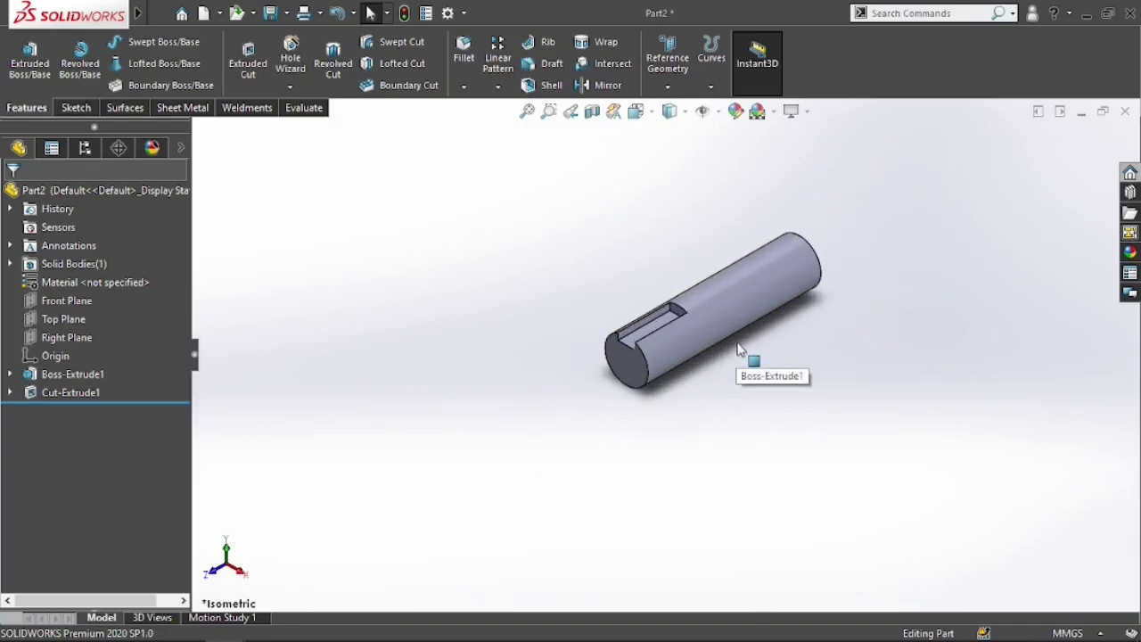
scroll(738, 349, down, 1)
scroll(738, 349, up, 2)
scroll(740, 349, down, 1)
scroll(739, 350, down, 1)
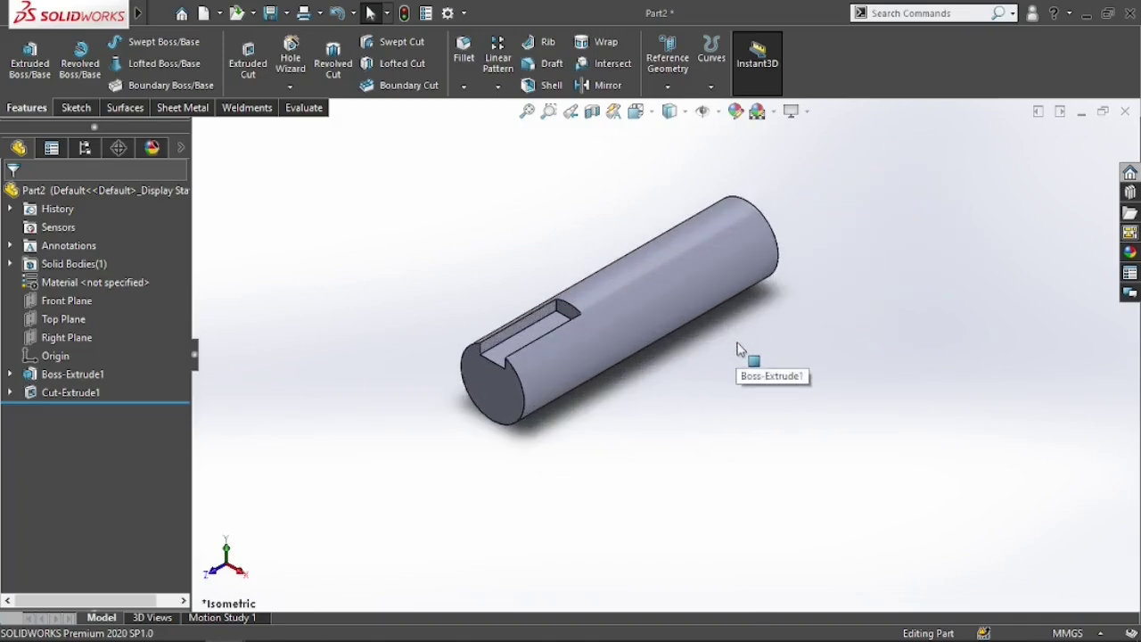
Assign the AISI 1020 steel material to the shaft part
right_click(71, 282)
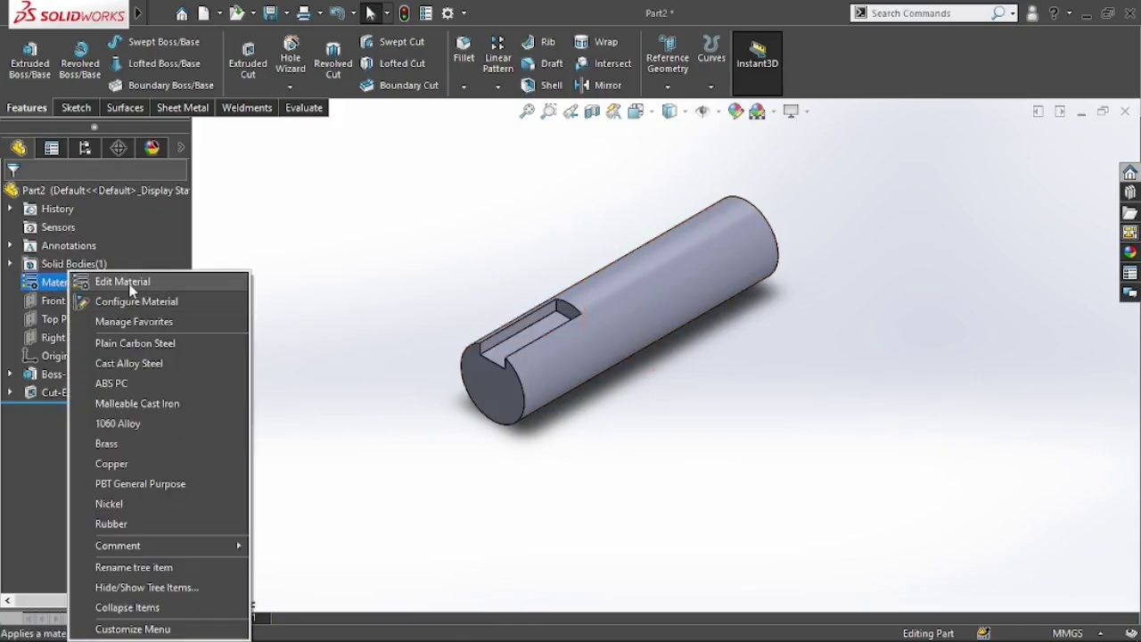
click(130, 284)
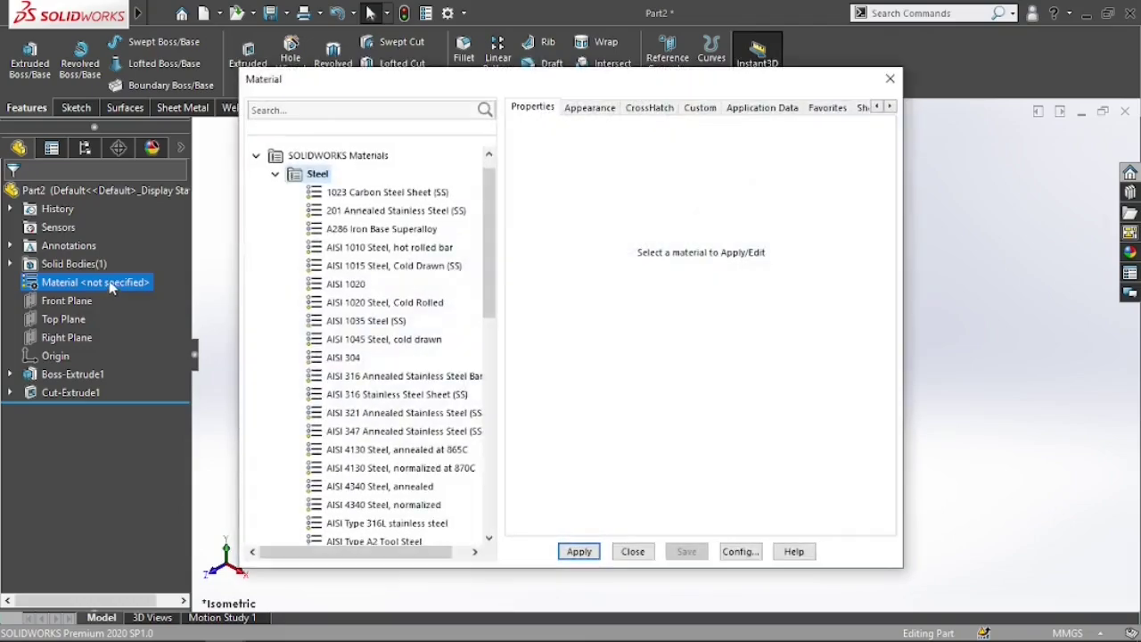
click(347, 285)
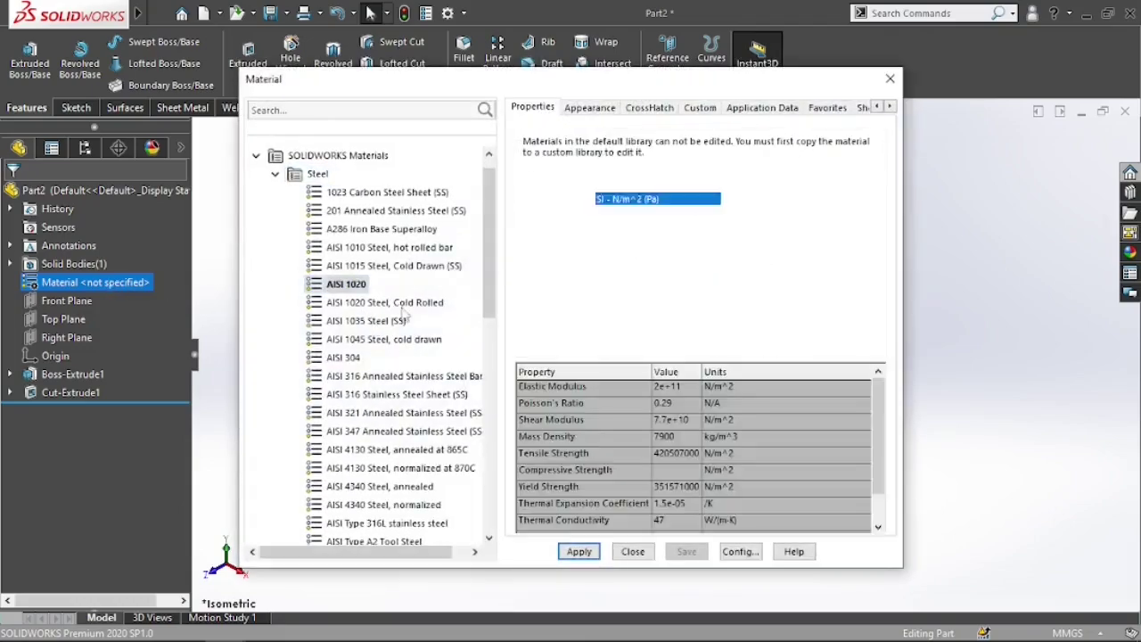
click(634, 552)
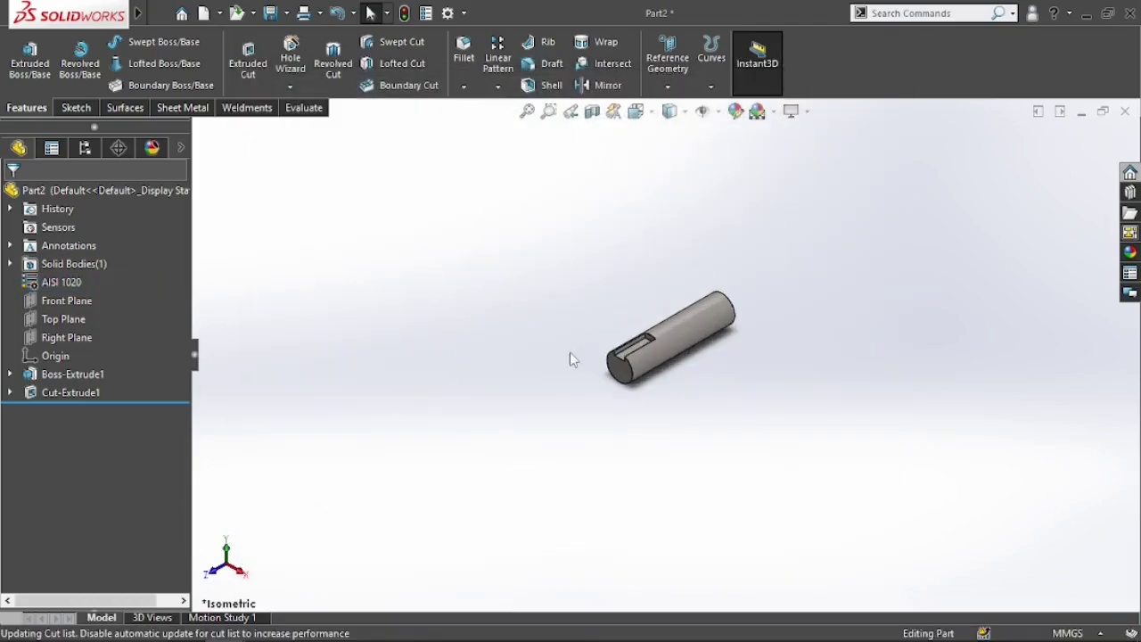
scroll(570, 360, down, 2)
key(ctrl+s)
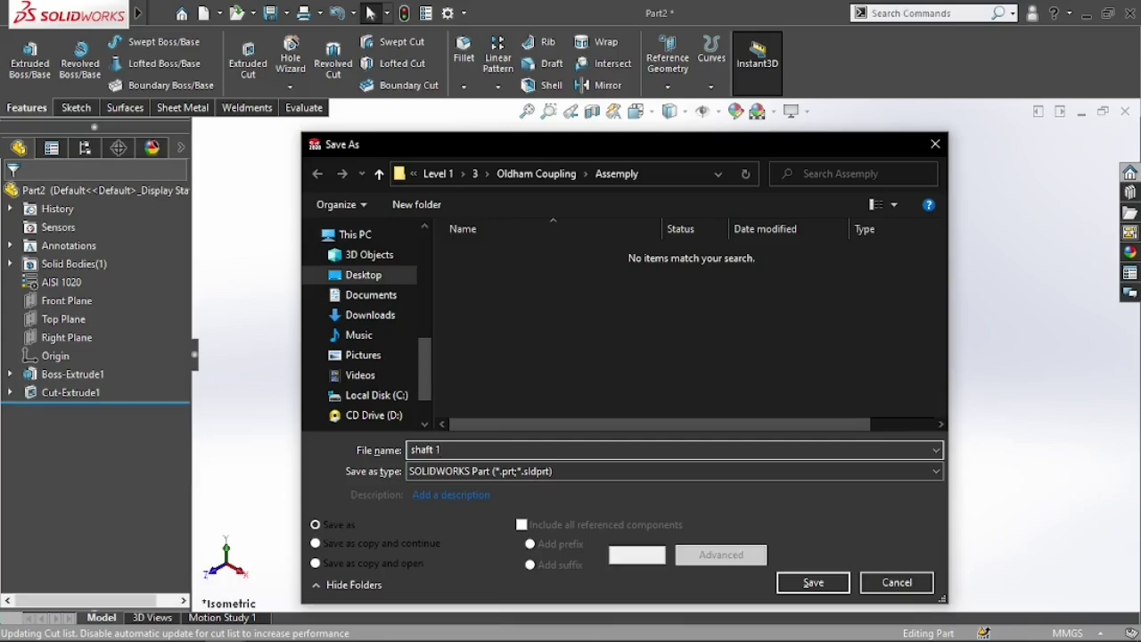
click(561, 178)
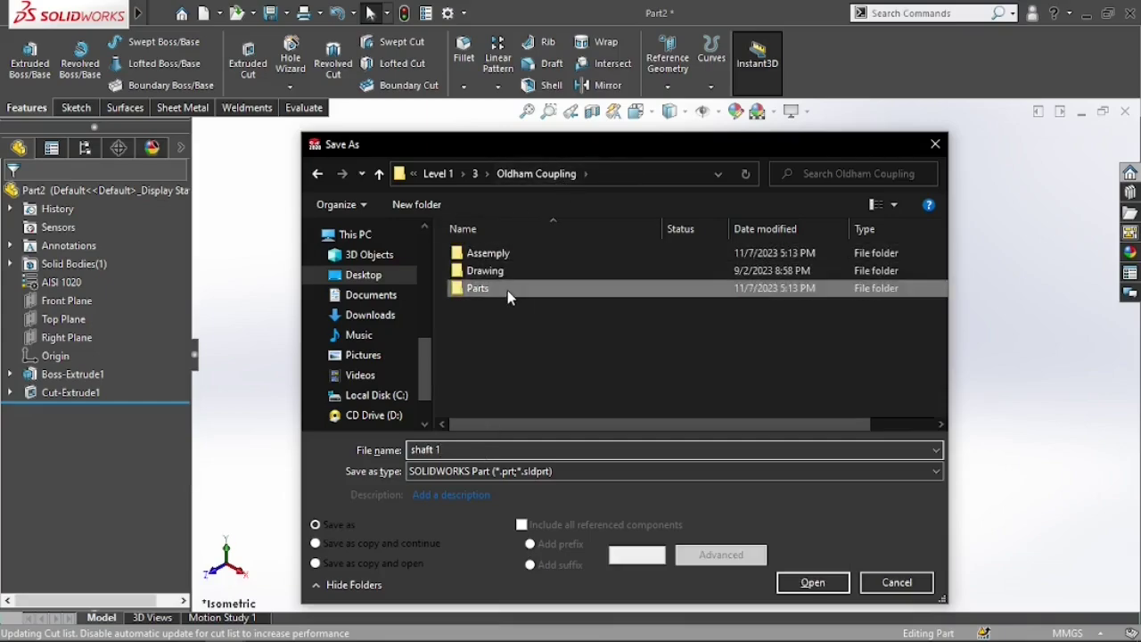
double_click(507, 291)
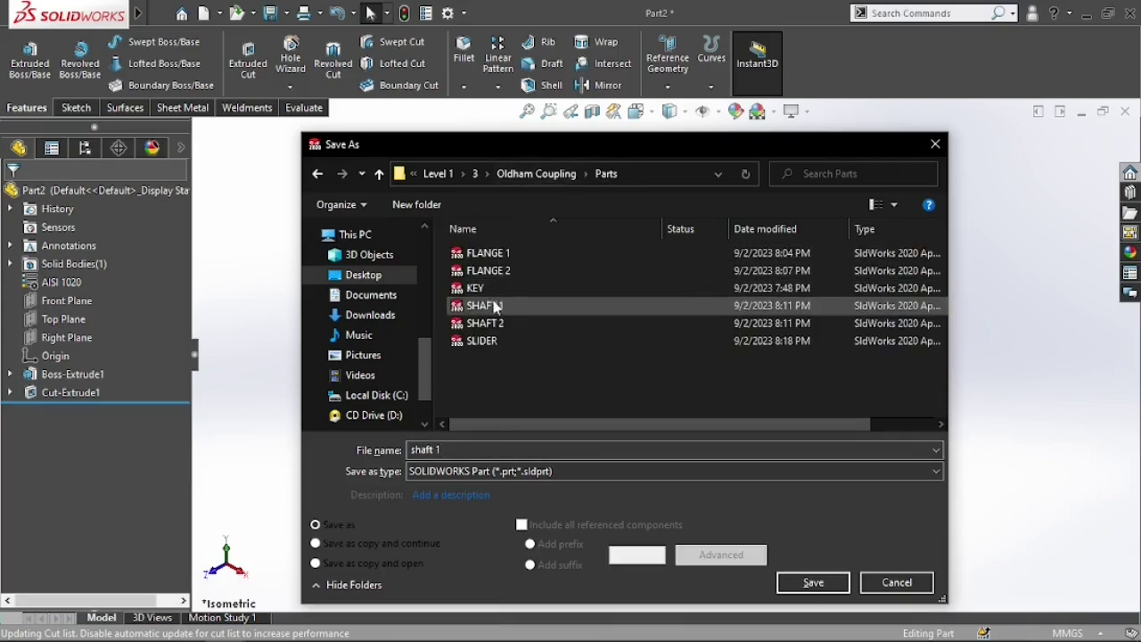
click(894, 584)
Set the diameter of the shaft's base extrusion to 20 mm
scroll(692, 372, down, 3)
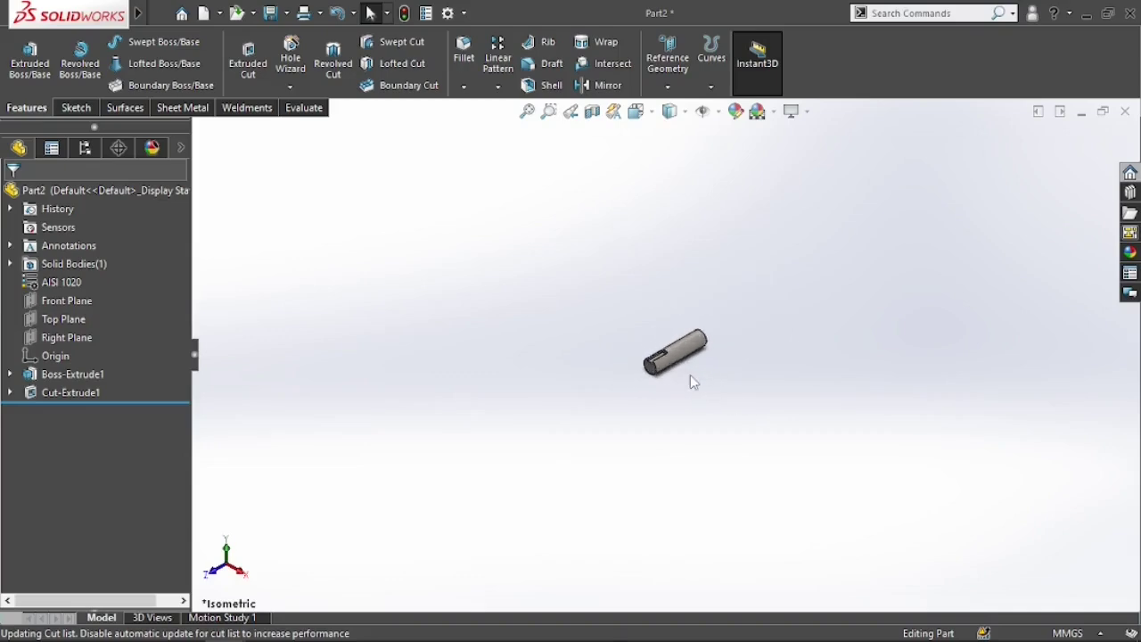
scroll(689, 367, down, 3)
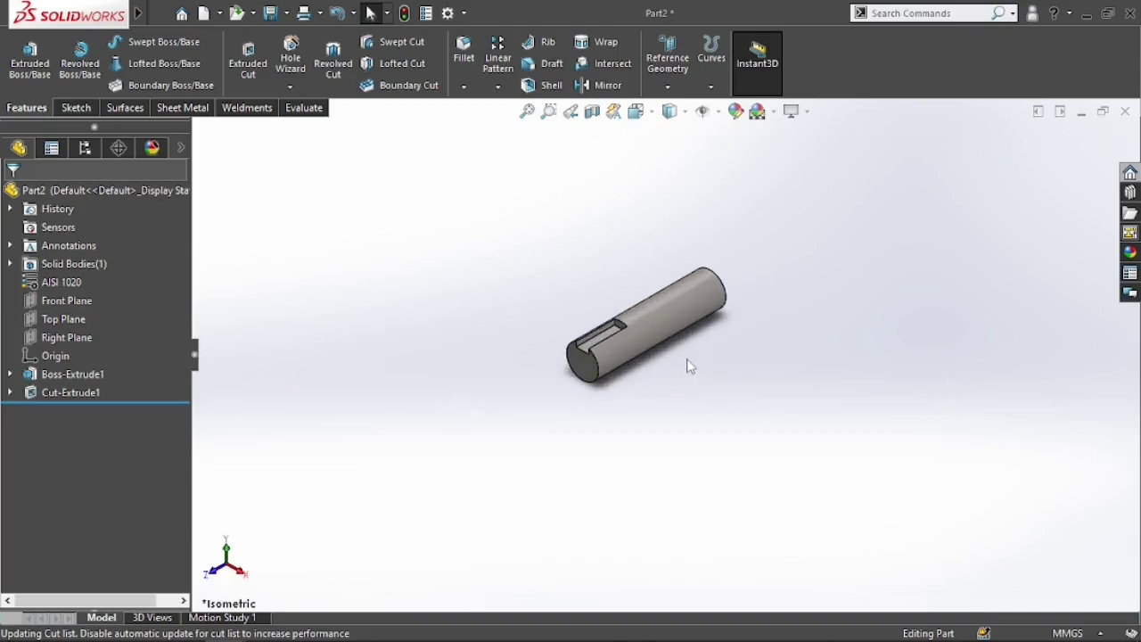
scroll(689, 367, down, 2)
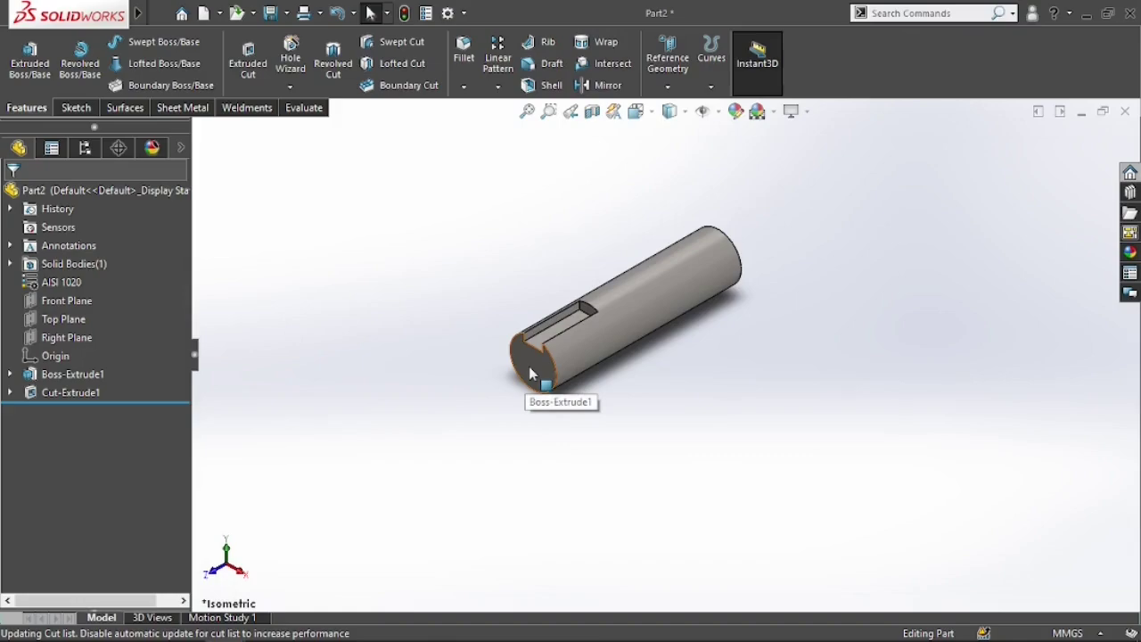
click(529, 367)
scroll(517, 350, down, 2)
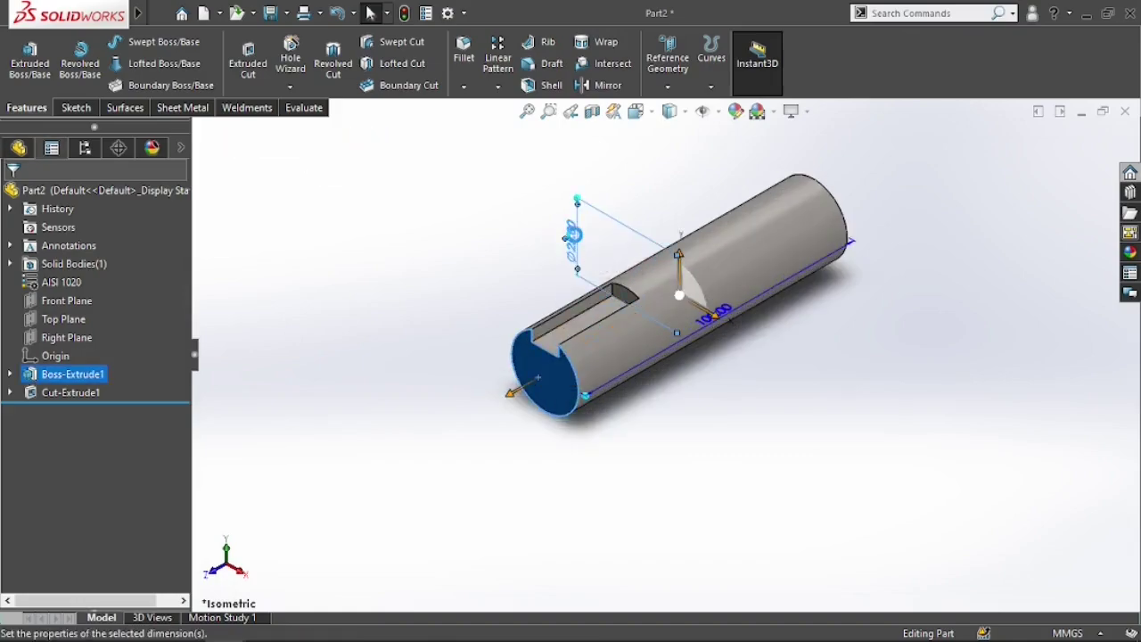
double_click(573, 239)
text(20)
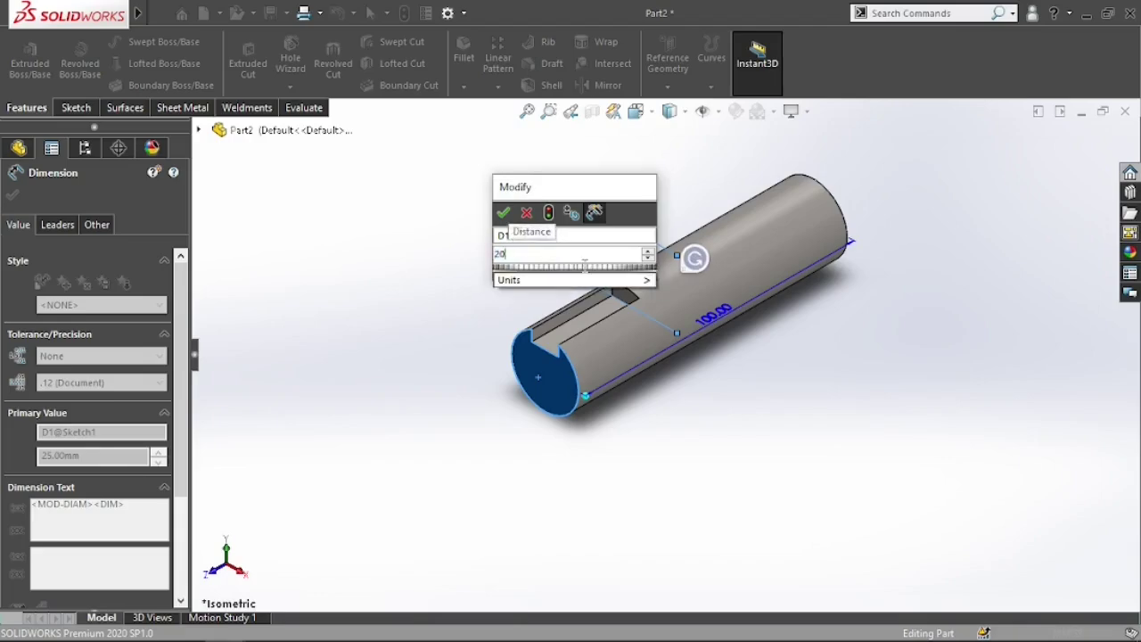
key(Return)
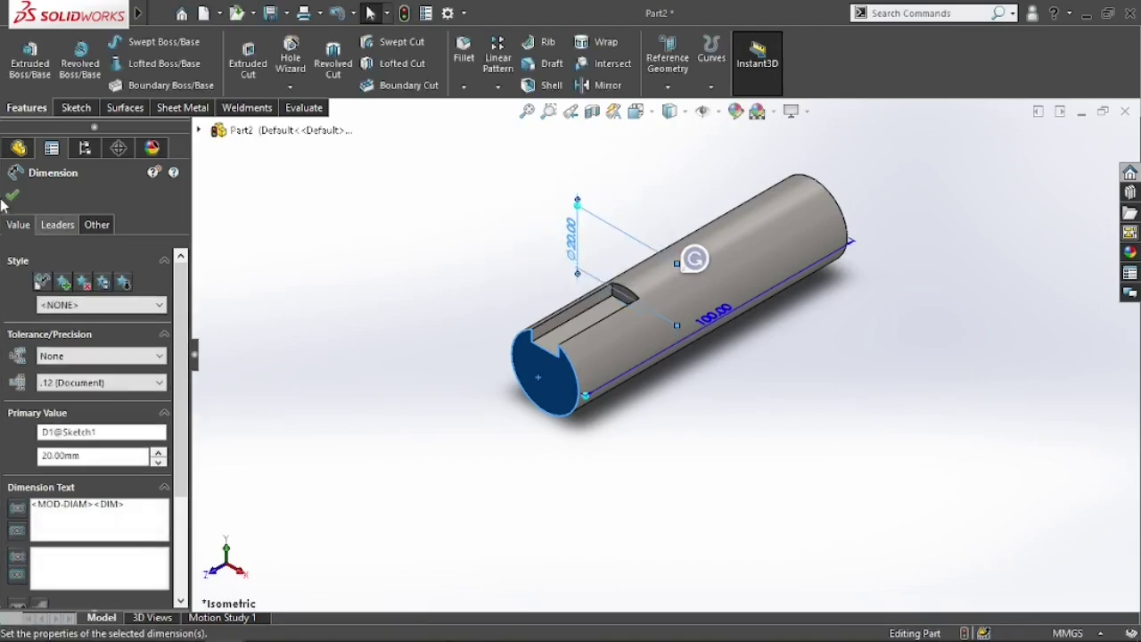
Finish the shaft's diameter edit, rebuild the part and check its end face and circular end edge
click(12, 195)
scroll(668, 354, up, 3)
scroll(660, 355, down, 3)
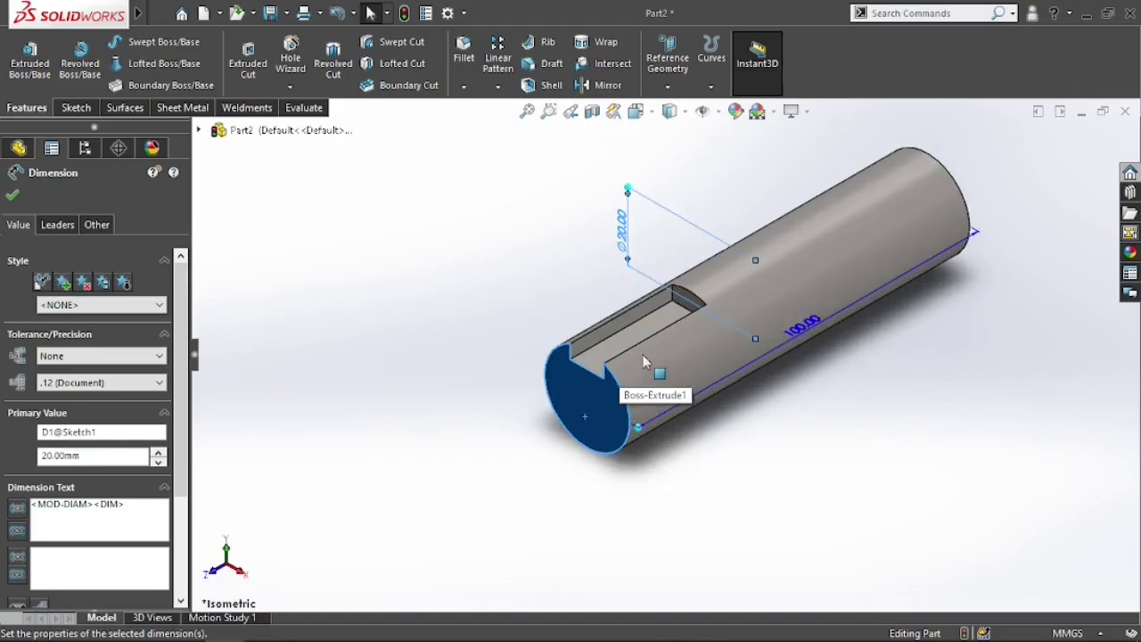
scroll(643, 355, up, 3)
click(404, 15)
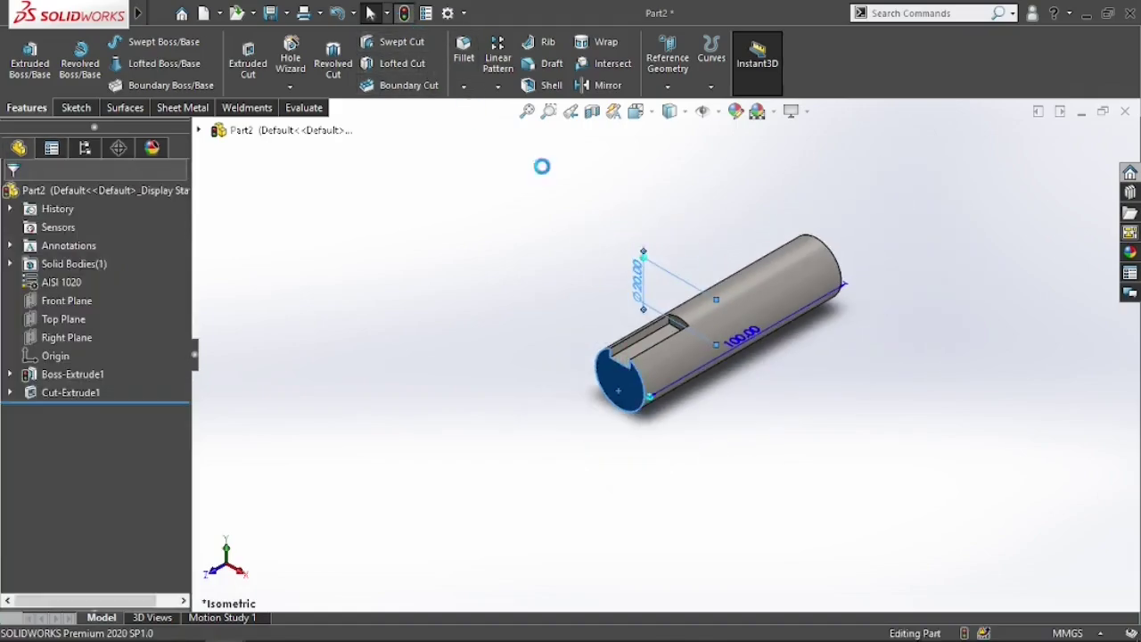
scroll(657, 357, up, 4)
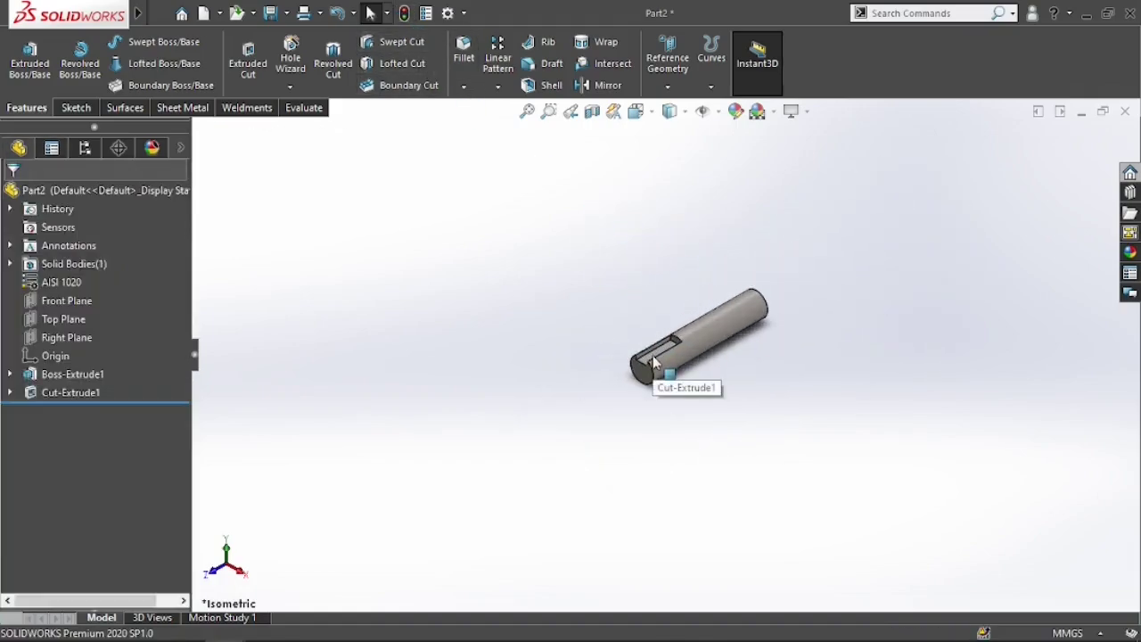
scroll(653, 357, down, 3)
click(642, 373)
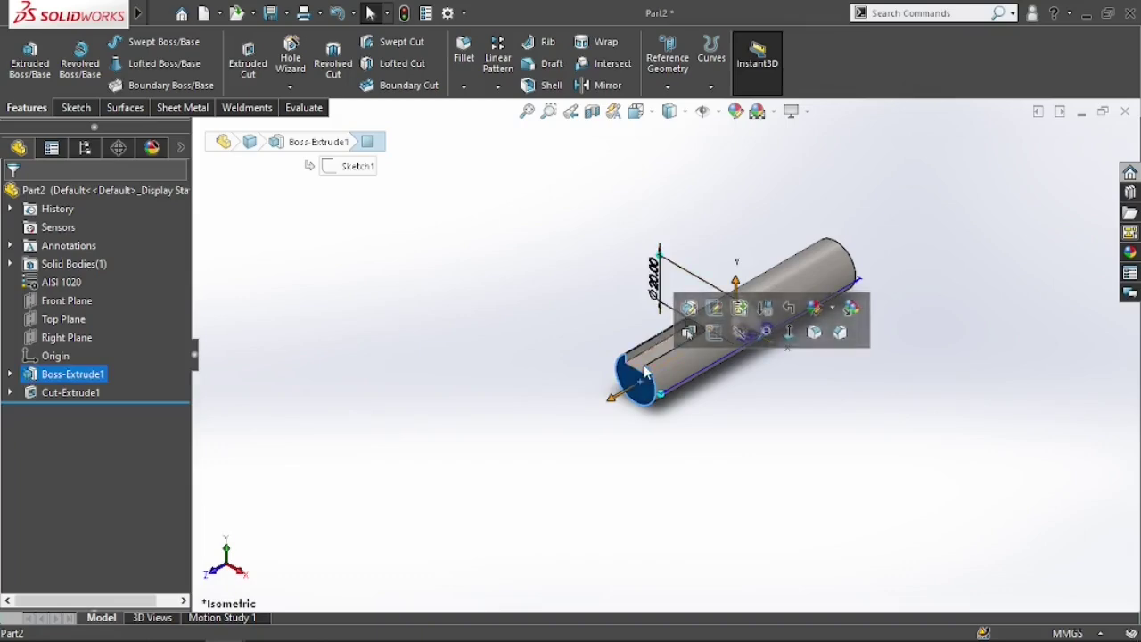
click(652, 408)
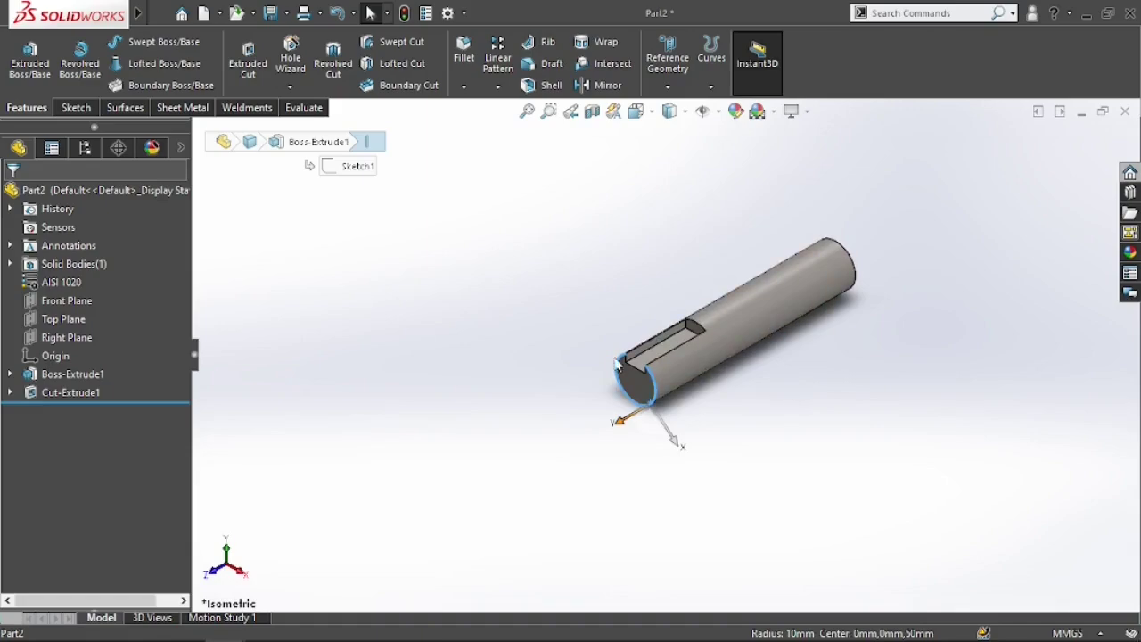
scroll(643, 344, up, 3)
scroll(693, 341, down, 1)
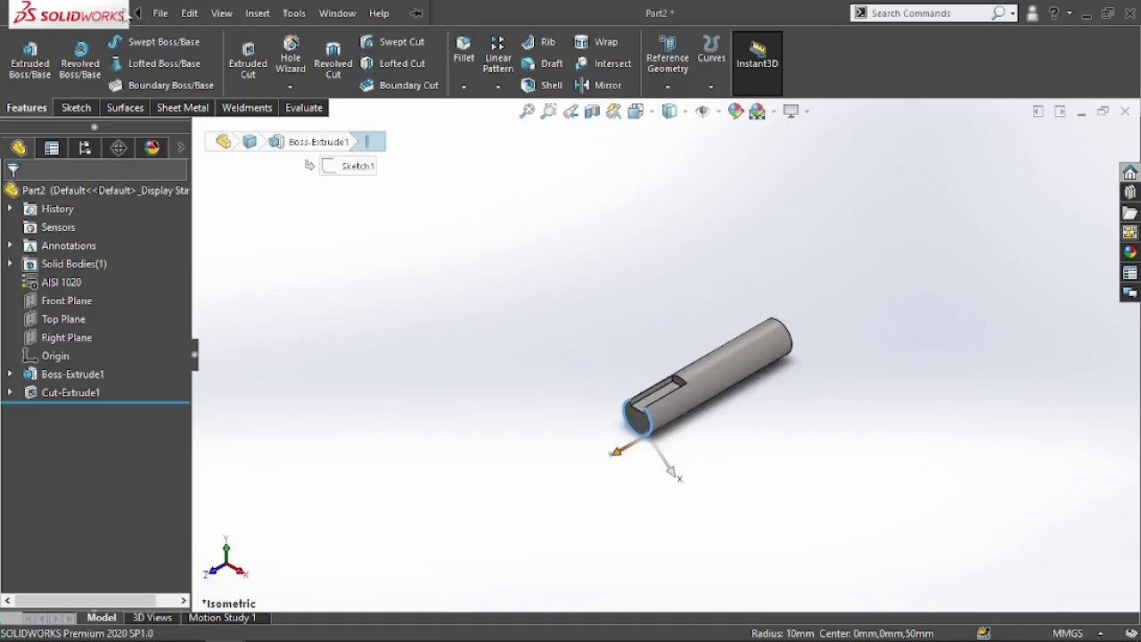
click(156, 15)
click(180, 35)
click(161, 13)
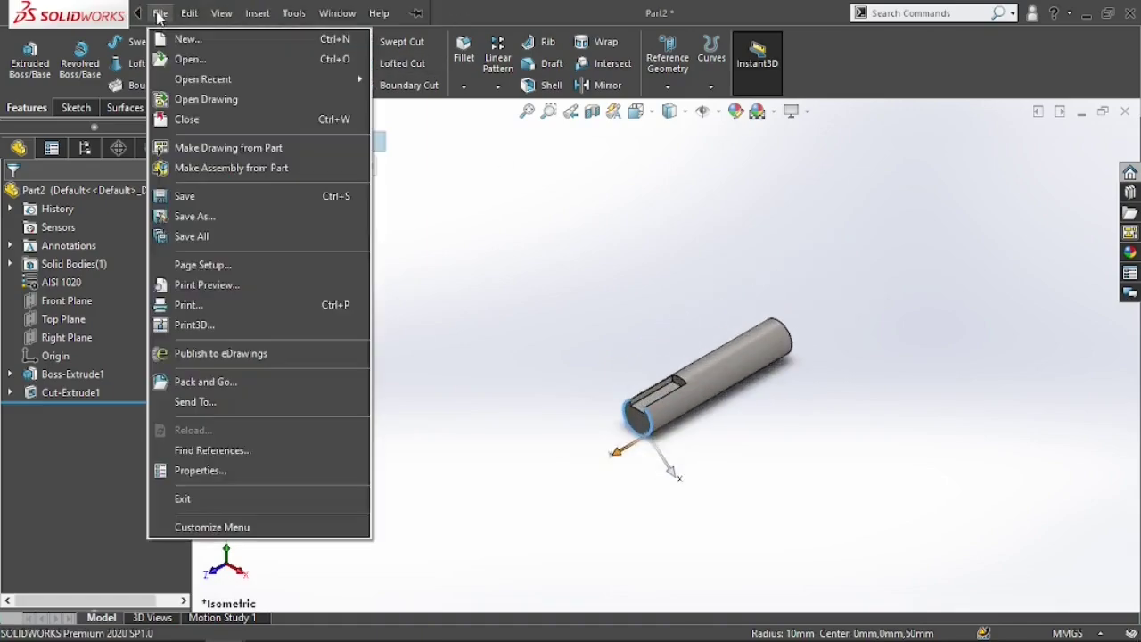
click(256, 220)
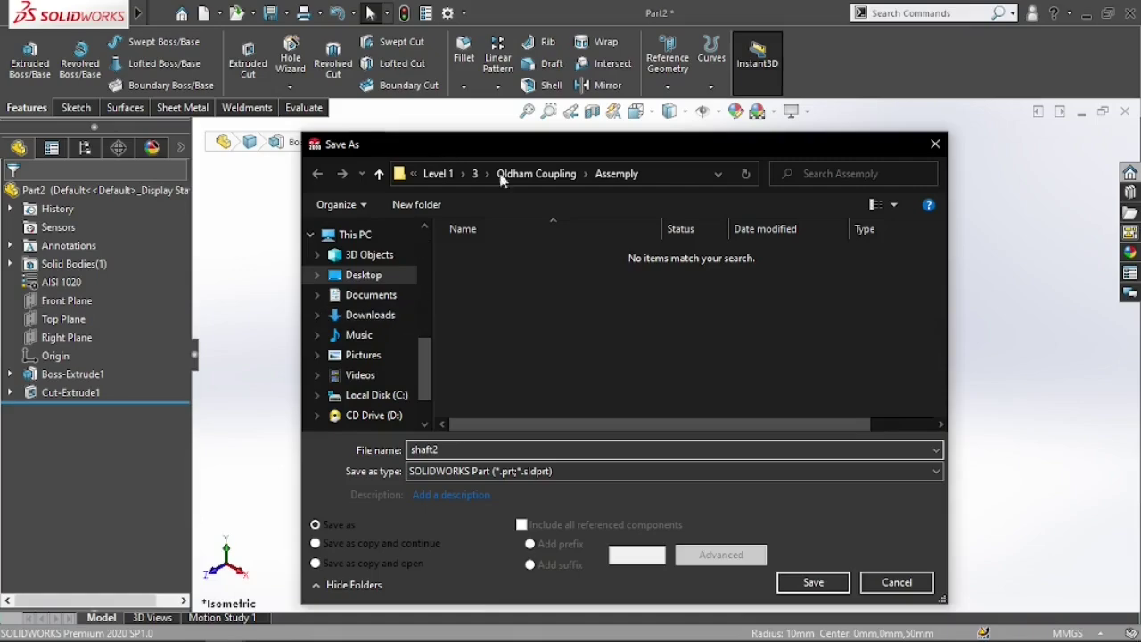
click(536, 174)
double_click(506, 254)
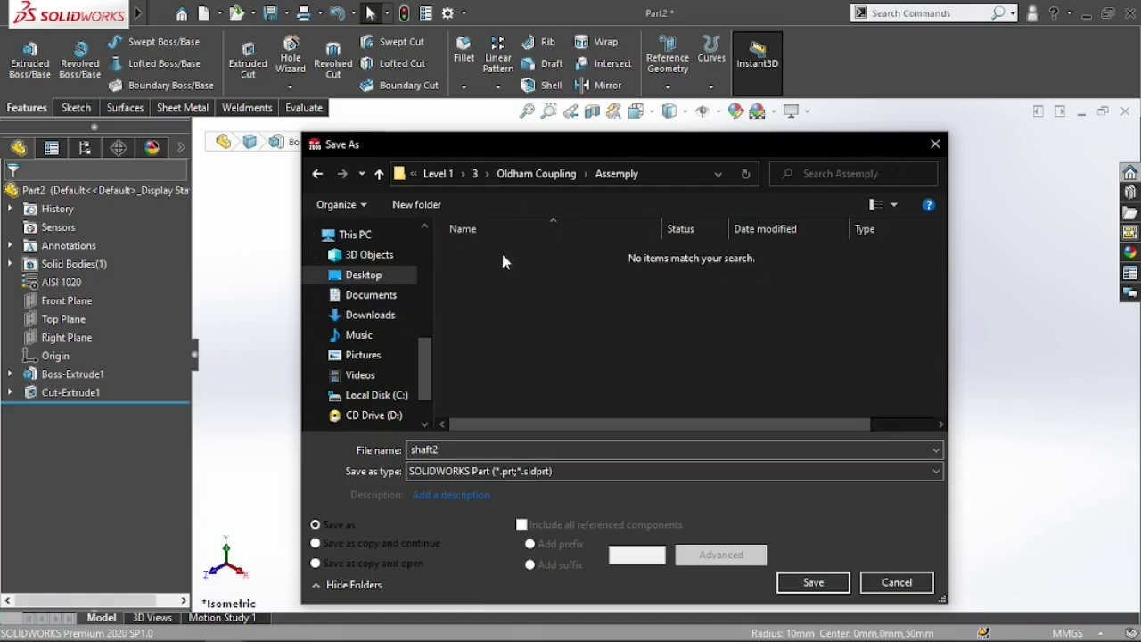
click(536, 174)
double_click(497, 292)
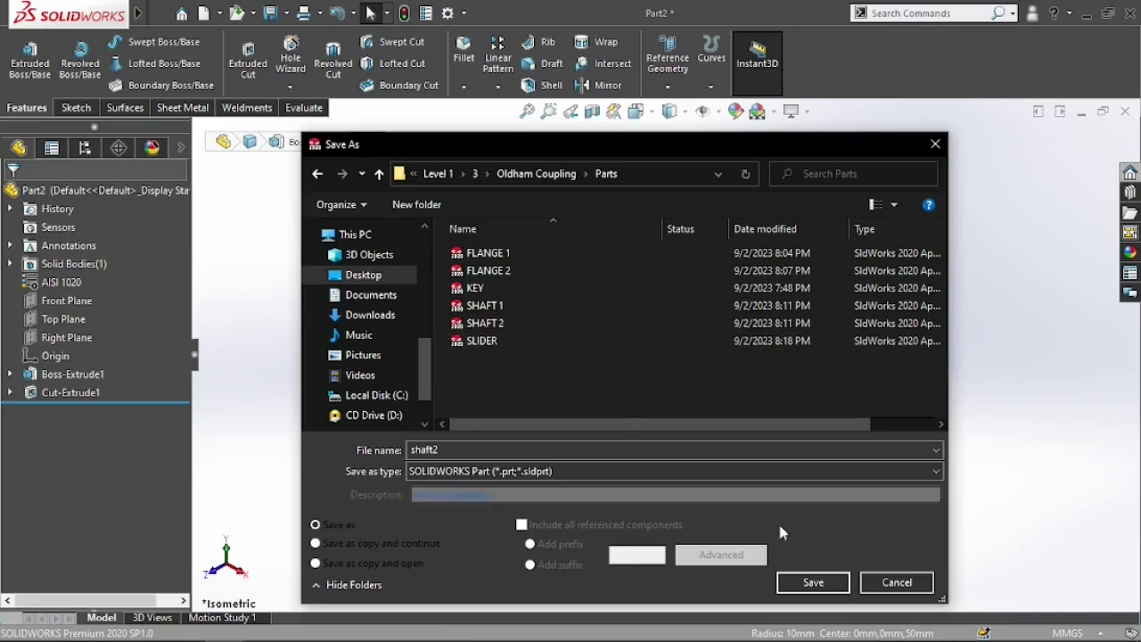
click(897, 582)
scroll(665, 360, up, 3)
scroll(698, 371, up, 4)
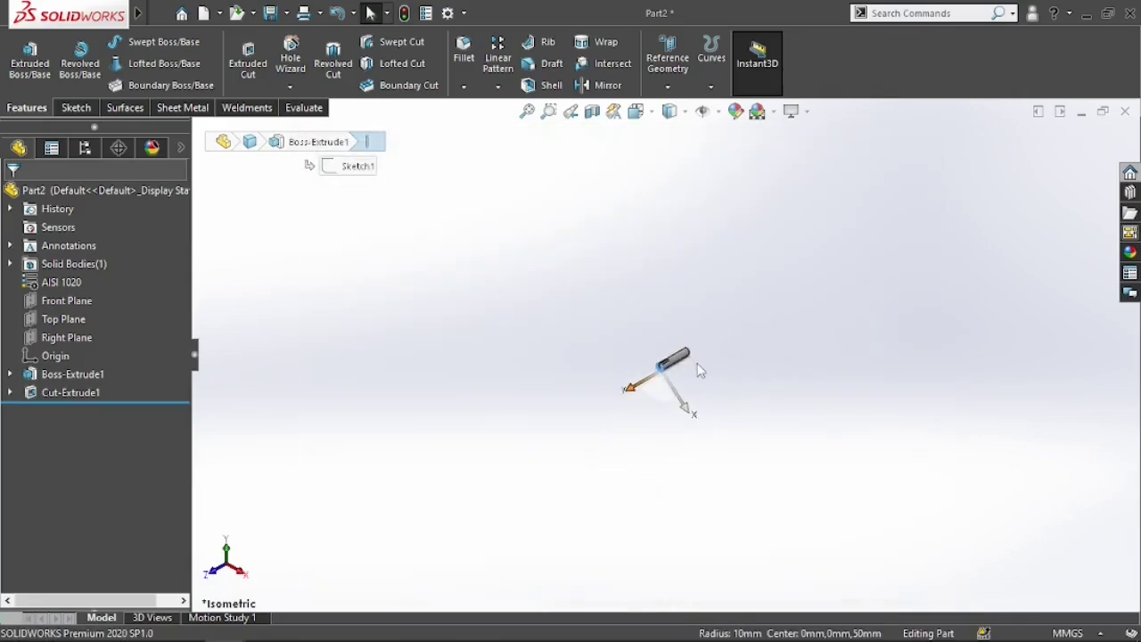
scroll(582, 357, down, 10)
scroll(724, 354, up, 4)
scroll(710, 341, up, 4)
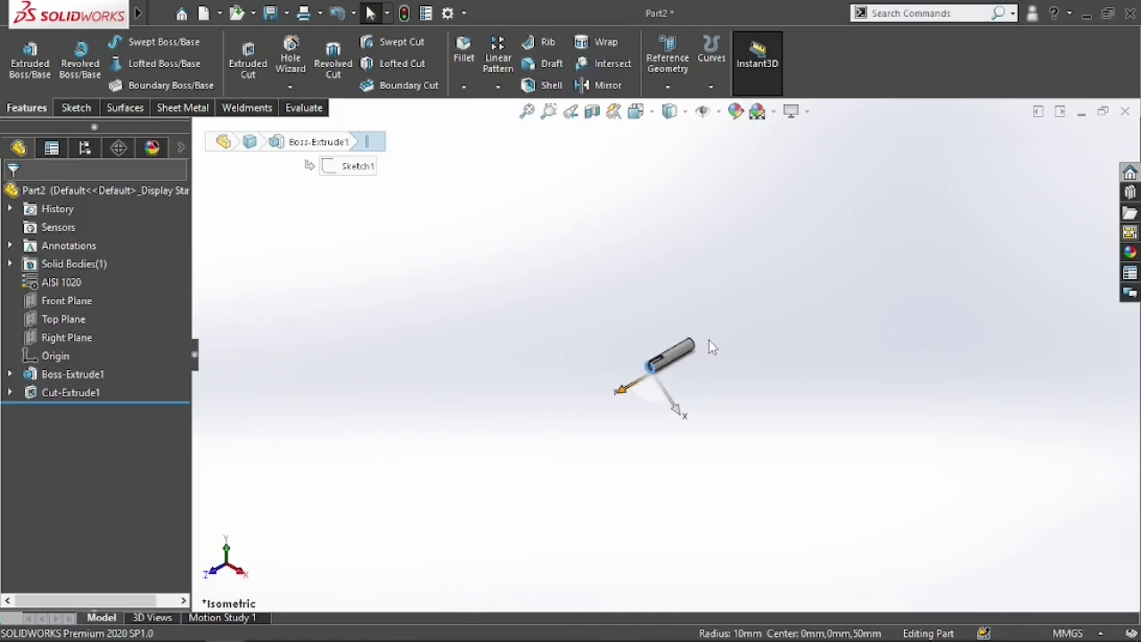
scroll(710, 342, down, 3)
scroll(710, 341, up, 1)
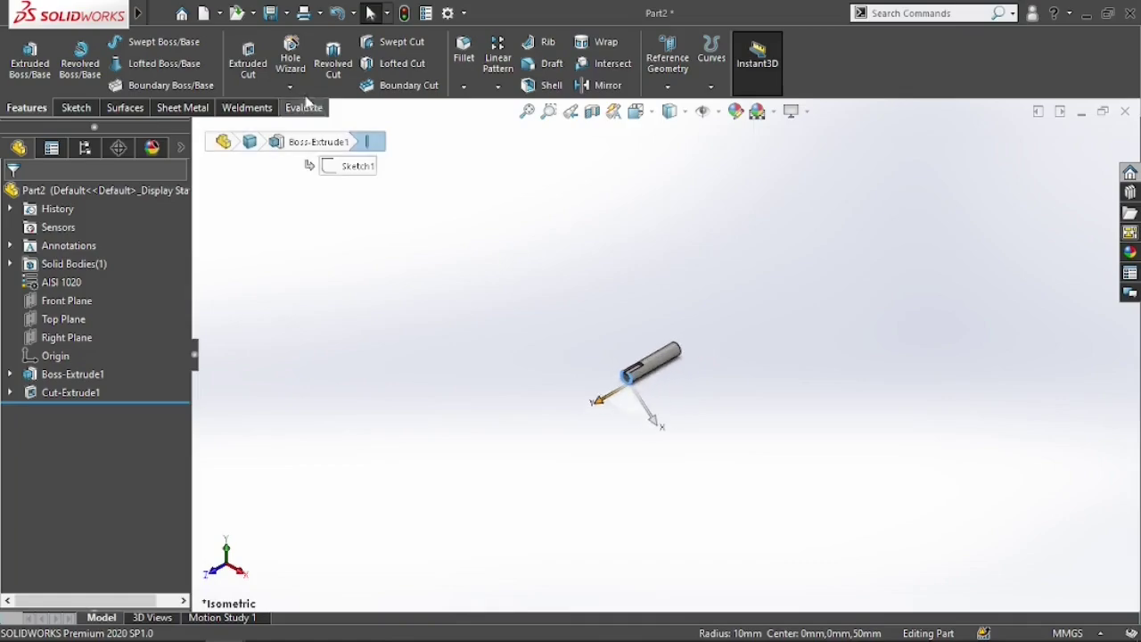
Create a new part and start a sketch on its Front Plane
click(183, 18)
click(290, 153)
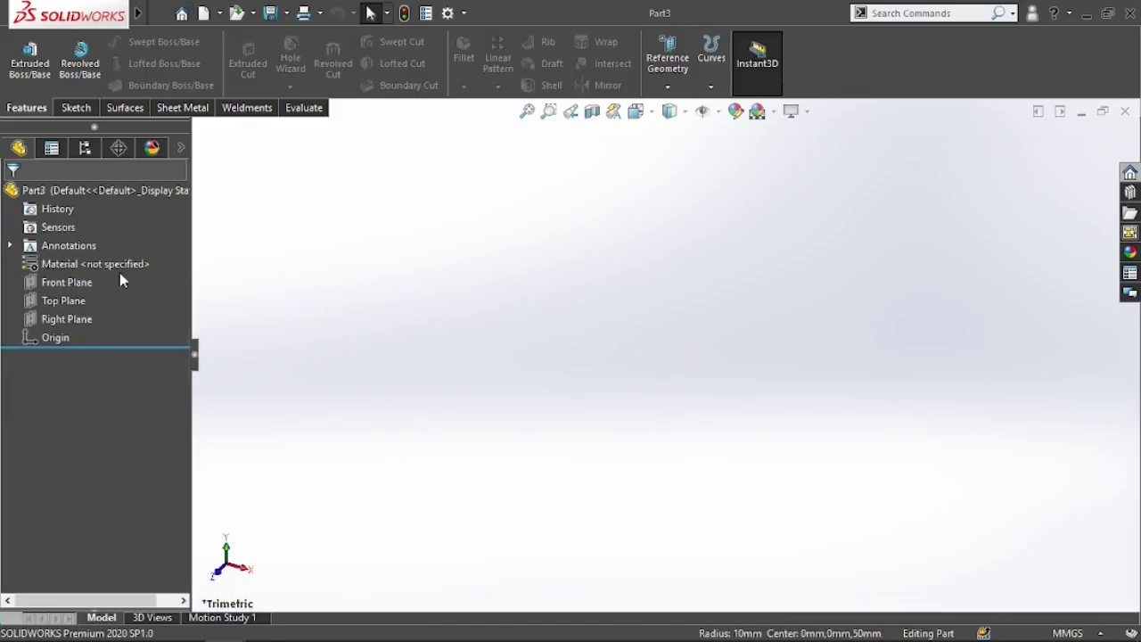
click(98, 282)
click(90, 256)
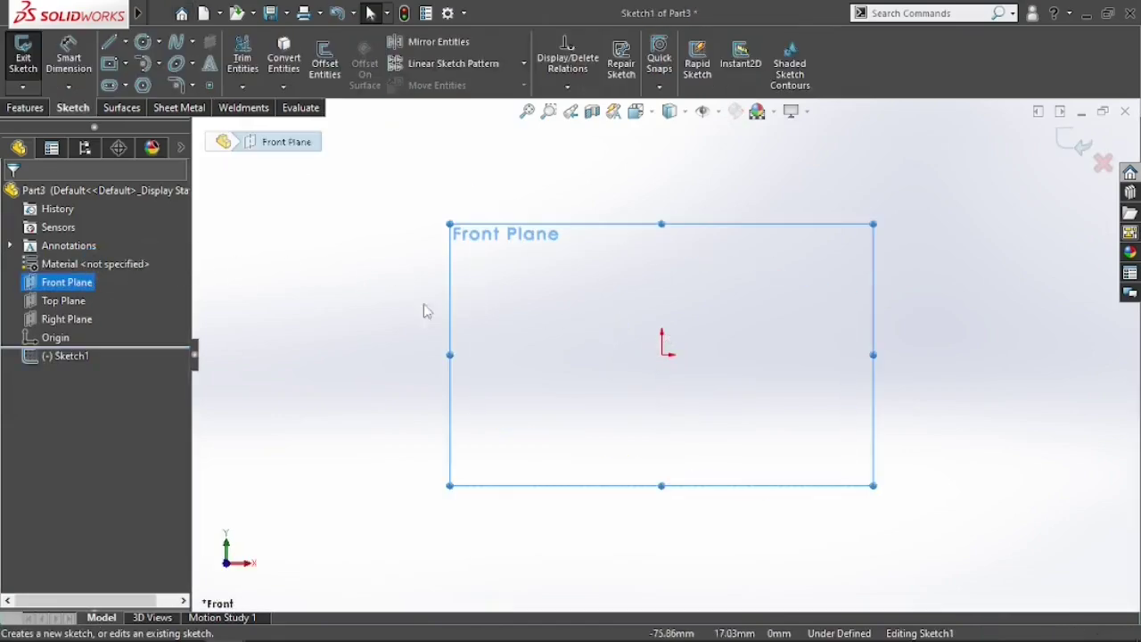
Sketch a center rectangle about 47 mm high, centred on the origin
click(112, 65)
click(662, 355)
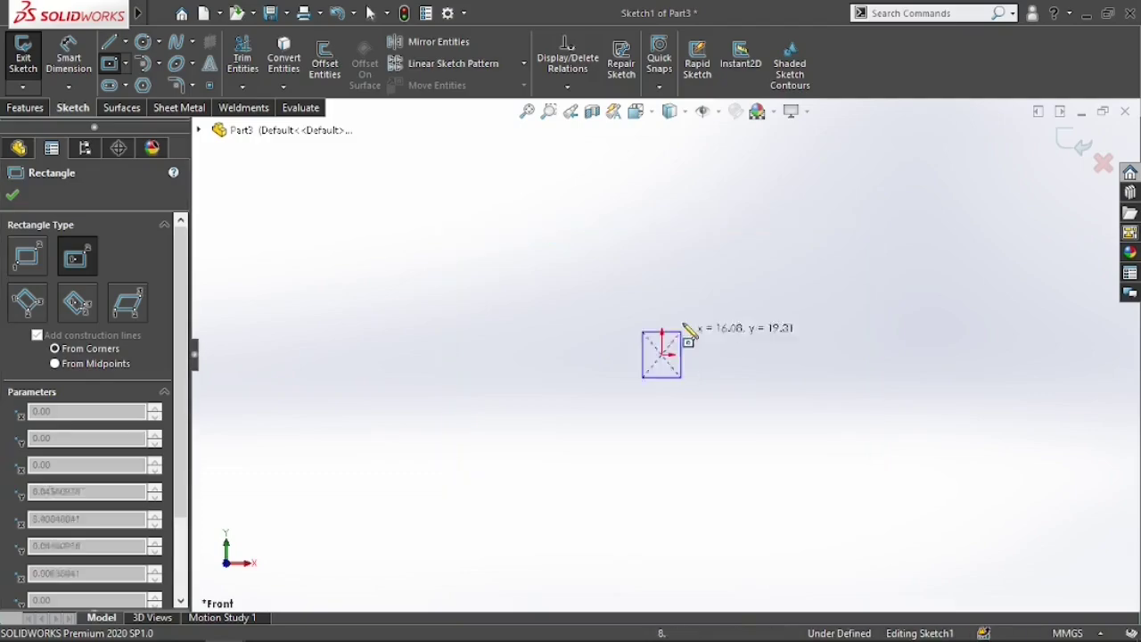
click(714, 300)
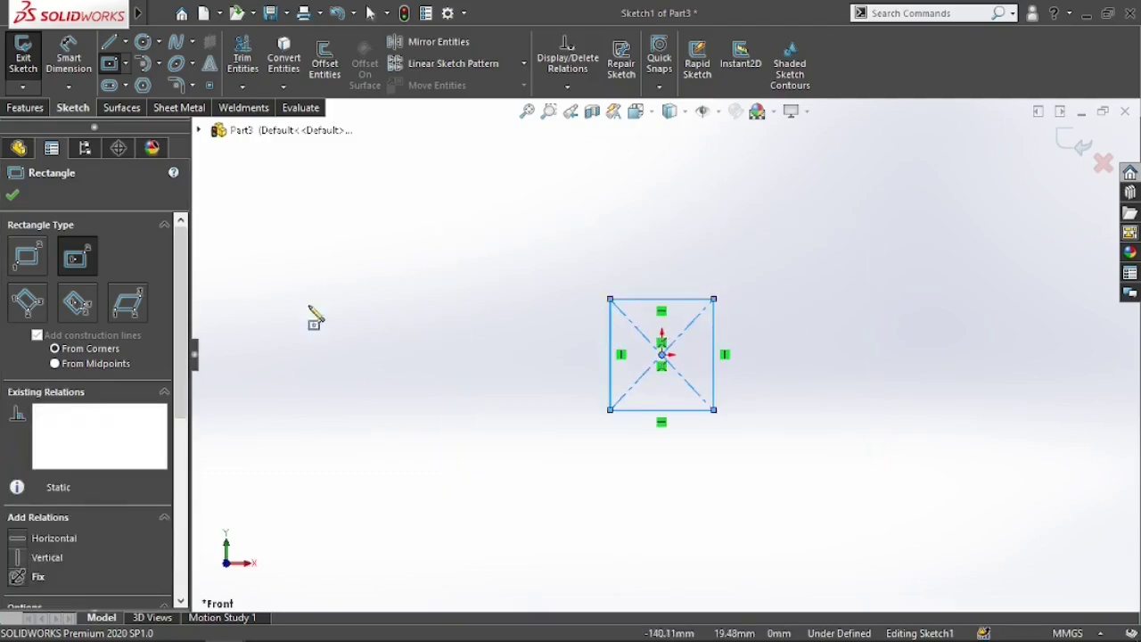
Dimension the rectangle's height and width to 10 mm each
click(67, 55)
click(612, 339)
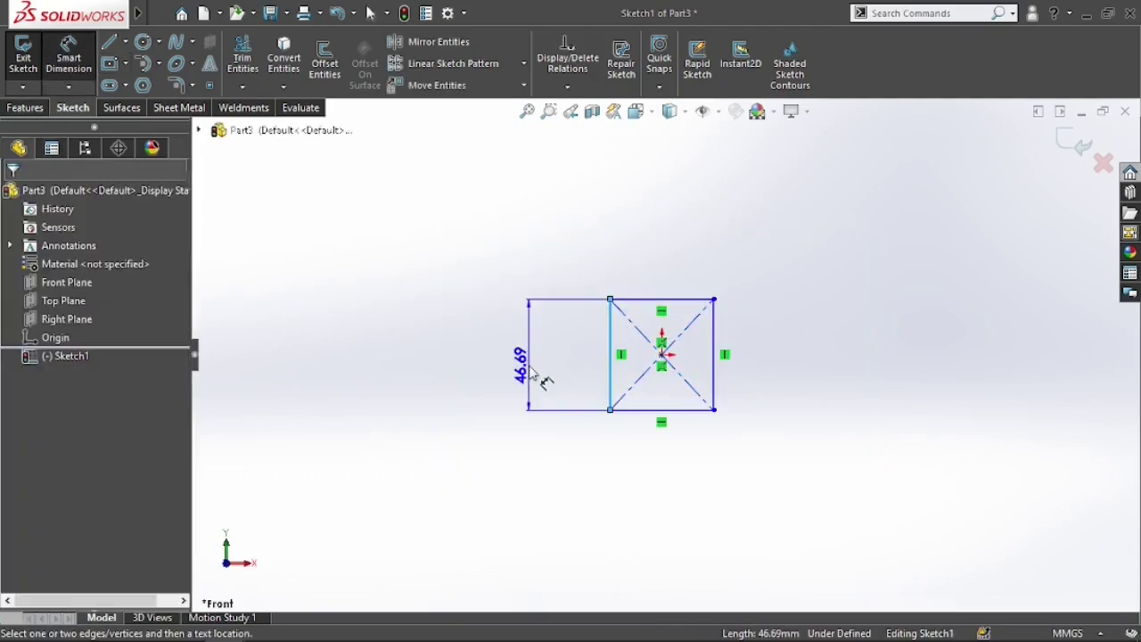
click(543, 378)
text(10)
key(Return)
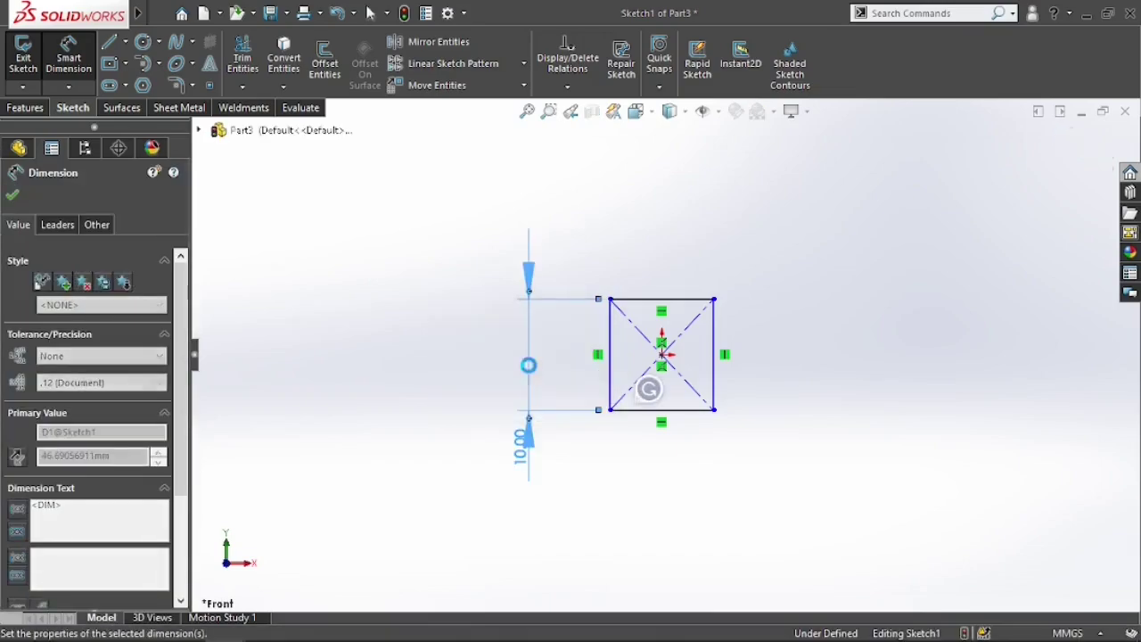
click(663, 301)
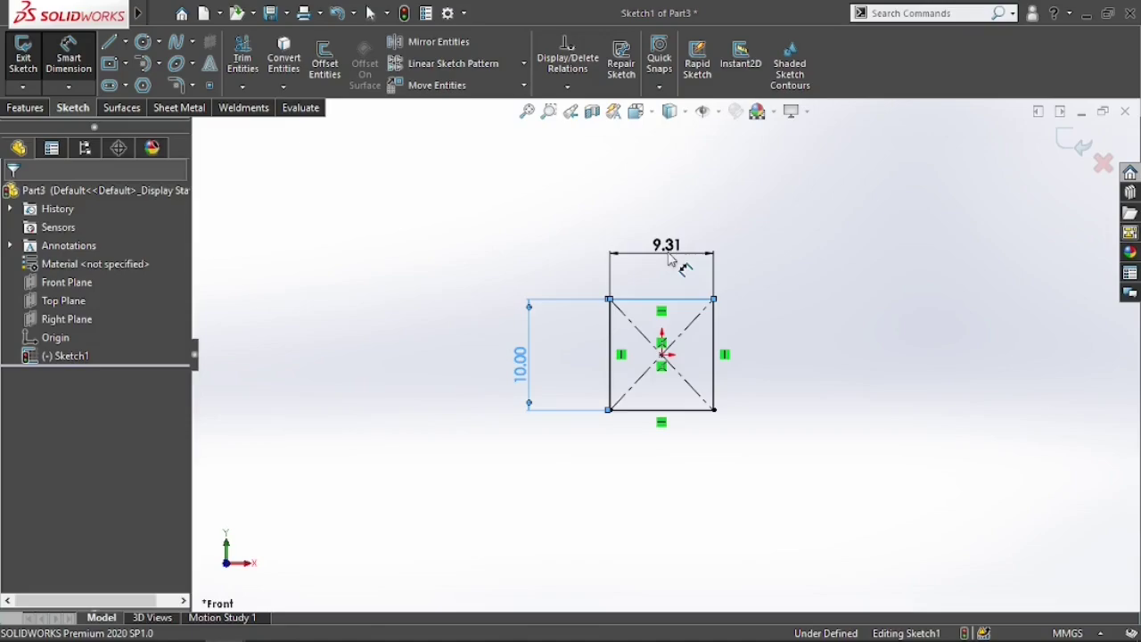
click(671, 257)
text(10)
key(Return)
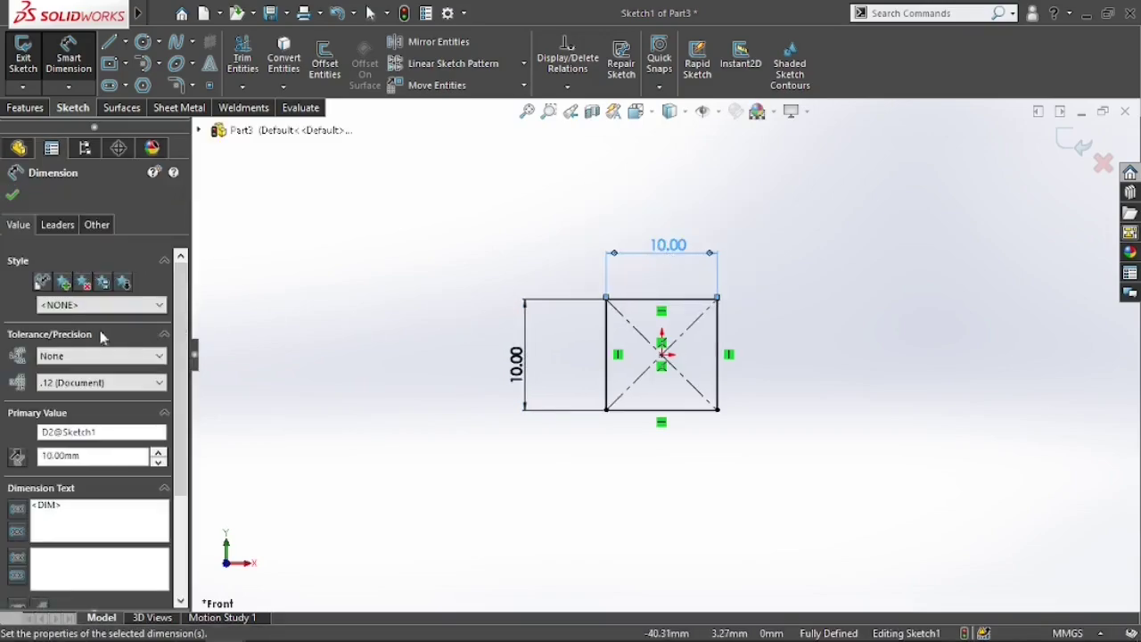
click(12, 195)
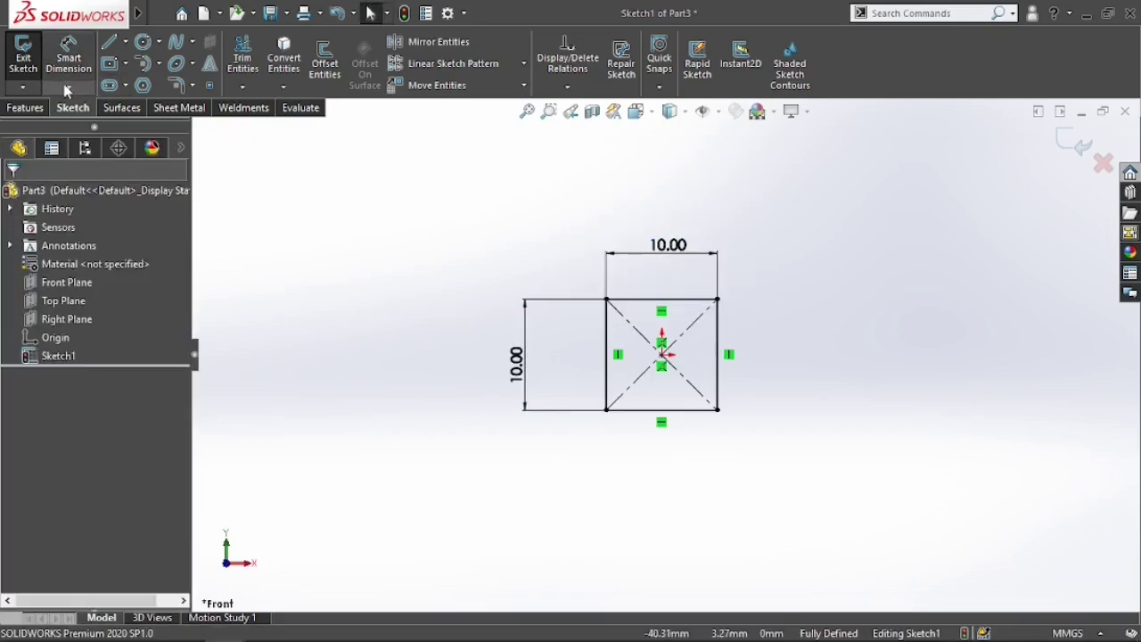
Extrude the square profile 100 mm as a boss with the Mid Plane end condition
click(24, 107)
click(29, 58)
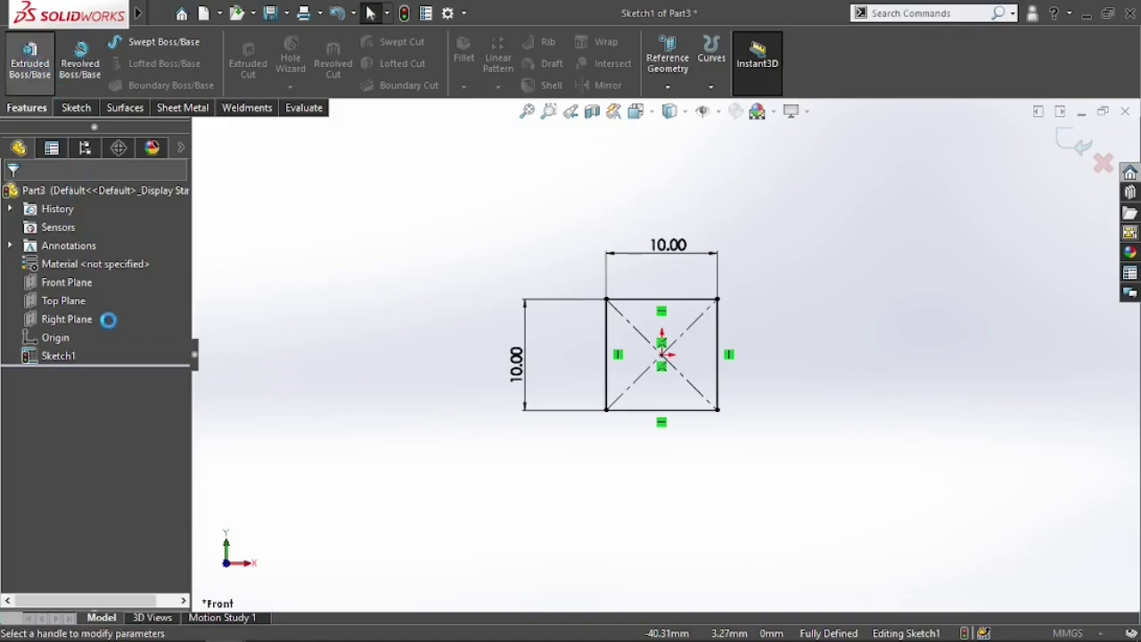
text(100)
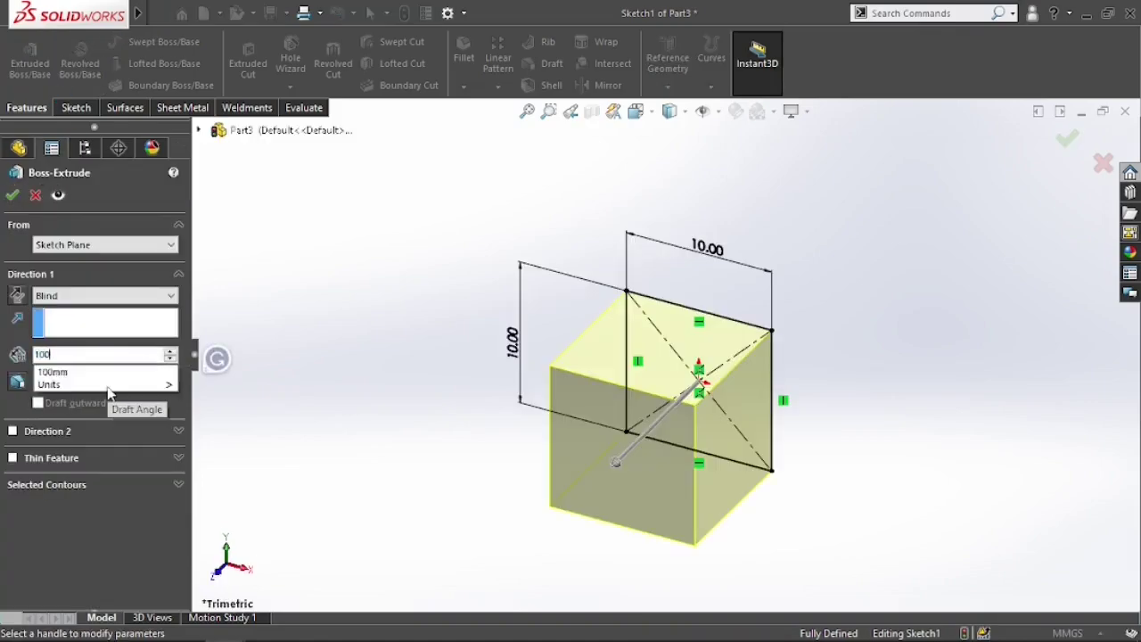
key(Return)
click(87, 297)
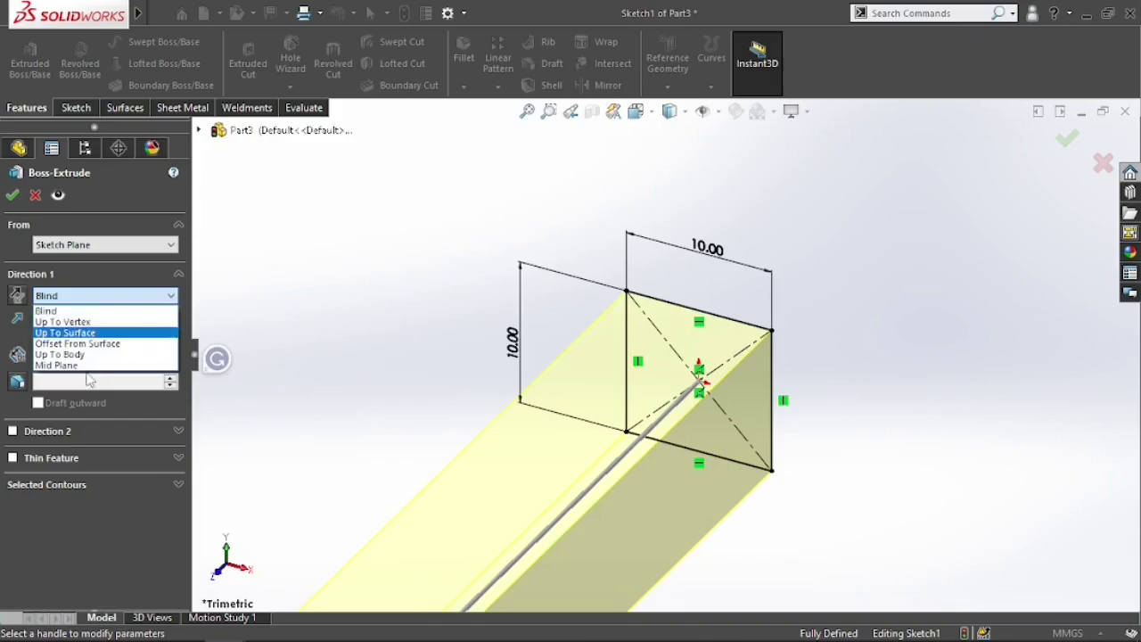
click(58, 366)
scroll(606, 470, up, 4)
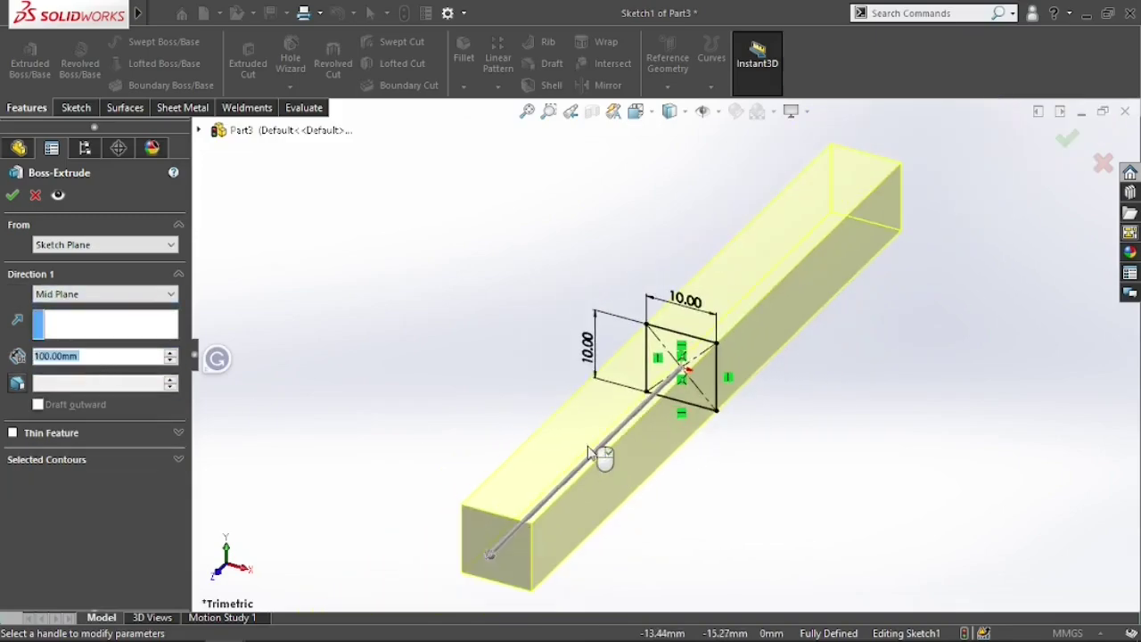
scroll(594, 458, down, 3)
scroll(604, 459, up, 6)
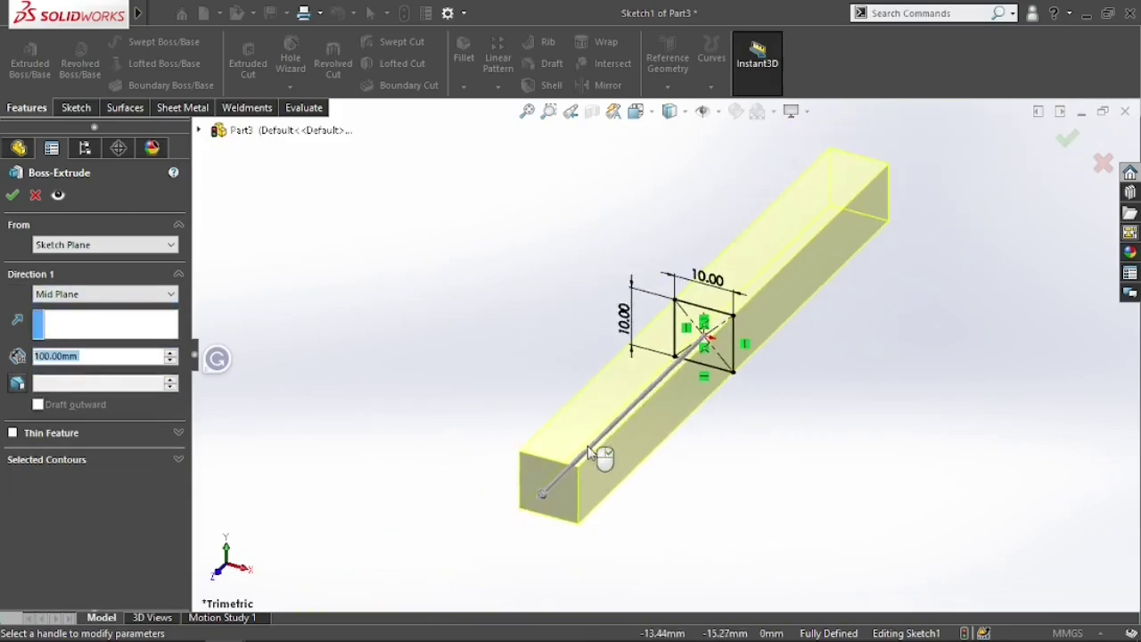
click(13, 198)
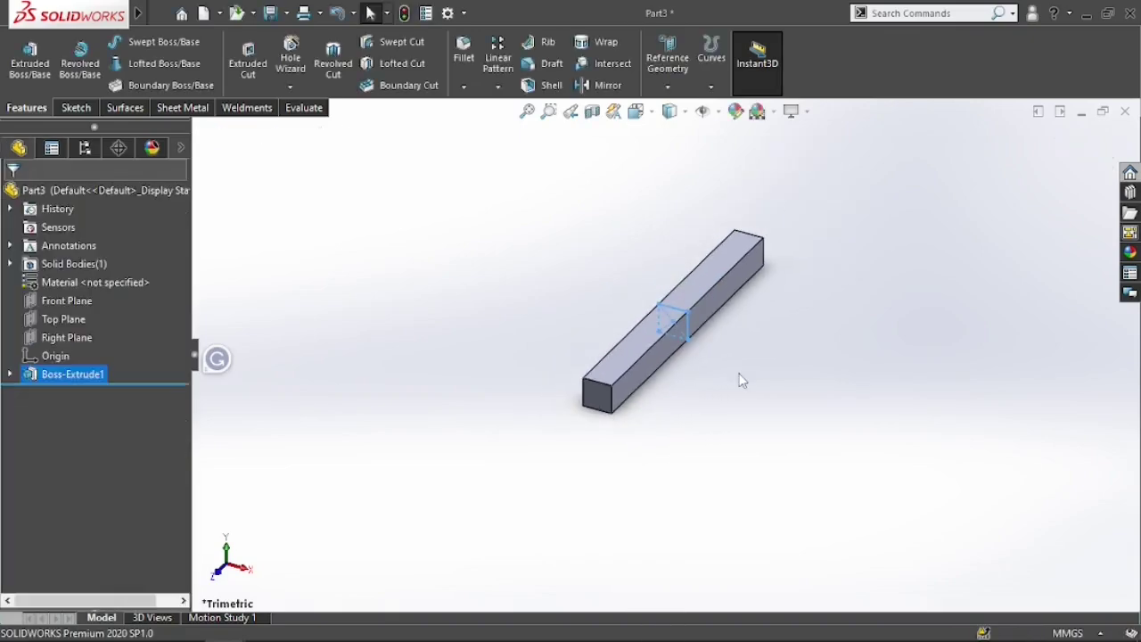
Check the key's size in the Oldham coupling drawing and set the depth of the key's extrusion to 30 mm
key(alt+Tab)
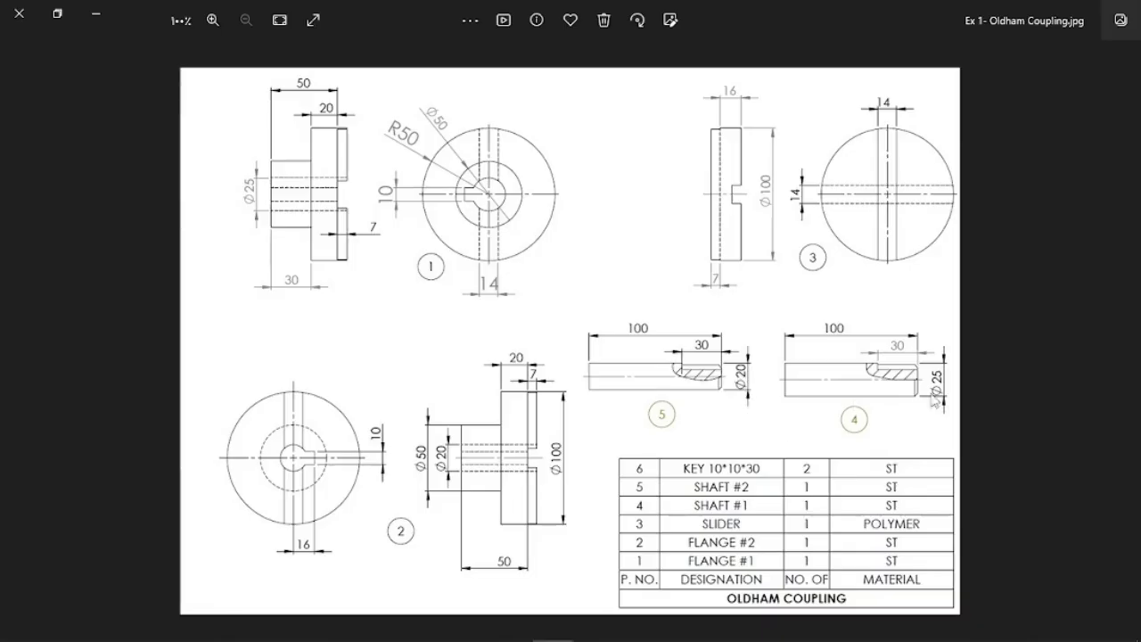
key(alt+Tab)
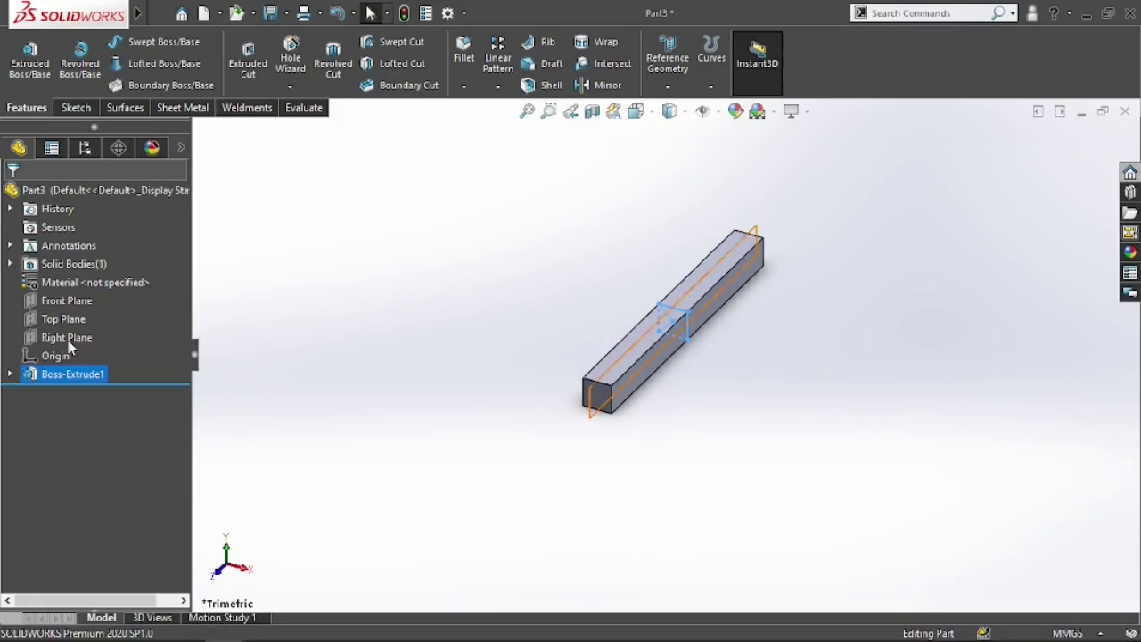
click(9, 374)
right_click(71, 376)
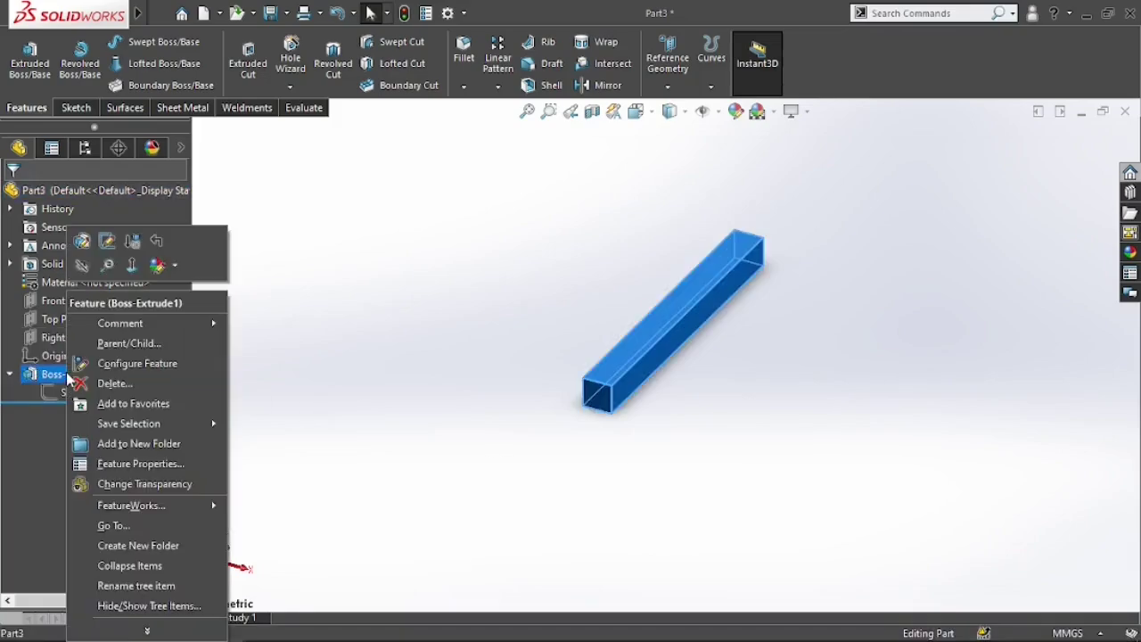
click(85, 247)
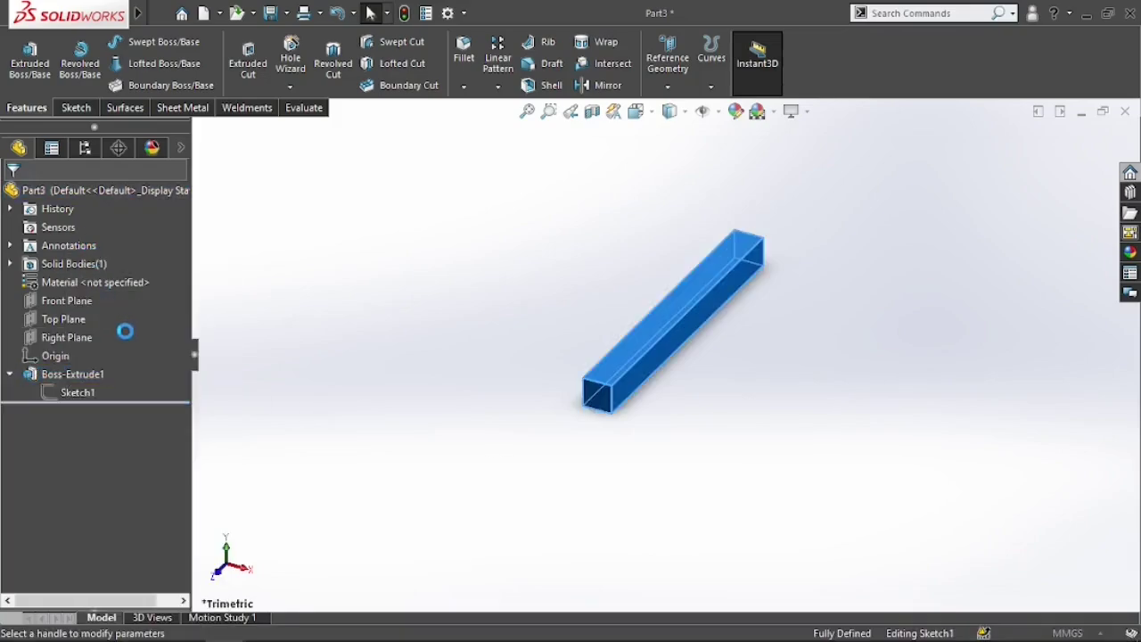
text(30)
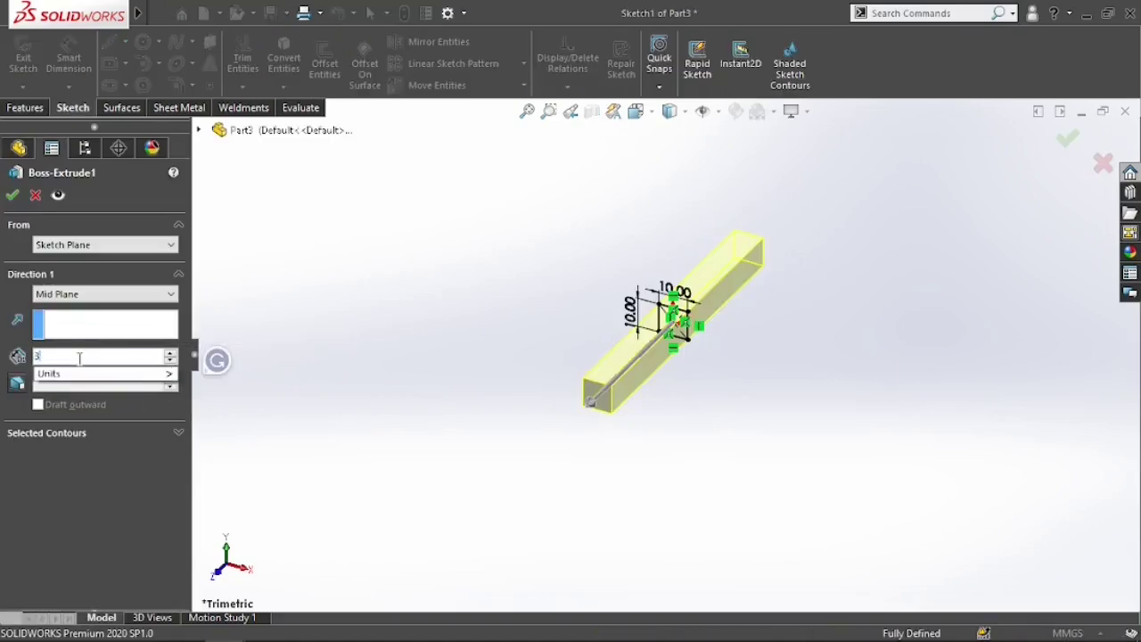
key(Return)
scroll(693, 346, up, 2)
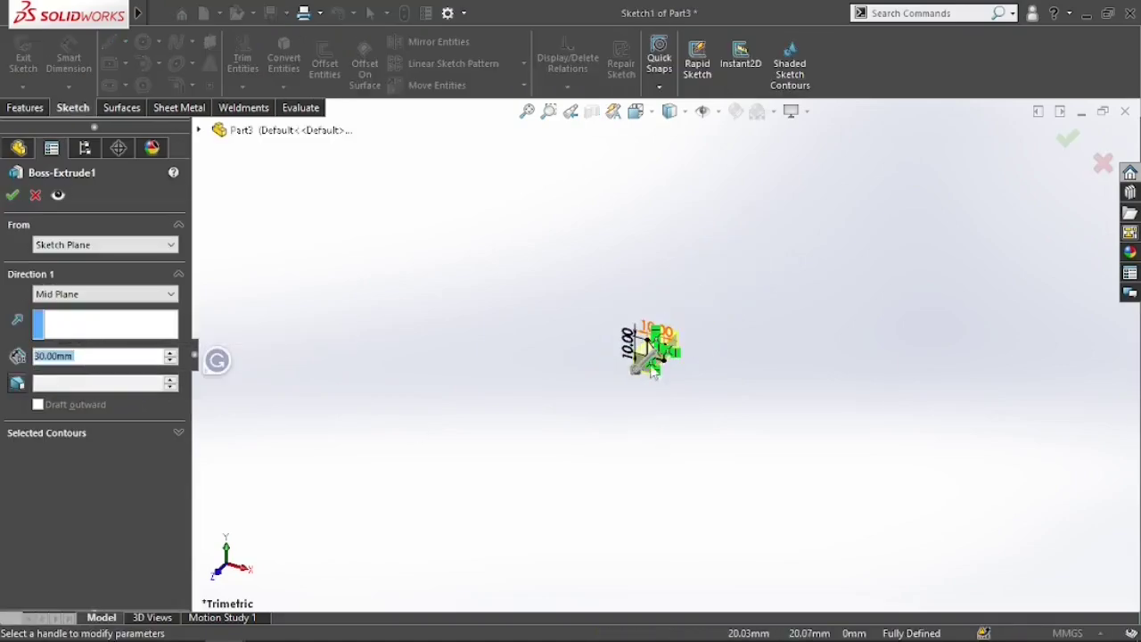
scroll(669, 336, down, 8)
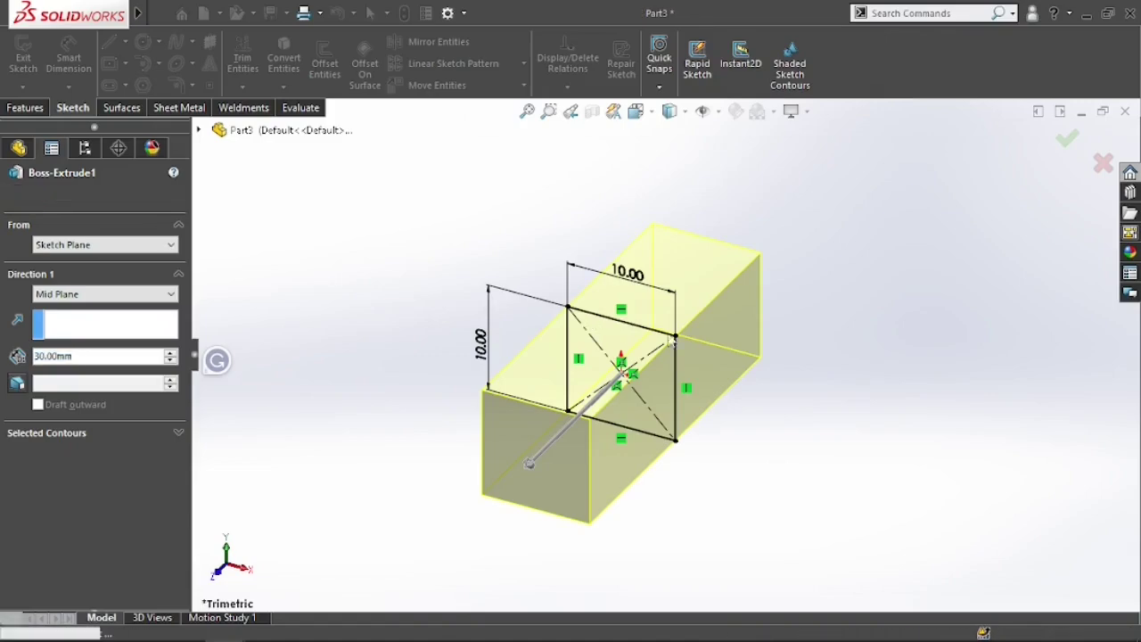
Accept the key's extrusion and assign the AISI 1020 steel material to the part
click(12, 195)
right_click(96, 282)
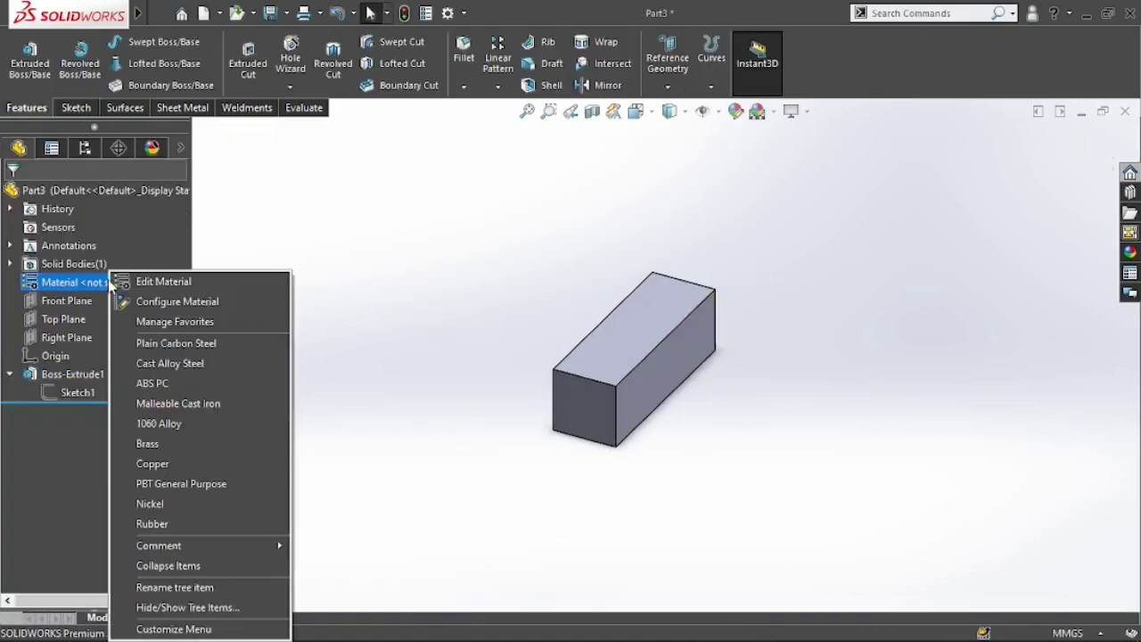
click(106, 284)
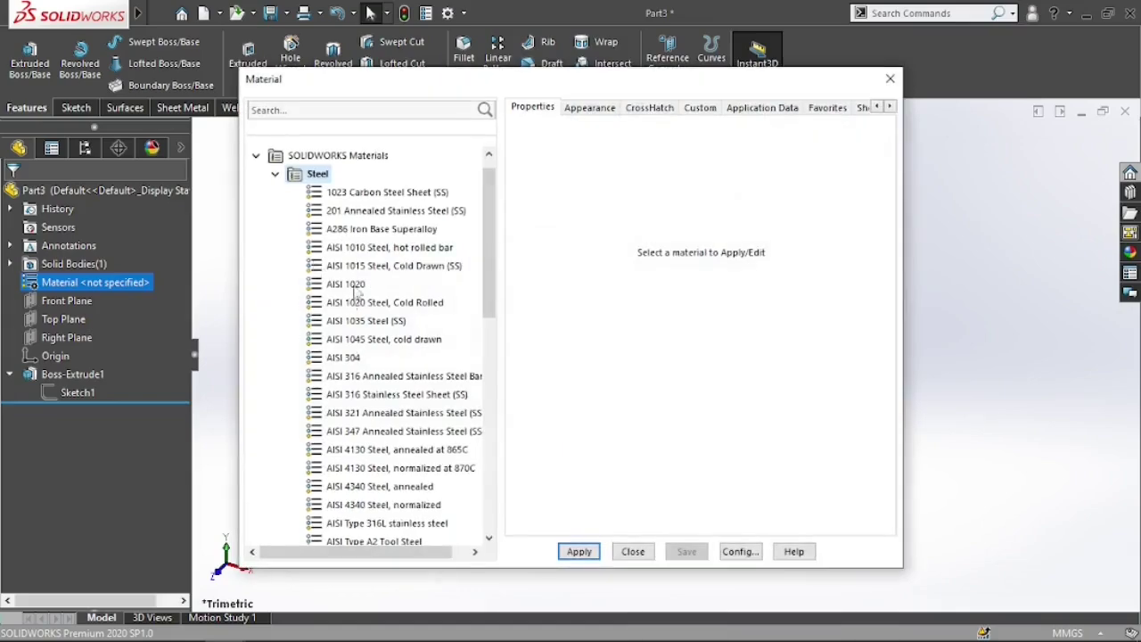
click(355, 284)
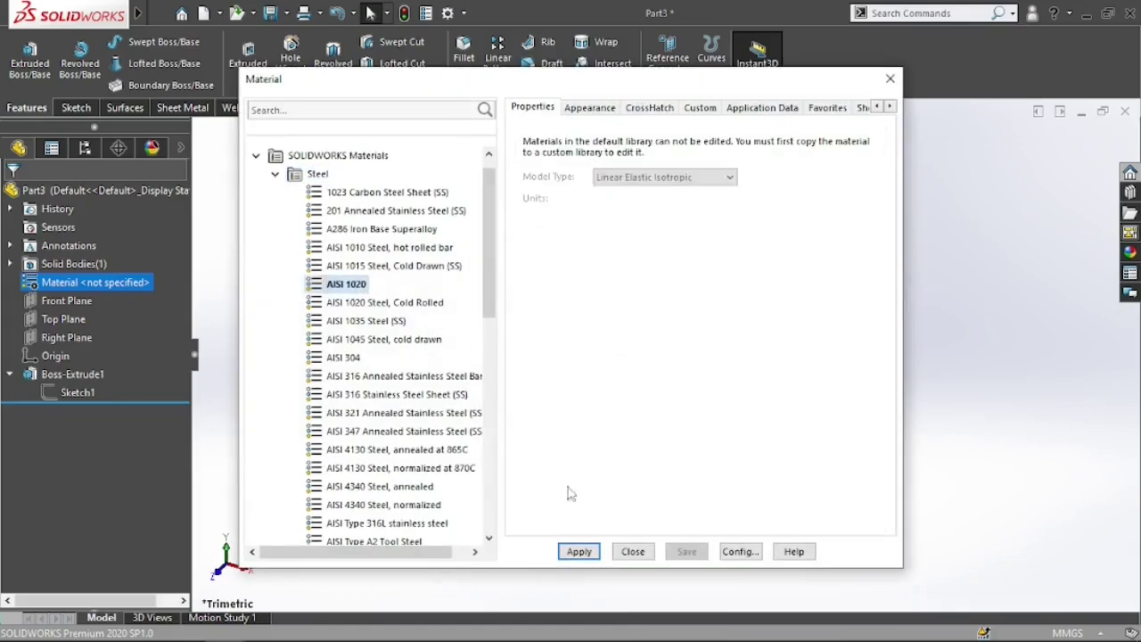
click(580, 551)
click(633, 552)
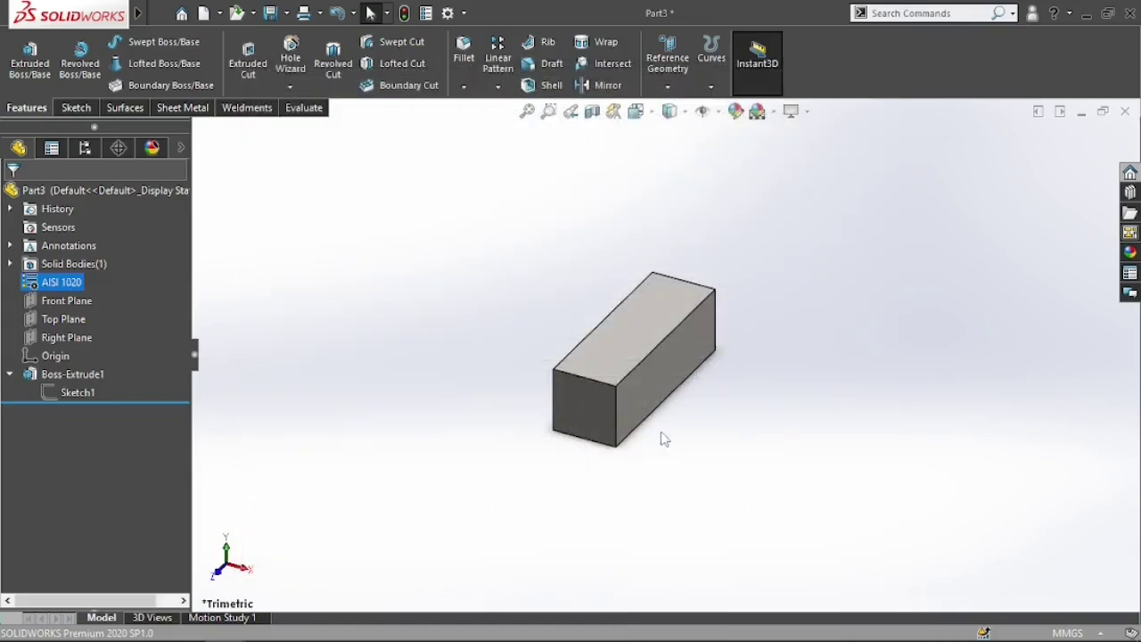
Try to save the key part in the Assemply folder, and create a new part document
key(ctrl+s)
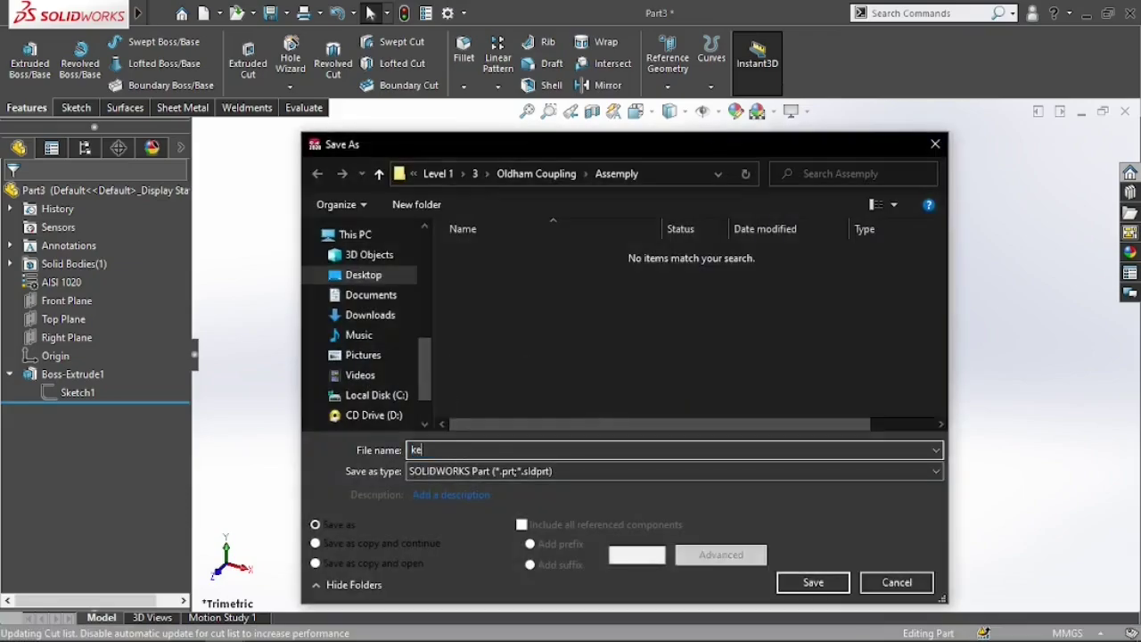
click(897, 584)
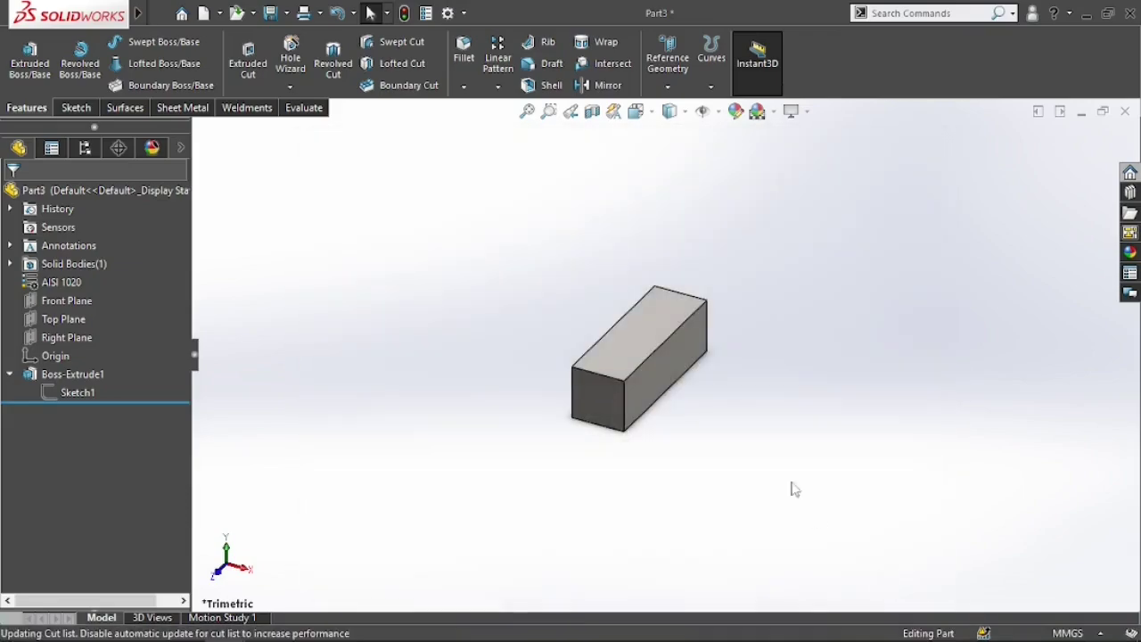
click(181, 12)
click(295, 154)
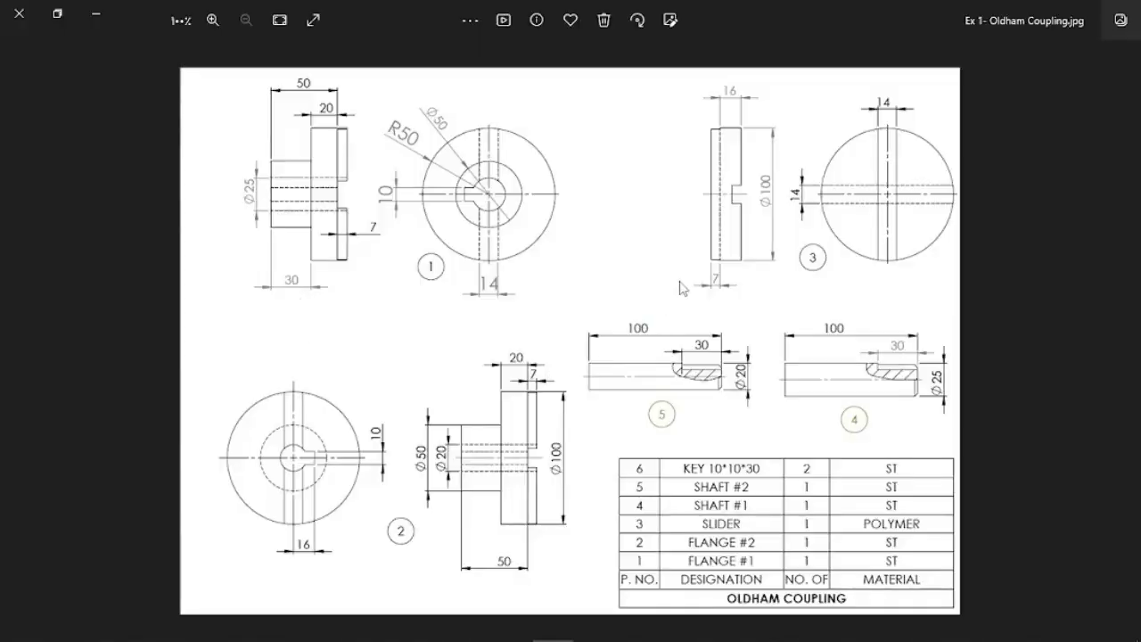
Study the slider, part 3, in the Oldham coupling drawing and sketch an origin-centred circle of about 62 mm radius on the Front Plane
scroll(681, 287, up, 5)
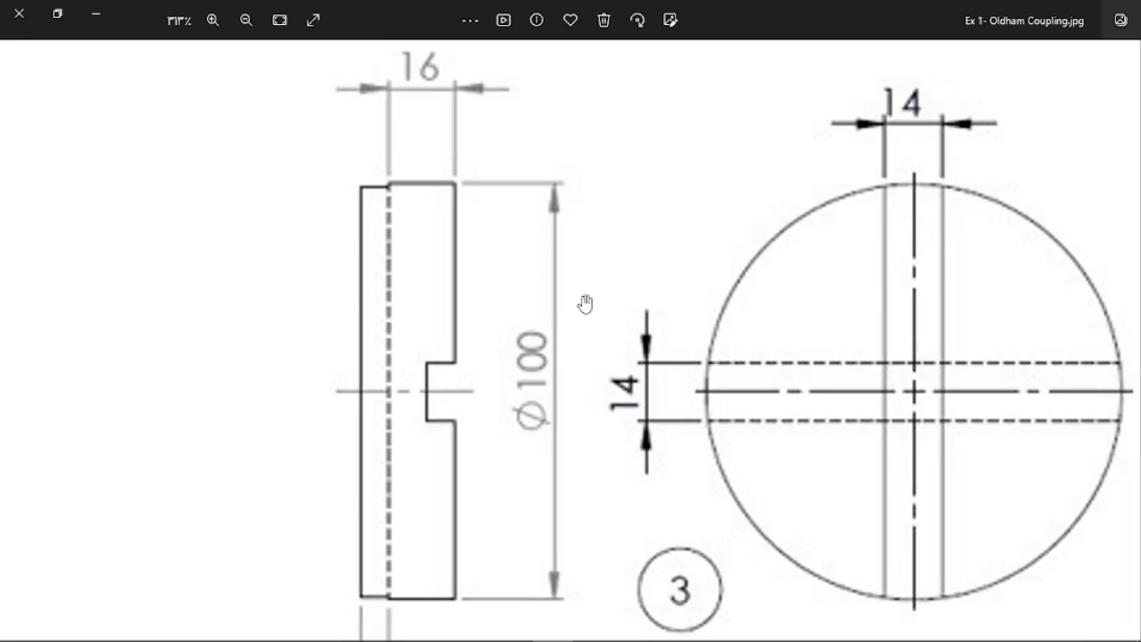
scroll(594, 313, up, 2)
scroll(595, 314, down, 3)
scroll(595, 315, down, 1)
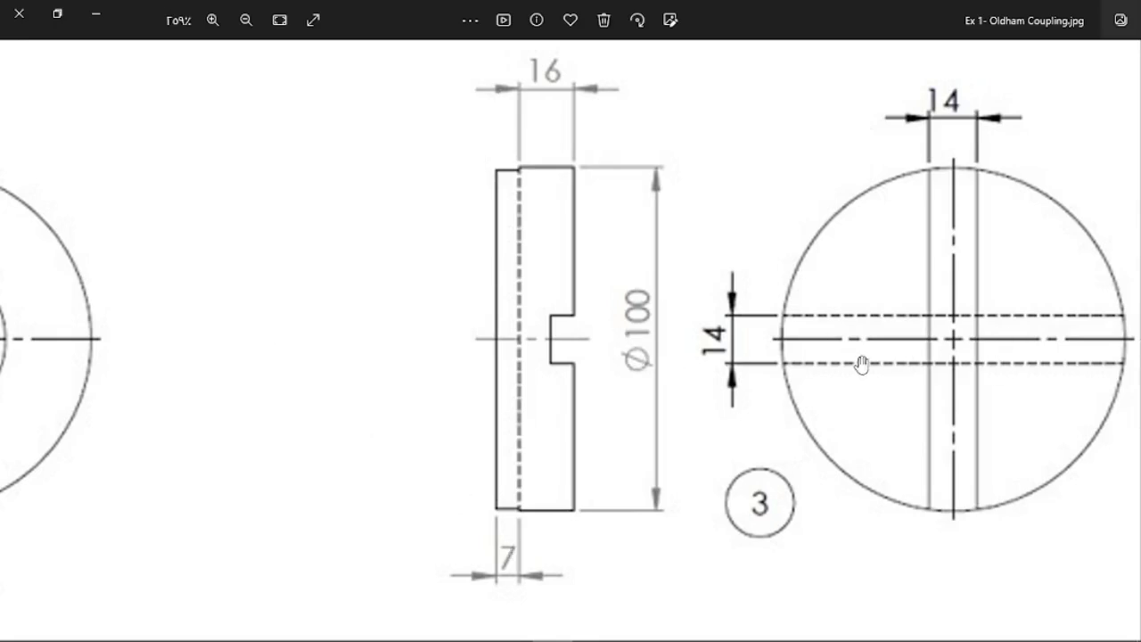
key(alt+Tab)
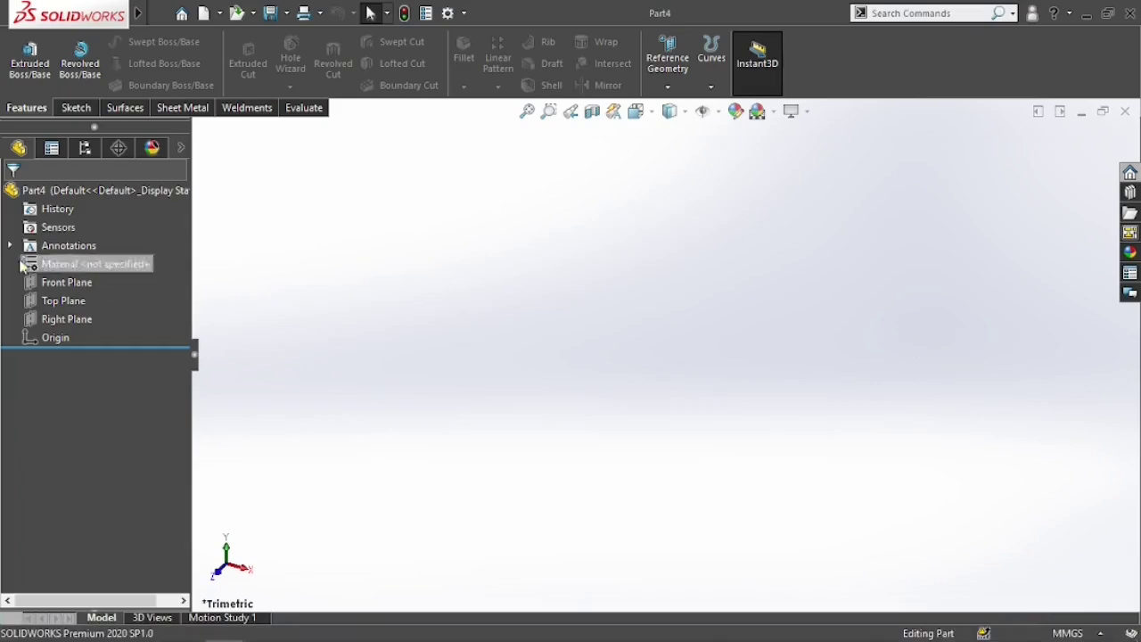
click(58, 284)
click(36, 256)
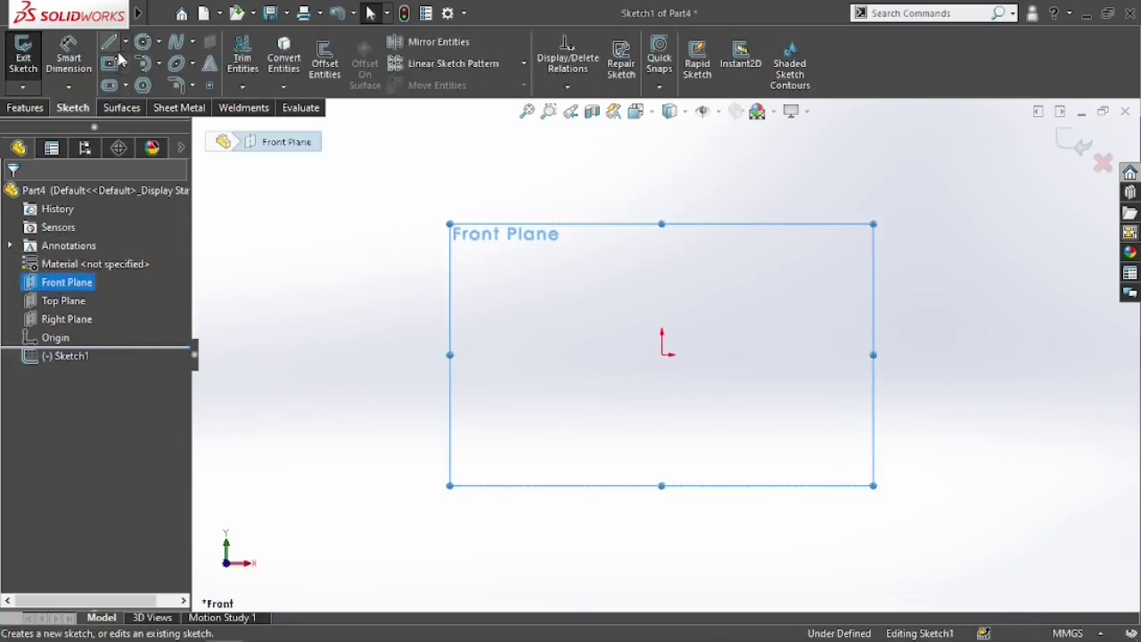
click(148, 41)
click(661, 354)
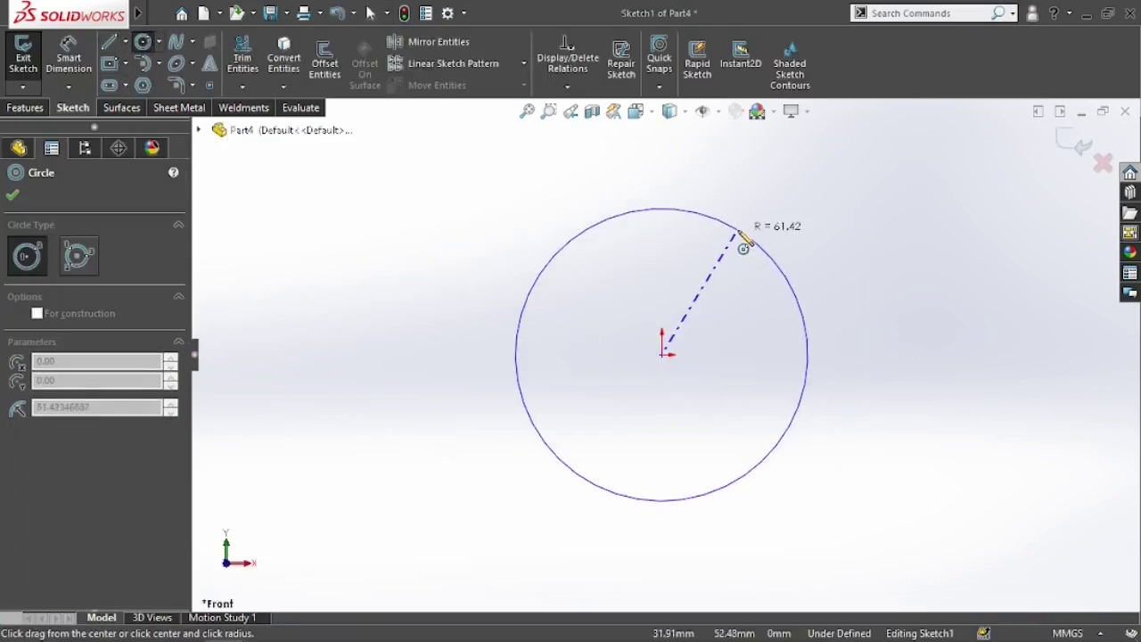
click(745, 242)
Check the slider's side view in the drawing and set the circle's diameter to 100 mm
key(alt+Tab)
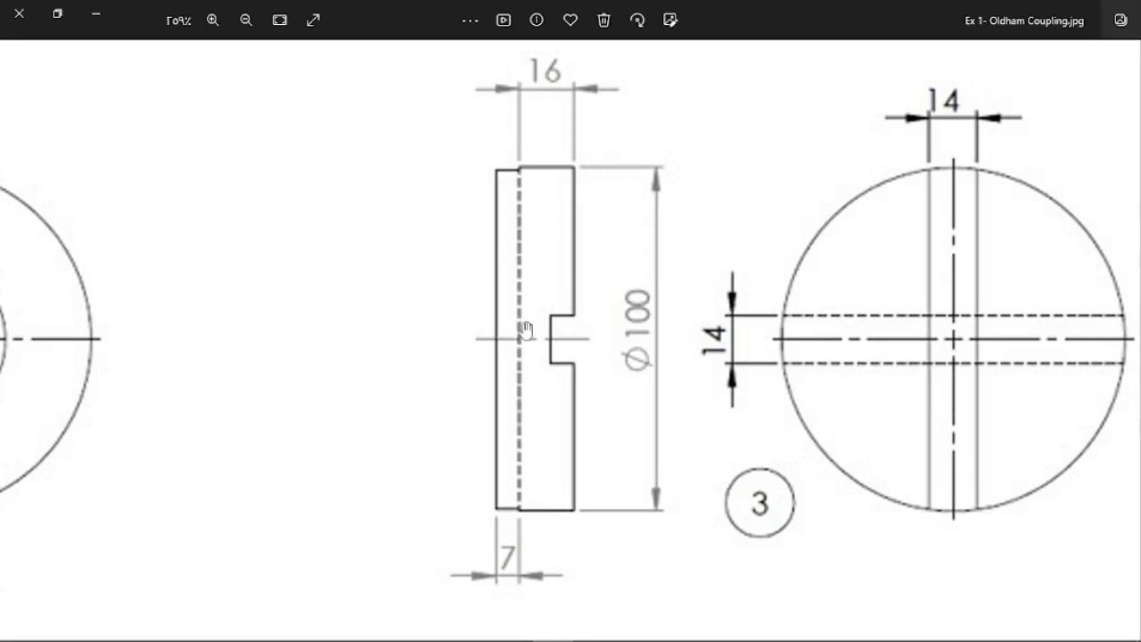
key(alt+Tab)
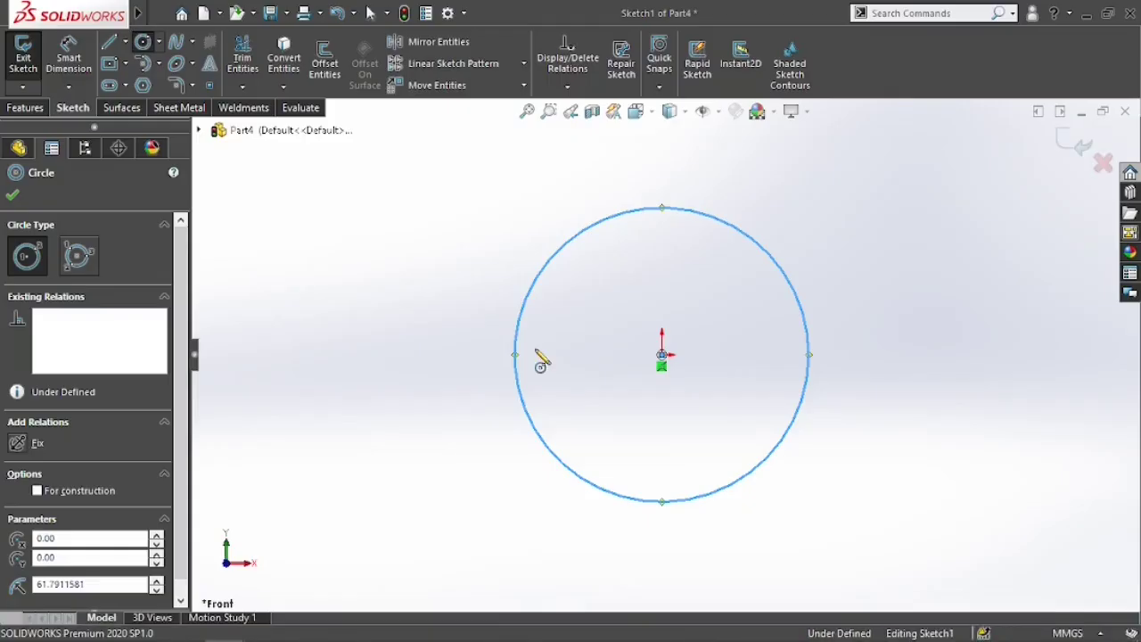
click(27, 107)
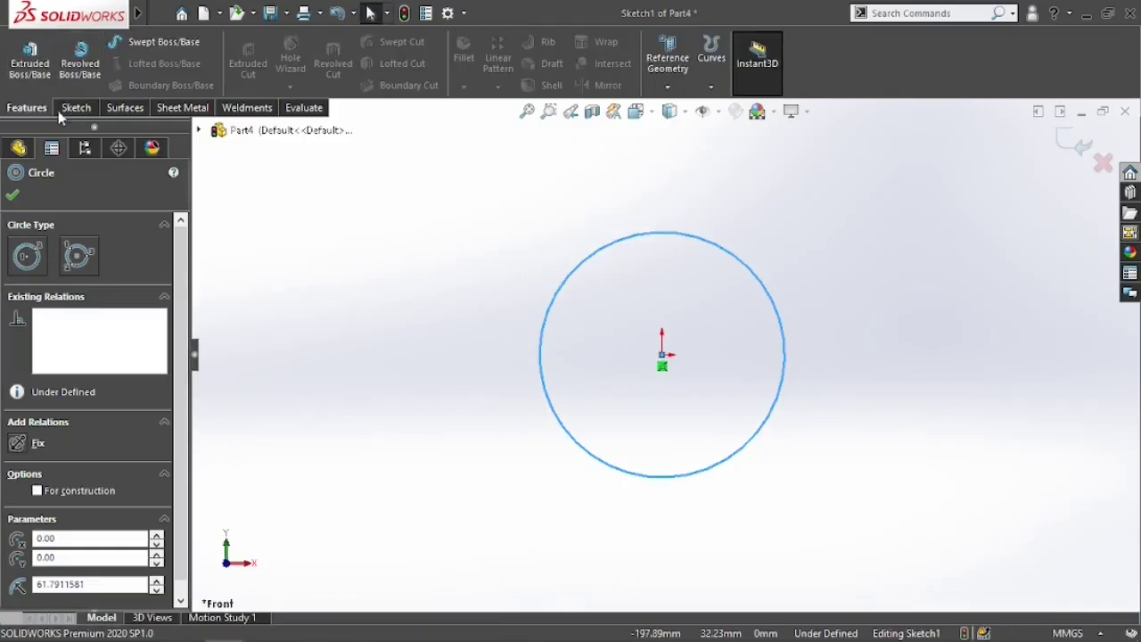
click(80, 108)
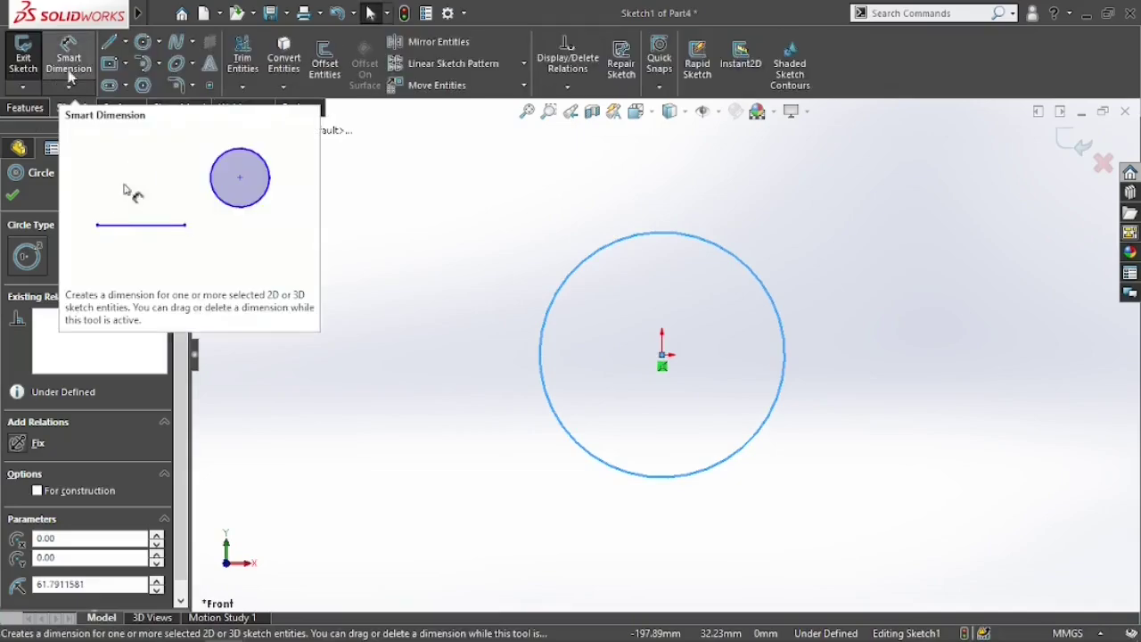
click(545, 359)
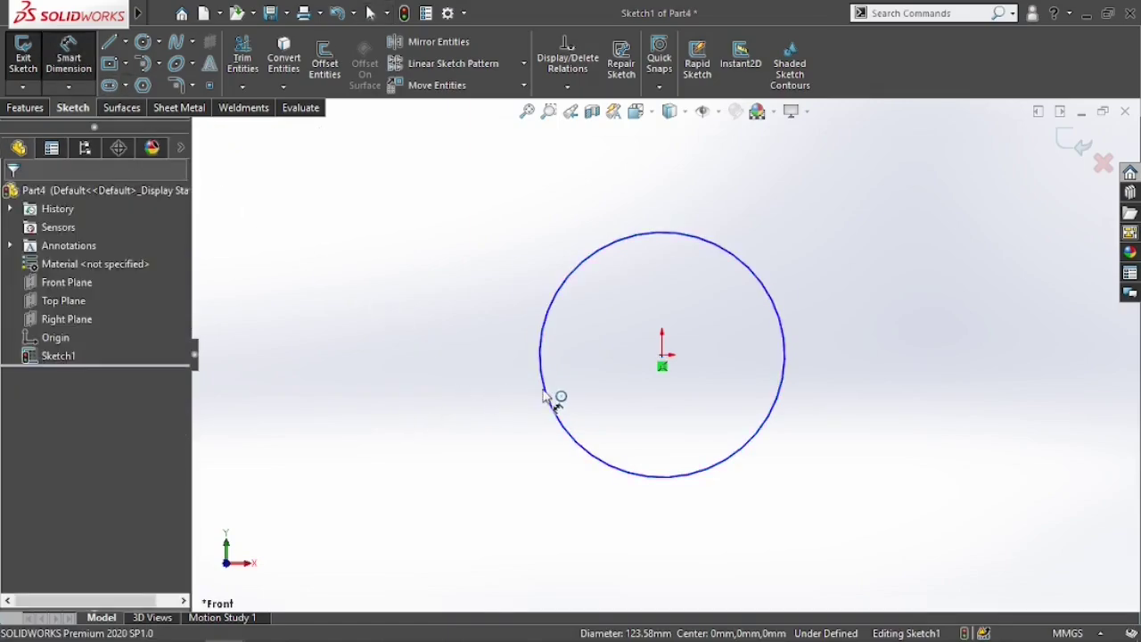
click(545, 399)
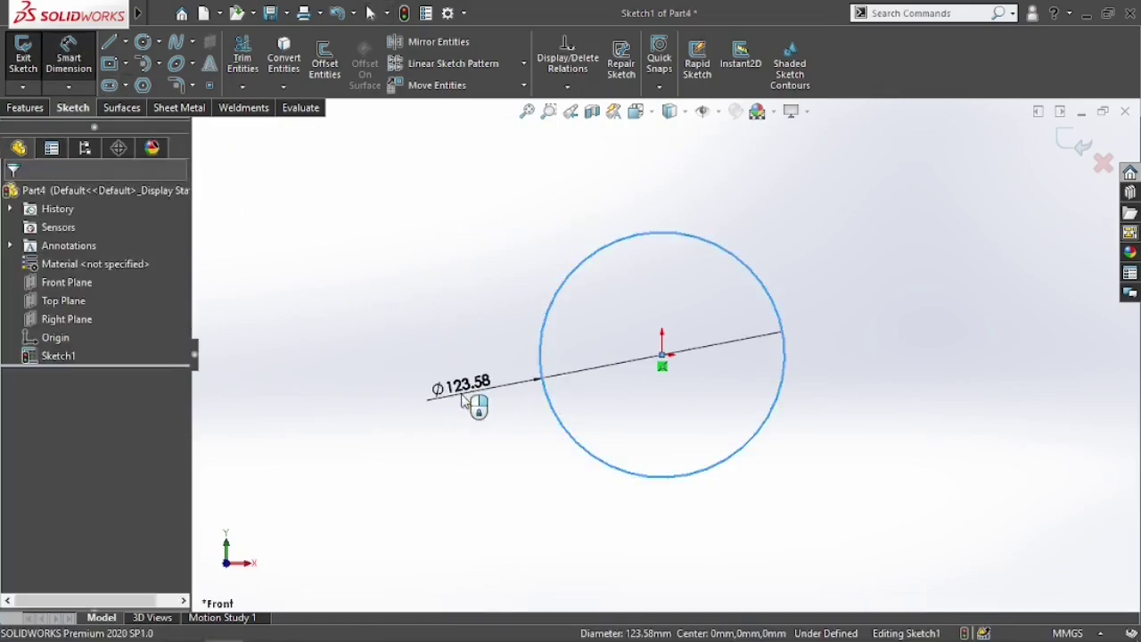
click(462, 397)
text(100)
key(Return)
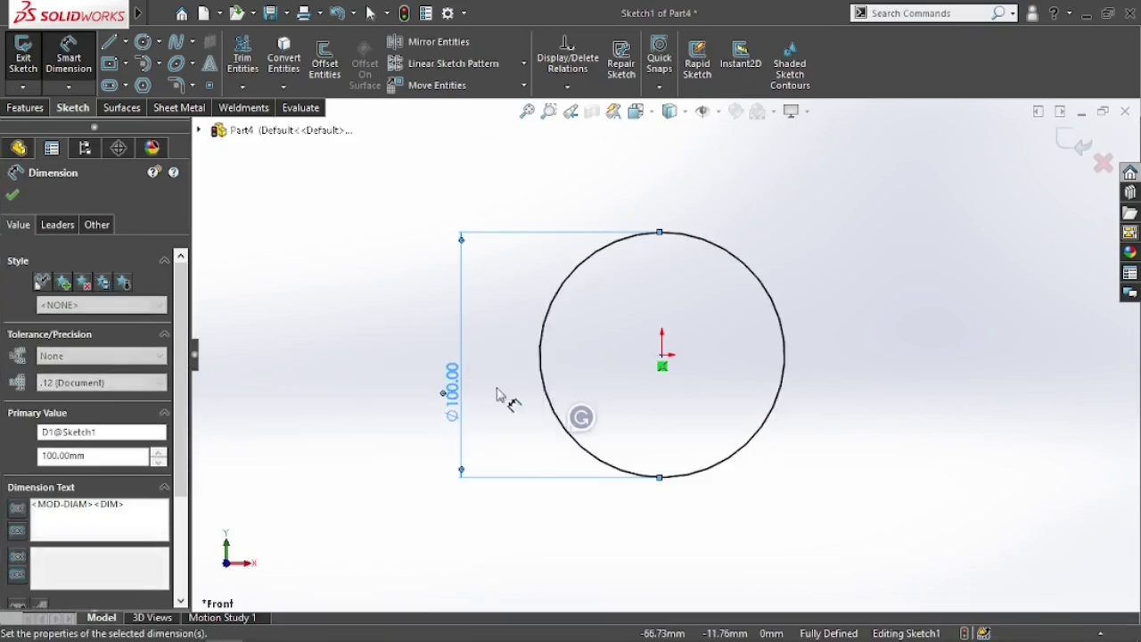
scroll(497, 395, up, 2)
scroll(490, 393, down, 2)
scroll(671, 373, up, 2)
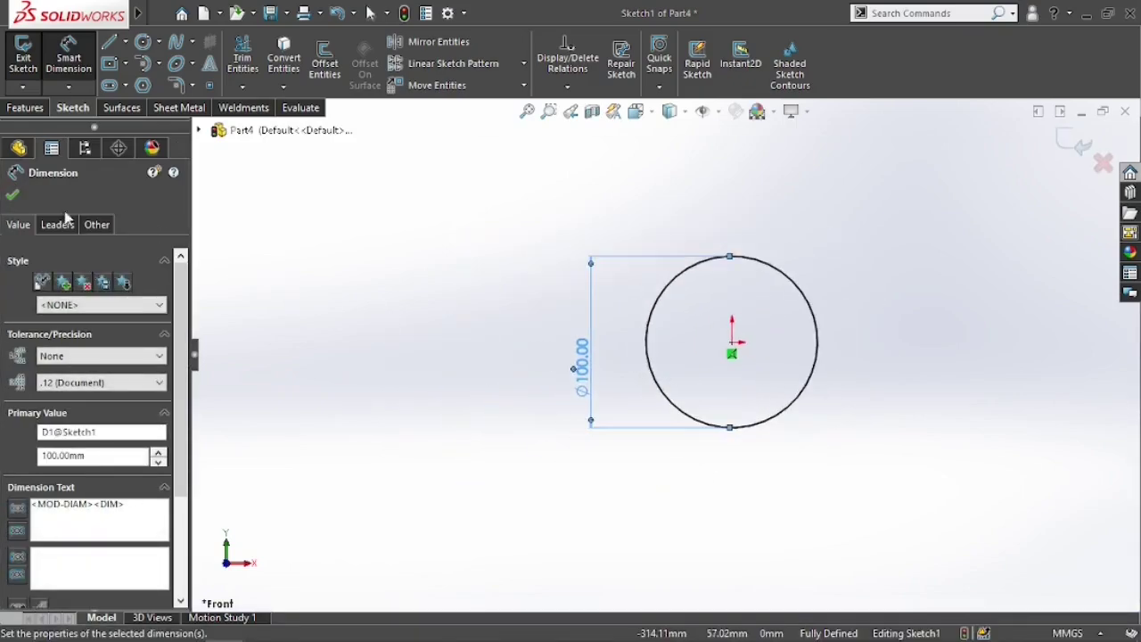
click(12, 196)
Extrude the circle as a boss with the Mid Plane end condition and a depth of 16+7, 23 mm in total
click(25, 107)
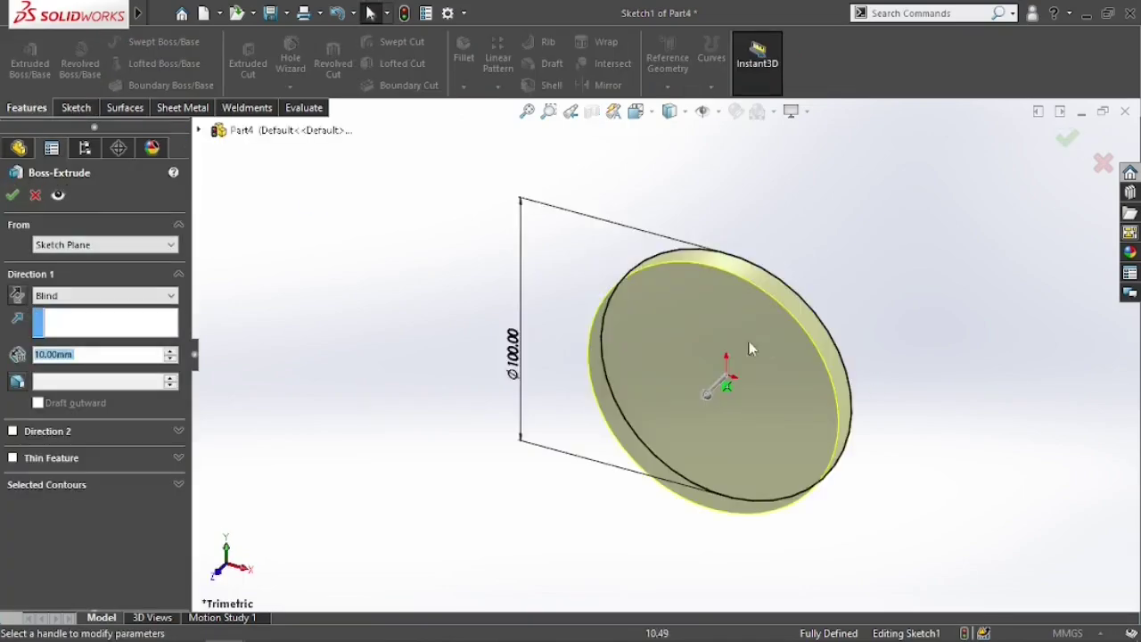
scroll(719, 341, down, 2)
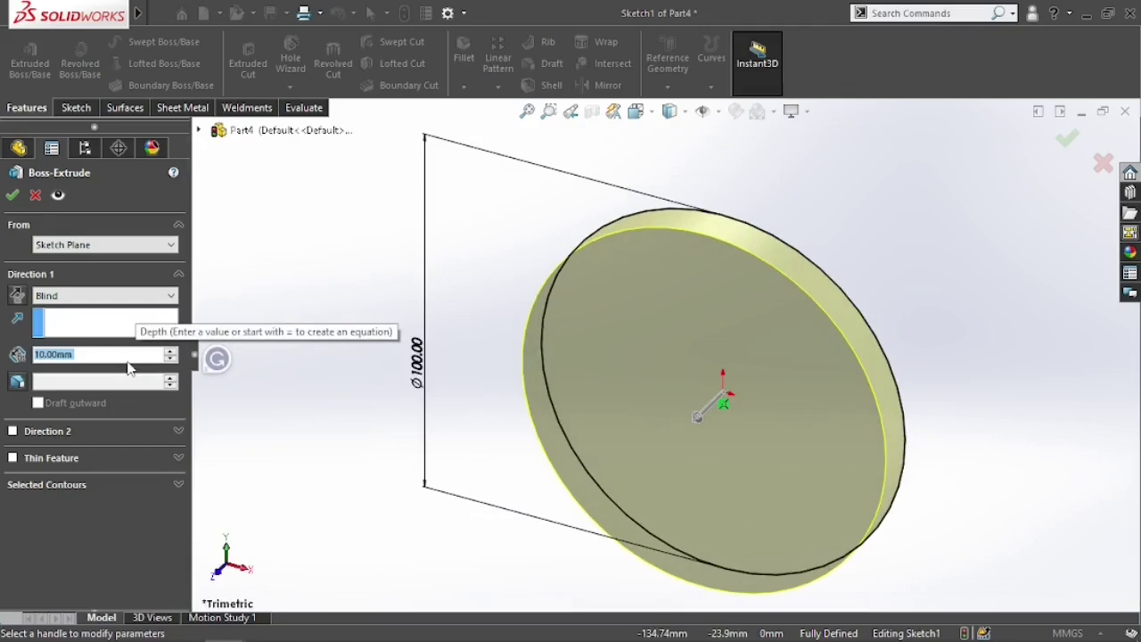
text(16+)
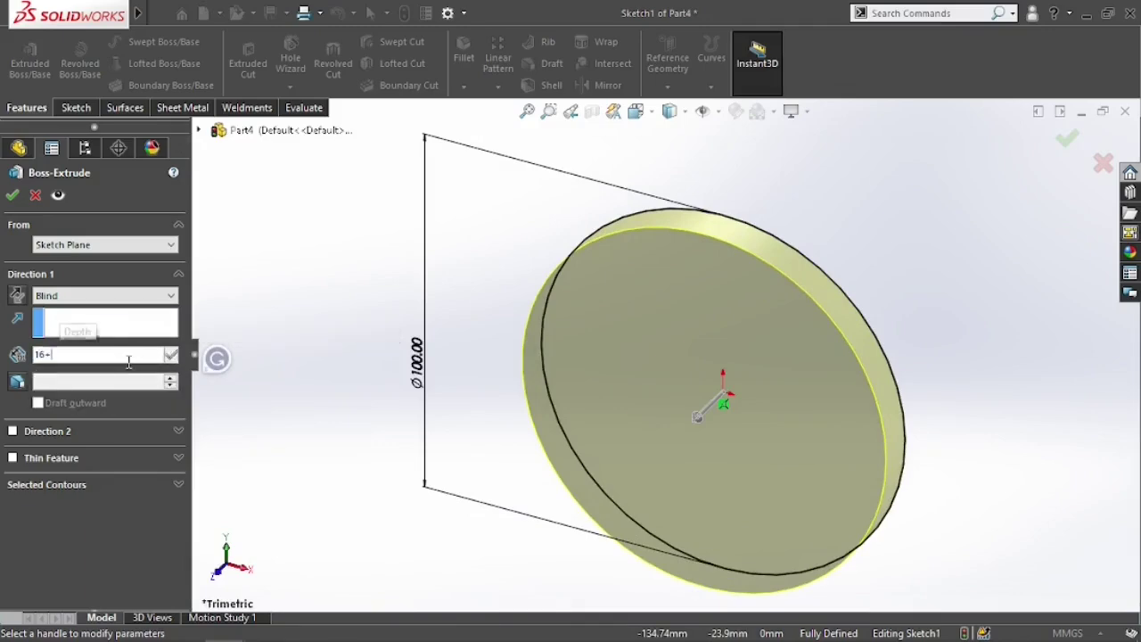
text(7)
key(Return)
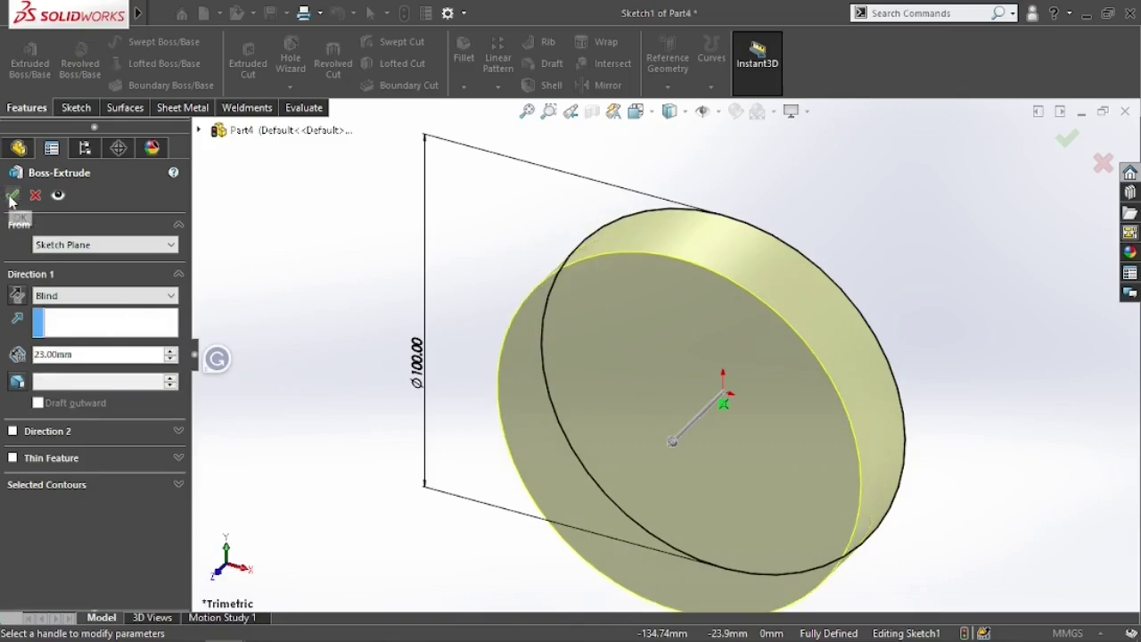
scroll(689, 375, up, 3)
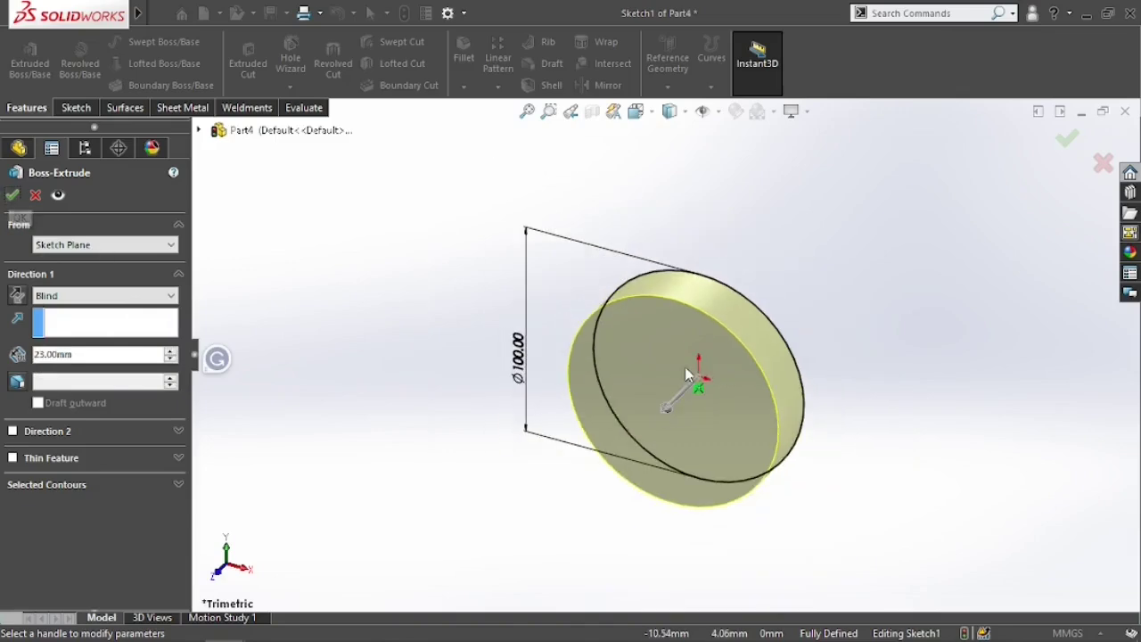
click(89, 296)
click(54, 367)
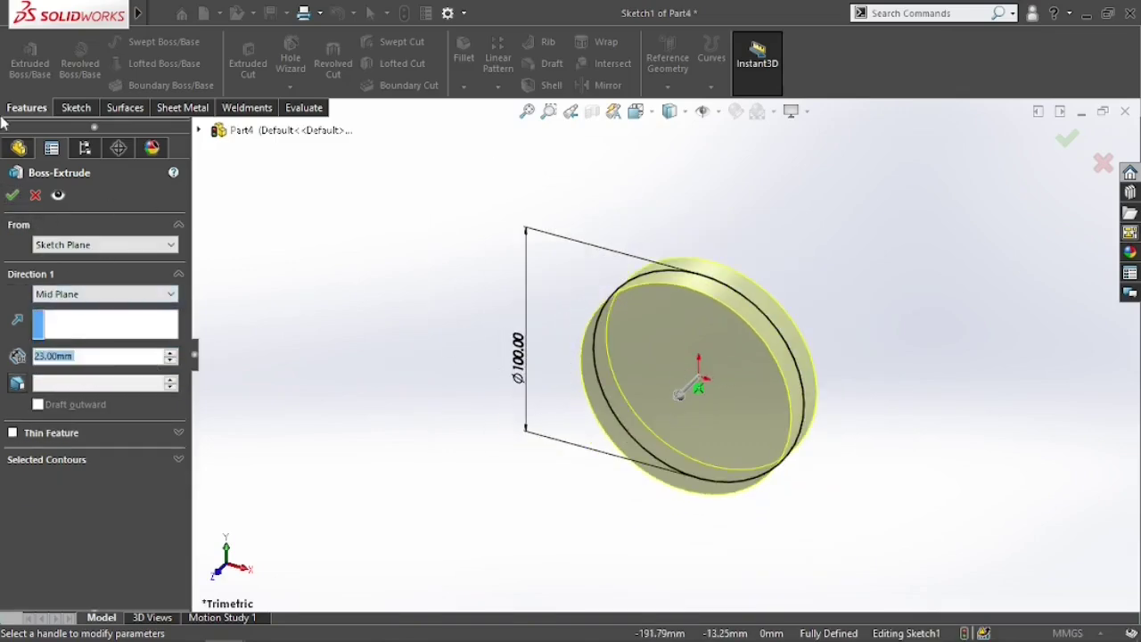
click(13, 196)
scroll(704, 379, up, 5)
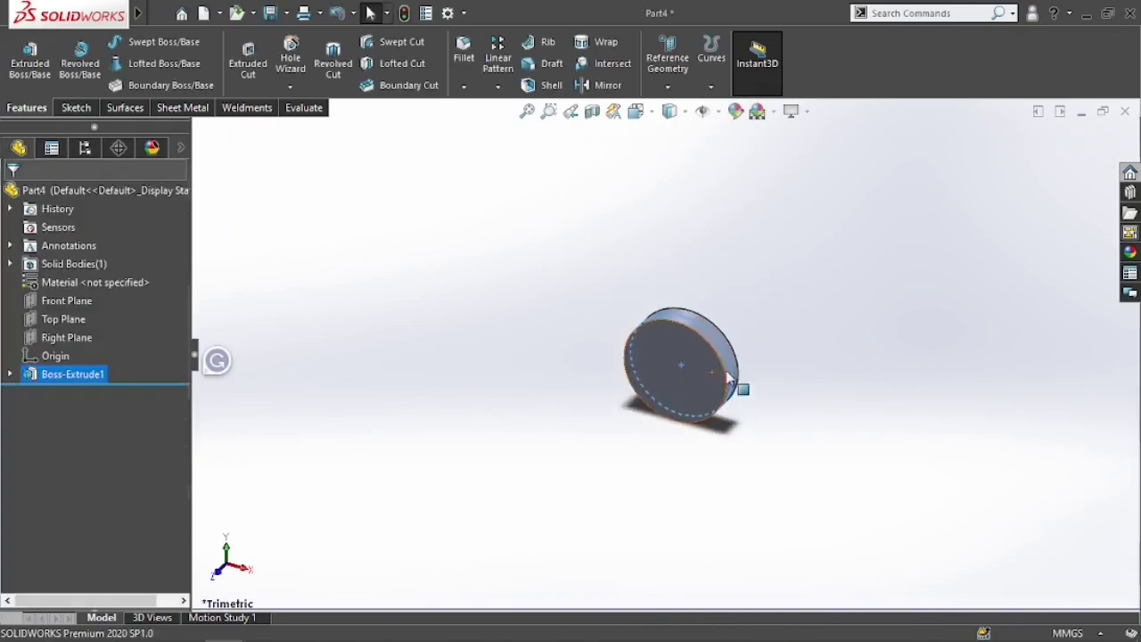
scroll(724, 379, down, 3)
scroll(623, 365, down, 3)
scroll(631, 368, up, 3)
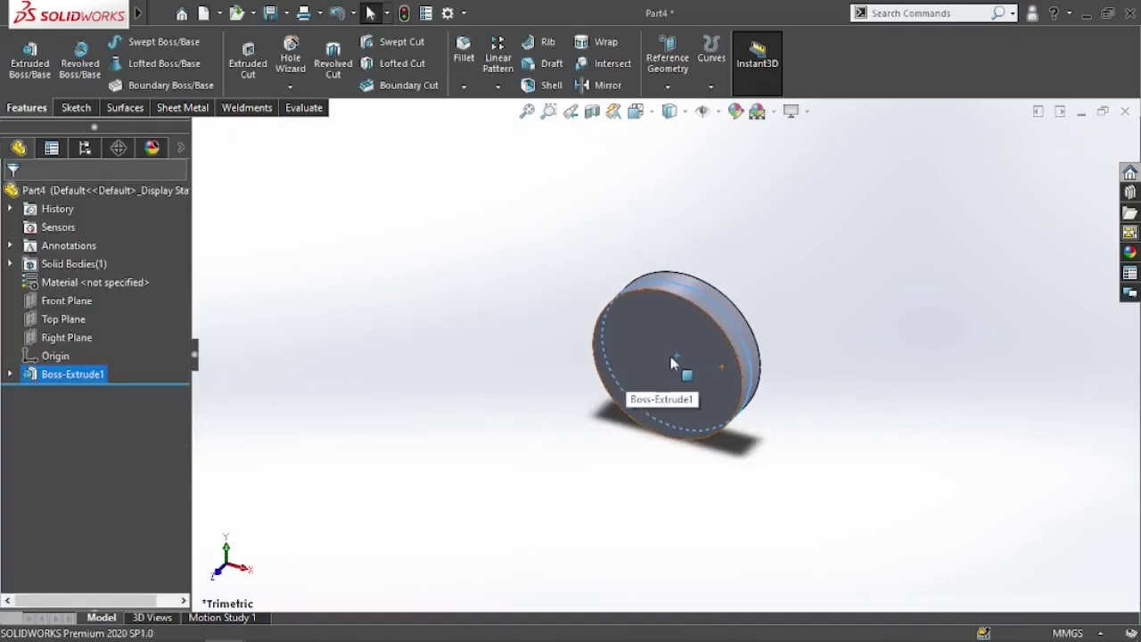
Check the slider's 14 mm slot widths in the drawing and view the disc's front face straight on
key(alt+Tab)
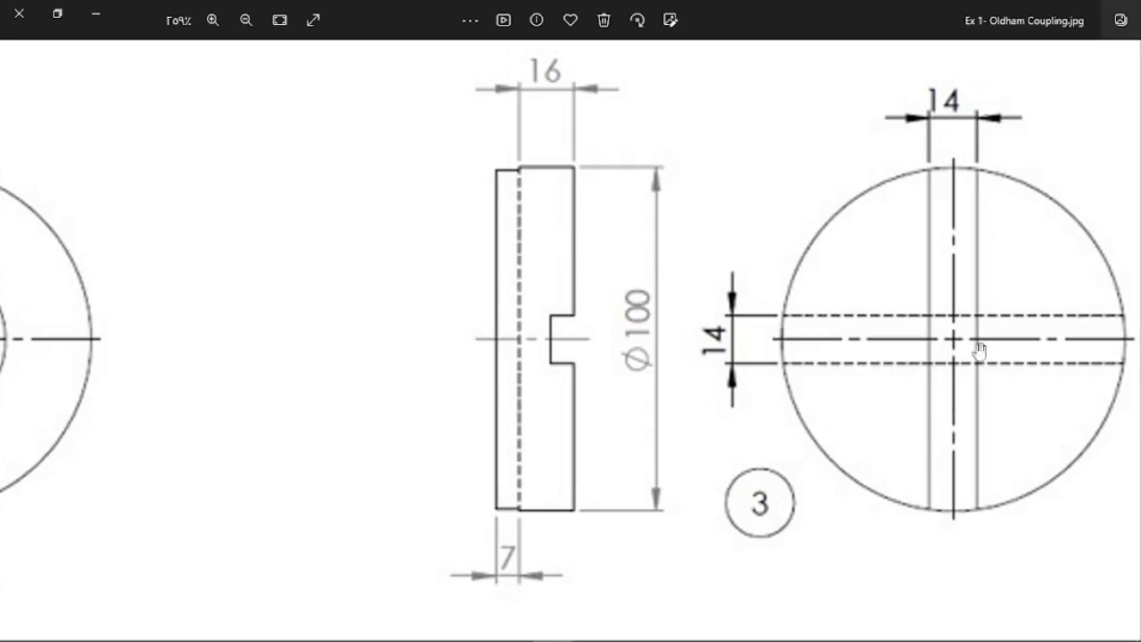
key(alt+Tab)
click(713, 350)
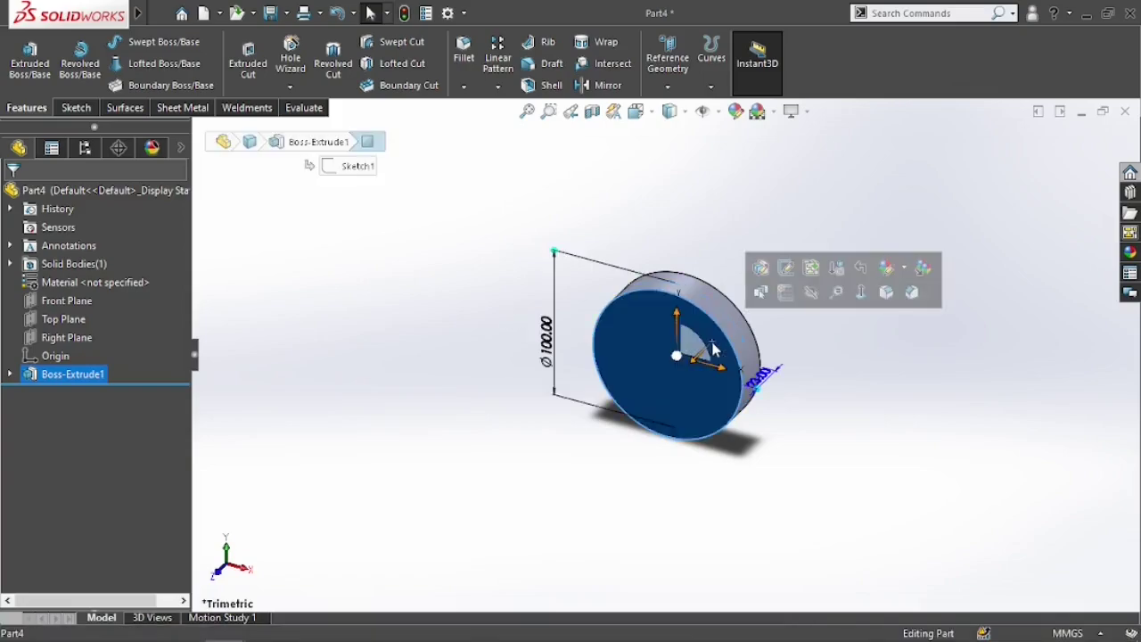
key(ctrl+8)
click(401, 315)
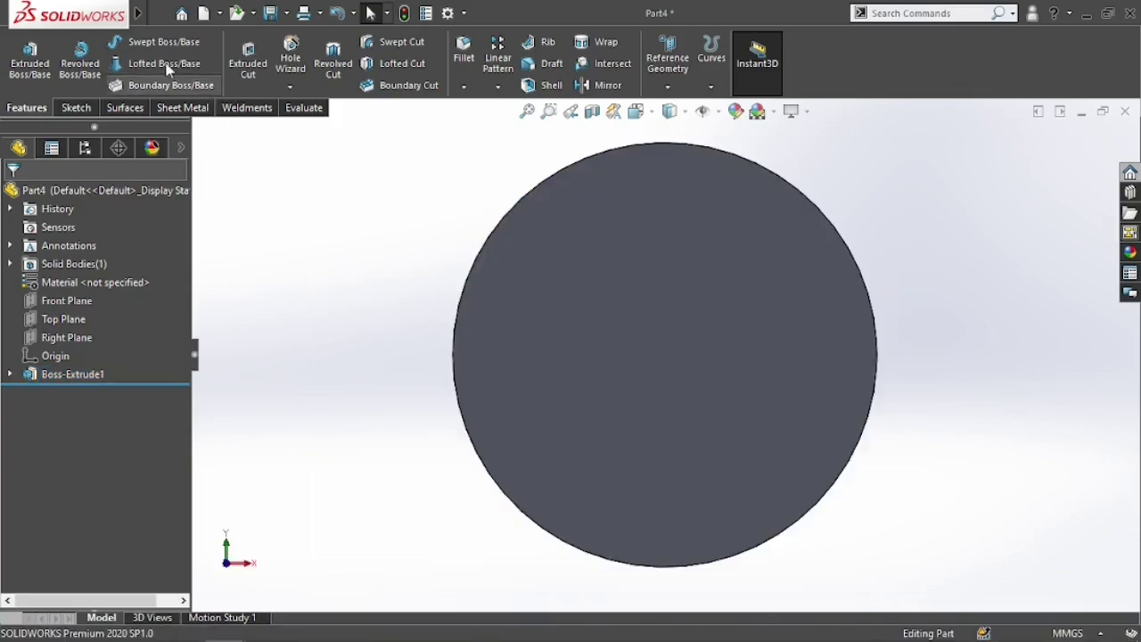
click(66, 109)
click(23, 54)
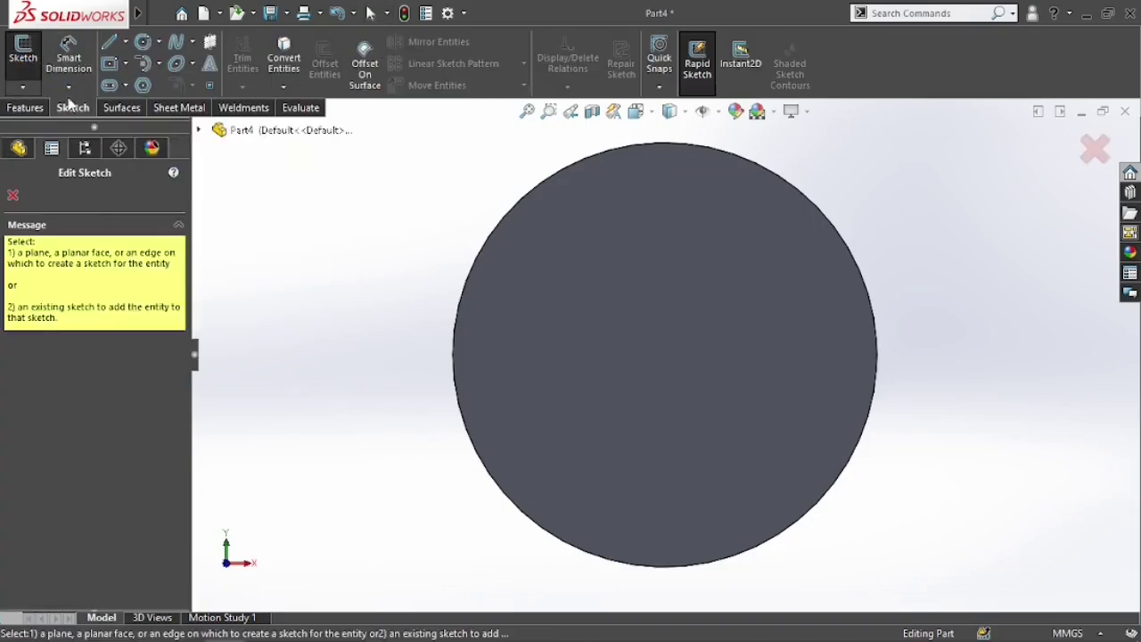
click(595, 334)
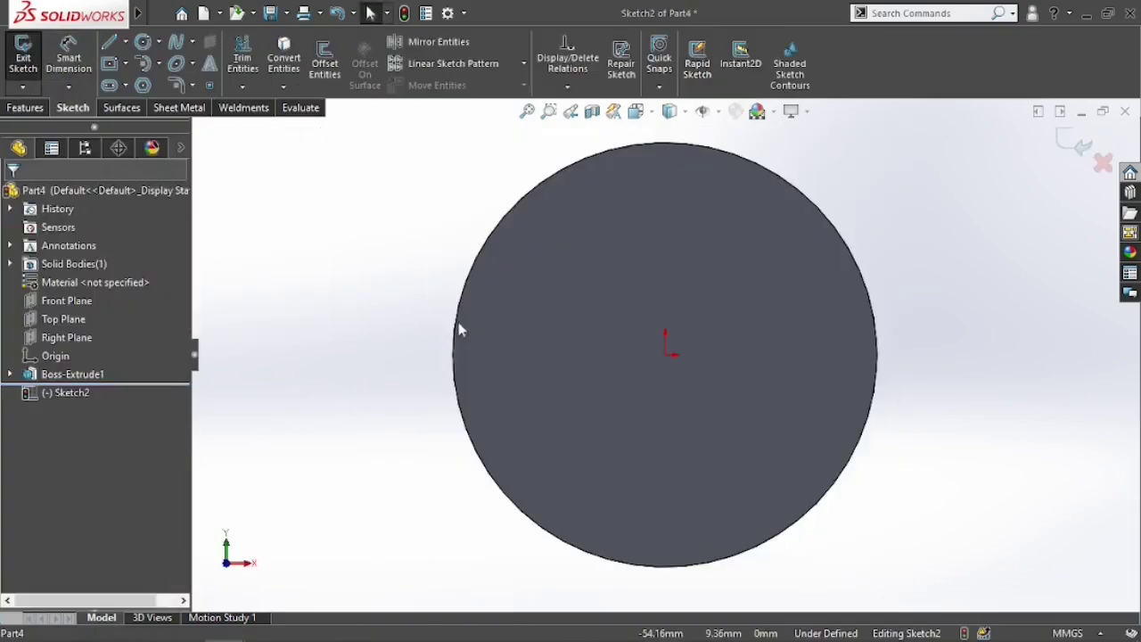
scroll(521, 380, up, 5)
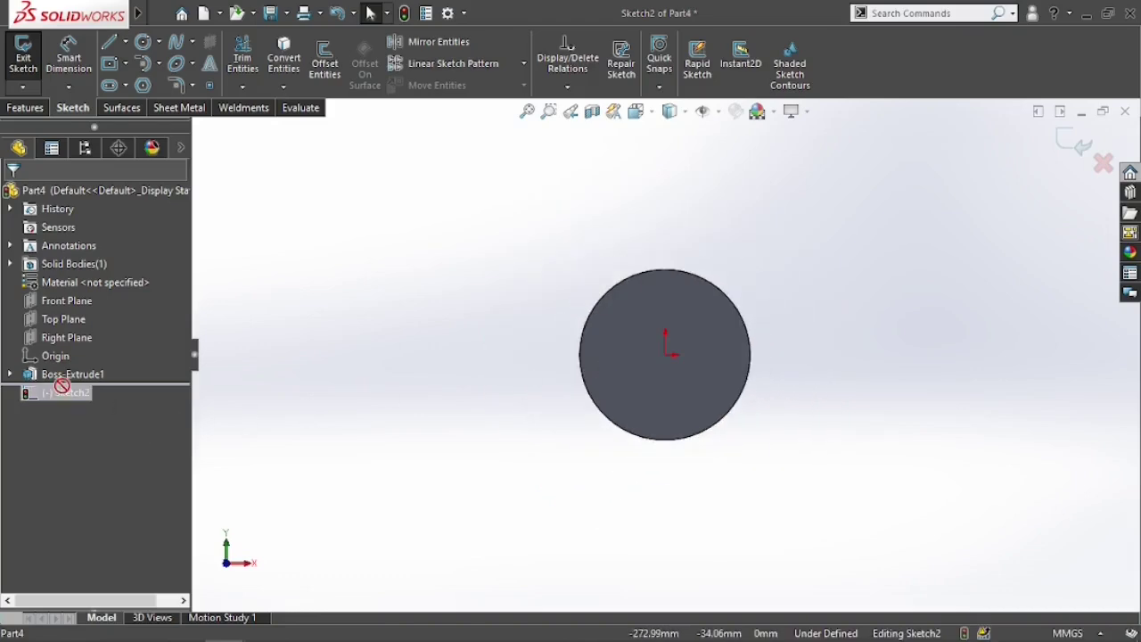
scroll(693, 387, down, 2)
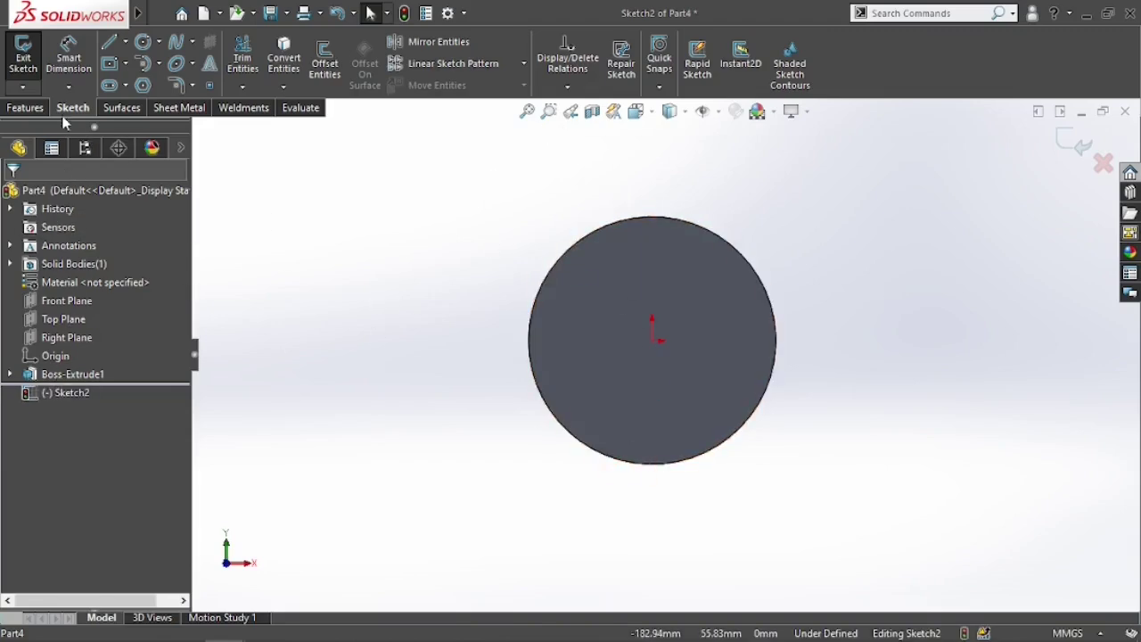
click(23, 53)
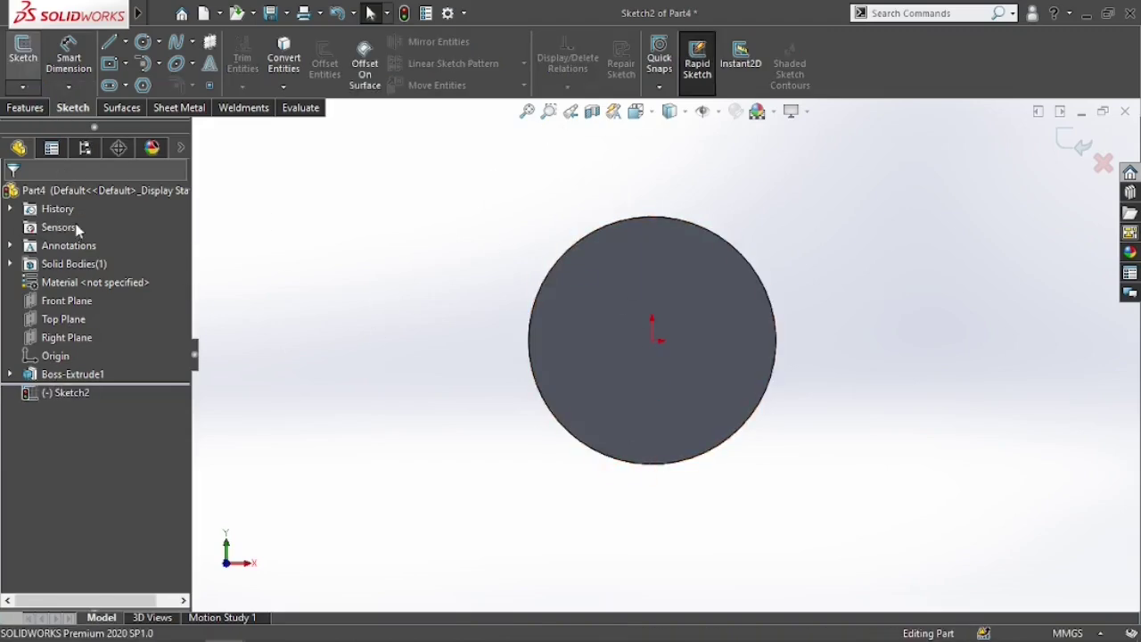
Sketch an origin-centred upright rectangle about 20.4 mm wide and 123 mm high on the disc's front face
click(660, 339)
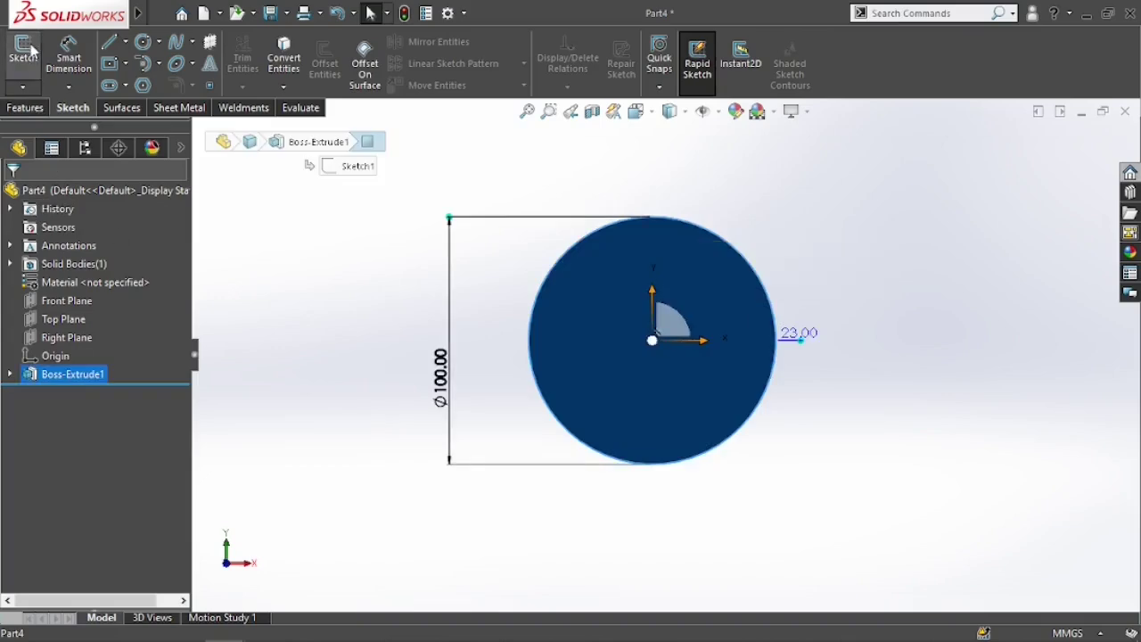
click(23, 53)
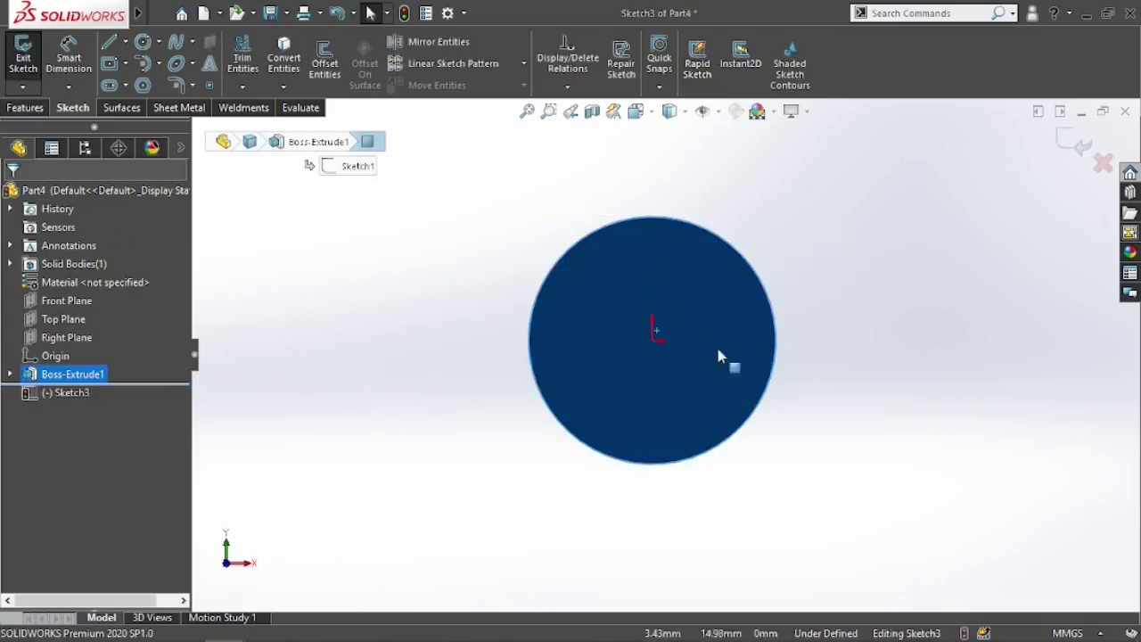
click(653, 341)
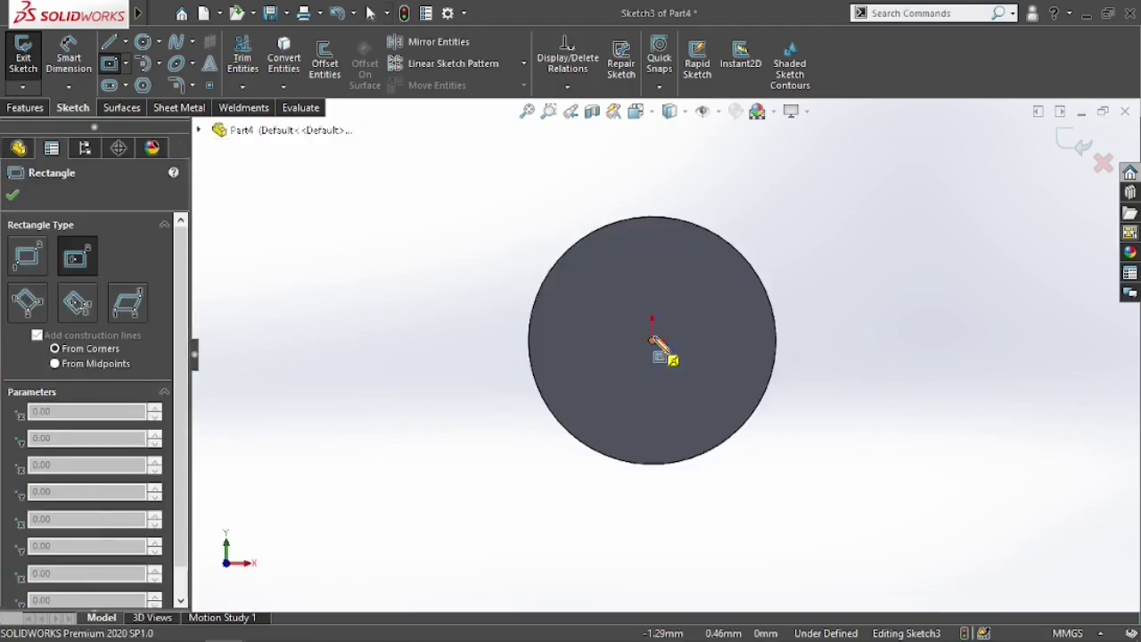
click(678, 189)
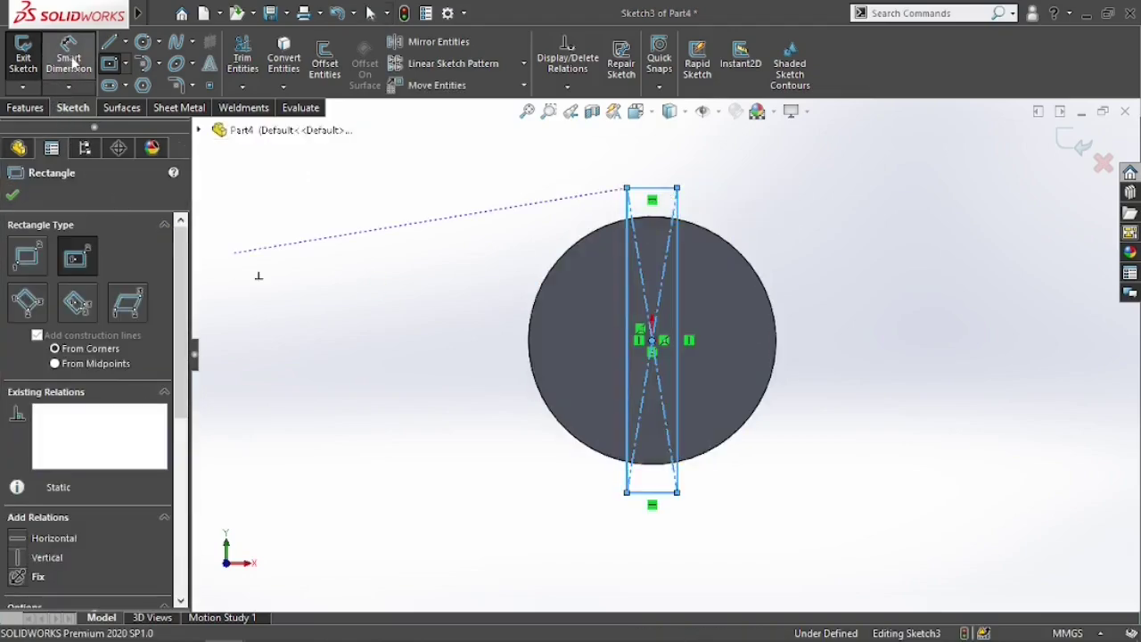
Dimension the upright rectangle's width between its two long sides and set it to 14 mm
click(69, 58)
click(678, 312)
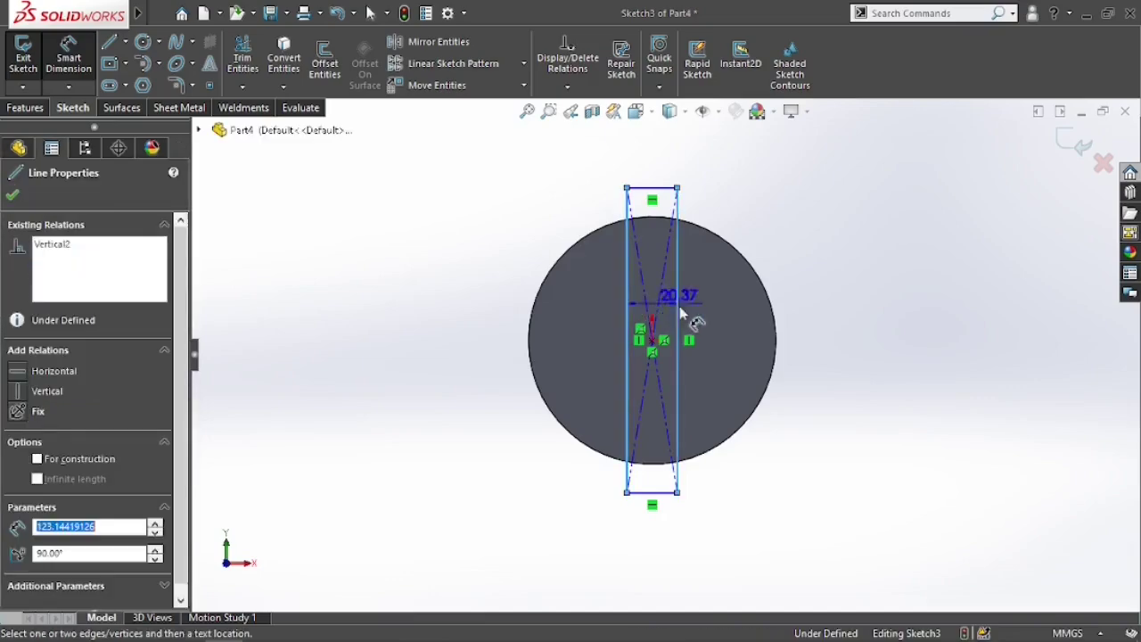
click(653, 560)
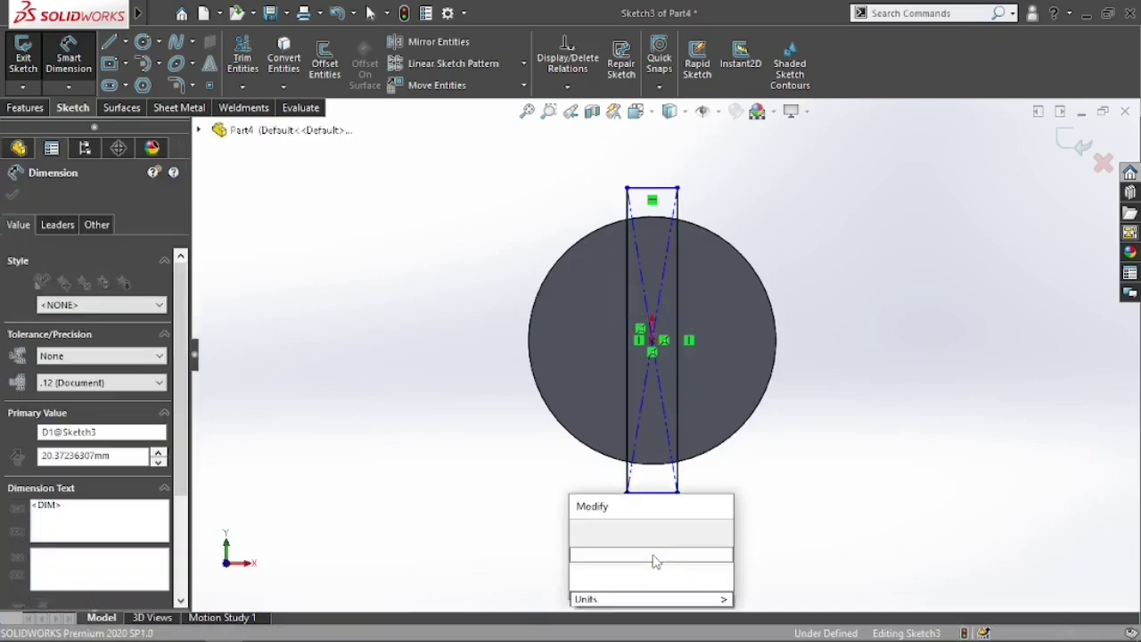
text(14)
key(Return)
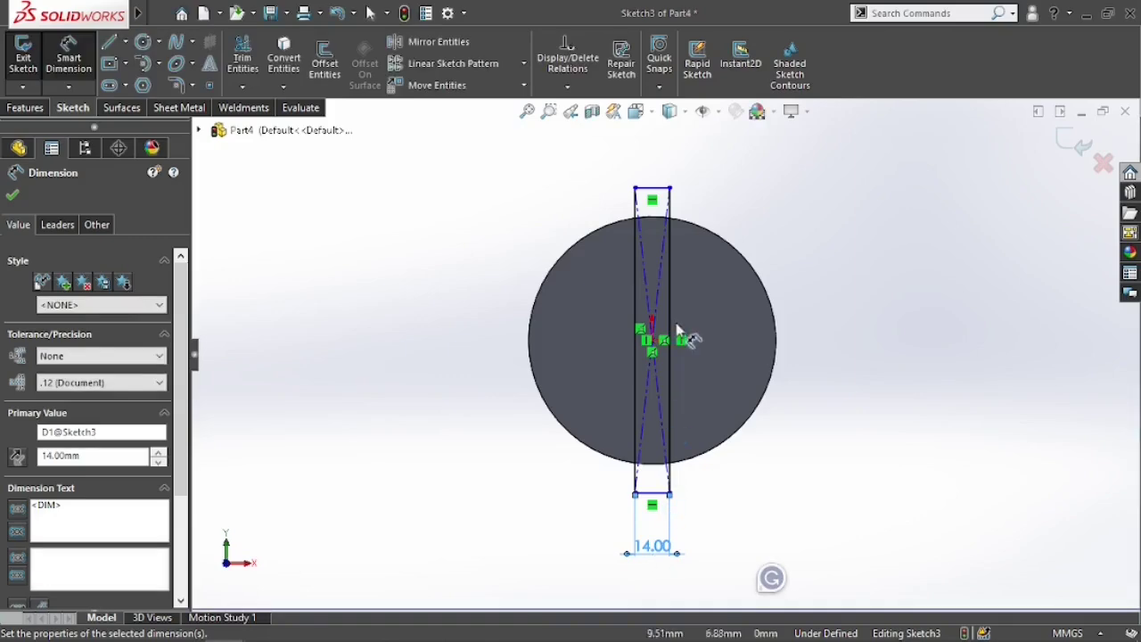
Cut the upright rectangle into the disc's front face as a Blind Extruded Cut 7 mm deep
scroll(676, 307, up, 3)
scroll(662, 294, down, 5)
scroll(669, 374, down, 1)
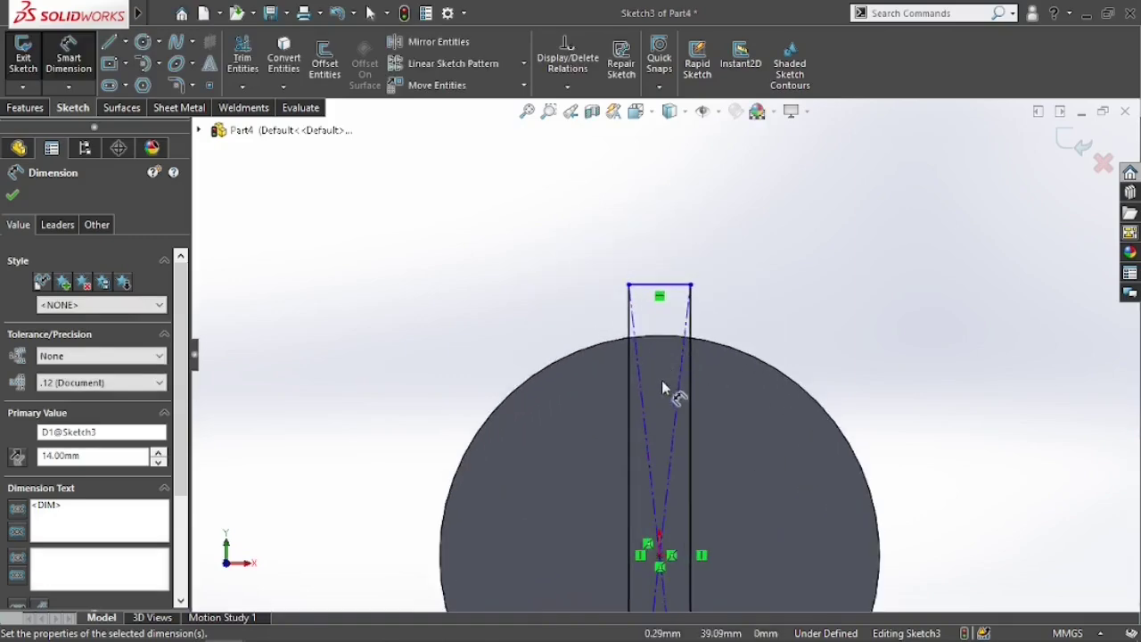
scroll(676, 419, up, 4)
scroll(673, 419, down, 4)
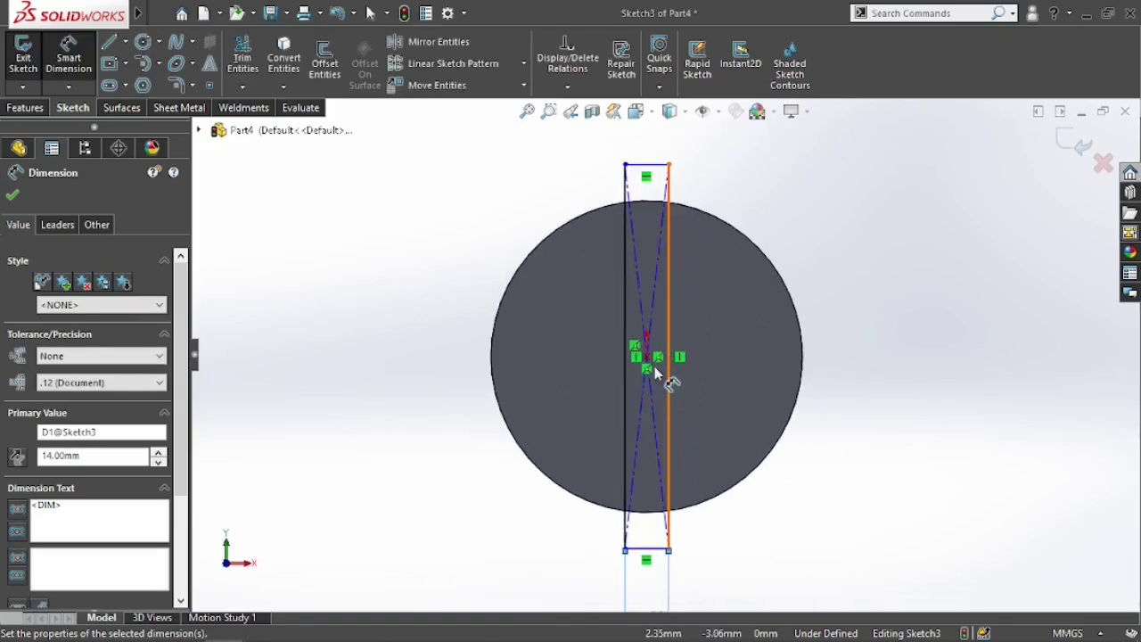
click(23, 107)
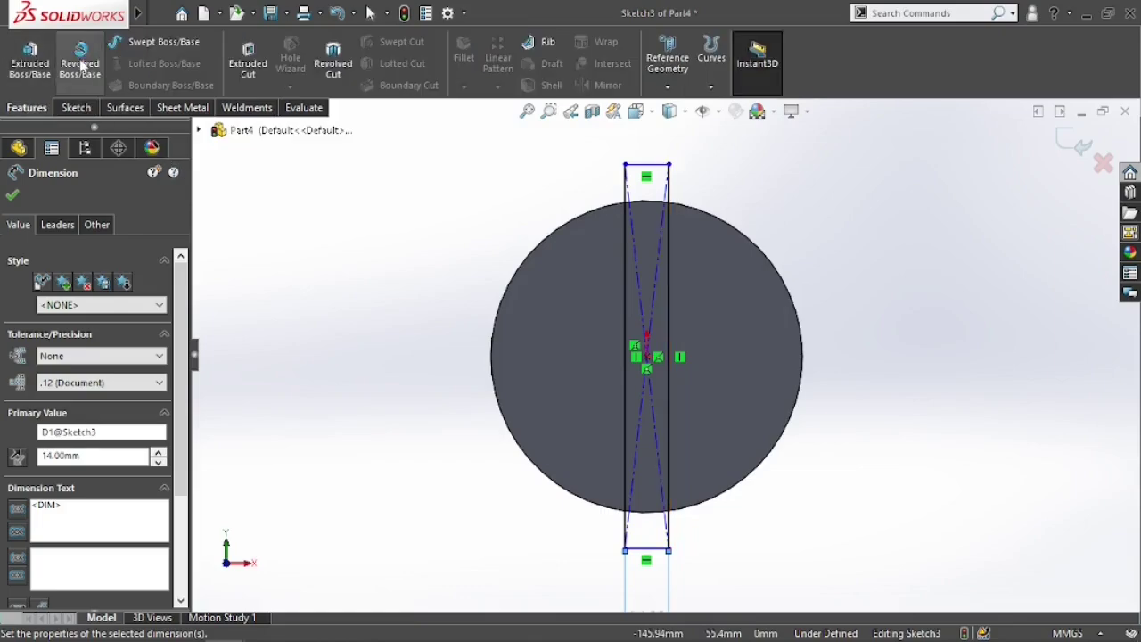
click(249, 63)
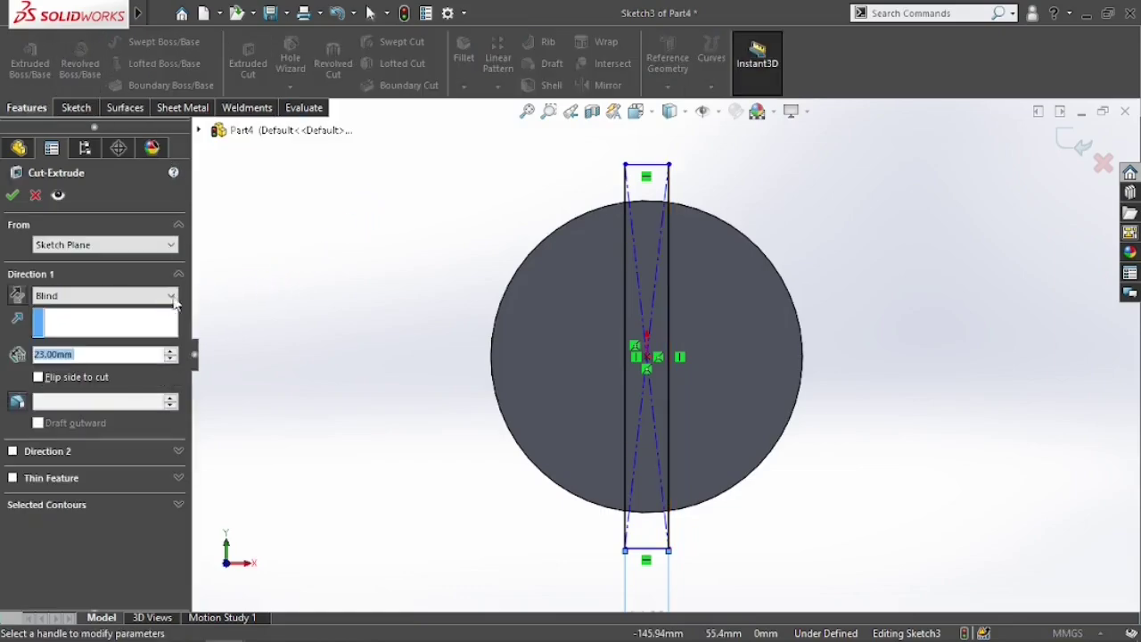
text(7)
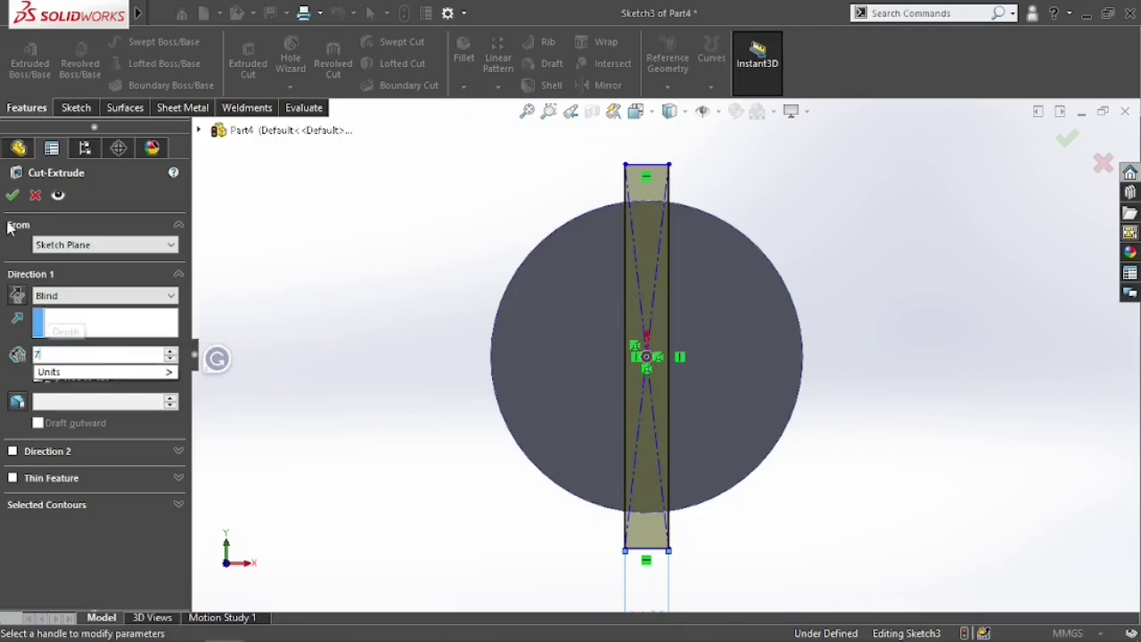
key(Return)
key(ctrl+7)
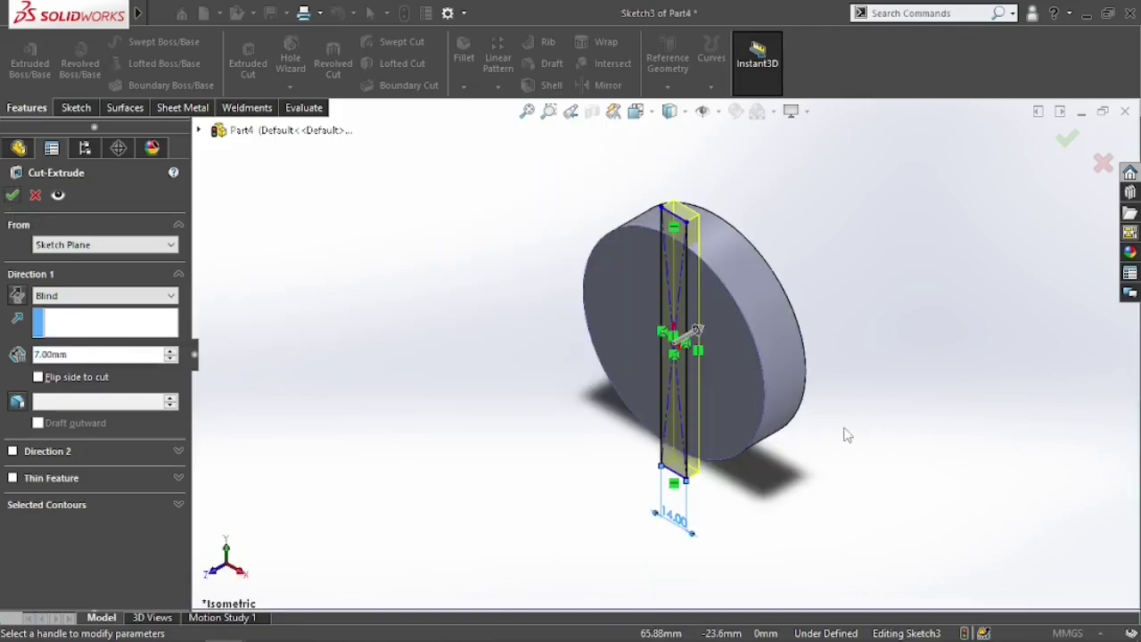
click(10, 198)
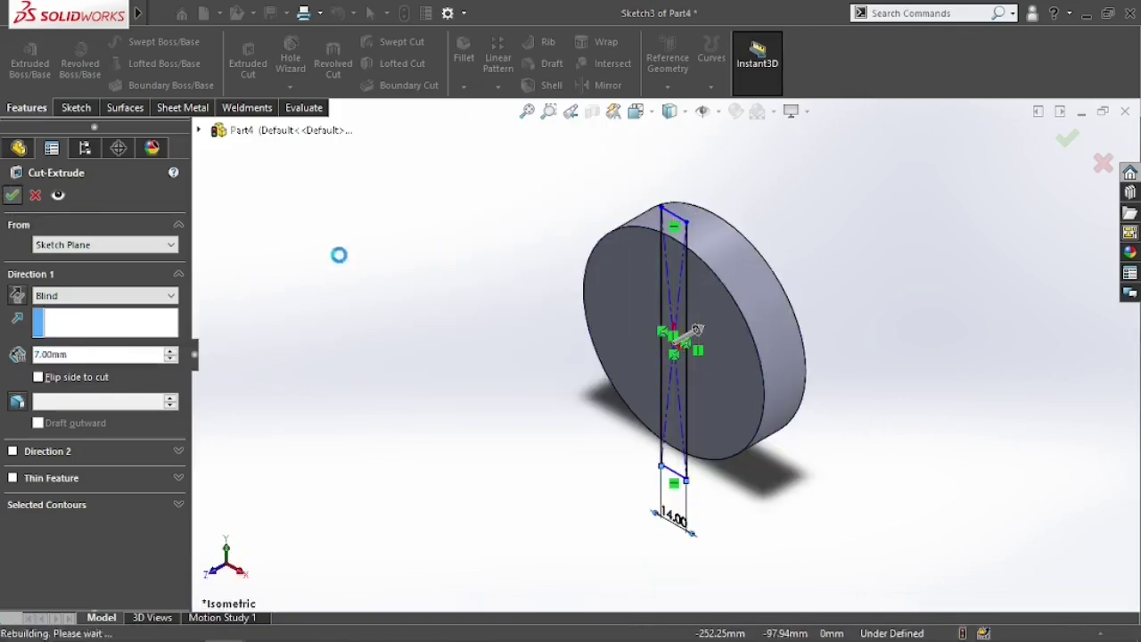
scroll(704, 290, down, 3)
scroll(685, 321, up, 2)
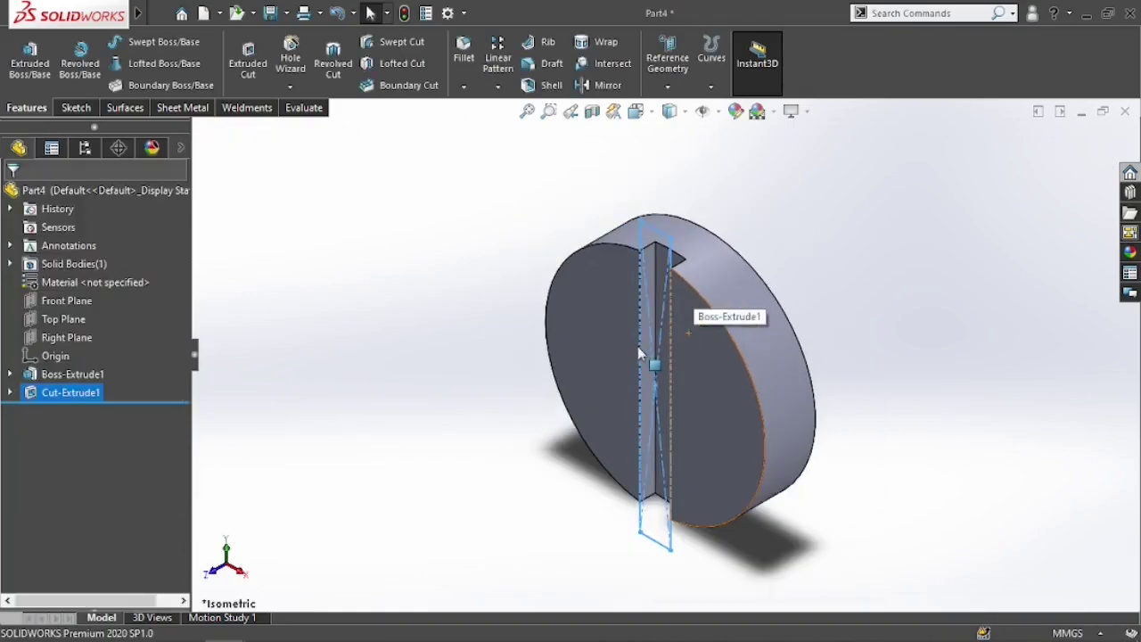
click(454, 445)
Sketch an origin-centred horizontal rectangle about 124 mm wide and 16.7 mm high on the disc's back face
scroll(703, 353, down, 2)
scroll(699, 355, up, 1)
scroll(699, 357, up, 1)
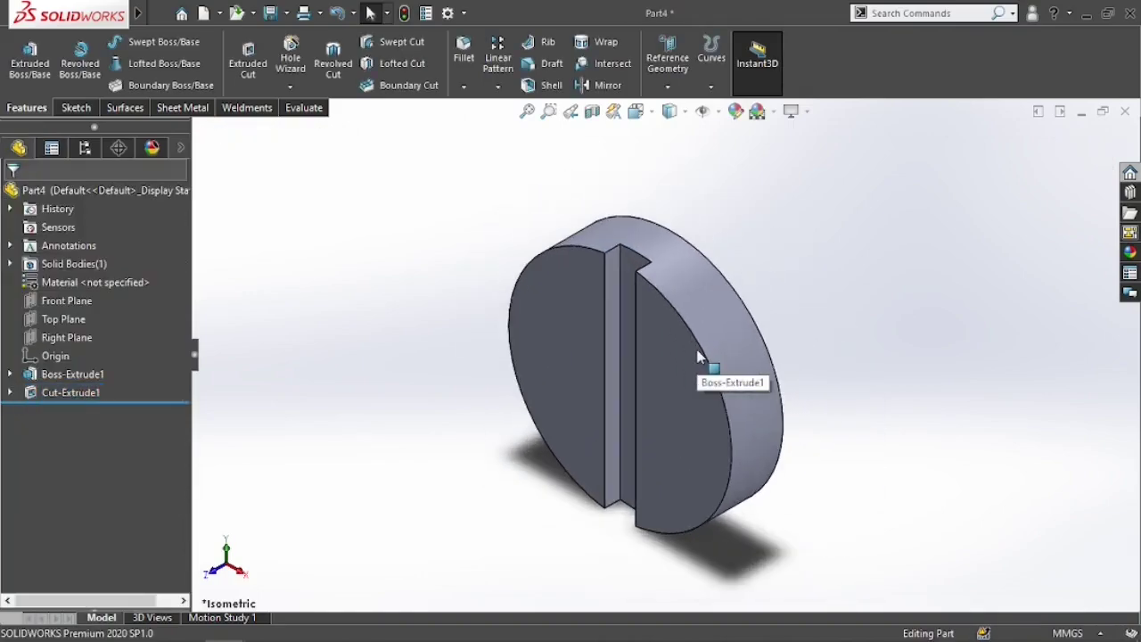
middle_drag(700, 357, 688, 412)
scroll(687, 412, down, 4)
scroll(600, 414, up, 4)
click(547, 367)
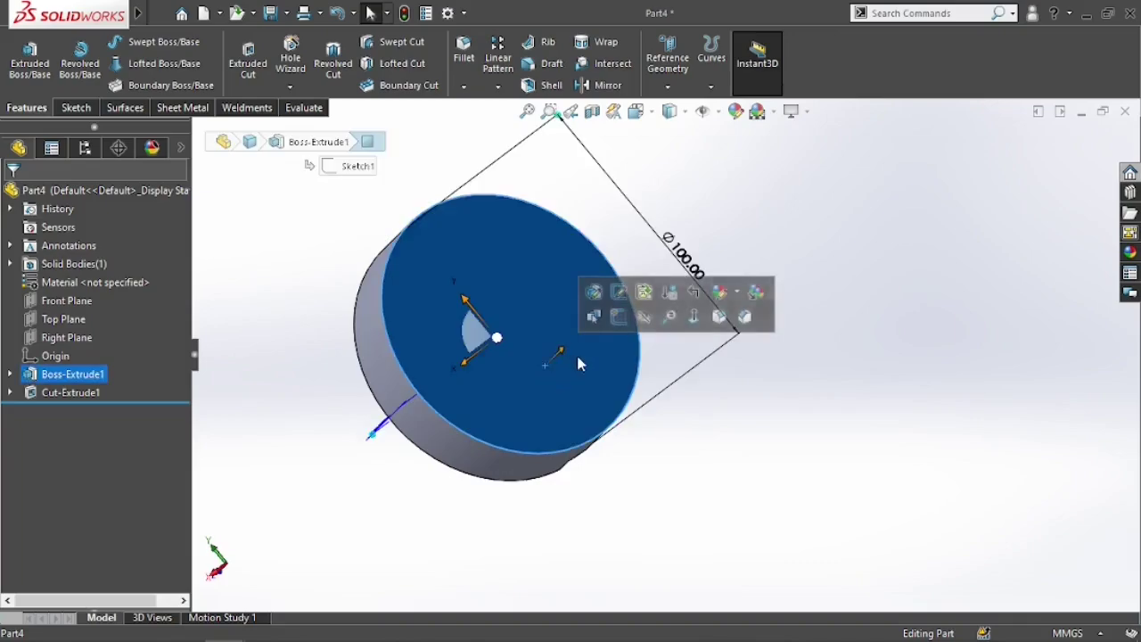
key(ctrl+8)
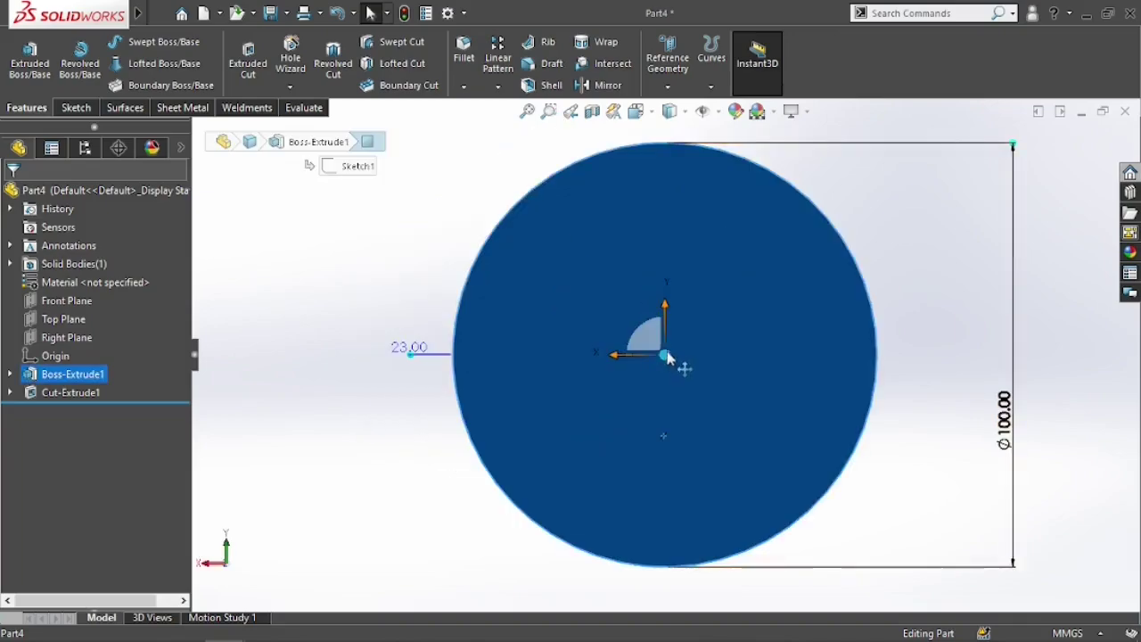
click(75, 108)
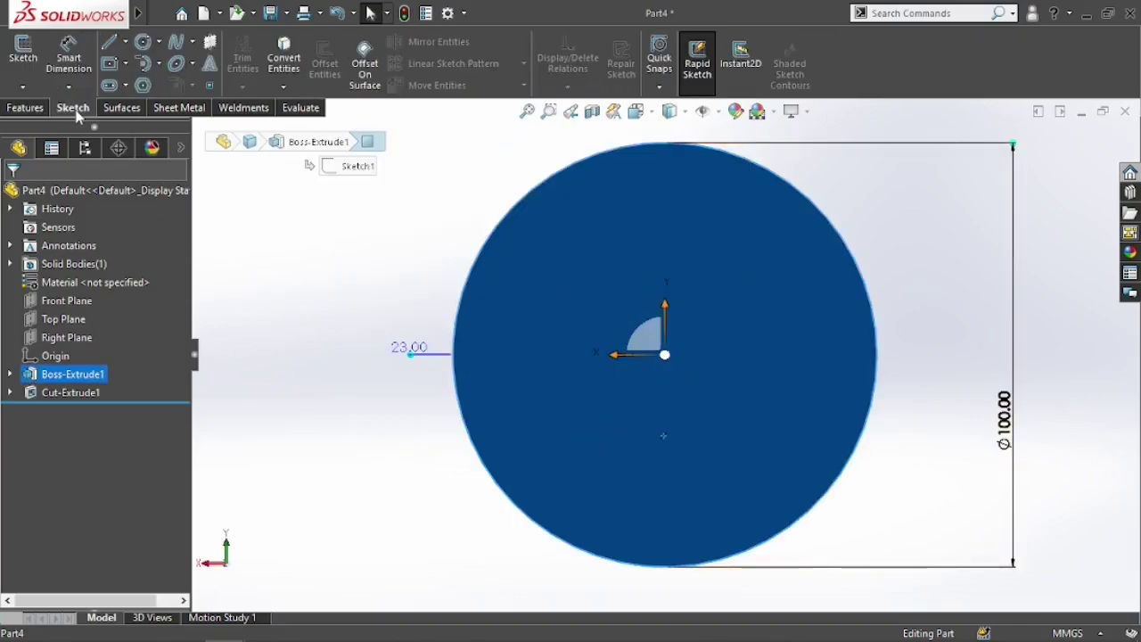
click(30, 64)
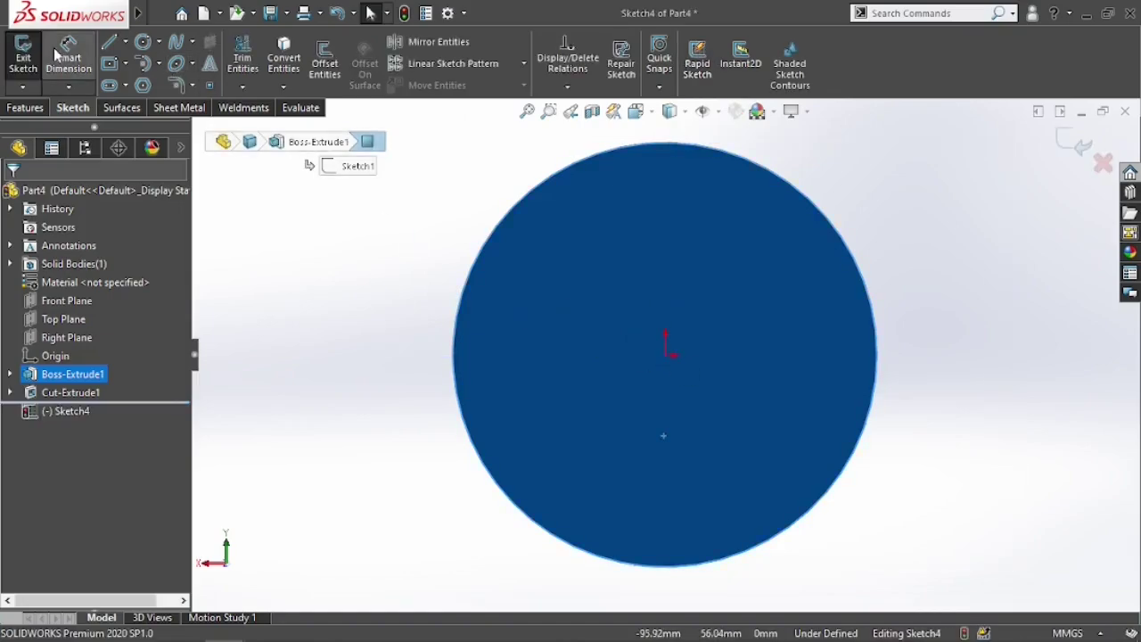
click(665, 355)
click(929, 321)
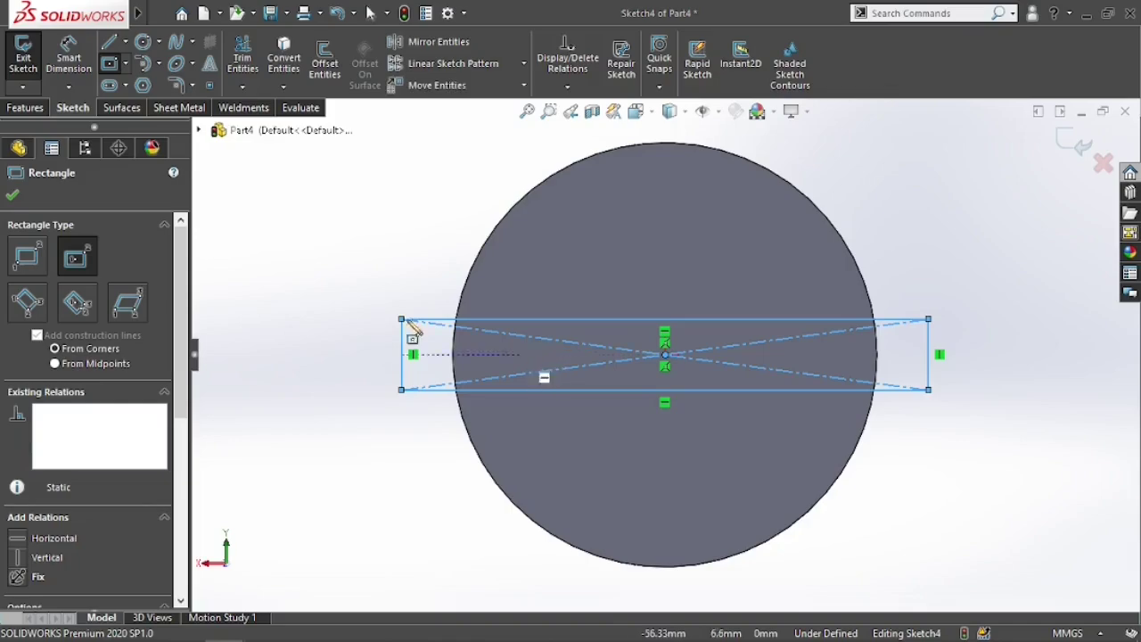
Dimension the horizontal rectangle's height between its two long sides and set it to 14 mm
click(67, 57)
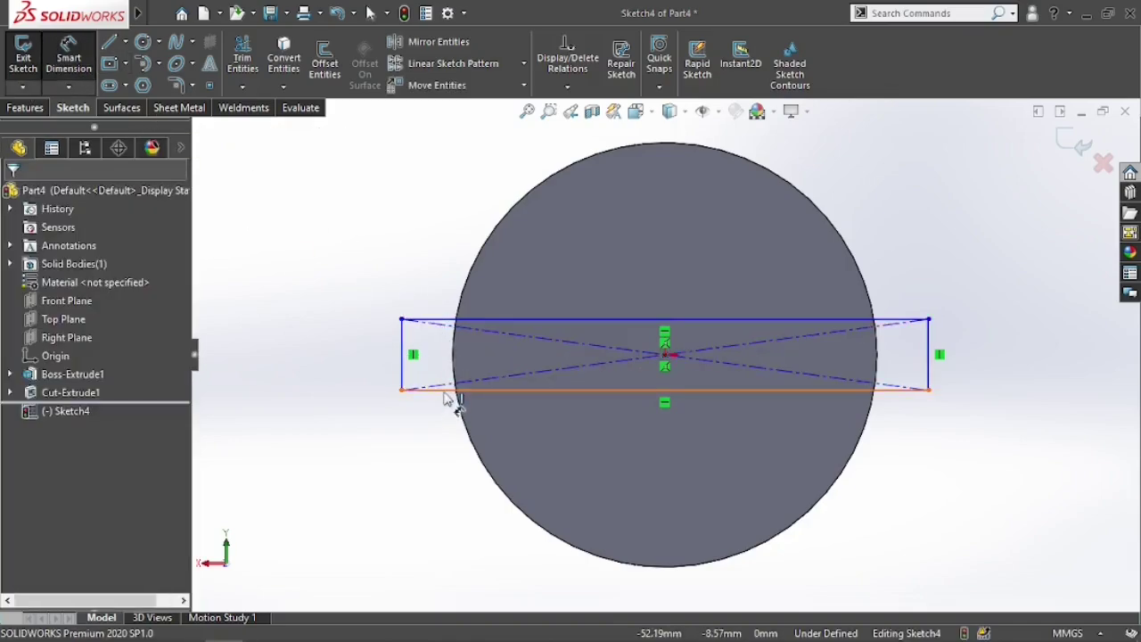
click(444, 391)
click(453, 320)
click(341, 360)
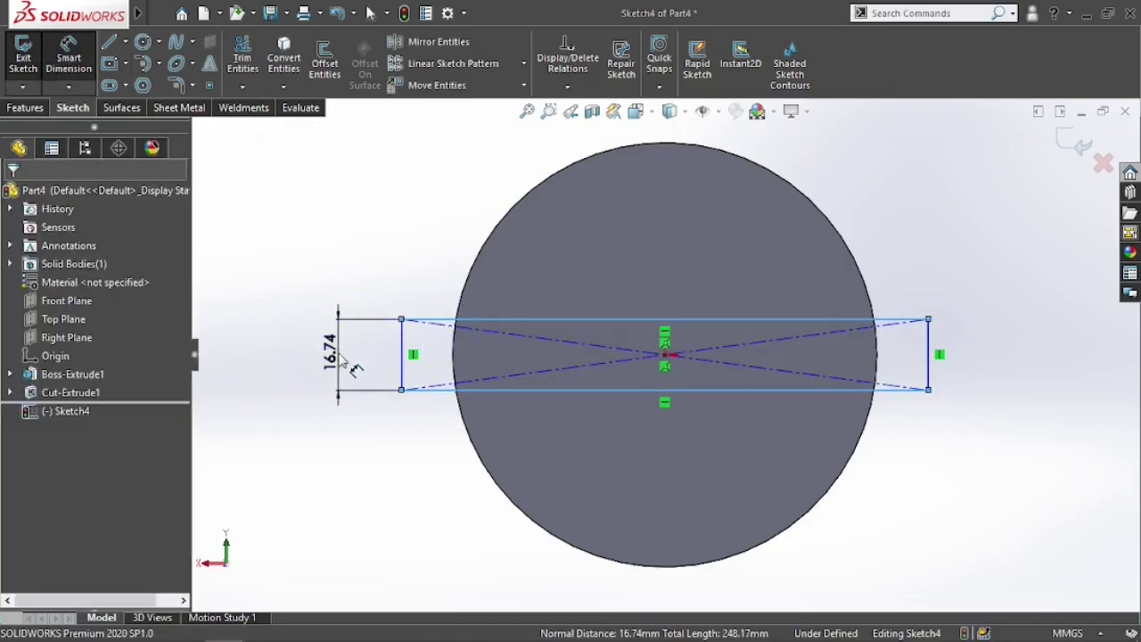
text(14)
key(Return)
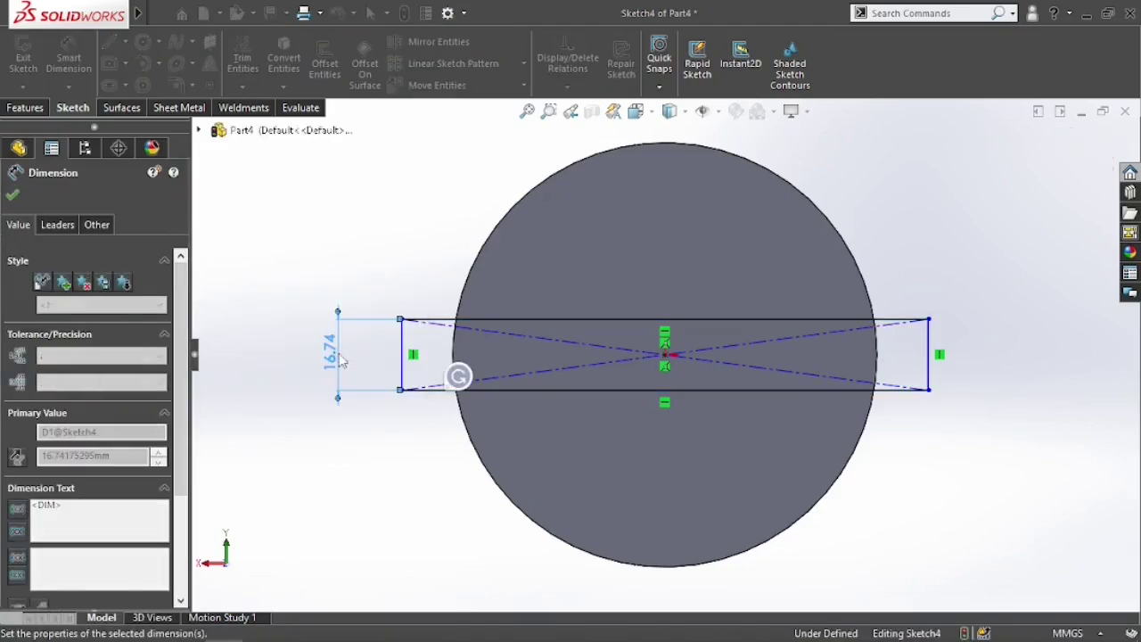
Cut the horizontal rectangle into the disc's back face as a Blind Extruded Cut 7 mm deep and show the isometric view
click(25, 107)
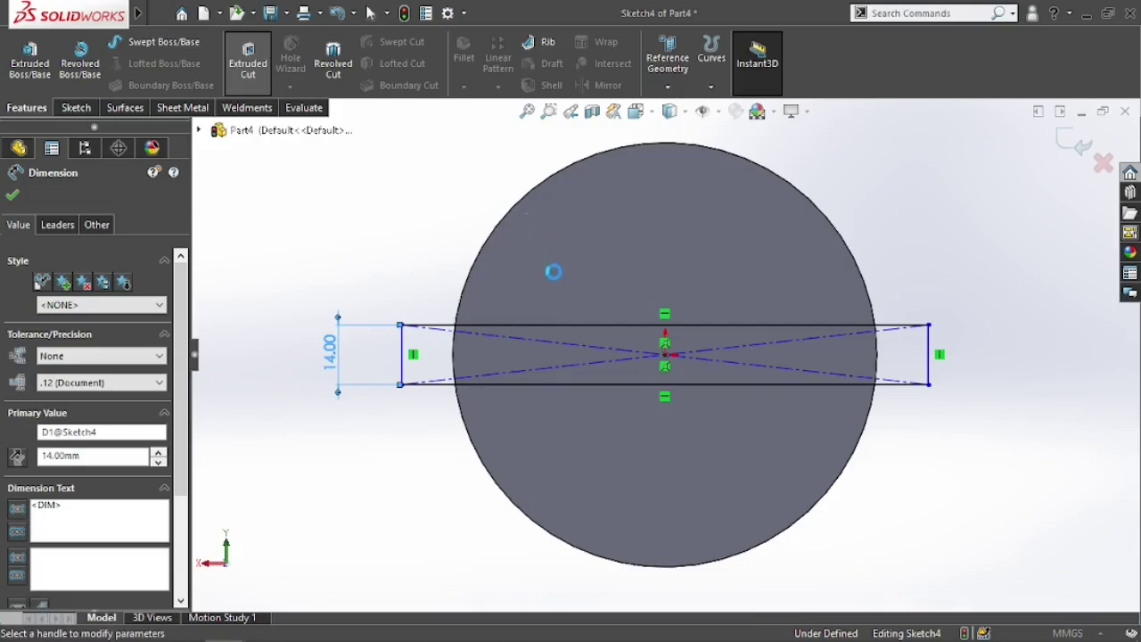
click(12, 196)
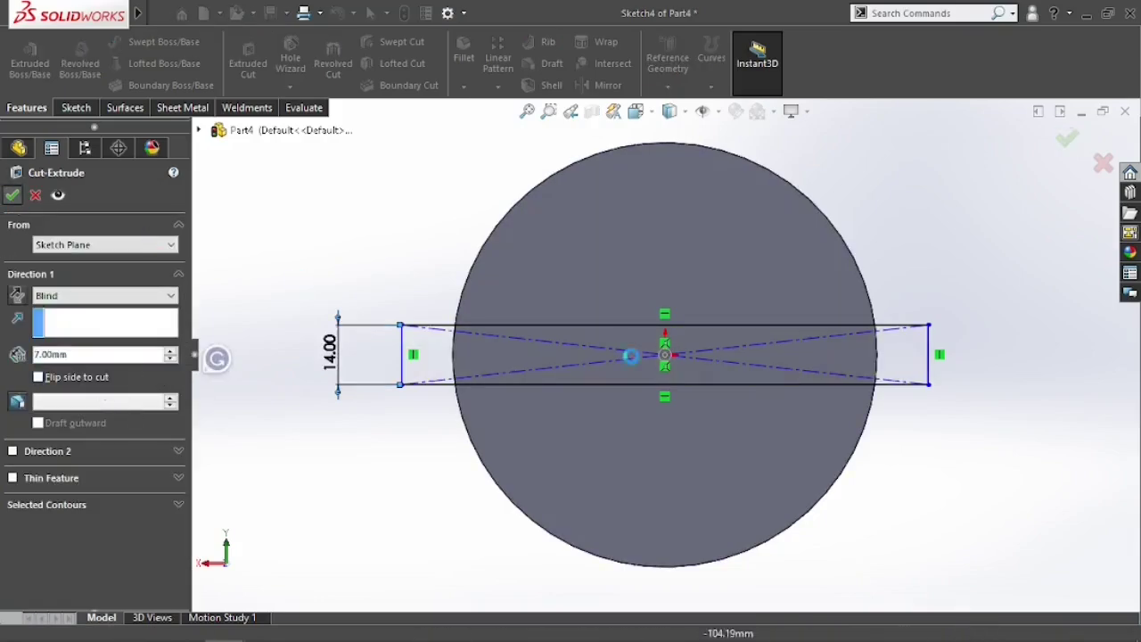
key(ctrl+7)
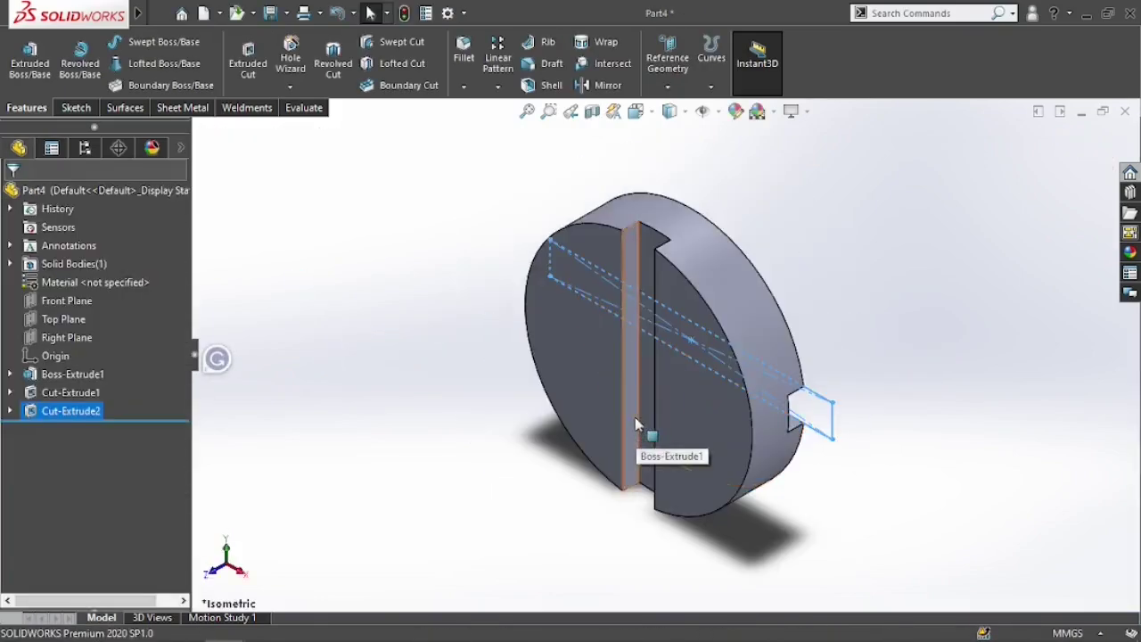
Switch the slotted disc's display style to Hidden Lines Visible
key(Escape)
scroll(804, 403, down, 5)
scroll(758, 397, up, 5)
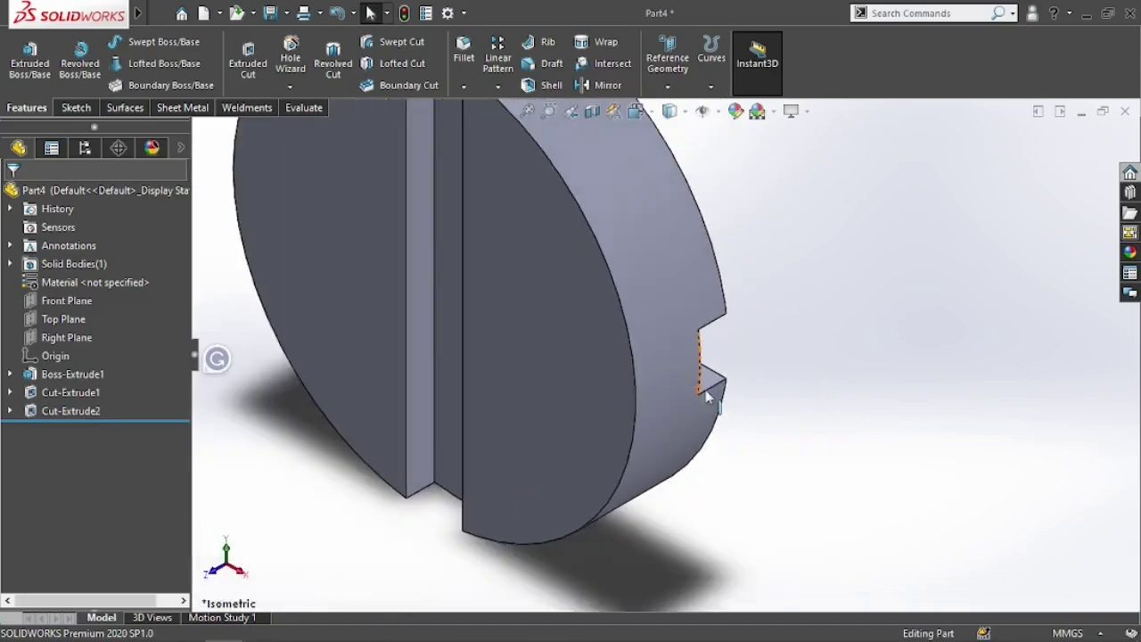
click(652, 113)
click(684, 112)
click(684, 112)
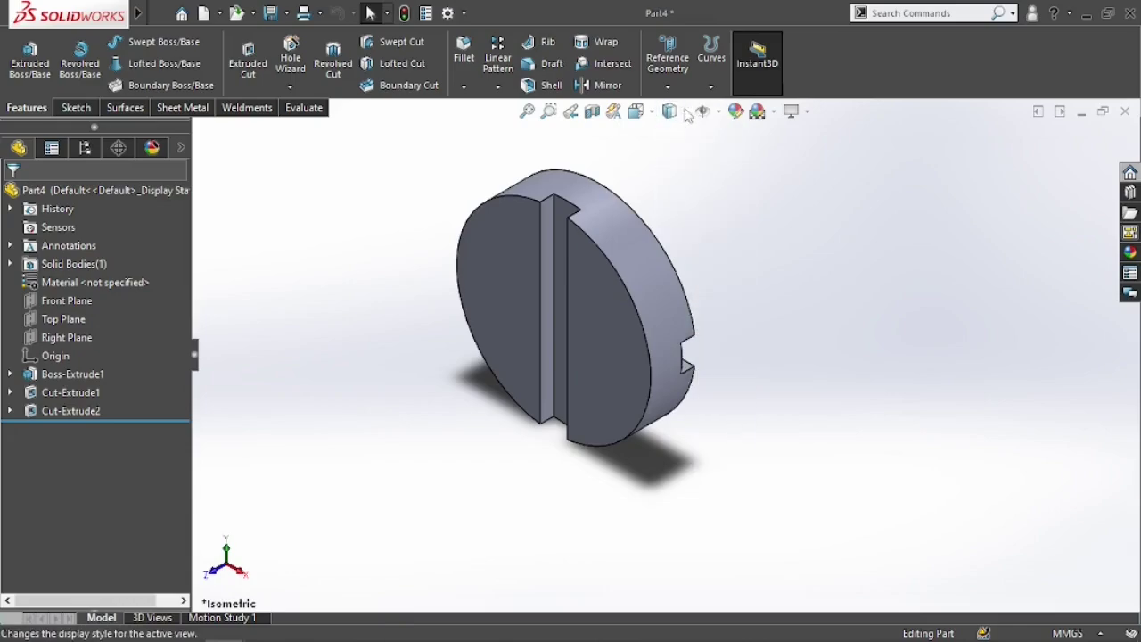
click(685, 112)
click(670, 207)
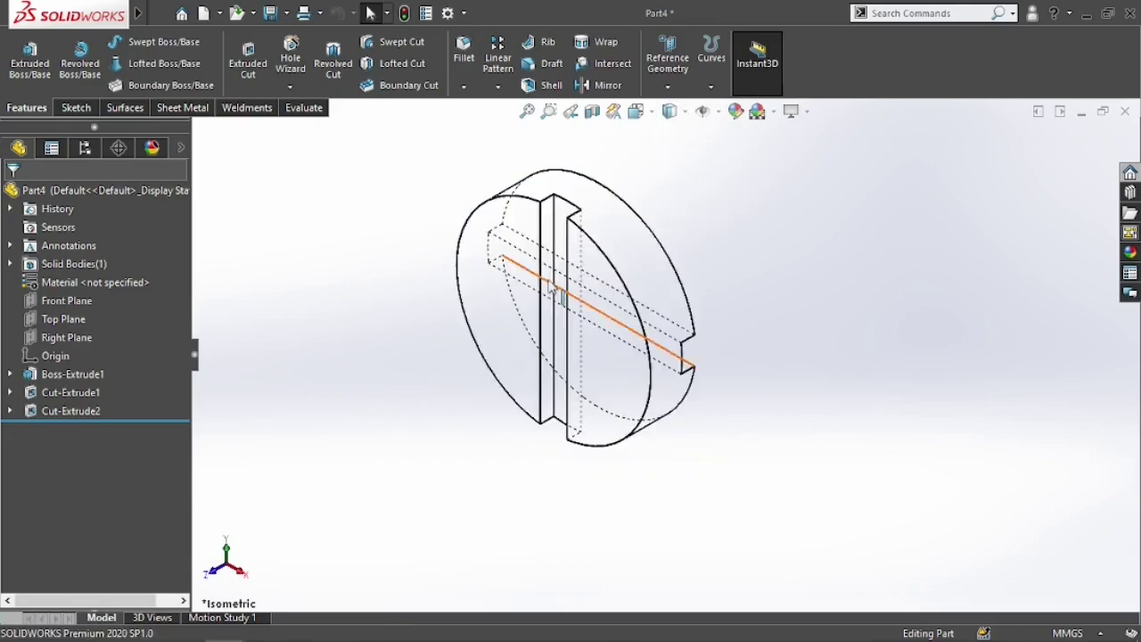
Compare the disc's front, back, left and right views with the slider views in the Oldham coupling drawing
key(ctrl+1)
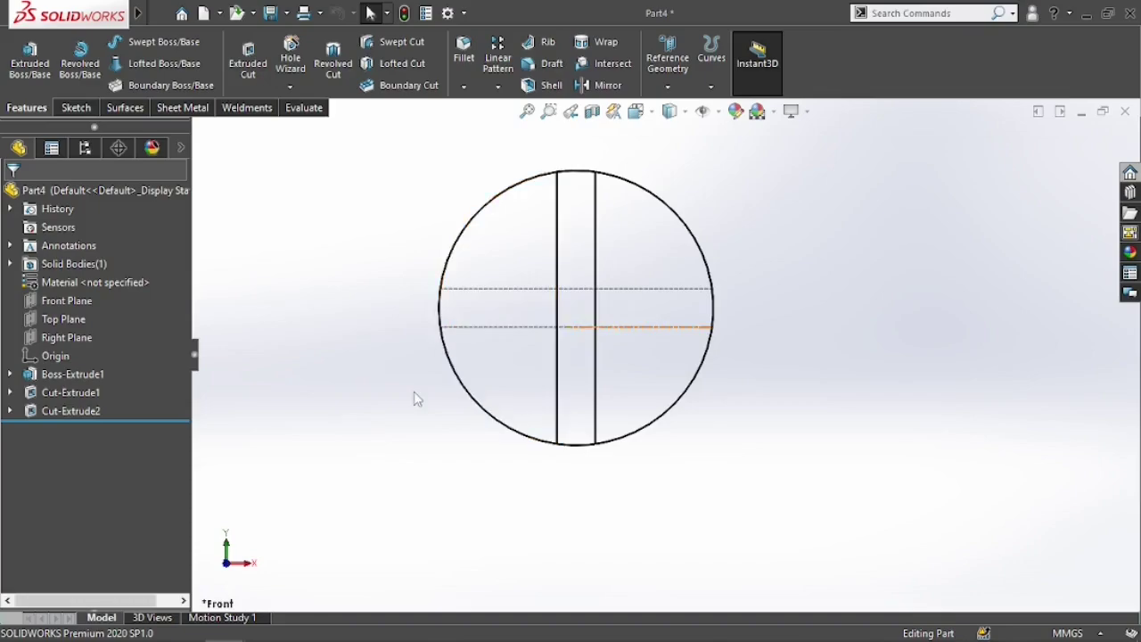
key(ctrl+2)
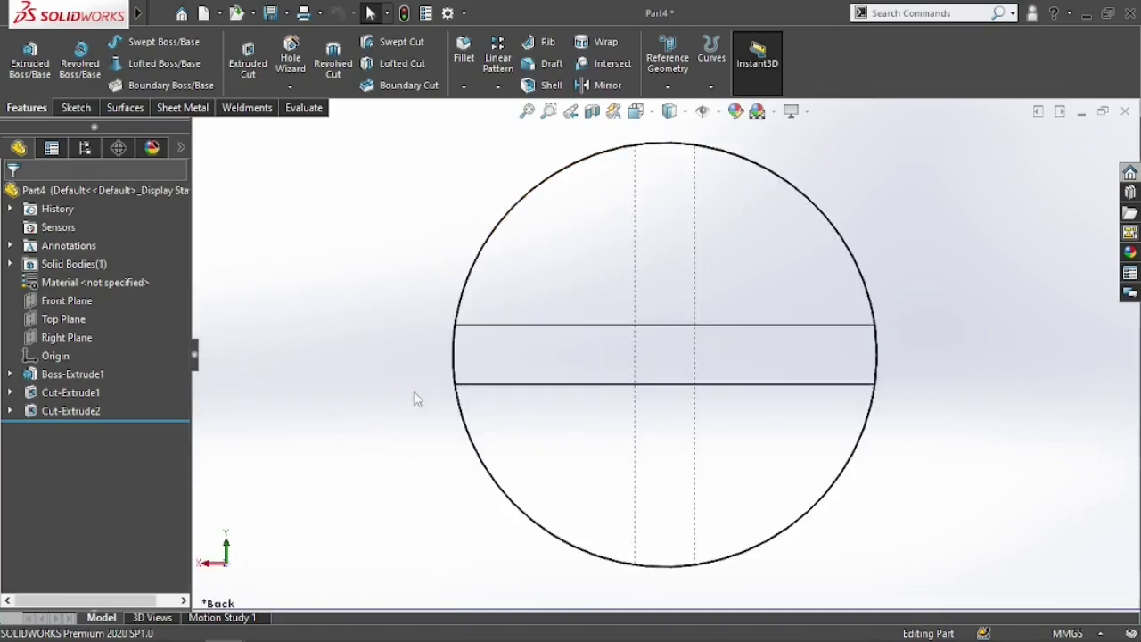
key(ctrl+3)
key(ctrl+4)
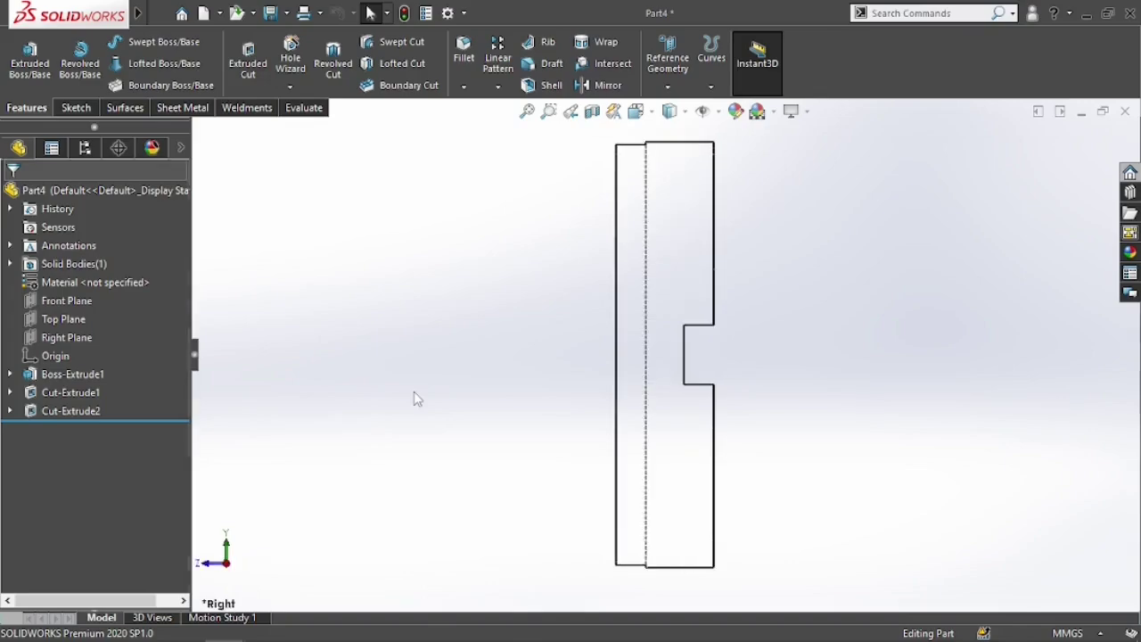
key(ctrl+3)
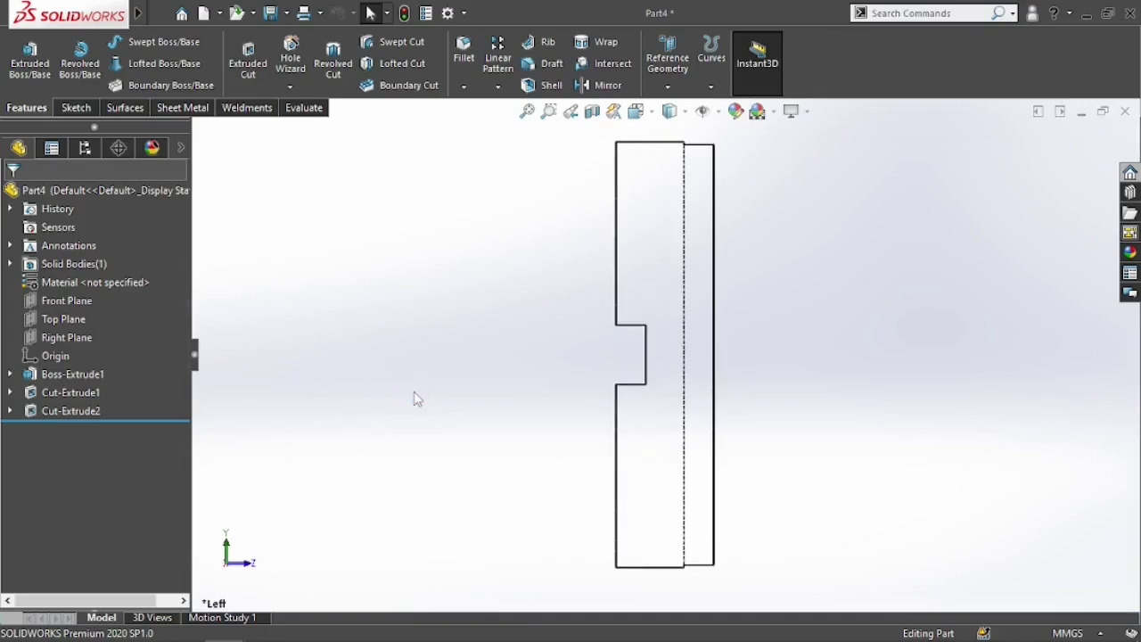
key(ctrl+4)
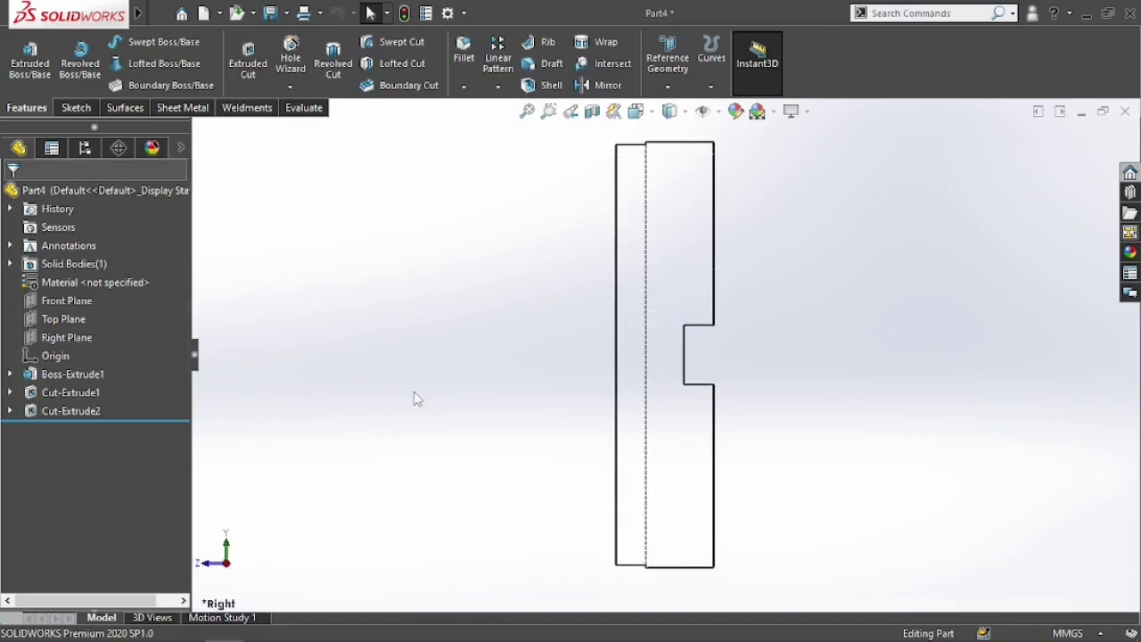
key(alt+Tab)
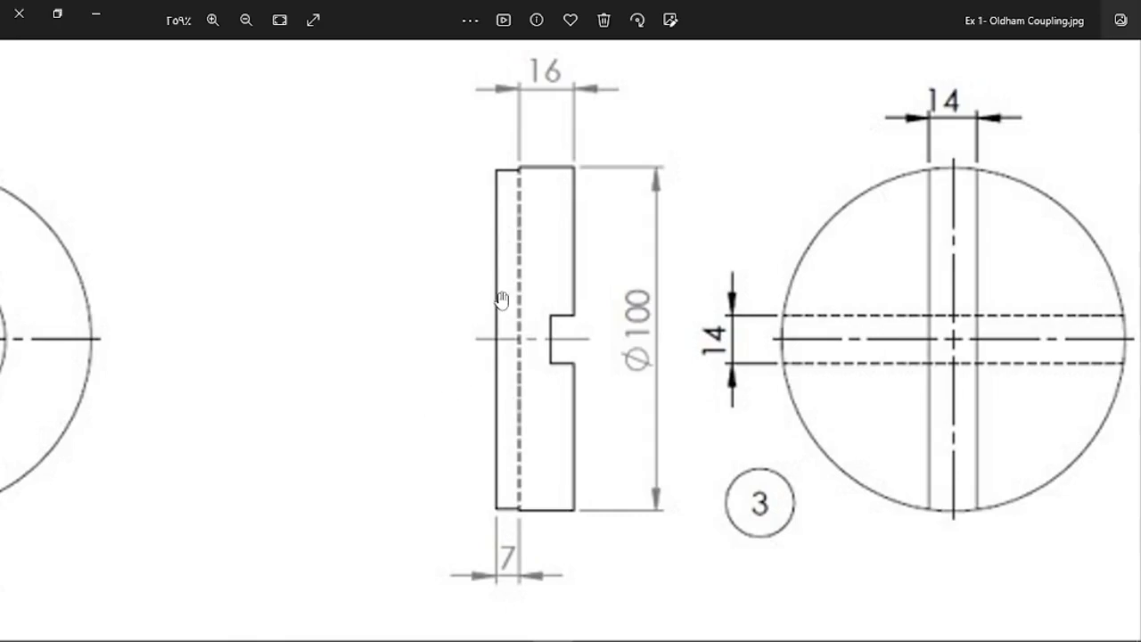
key(alt+Tab)
key(alt+Tab)
key(alt+Tab)
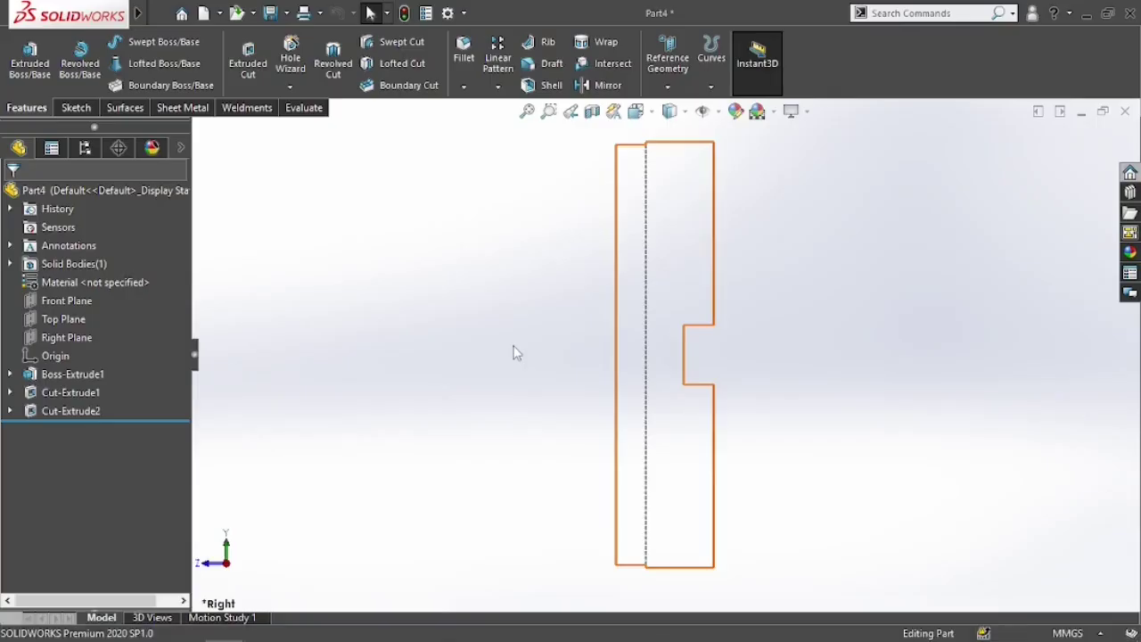
Check the disc's top and bottom views, and return to the isometric view in the Shaded With Edges display style
key(ctrl+5)
key(ctrl+6)
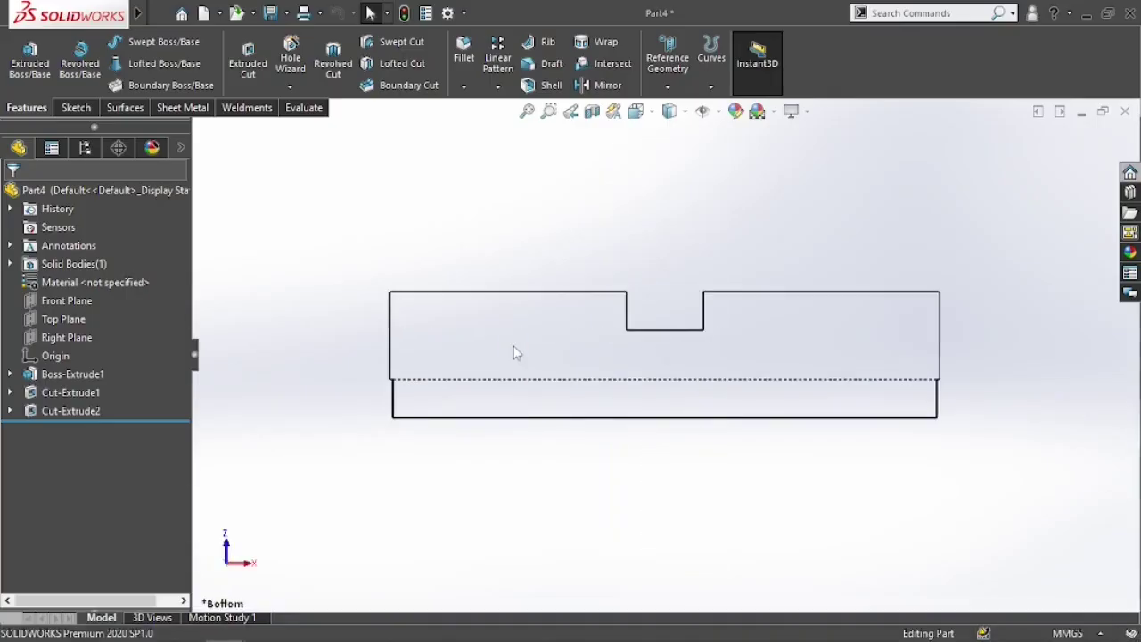
key(ctrl+7)
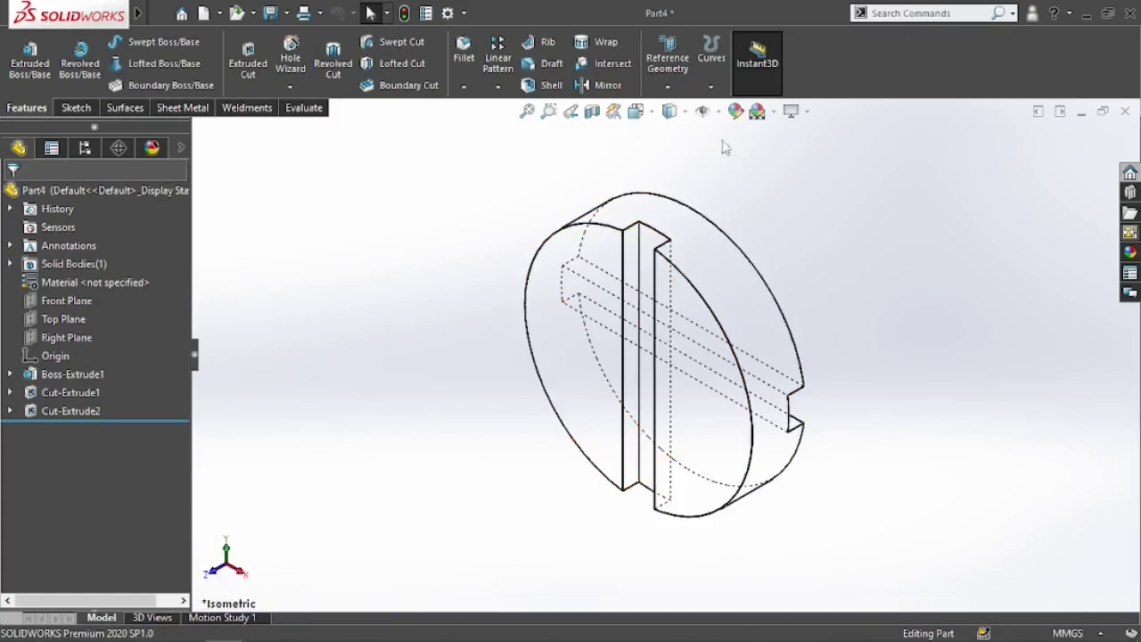
click(670, 111)
click(671, 157)
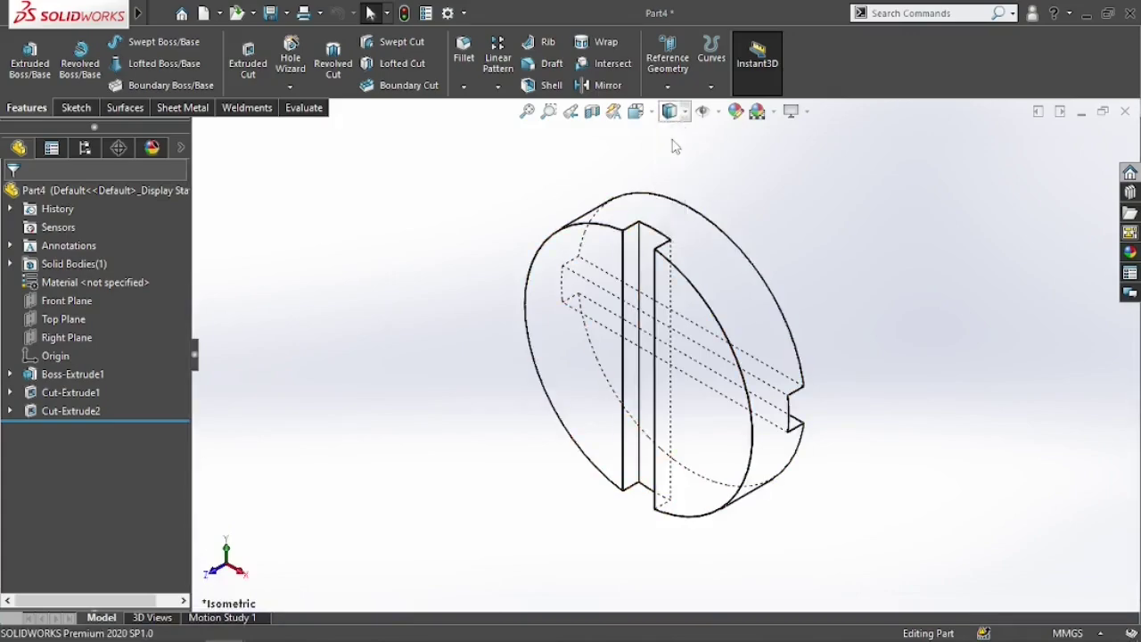
Apply the Polyethylene Cross-Linked material from the Plastics category to the slider part
click(92, 284)
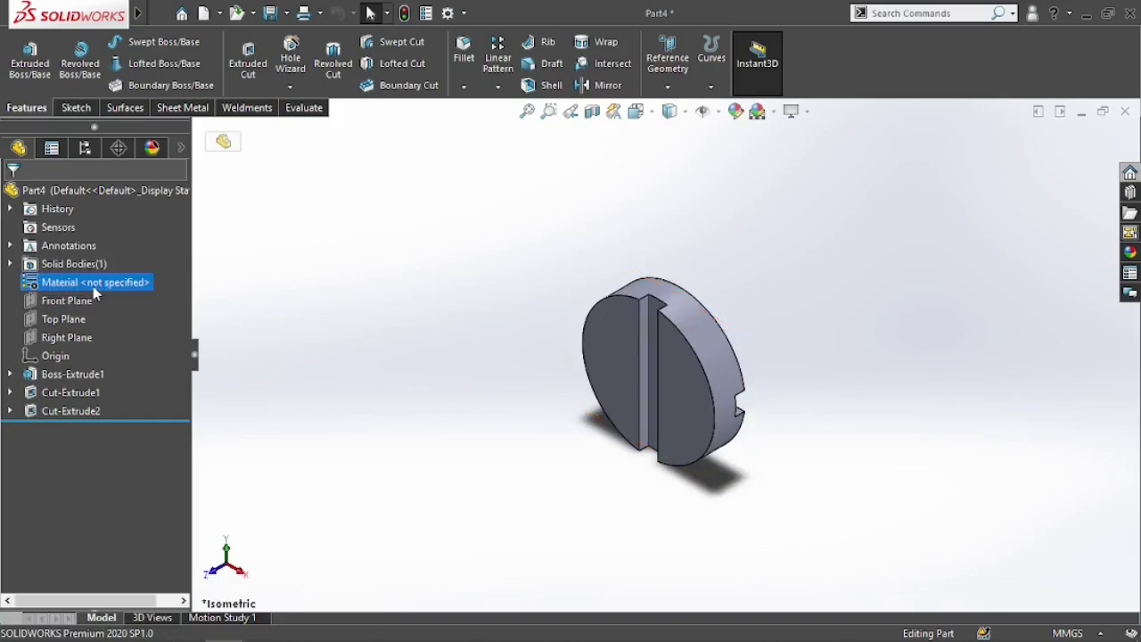
right_click(114, 280)
click(144, 282)
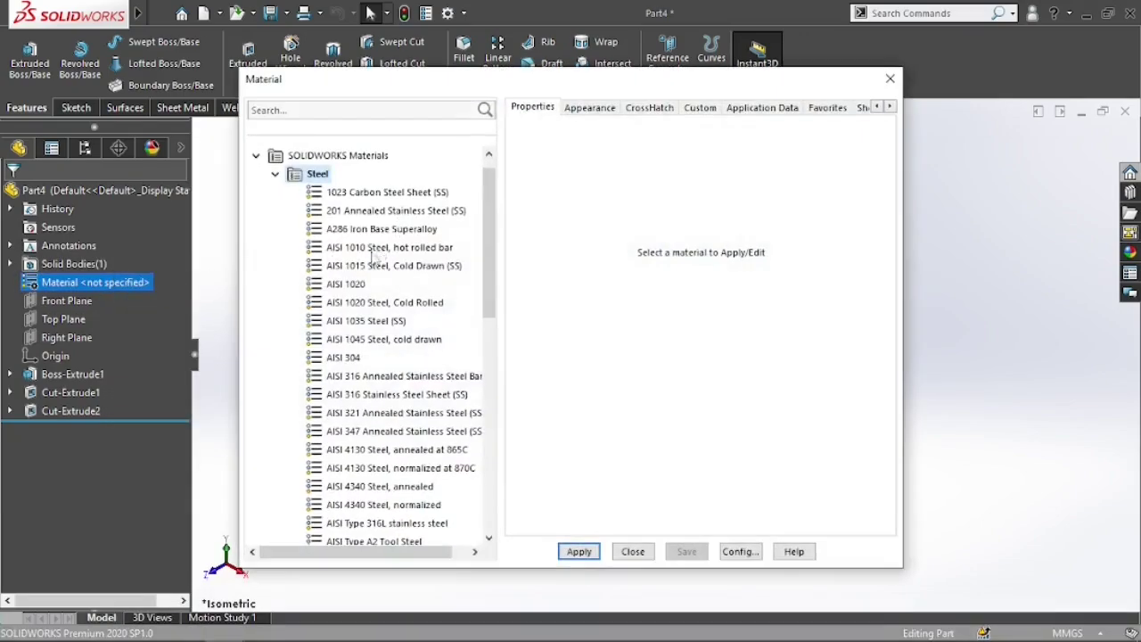
scroll(366, 285, down, 8)
double_click(337, 414)
scroll(348, 415, down, 3)
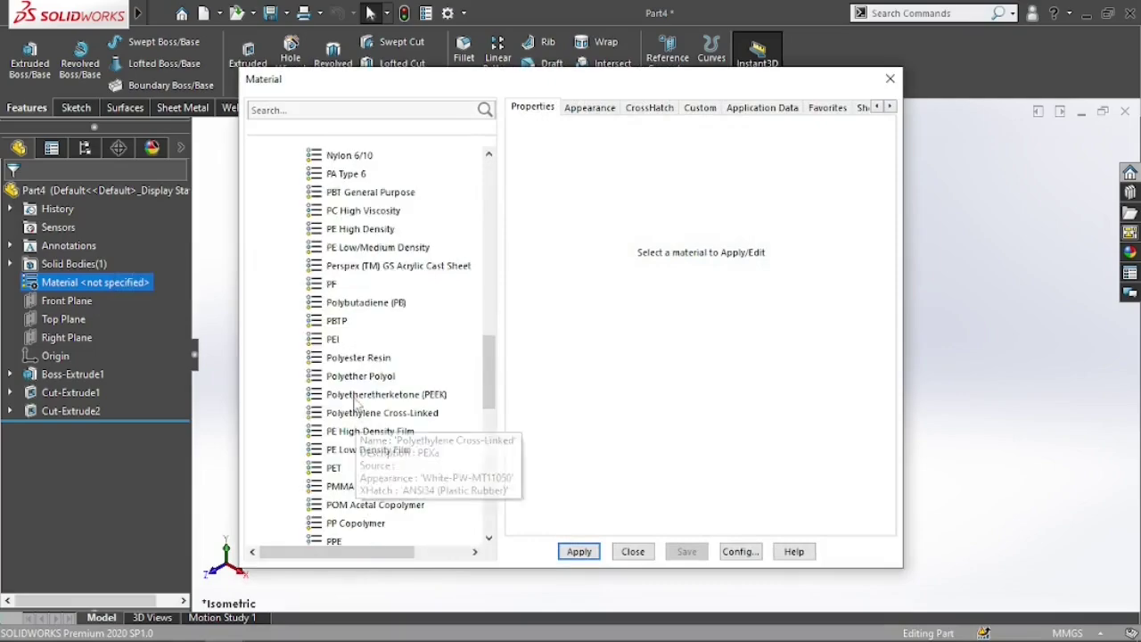
click(353, 411)
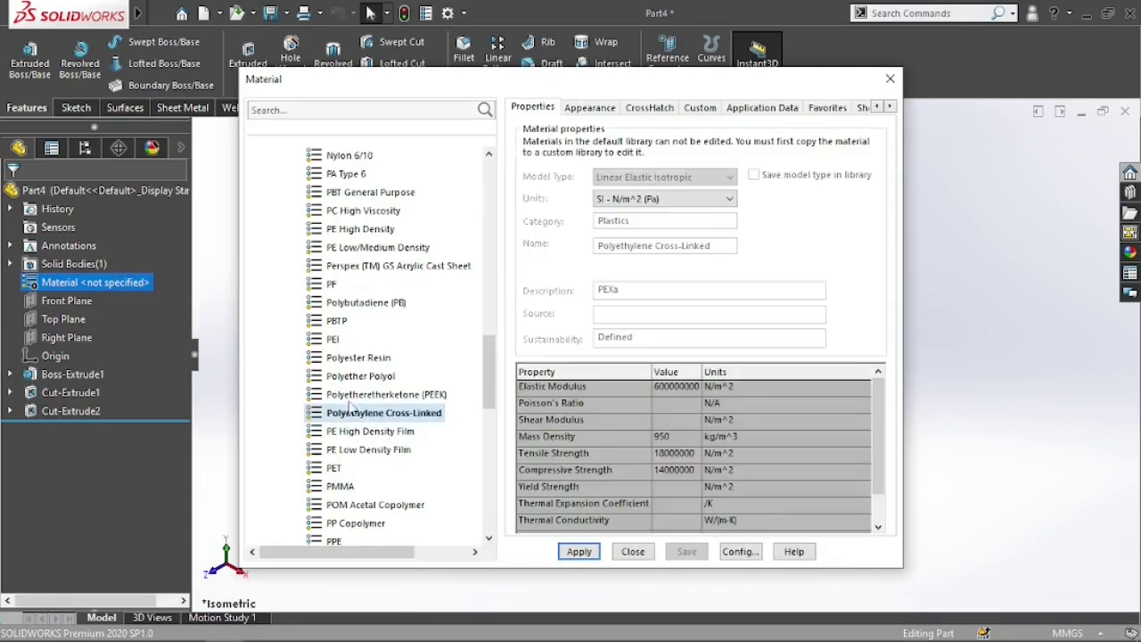
click(578, 551)
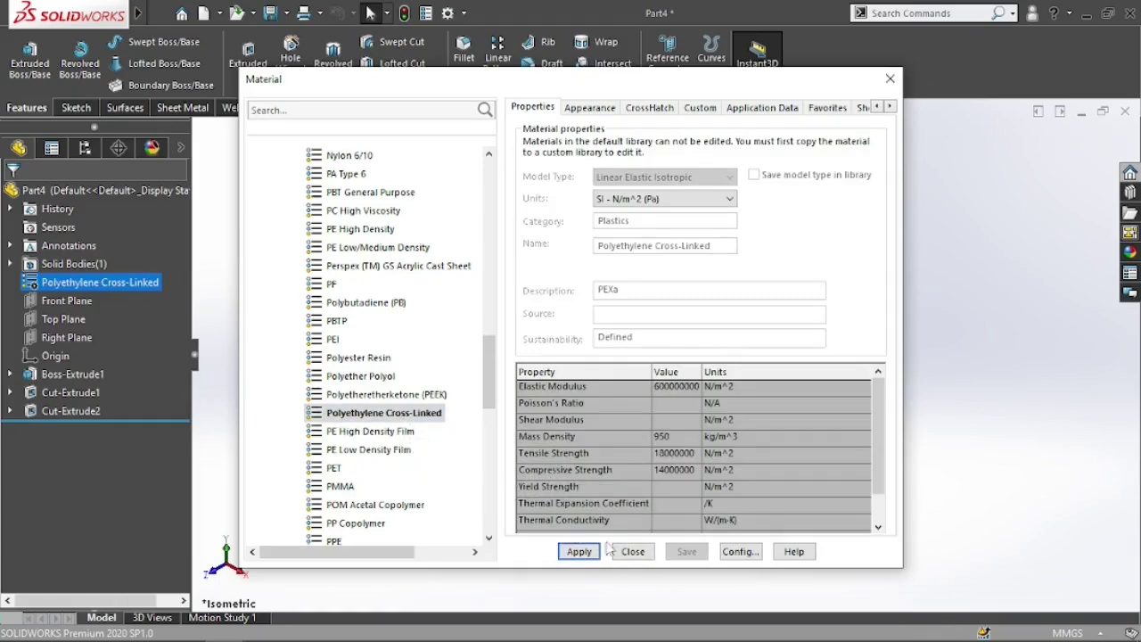
click(633, 552)
scroll(673, 369, up, 2)
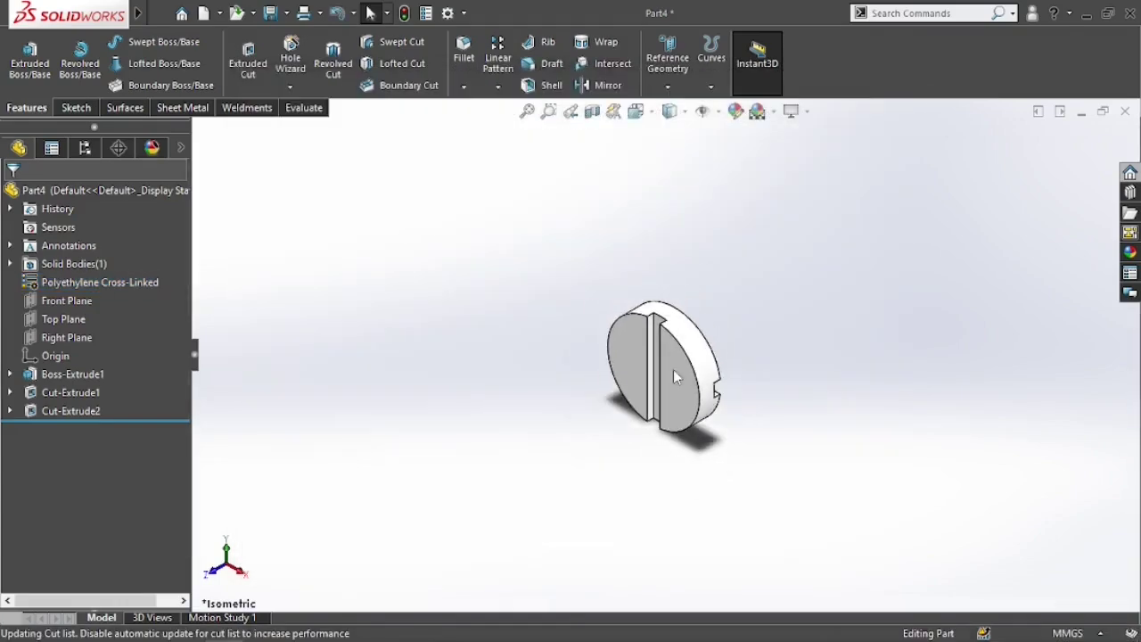
scroll(673, 369, down, 5)
scroll(659, 368, up, 3)
scroll(659, 371, down, 3)
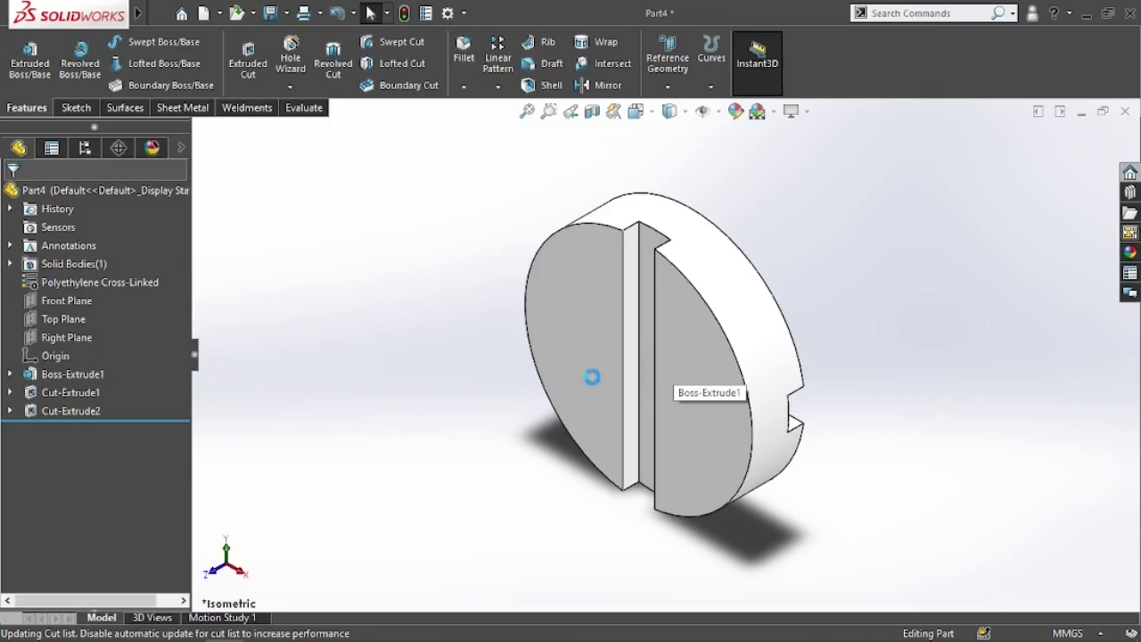
key(ctrl+s)
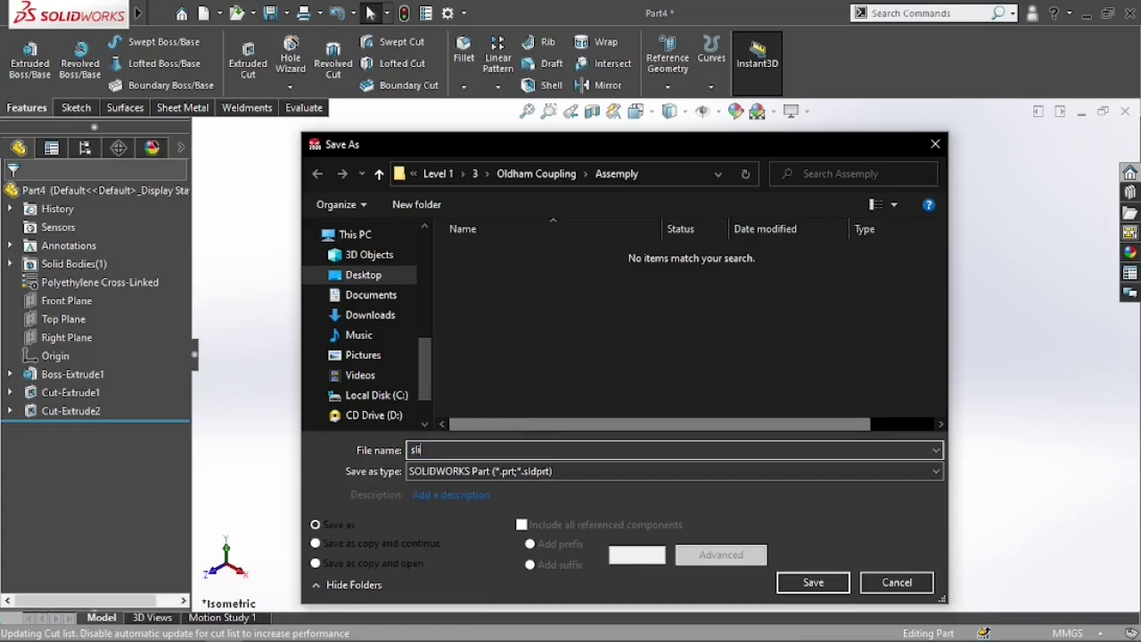
click(536, 173)
double_click(523, 291)
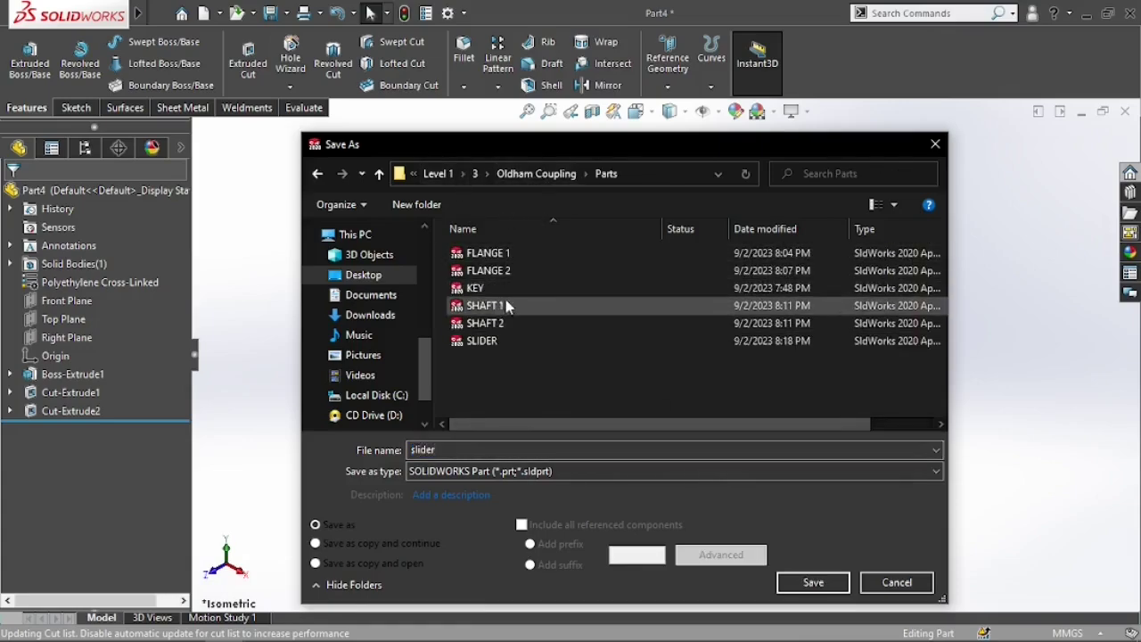
click(881, 585)
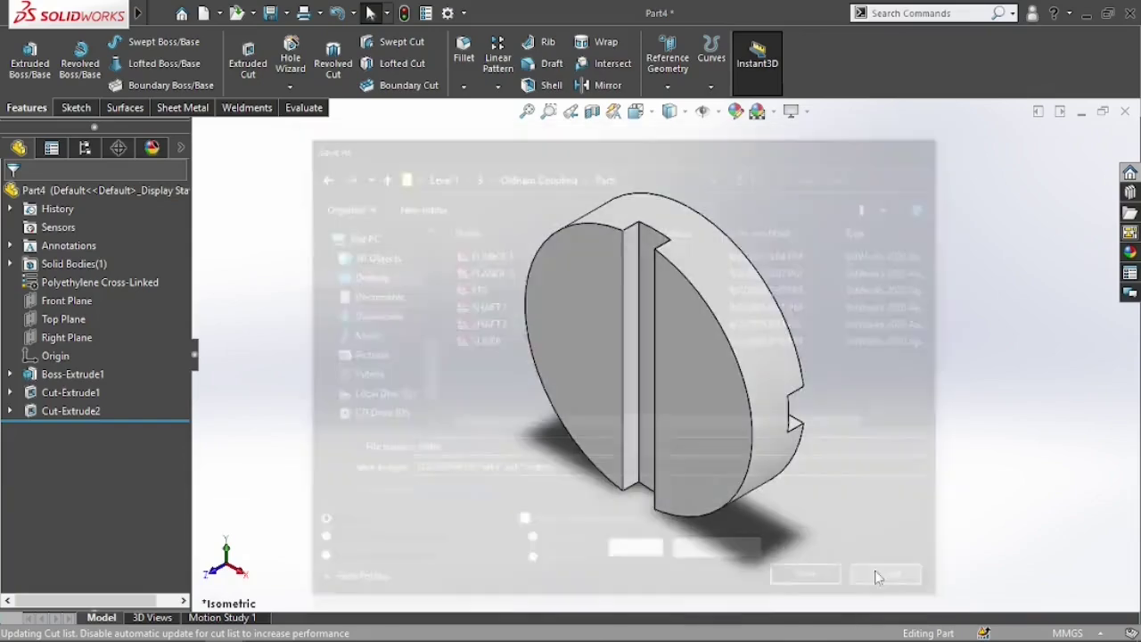
scroll(655, 320, up, 5)
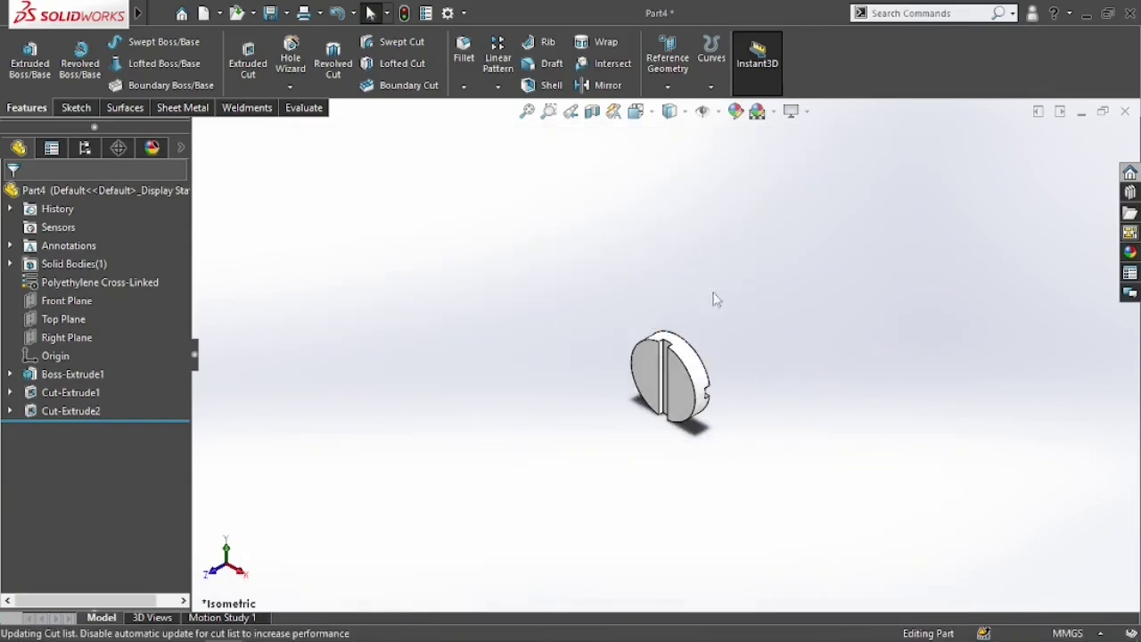